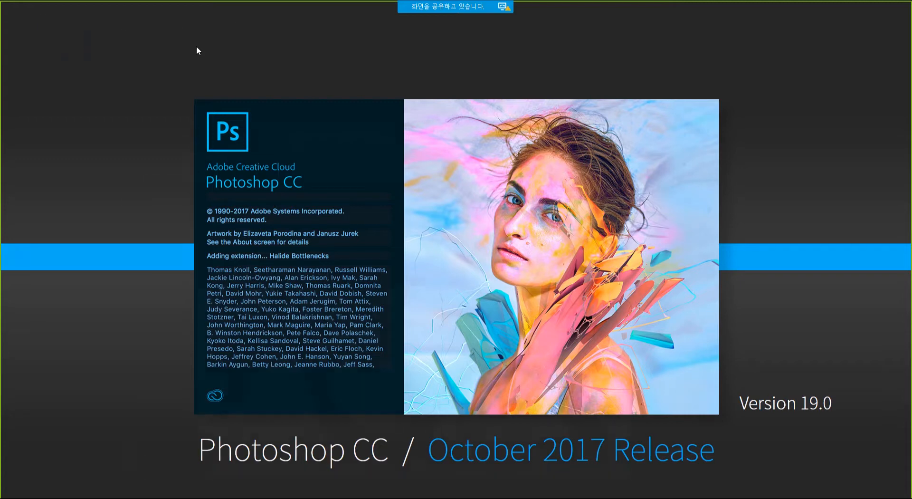
Advance the slideshow from the Photoshop splash to the Brush Stroke Smoothing slide.
key("Right")
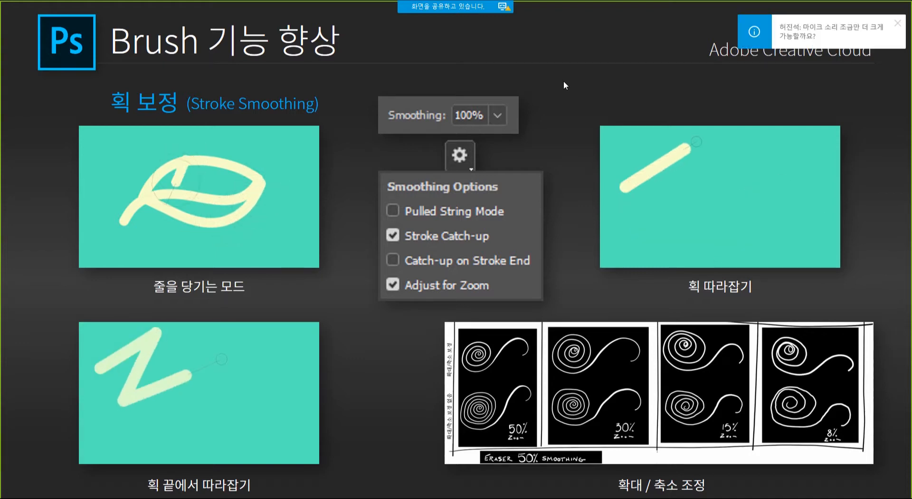
Raise the microphone level to maximum in the Windows volume controls.
mouse_move(441, 2)
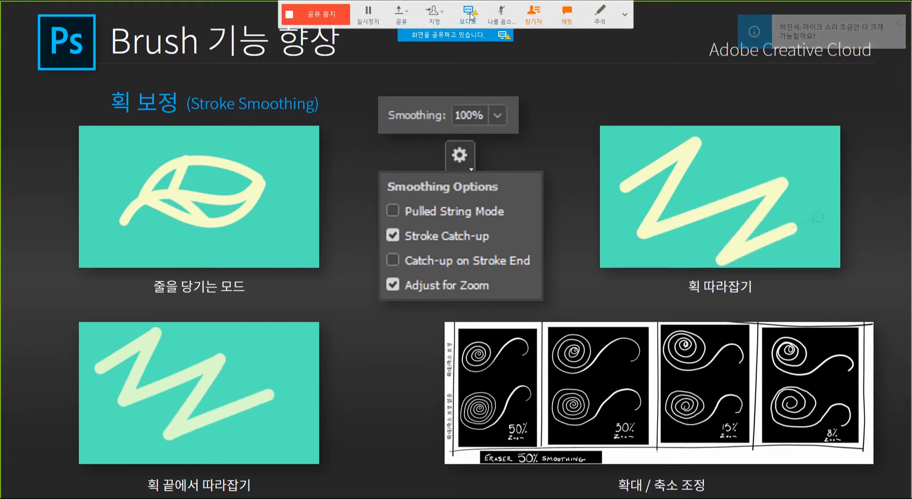
left_click(471, 16)
left_click_drag(112, 79, 137, 81)
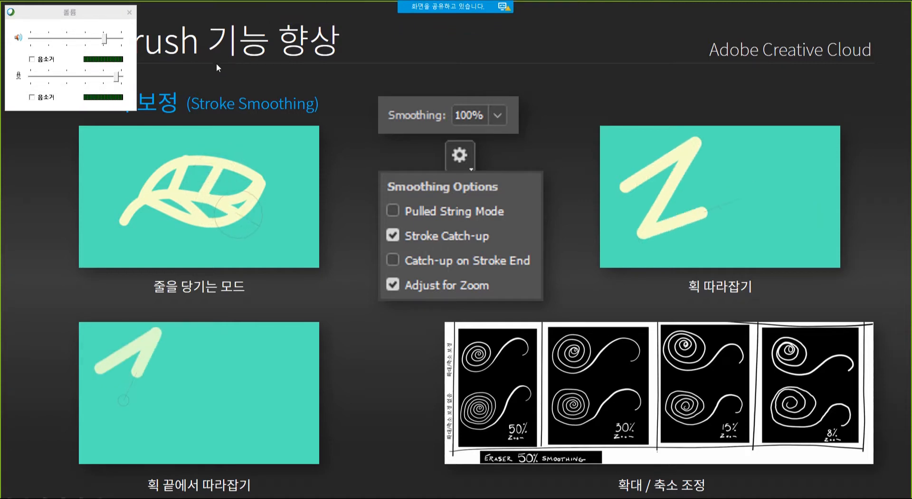
Return to the Stroke Smoothing slide, close the volume controls and exit the slideshow.
left_click(597, 28)
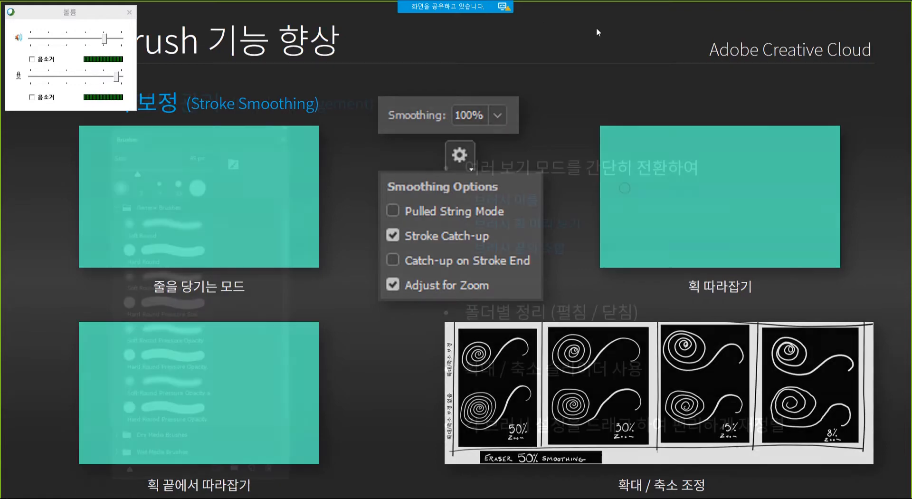
key("Left")
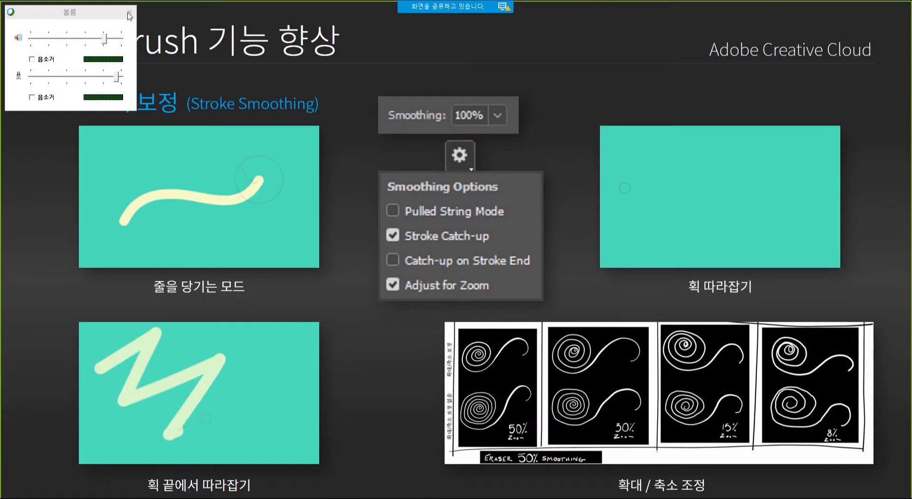
left_click(129, 13)
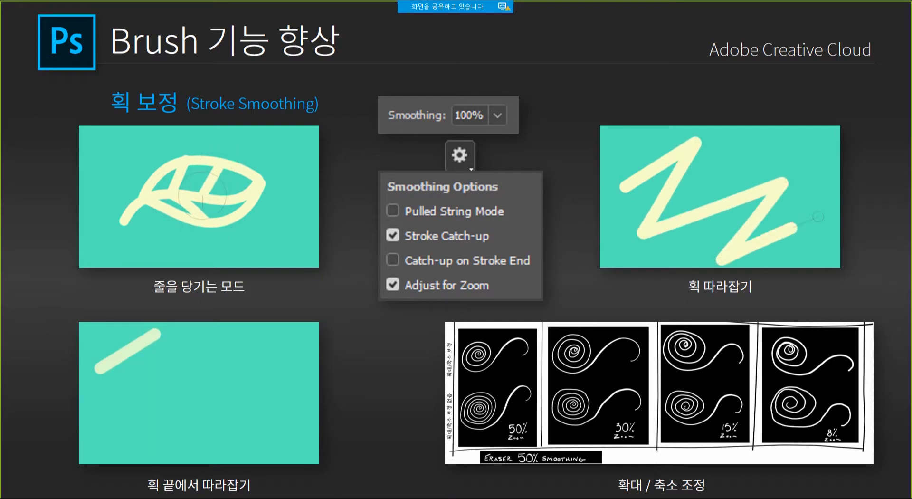
key("Escape")
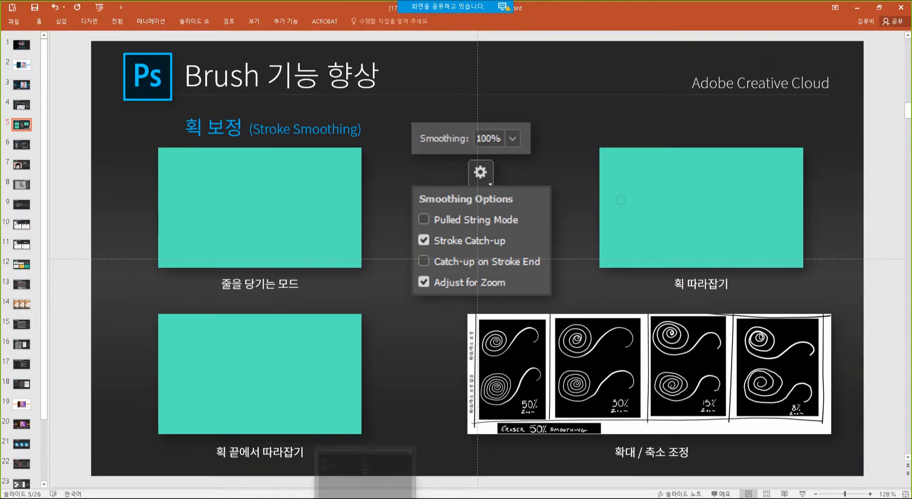
In Photoshop, open ShoeDesign_Edit.psd from Adobe CC > 01. [PS] 브러시 & 곡률펜.
key("alt+Tab")
left_click(27, 6)
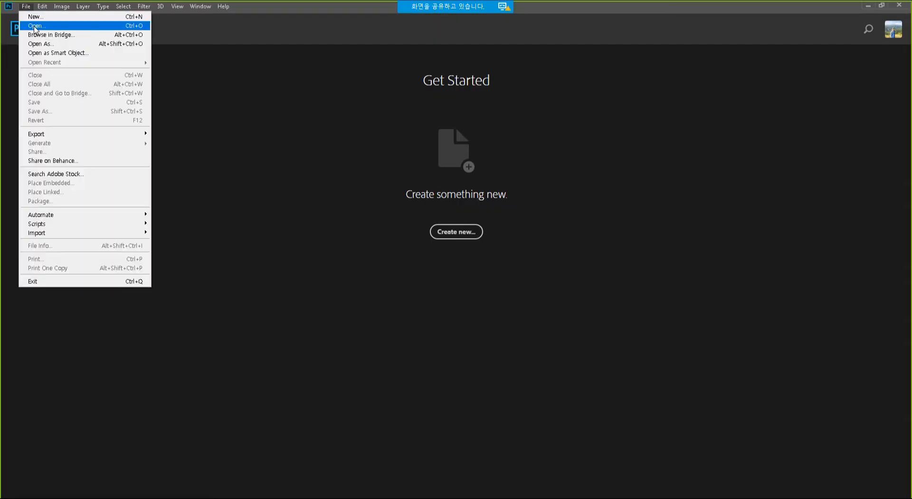
left_click(29, 22)
double_click(179, 76)
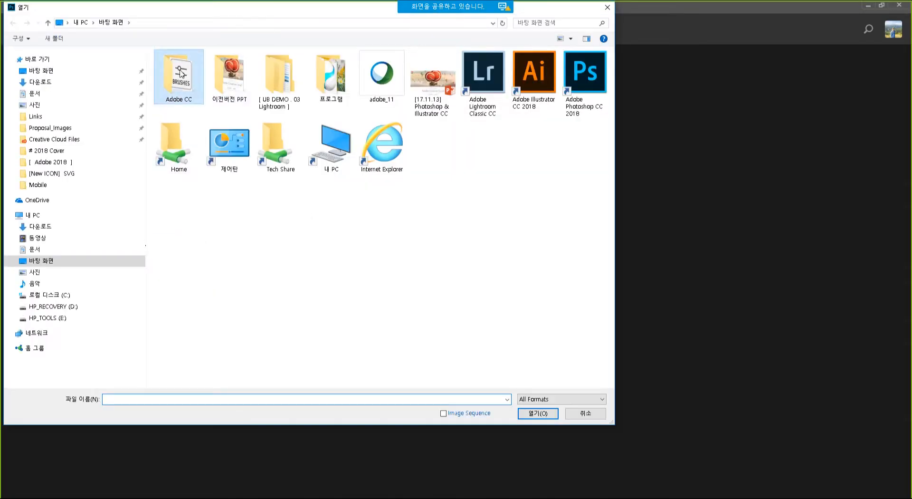
double_click(190, 66)
double_click(191, 72)
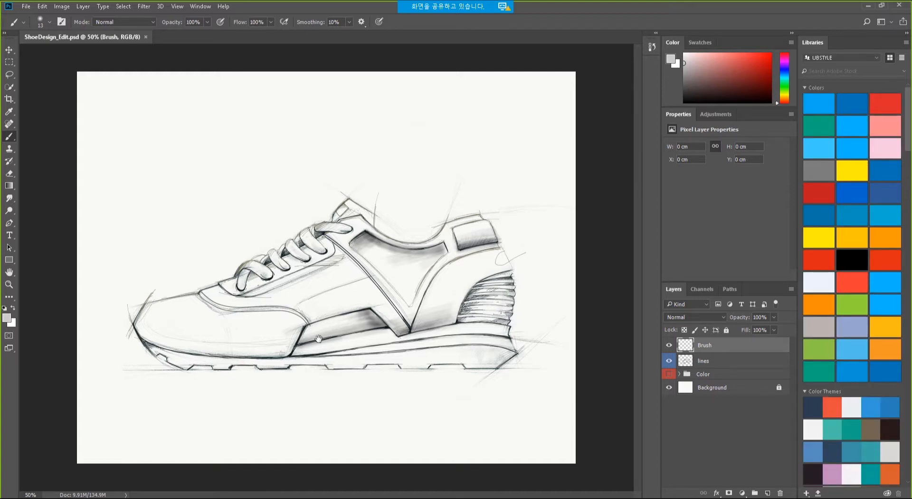
left_click(296, 297, "ctrl")
left_click_drag(296, 297, 315, 292)
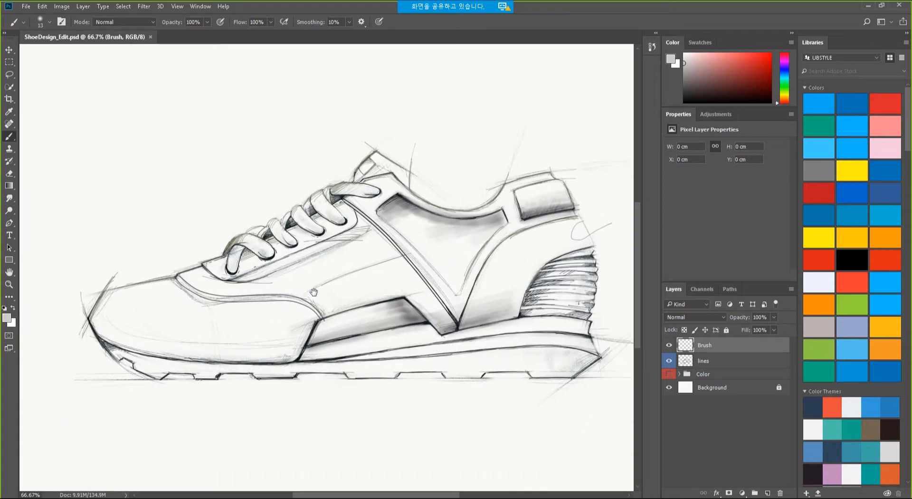
left_click(669, 375)
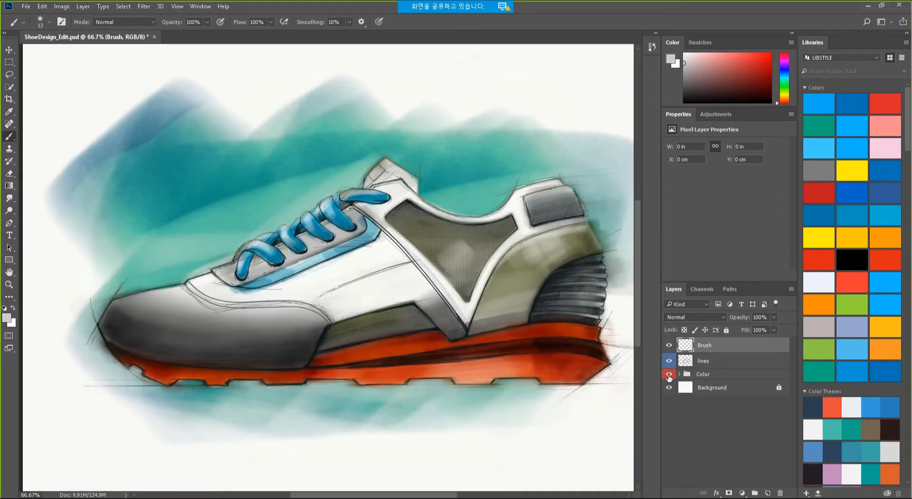
left_click(669, 374)
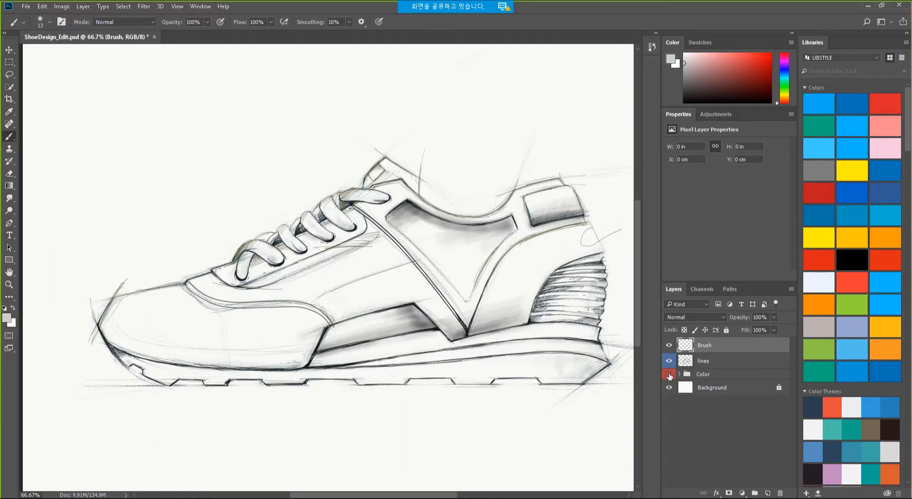
left_click_drag(427, 250, 417, 256)
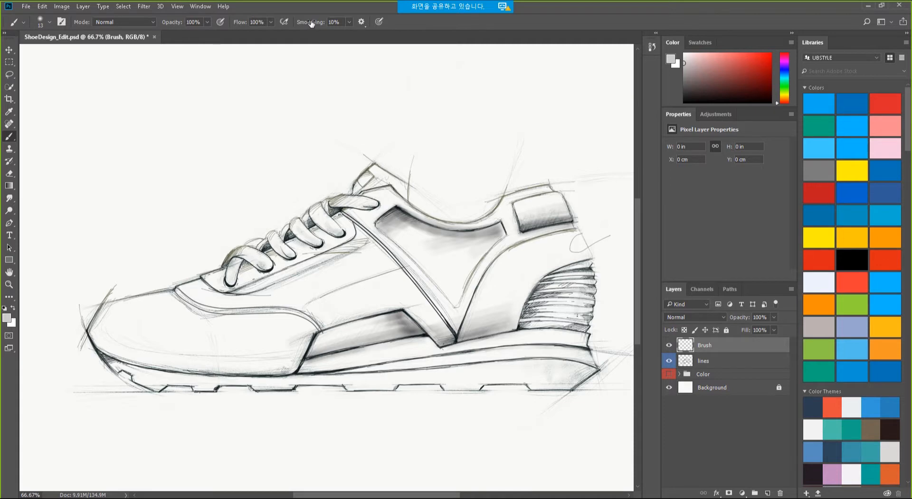
Set brush Smoothing to 100% and turn on Pulled String Mode.
left_click(350, 22)
left_click_drag(349, 36, 381, 36)
left_click_drag(374, 35, 400, 27)
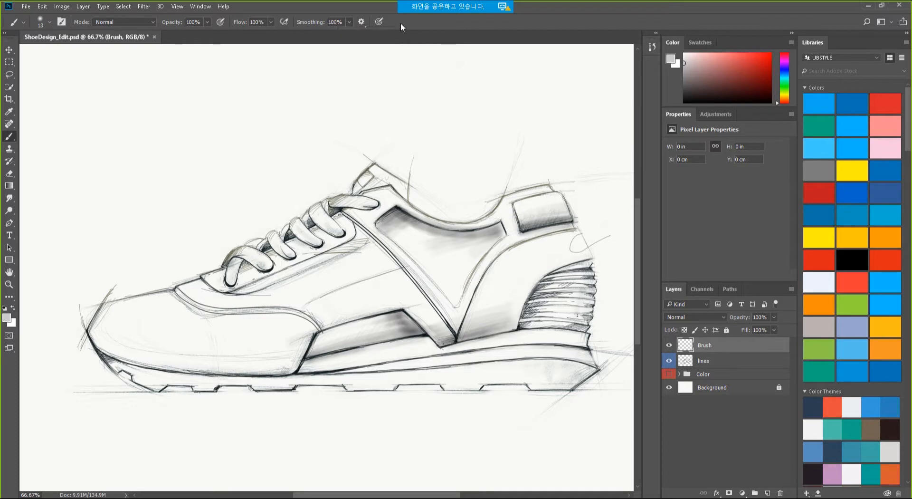
left_click(362, 21)
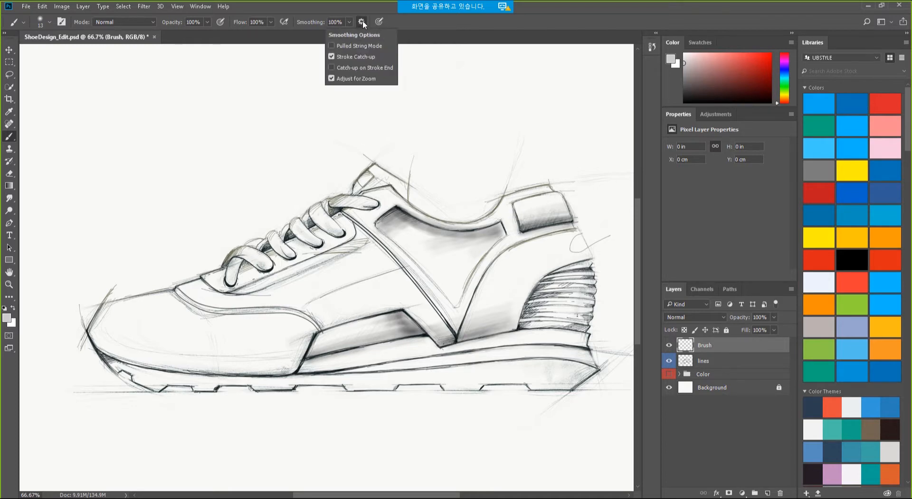
left_click(333, 47)
left_click(341, 10)
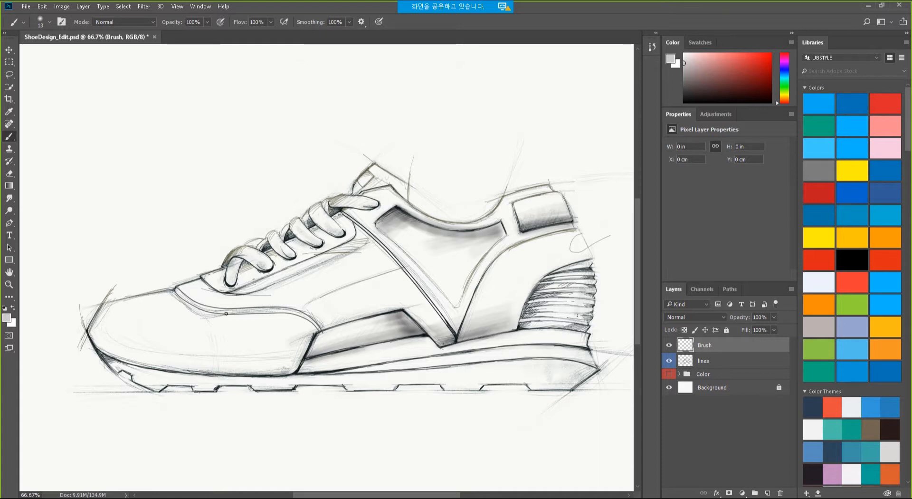
Pick the #0073B5 blue swatch, paint a looping test stroke, then undo it.
mouse_move(896, 237)
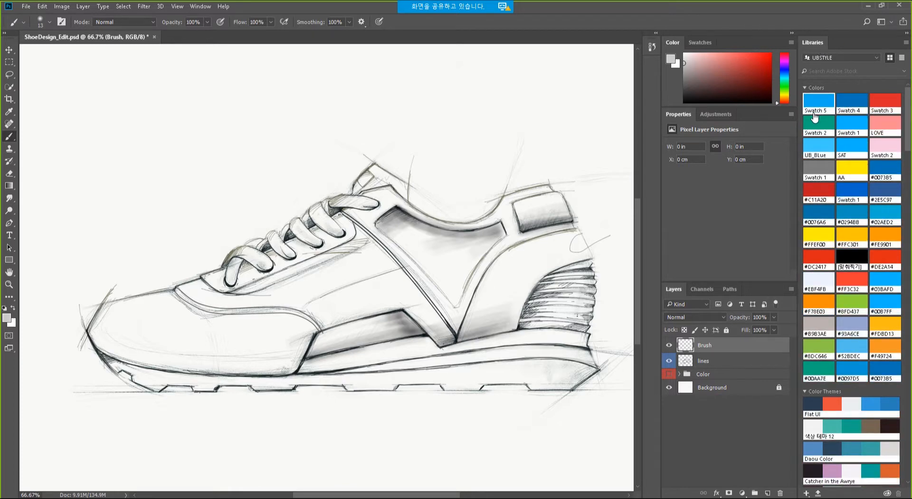
left_click(894, 168)
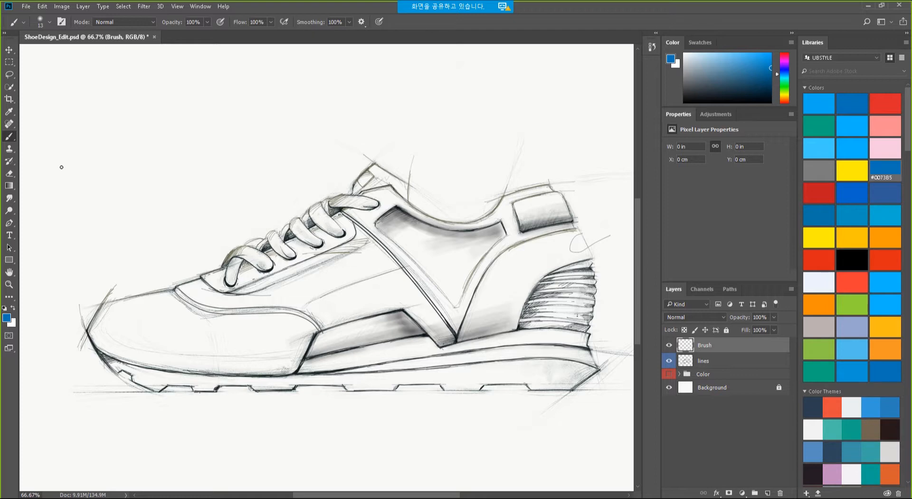
mouse_move(60, 172)
left_mouse_down()
mouse_move(84, 134)
mouse_move(125, 127)
mouse_move(193, 138)
mouse_move(227, 171)
mouse_move(285, 184)
mouse_move(314, 173)
mouse_move(336, 144)
mouse_move(347, 116)
mouse_move(327, 82)
mouse_move(140, 78)
mouse_move(101, 95)
mouse_move(86, 122)
mouse_move(72, 263)
mouse_move(111, 273)
mouse_move(256, 225)
mouse_move(370, 176)
mouse_move(421, 122)
mouse_move(463, 124)
mouse_move(560, 219)
left_mouse_up()
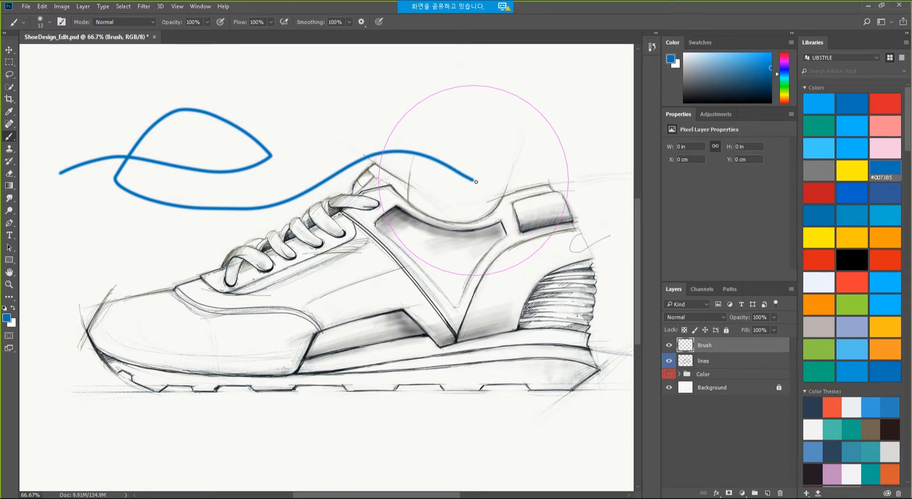
mouse_move(509, 232)
left_mouse_down()
mouse_move(464, 330)
mouse_move(383, 382)
mouse_move(171, 327)
mouse_move(135, 232)
mouse_move(181, 183)
mouse_move(250, 170)
mouse_move(325, 199)
mouse_move(468, 172)
mouse_move(493, 115)
mouse_move(467, 83)
mouse_move(420, 79)
mouse_move(303, 82)
mouse_move(234, 92)
mouse_move(215, 109)
left_mouse_up()
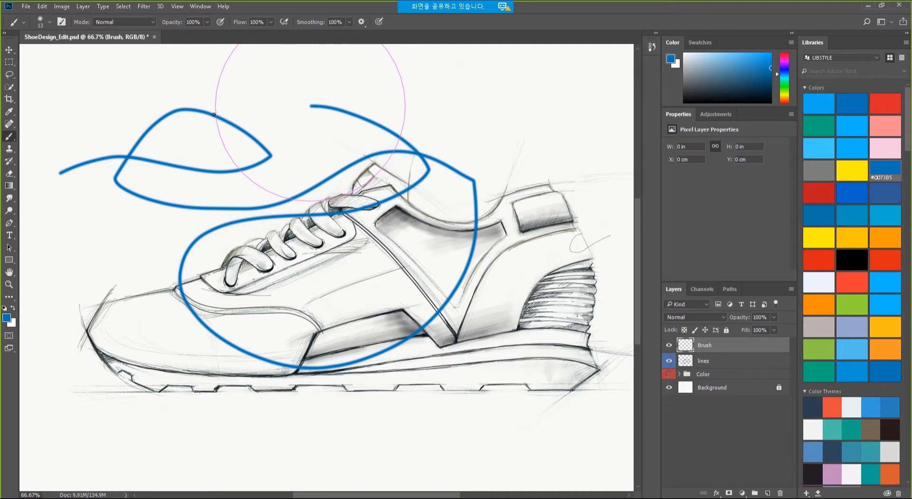
mouse_move(214, 114)
left_mouse_down()
mouse_move(178, 121)
mouse_move(126, 230)
mouse_move(159, 309)
mouse_move(265, 336)
mouse_move(437, 265)
mouse_move(473, 106)
mouse_move(338, 107)
mouse_move(285, 217)
left_mouse_up()
key("ctrl+z")
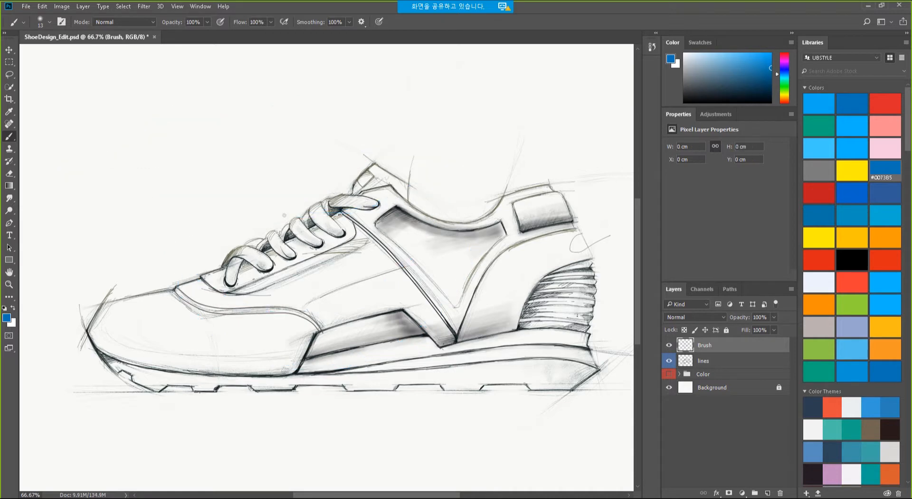
Turn off Pulled String Mode and paint blue comparison strokes across the shoe.
left_click(361, 22)
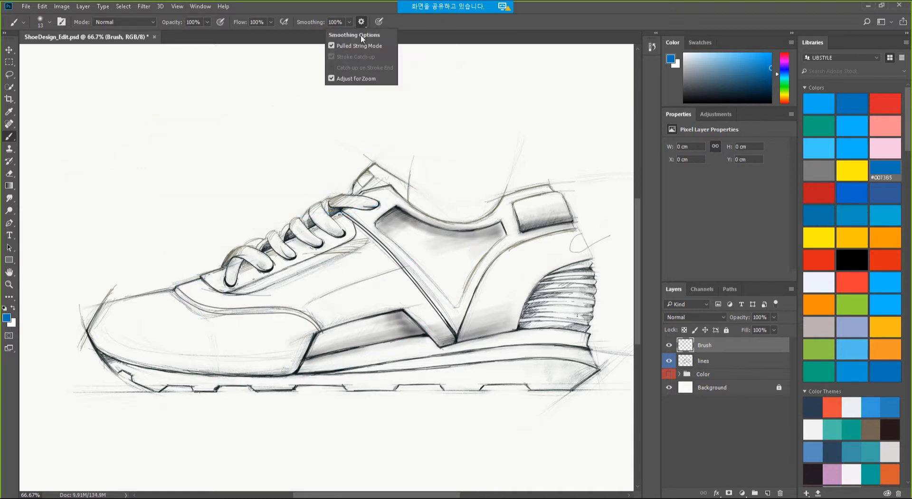
left_click(332, 45)
left_click(484, 22)
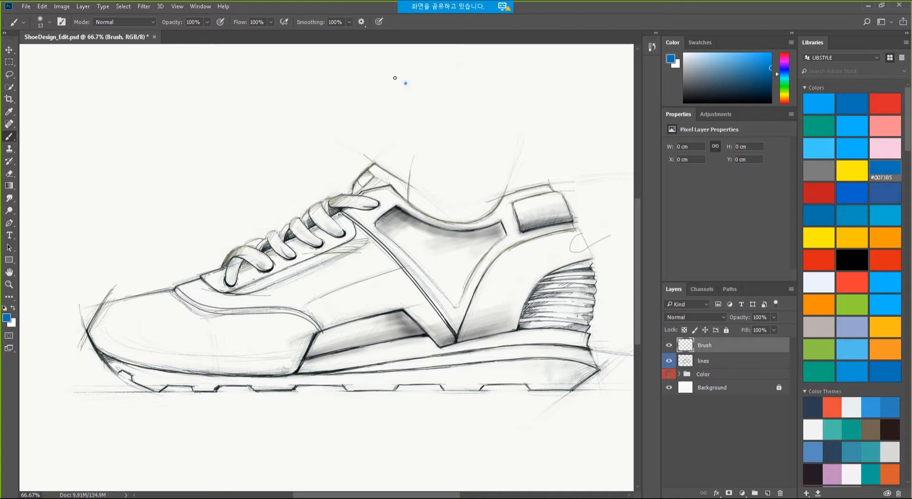
mouse_move(394, 78)
left_mouse_down()
mouse_move(300, 81)
mouse_move(295, 131)
mouse_move(333, 197)
mouse_move(325, 204)
left_mouse_up()
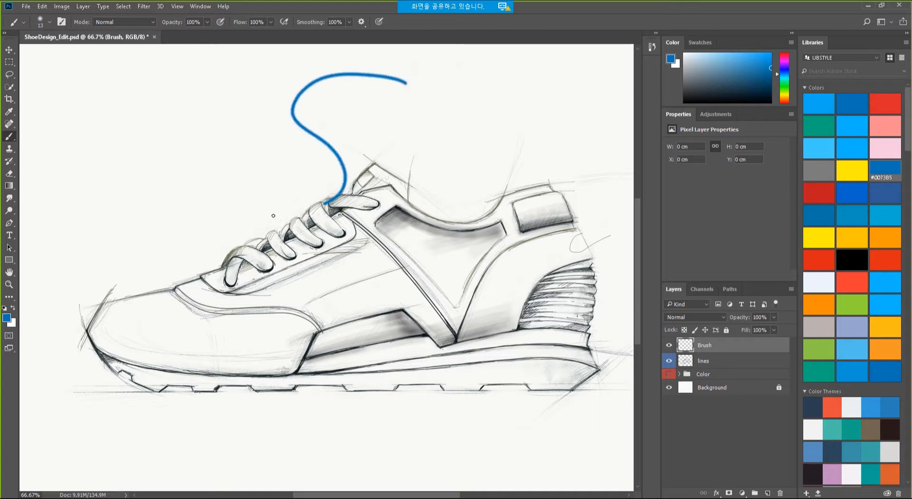
mouse_move(273, 215)
left_mouse_down()
mouse_move(182, 112)
mouse_move(142, 102)
mouse_move(101, 114)
mouse_move(75, 142)
mouse_move(73, 198)
mouse_move(124, 242)
mouse_move(507, 367)
mouse_move(545, 388)
mouse_move(555, 408)
mouse_move(527, 425)
mouse_move(258, 424)
mouse_move(208, 415)
mouse_move(157, 324)
mouse_move(337, 280)
mouse_move(426, 178)
mouse_move(452, 132)
mouse_move(499, 147)
mouse_move(537, 223)
mouse_move(493, 306)
mouse_move(475, 251)
mouse_move(611, 152)
mouse_move(552, 86)
mouse_move(457, 112)
mouse_move(419, 156)
left_mouse_up()
Lower Smoothing to 0%, paint another stroke, then undo all the test strokes.
left_click(348, 22)
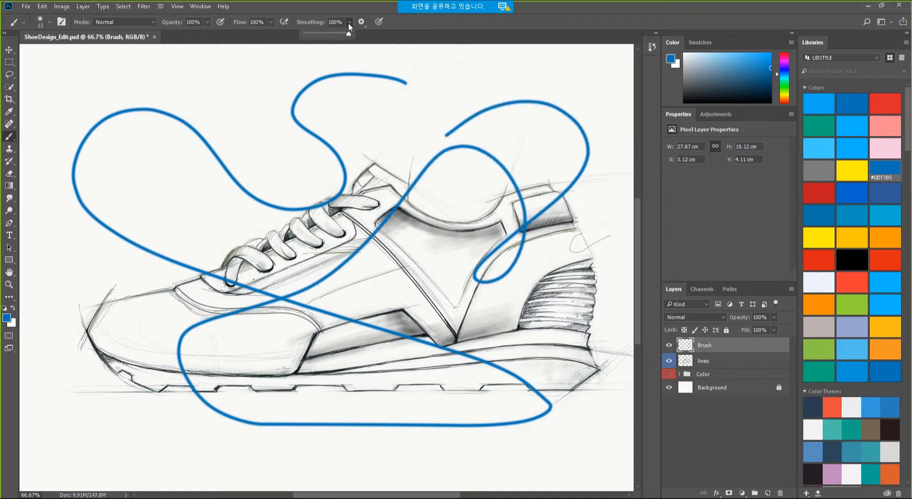
left_click_drag(348, 34, 291, 42)
left_click(474, 30)
mouse_move(530, 79)
left_mouse_down()
mouse_move(439, 110)
mouse_move(314, 80)
mouse_move(231, 79)
mouse_move(217, 113)
mouse_move(168, 156)
mouse_move(161, 230)
mouse_move(122, 268)
mouse_move(121, 388)
mouse_move(157, 436)
mouse_move(301, 451)
mouse_move(354, 474)
left_mouse_up()
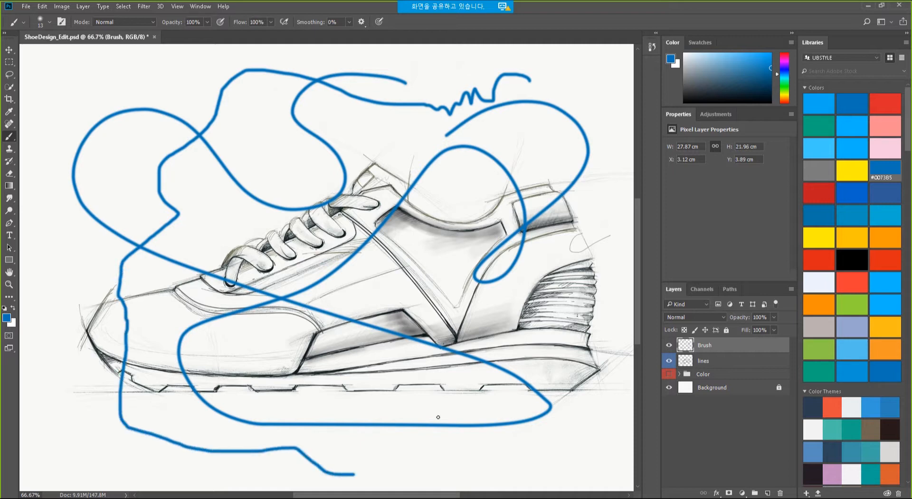
key("ctrl+z")
key("ctrl+z")
key("ctrl+z")
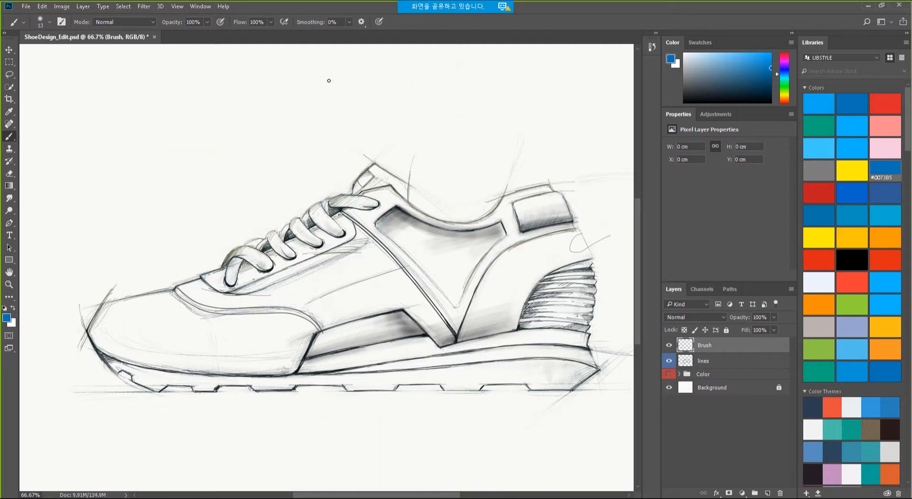
Restore Smoothing to 100% and trace the toe, sole and midsole edges in blue.
left_click_drag(349, 21, 518, 22)
left_click_drag(174, 288, 114, 300)
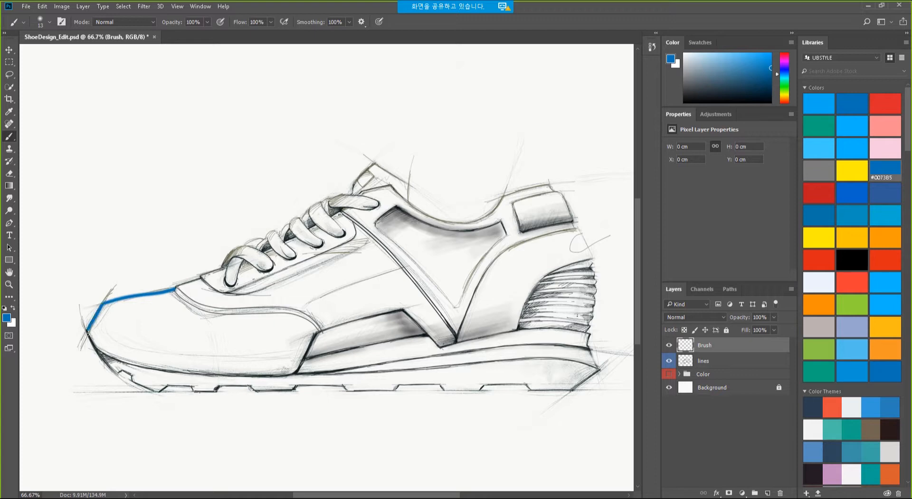
mouse_move(111, 355)
left_mouse_down()
mouse_move(173, 371)
mouse_move(295, 374)
mouse_move(279, 373)
mouse_move(304, 358)
mouse_move(298, 365)
mouse_move(318, 334)
mouse_move(415, 308)
mouse_move(404, 309)
mouse_move(418, 325)
left_mouse_up()
mouse_move(441, 353)
left_mouse_down()
mouse_move(520, 324)
mouse_move(539, 278)
mouse_move(601, 255)
left_mouse_up()
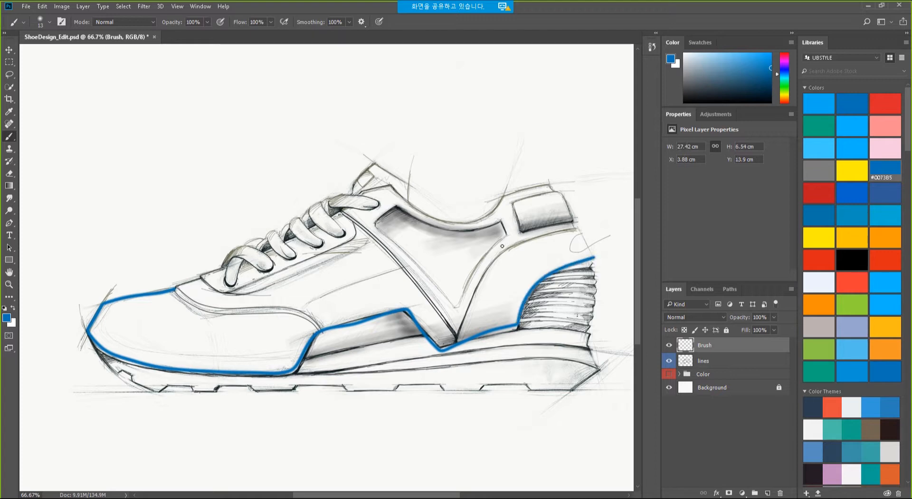
left_click(362, 22)
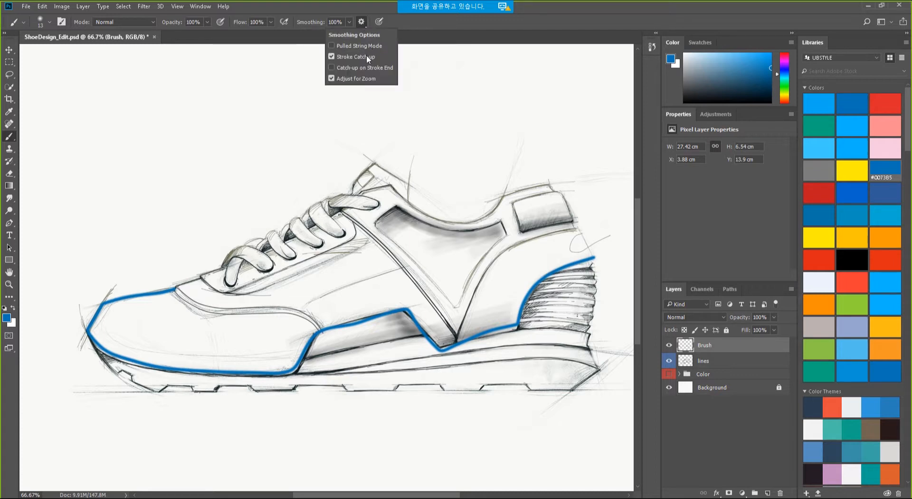
Turn on Catch-up on Stroke End and scribble several blue test strokes over the shoe.
left_click(332, 67)
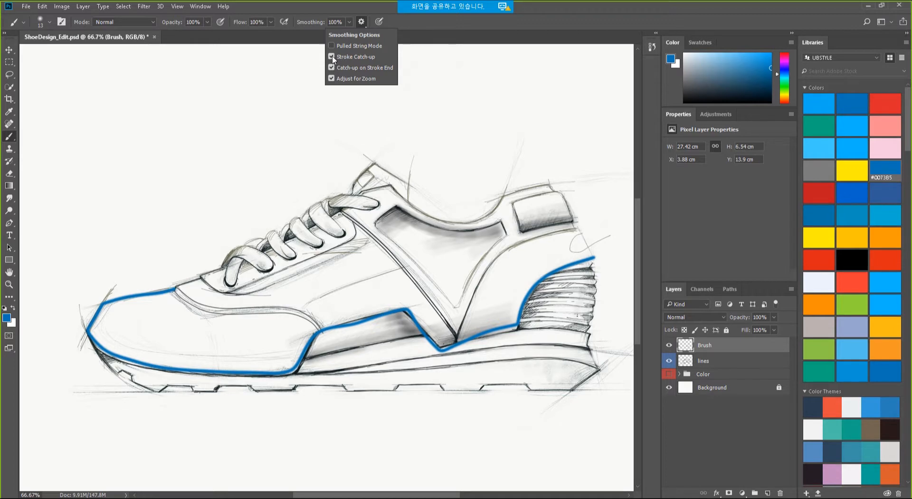
left_click(571, 17)
mouse_move(556, 94)
left_mouse_down()
mouse_move(454, 77)
mouse_move(305, 108)
mouse_move(297, 122)
left_mouse_up()
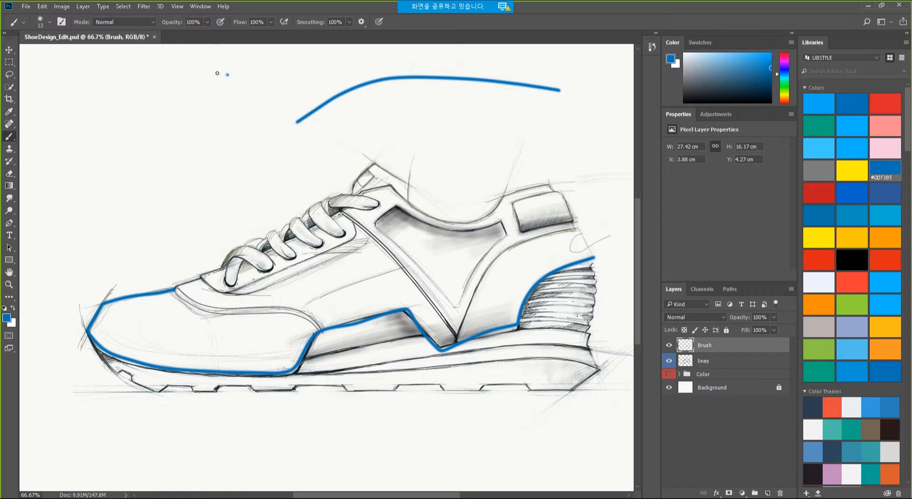
mouse_move(217, 73)
left_mouse_down()
mouse_move(106, 120)
mouse_move(79, 170)
mouse_move(112, 204)
mouse_move(234, 171)
mouse_move(445, 158)
left_mouse_up()
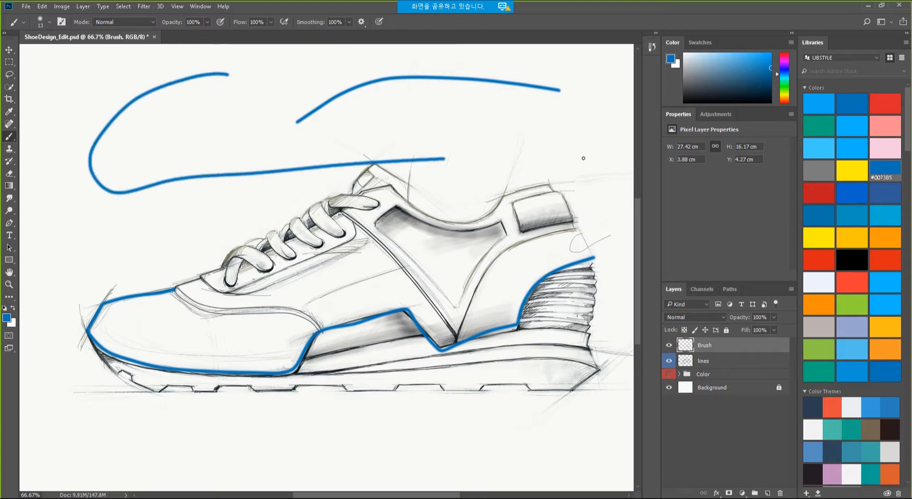
left_click_drag(583, 158, 595, 160)
left_click_drag(606, 193, 178, 265)
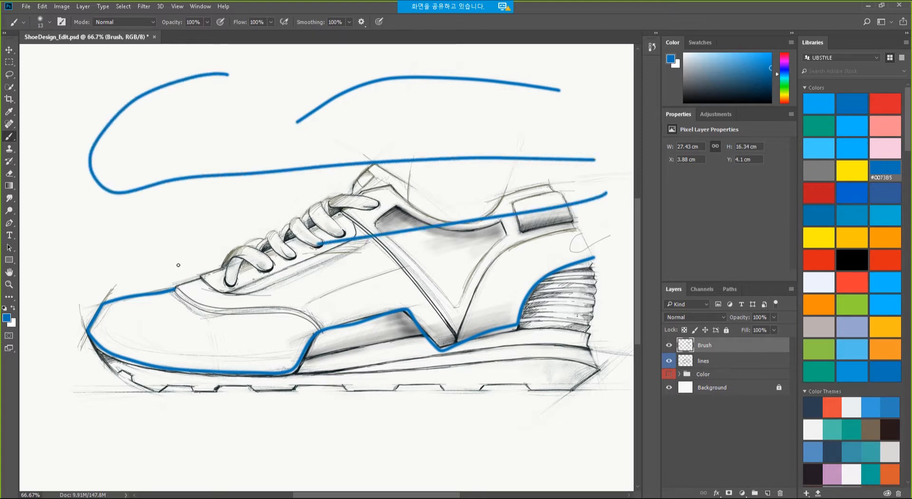
left_click_drag(80, 230, 67, 416)
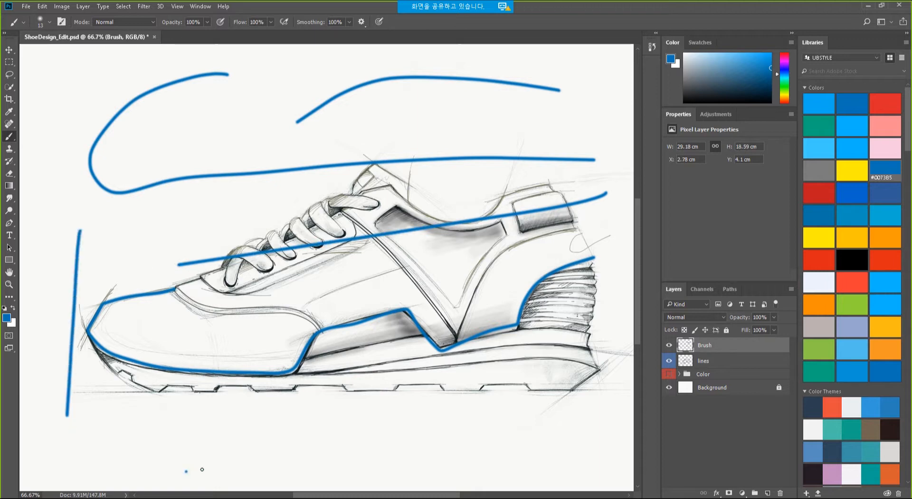
mouse_move(202, 469)
left_mouse_down()
mouse_move(490, 469)
mouse_move(191, 410)
left_mouse_up()
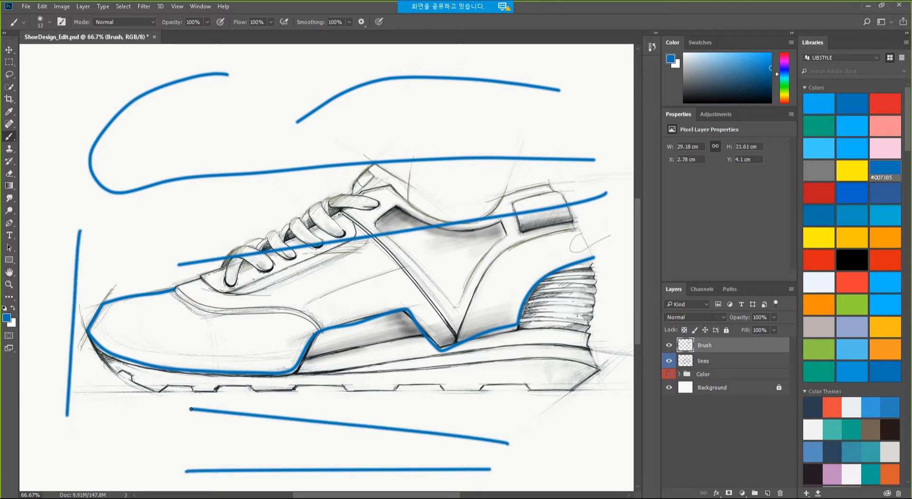
mouse_move(145, 436)
left_mouse_down()
mouse_move(111, 408)
mouse_move(172, 436)
mouse_move(301, 430)
mouse_move(199, 283)
mouse_move(441, 269)
mouse_move(525, 394)
left_mouse_up()
Undo the test strokes, zoom out, and check the smoothing options again.
key("ctrl+z")
key("ctrl+z")
key("ctrl+z")
key("ctrl+z")
key("ctrl+z")
key("ctrl+z")
key("ctrl+z")
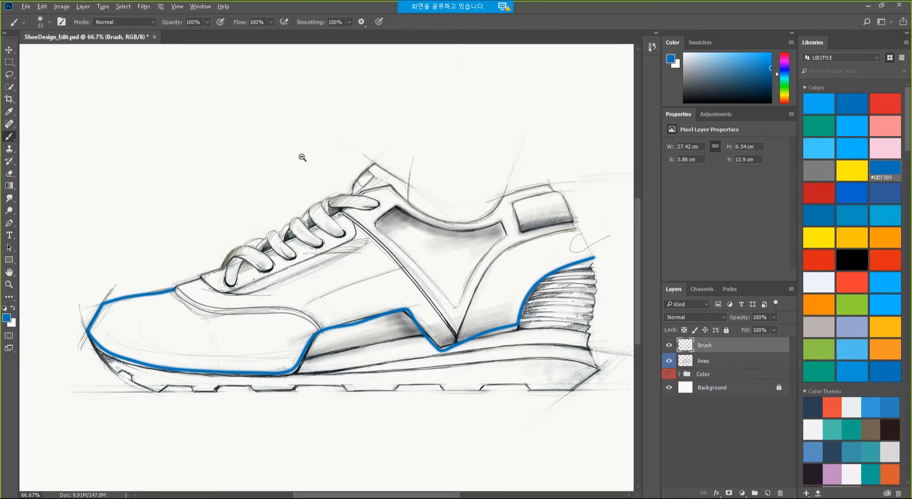
key("ctrl+minus")
left_click(349, 22)
left_click(361, 22)
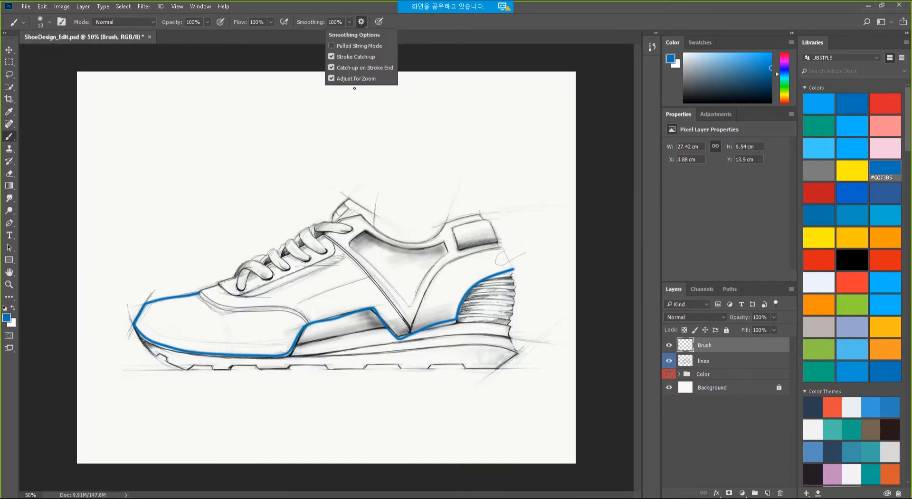
left_click(494, 23)
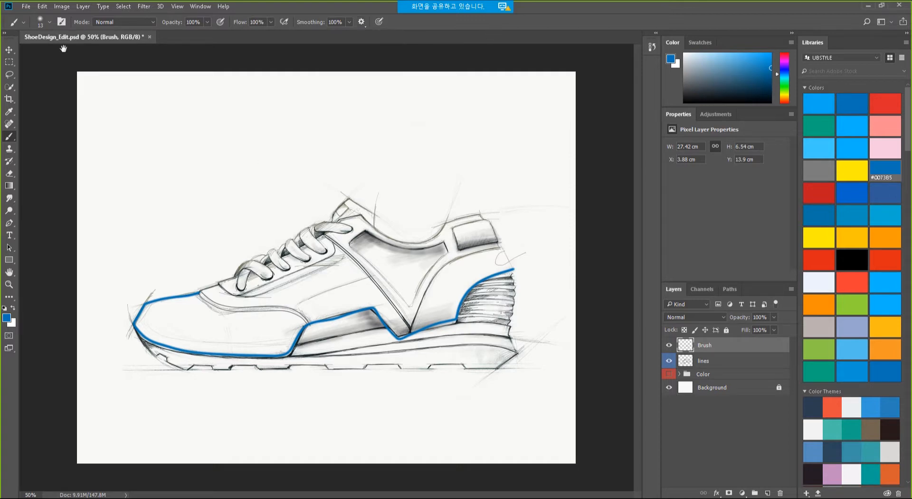
Try blue arcs over the shoe at two zoom levels, undoing each one.
mouse_move(152, 244)
left_mouse_down()
mouse_move(225, 167)
mouse_move(379, 153)
mouse_move(480, 209)
left_mouse_up()
key("ctrl+z")
left_click(321, 204, "alt")
left_click(322, 205, "alt")
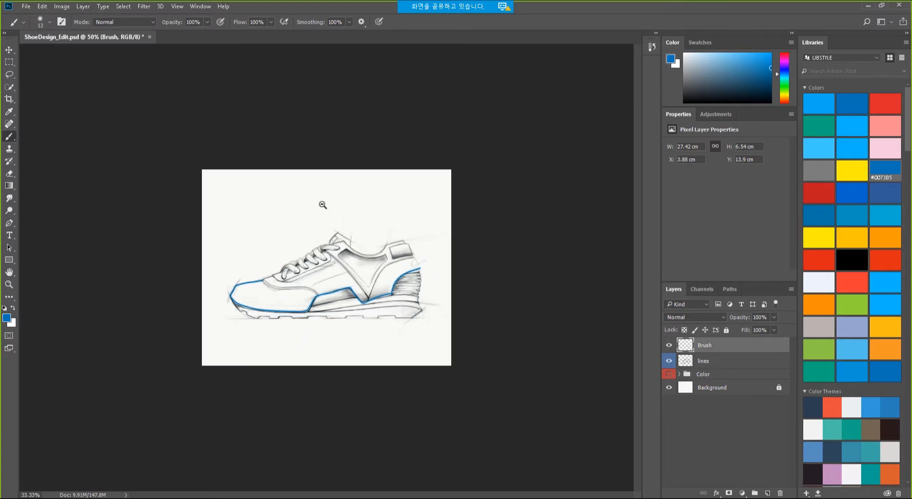
left_click(322, 204, "alt")
mouse_move(271, 259)
left_mouse_down()
mouse_move(302, 232)
mouse_move(395, 250)
mouse_move(376, 232)
mouse_move(328, 221)
mouse_move(293, 228)
mouse_move(264, 264)
mouse_move(260, 303)
mouse_move(319, 322)
mouse_move(385, 296)
mouse_move(391, 233)
left_mouse_up()
key("ctrl+z")
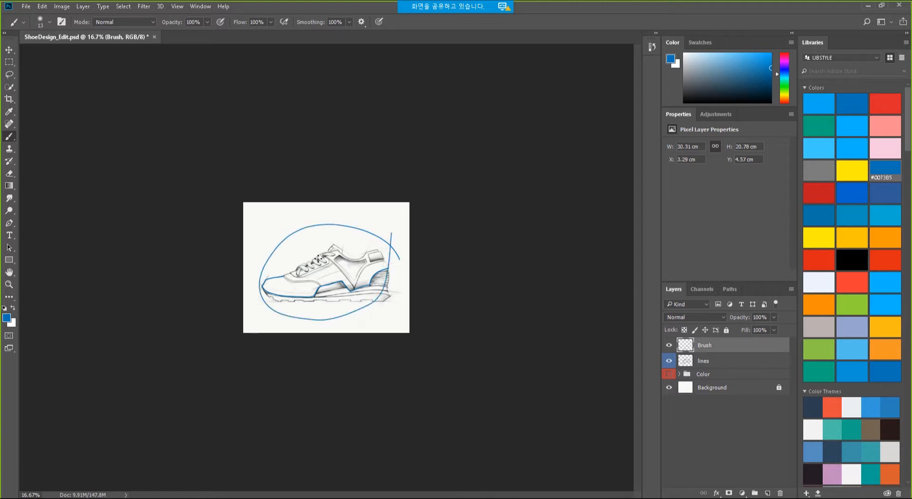
Paint a blue arc above the shoe at close zoom, then switch to PowerPoint.
scroll(323, 257, "down", 2)
scroll(328, 261, "up", 3)
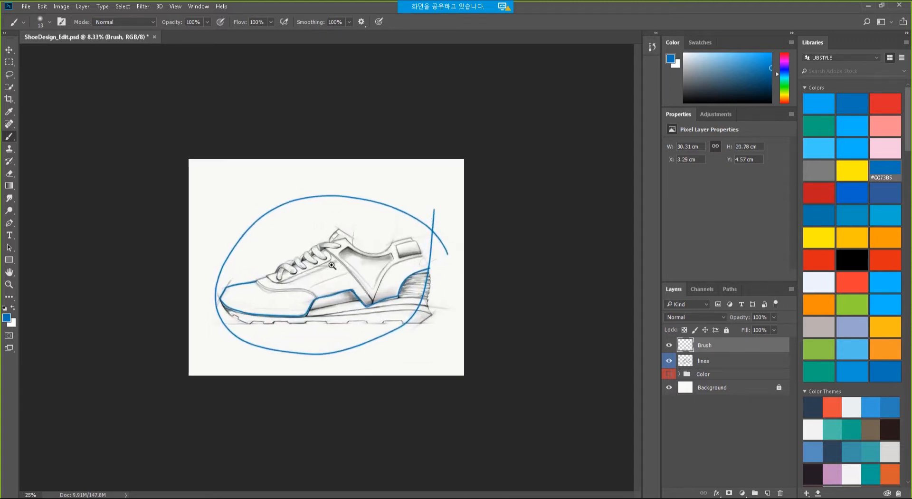
scroll(332, 265, "up", 4)
mouse_move(481, 120)
left_mouse_down()
mouse_move(354, 88)
mouse_move(237, 123)
mouse_move(190, 189)
left_mouse_up()
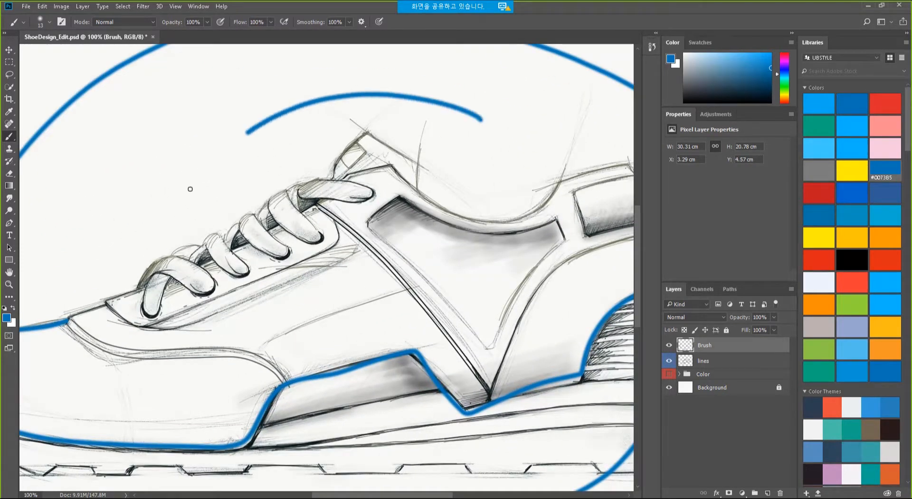
scroll(340, 152, "down", 3)
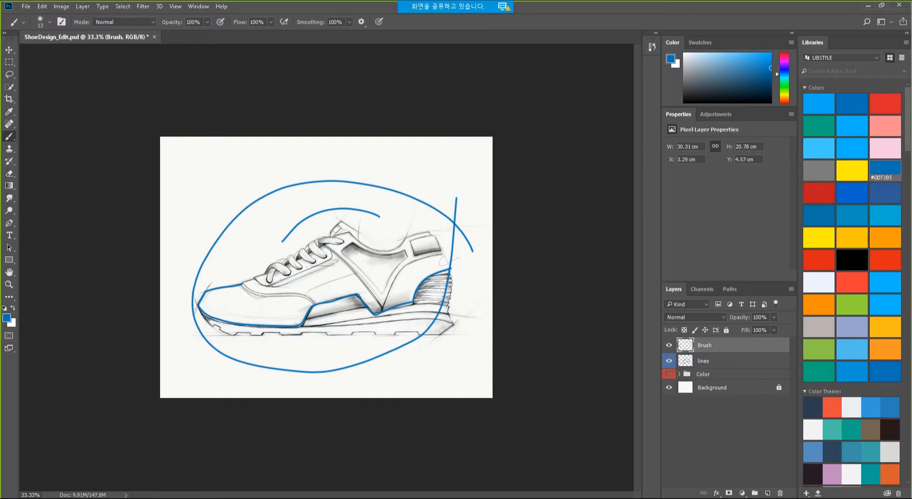
key("alt+Tab")
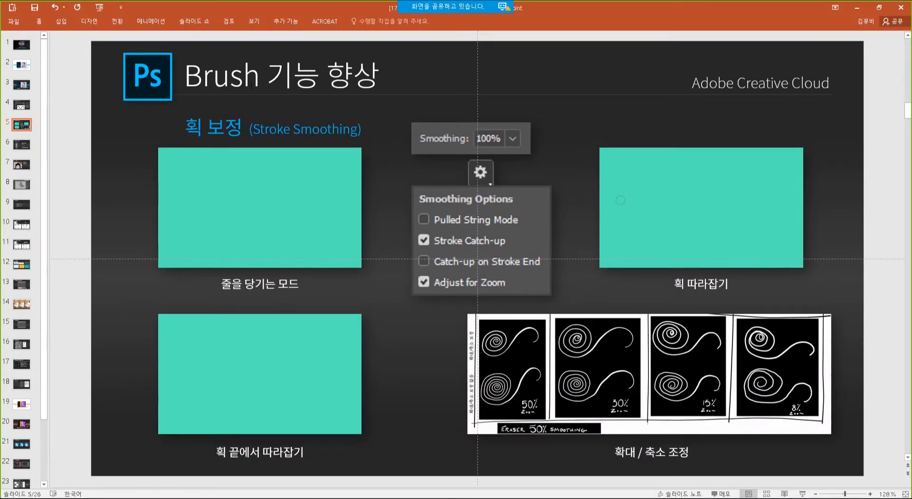
Go to slide 6, Brush Management, then return to Photoshop.
left_click(26, 147)
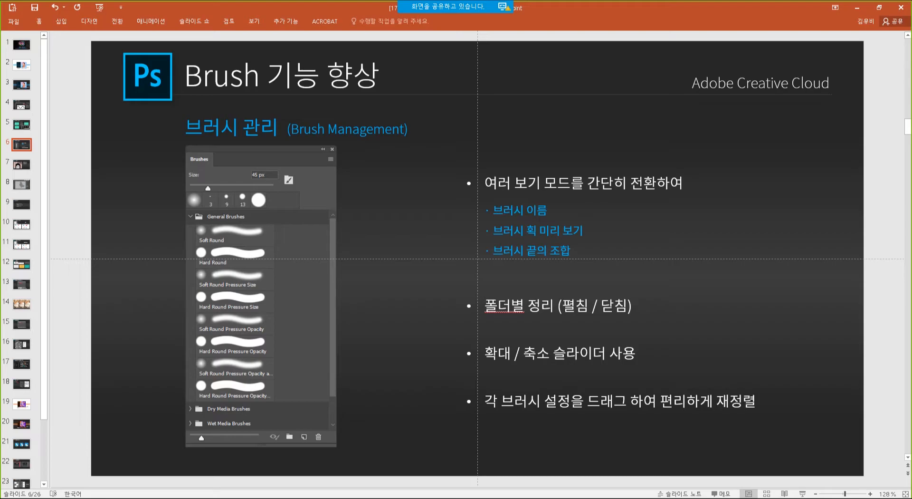
key("alt+Tab")
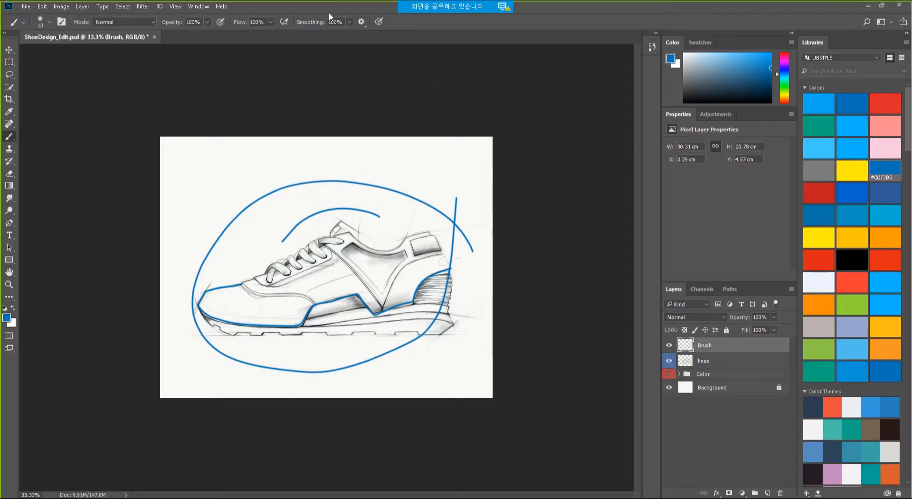
Enlarge the Brush Preset picker and browse the General Brushes folder.
left_click(50, 22)
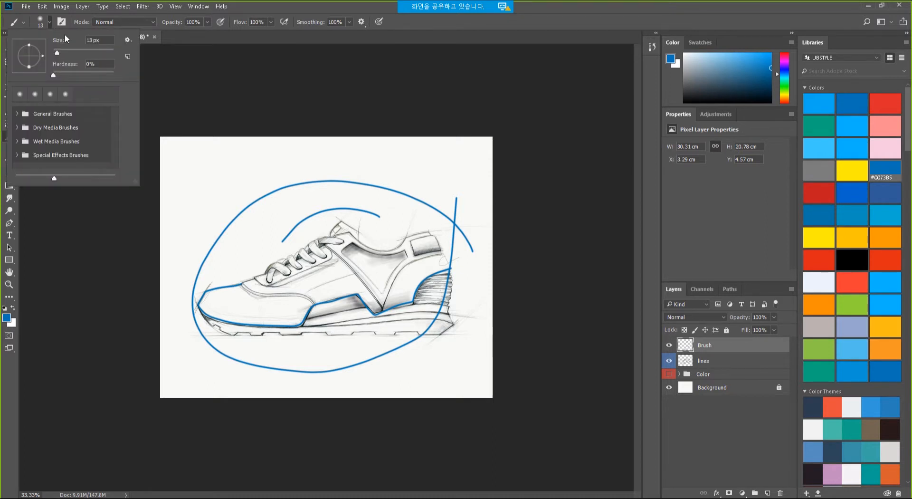
left_click_drag(138, 184, 245, 309)
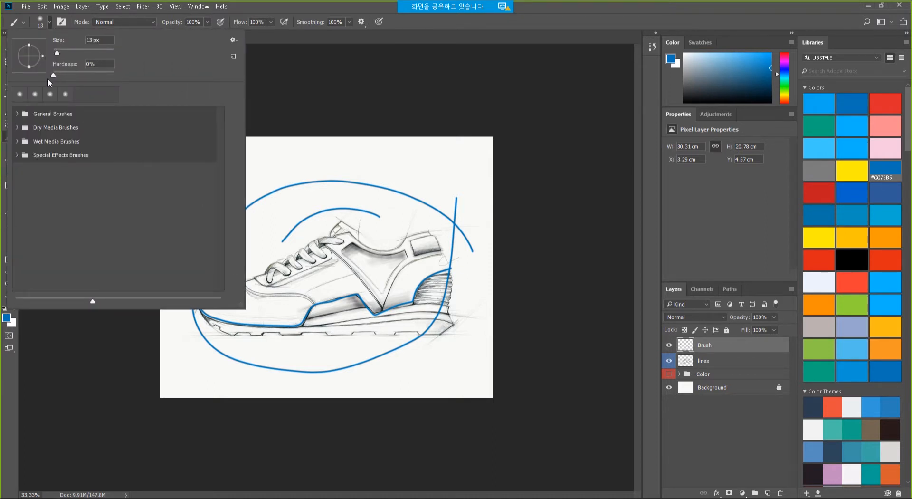
left_click(234, 41)
left_click(217, 42)
left_click(18, 114)
left_click(17, 115)
left_click(18, 114)
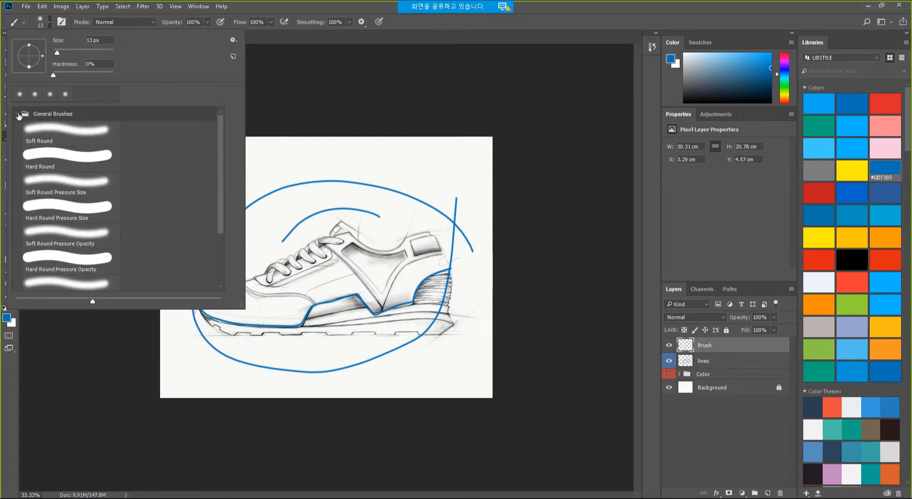
left_click(17, 114)
Expand Dry Media Brushes, resize the stroke previews to a compact grid, then open the Window menu.
left_click(18, 128)
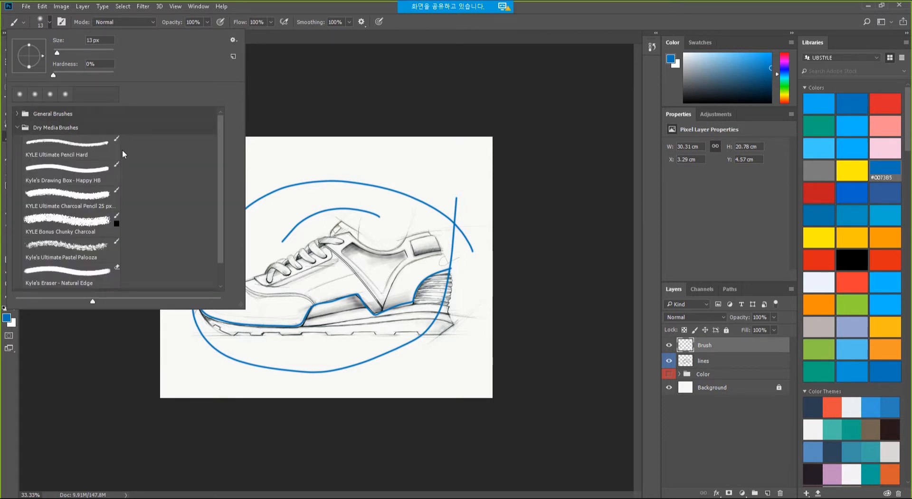
mouse_move(92, 301)
left_mouse_down()
mouse_move(188, 301)
mouse_move(64, 302)
left_mouse_up()
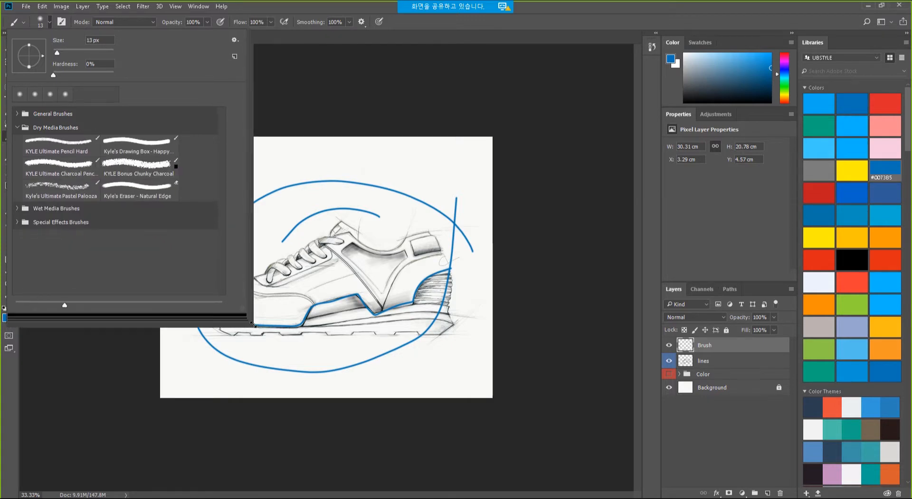
left_click_drag(241, 306, 224, 271)
left_click(202, 7)
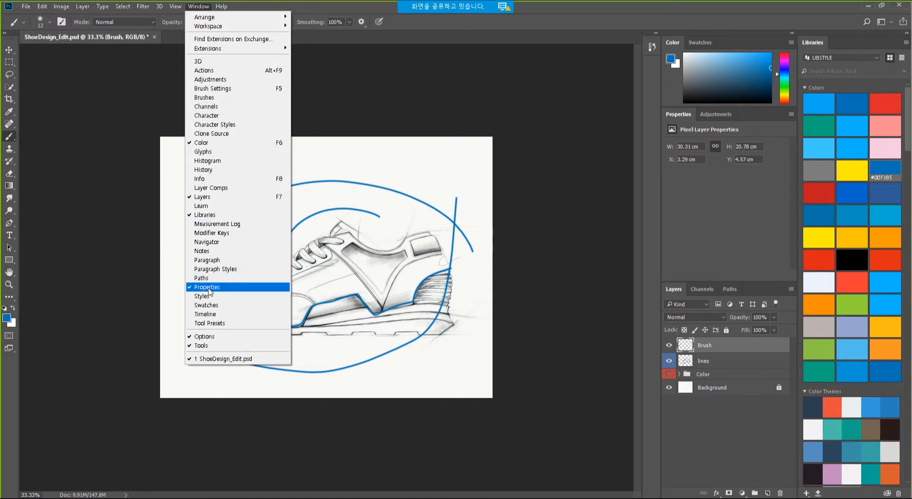
Float the Brushes panel as an enlarged window moved off the shoe.
left_click(214, 98)
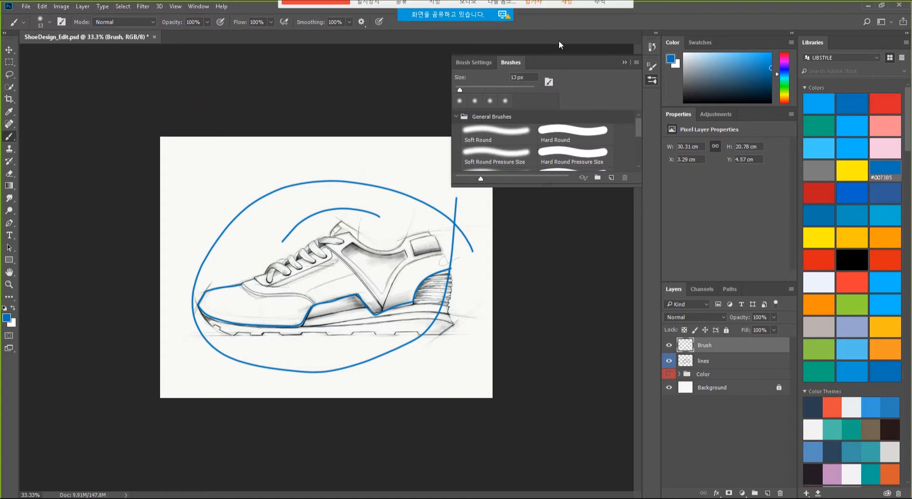
mouse_move(520, 66)
left_mouse_down()
mouse_move(312, 136)
mouse_move(229, 111)
left_mouse_up()
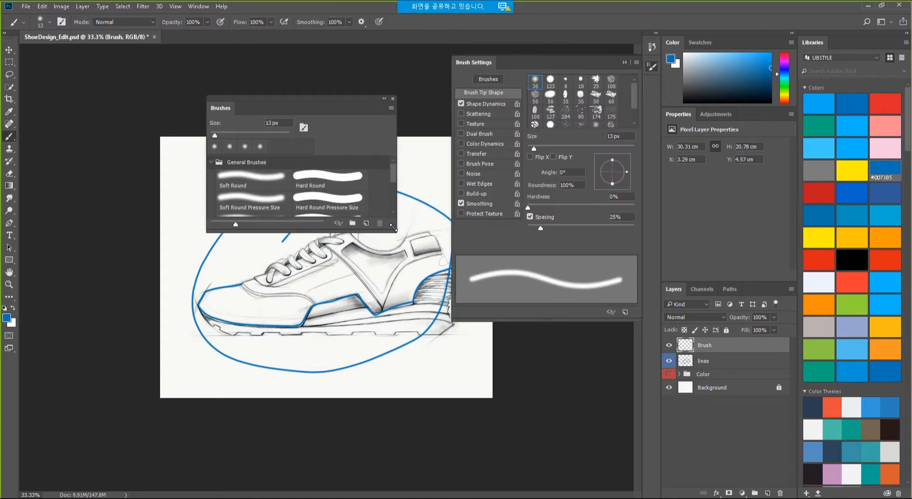
left_click_drag(395, 232, 418, 378)
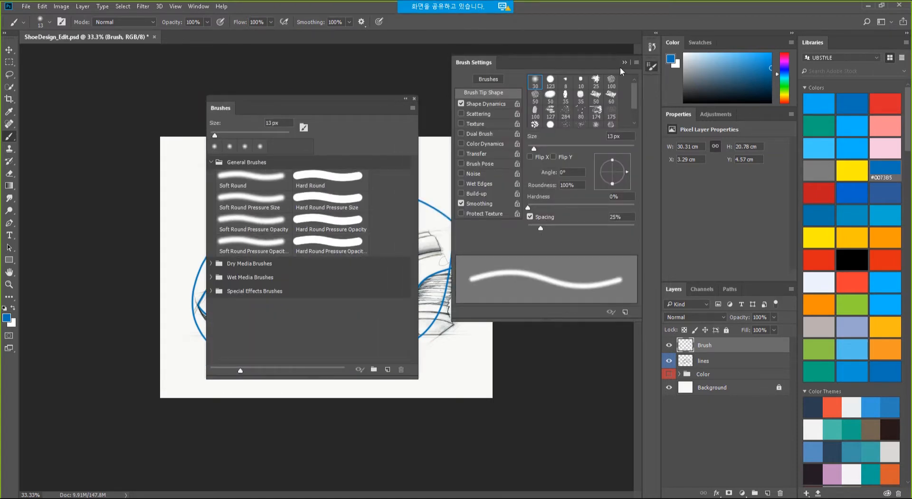
left_click(624, 63)
left_click_drag(349, 99, 193, 67)
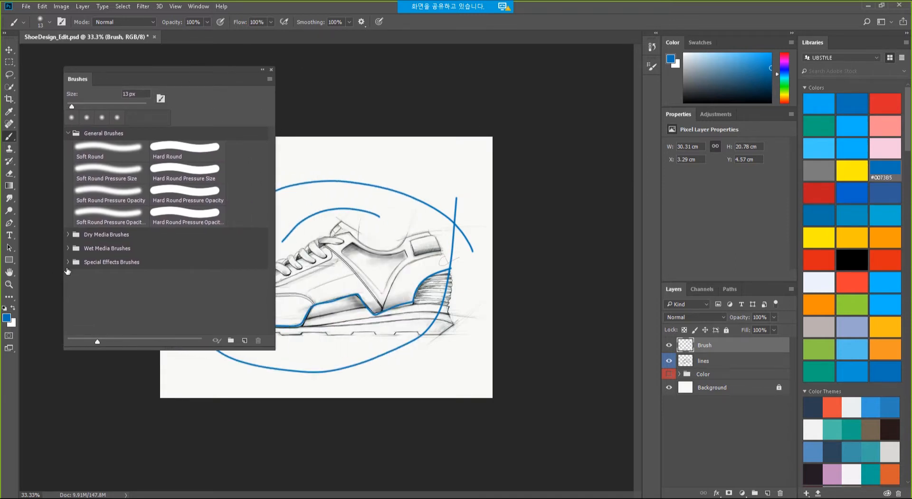
Pick the Dry Media KYLE charcoal pencil brush and draw a black test squiggle above the shoe.
left_click(122, 217)
left_click(68, 235)
left_click(109, 272)
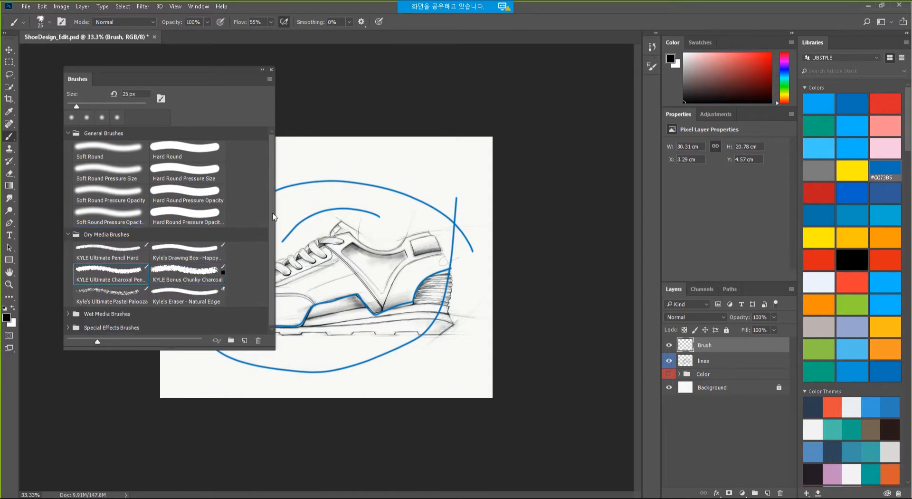
mouse_move(305, 155)
left_mouse_down()
mouse_move(343, 152)
mouse_move(433, 180)
left_mouse_up()
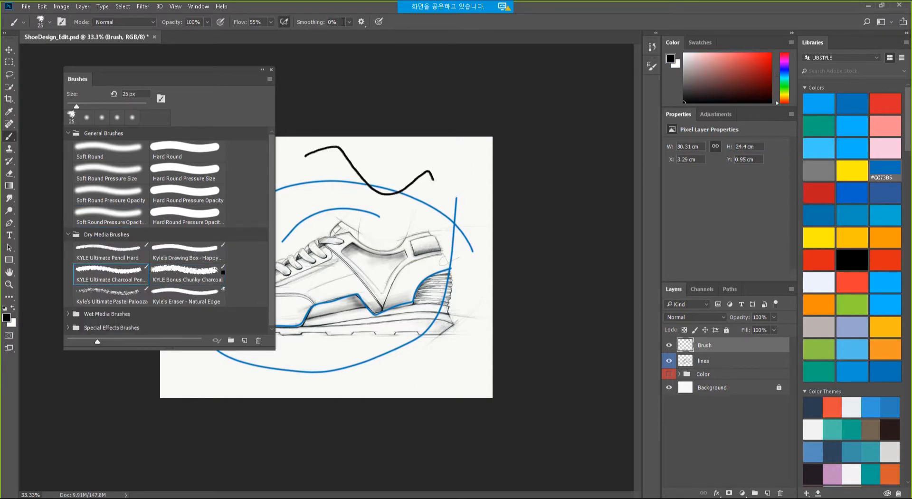
Set stroke smoothing to 100% and make UB_Blue the painting colour.
left_click(350, 22)
left_click(392, 34)
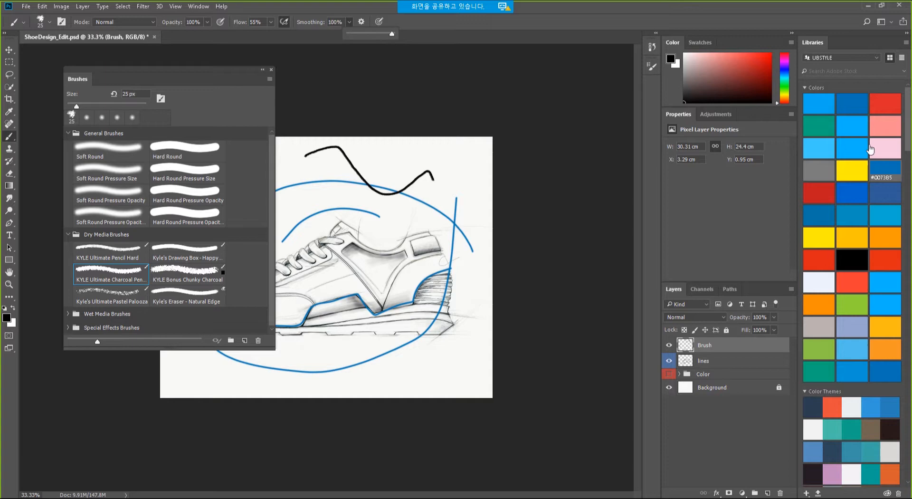
left_click(831, 151)
key("ctrl+plus")
key("ctrl+plus")
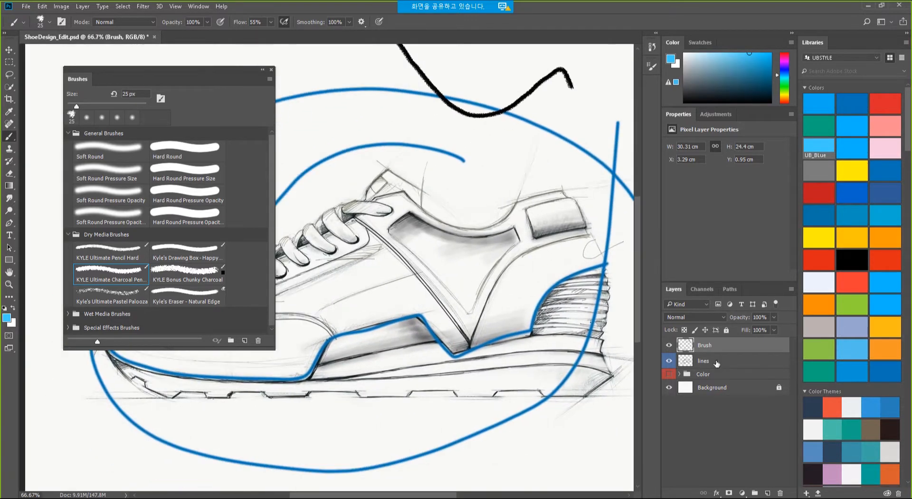
Replace the Brush layer with a new empty layer and choose Kyle's Ultimate Pastel Palooza brush.
left_click(780, 492)
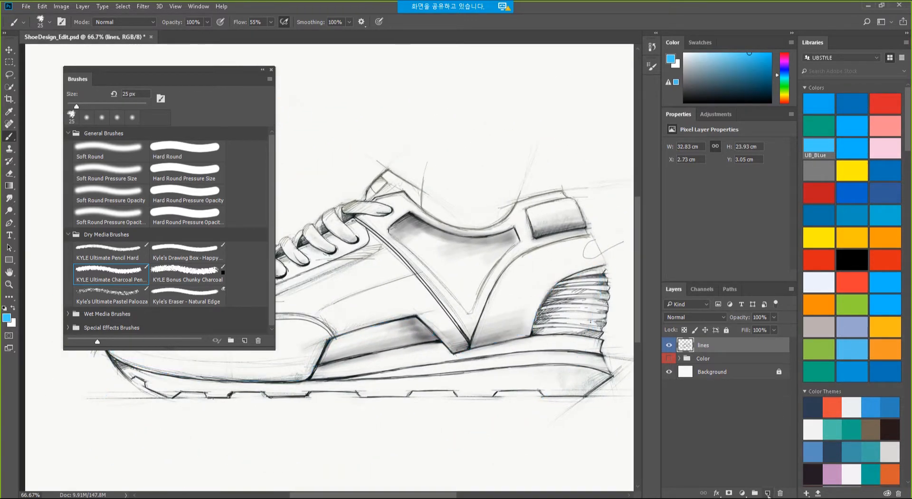
left_click(767, 493)
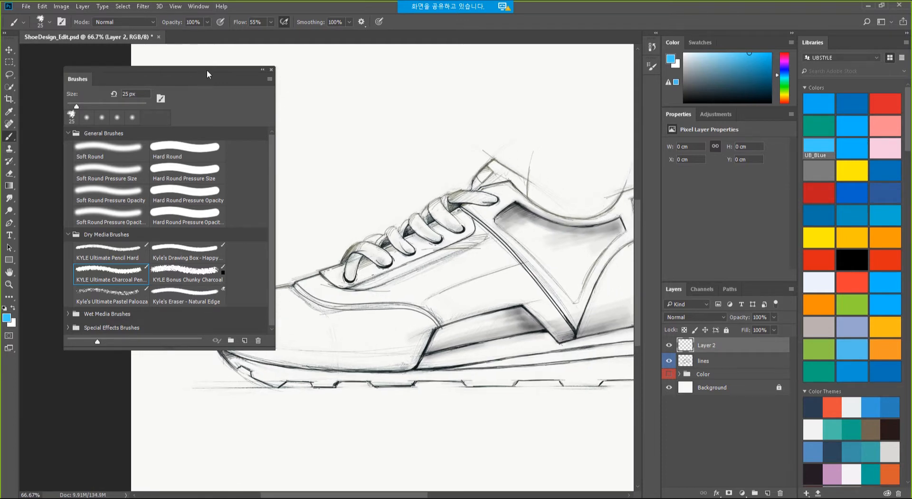
left_click_drag(207, 74, 171, 61)
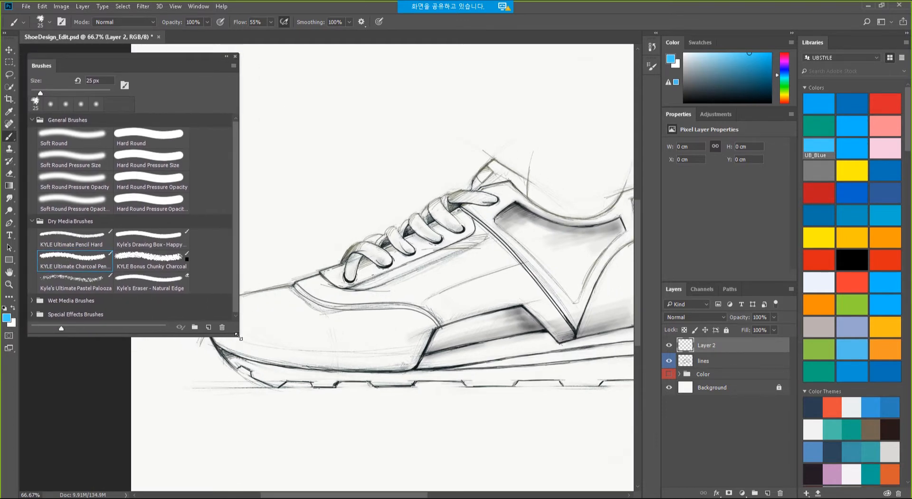
mouse_move(237, 336)
left_mouse_down()
mouse_move(166, 333)
mouse_move(177, 394)
left_mouse_up()
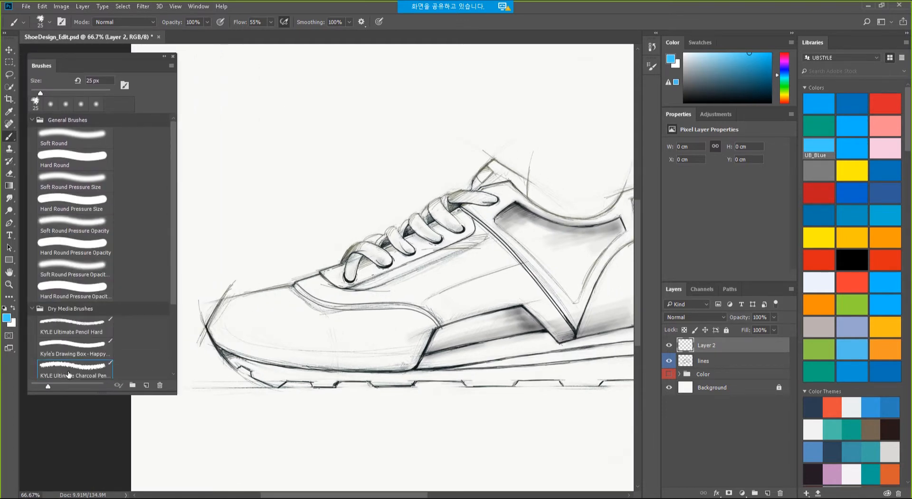
scroll(69, 375, "down", 5)
left_click(85, 318)
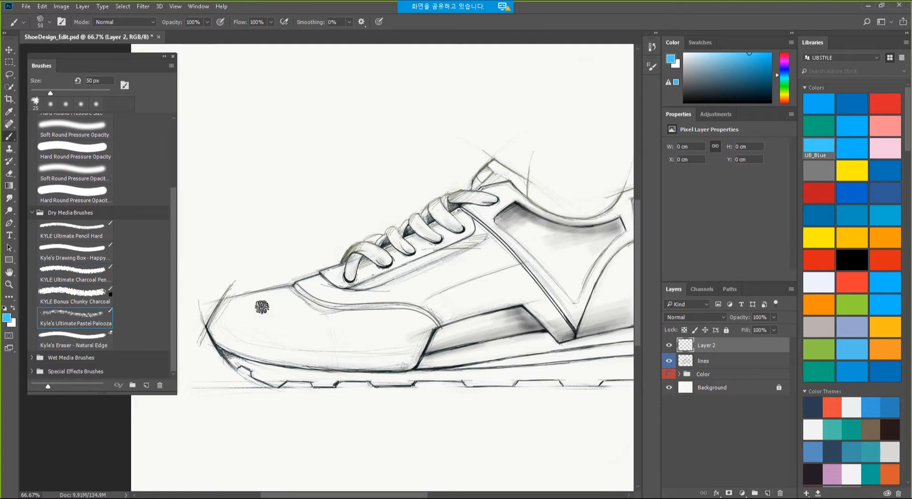
Paint broad blue pastel strokes over the shoe toe with smoothing at 100%.
mouse_move(216, 314)
left_mouse_down()
mouse_move(281, 341)
mouse_move(259, 334)
mouse_move(290, 327)
mouse_move(326, 336)
left_mouse_up()
mouse_move(263, 333)
left_mouse_down()
mouse_move(385, 354)
mouse_move(361, 365)
left_mouse_up()
left_click(350, 22)
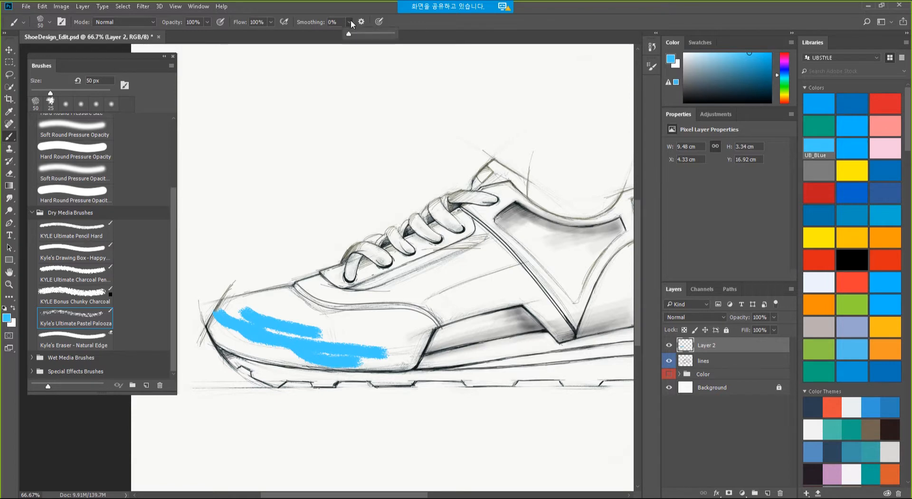
left_click_drag(349, 34, 422, 37)
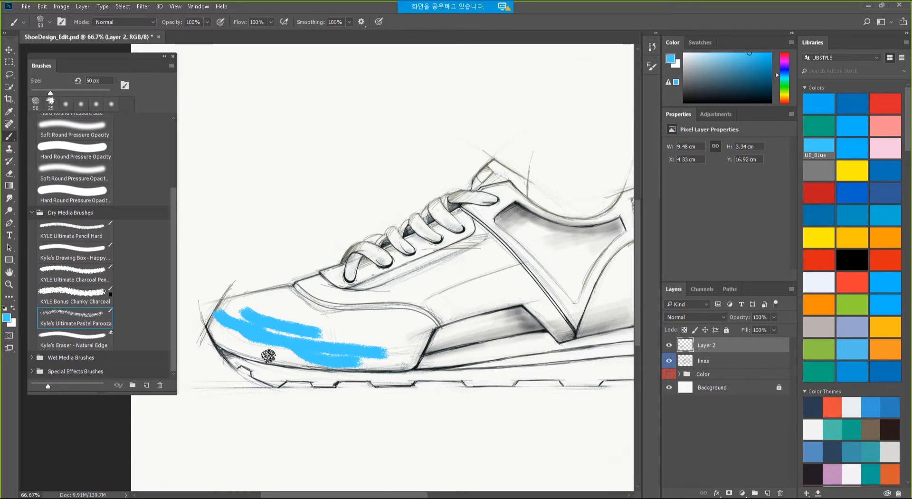
mouse_move(268, 356)
left_mouse_down()
mouse_move(253, 340)
mouse_move(295, 333)
mouse_move(303, 317)
mouse_move(393, 355)
mouse_move(426, 322)
mouse_move(383, 332)
left_mouse_up()
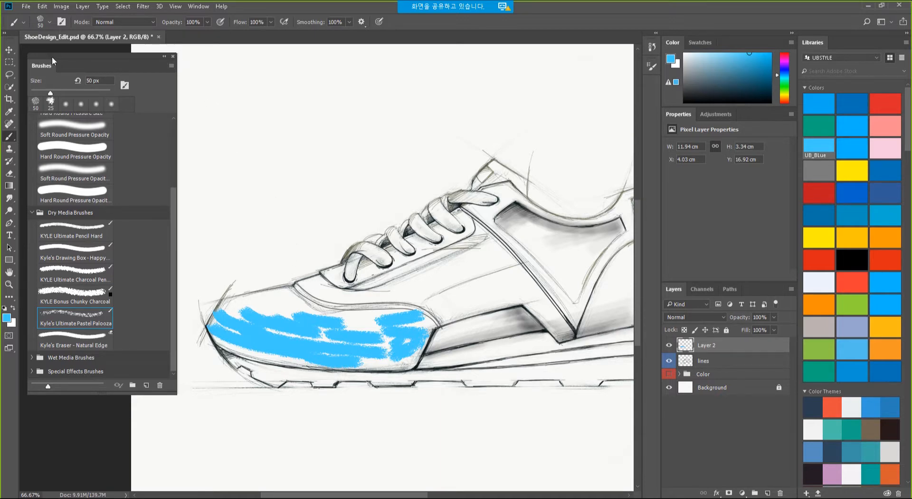
left_click_drag(53, 57, 73, 67)
Choose Get More Brushes from the Brushes panel menu to reach Adobe's brush download page.
left_click(192, 75)
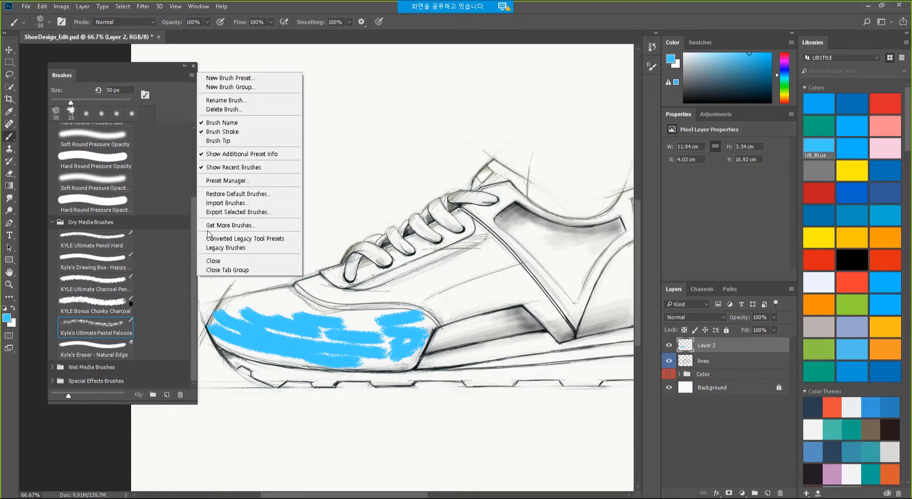
left_click(239, 226)
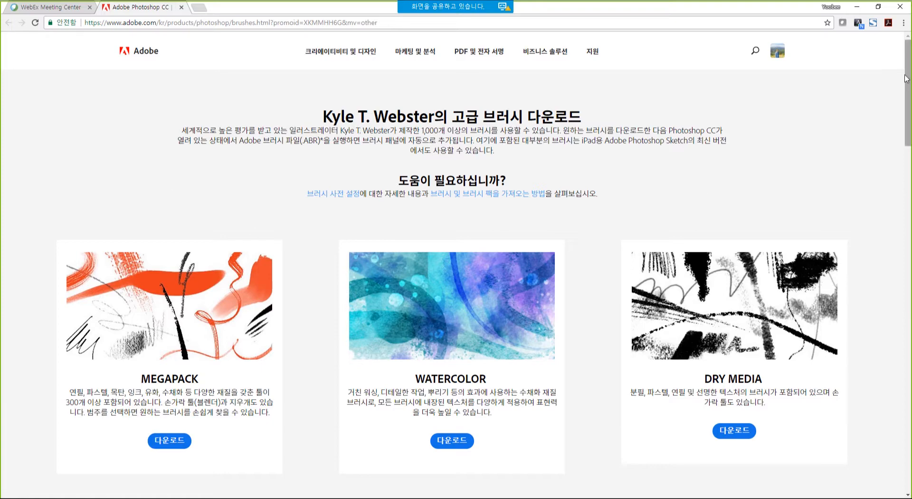
Download the MEGAPACK brush set (megapack.abr) and minimize Chrome.
mouse_move(907, 79)
left_mouse_down()
mouse_move(909, 134)
mouse_move(910, 109)
left_mouse_up()
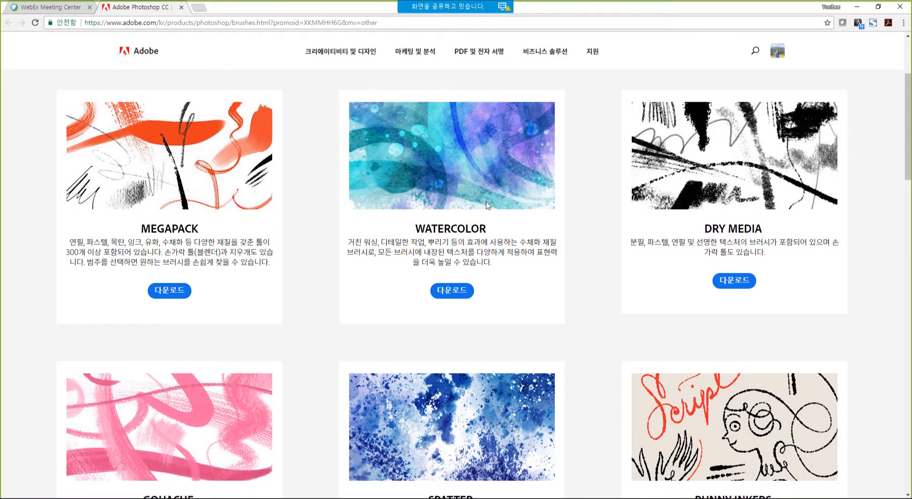
left_click_drag(910, 136, 908, 117)
left_click(164, 422)
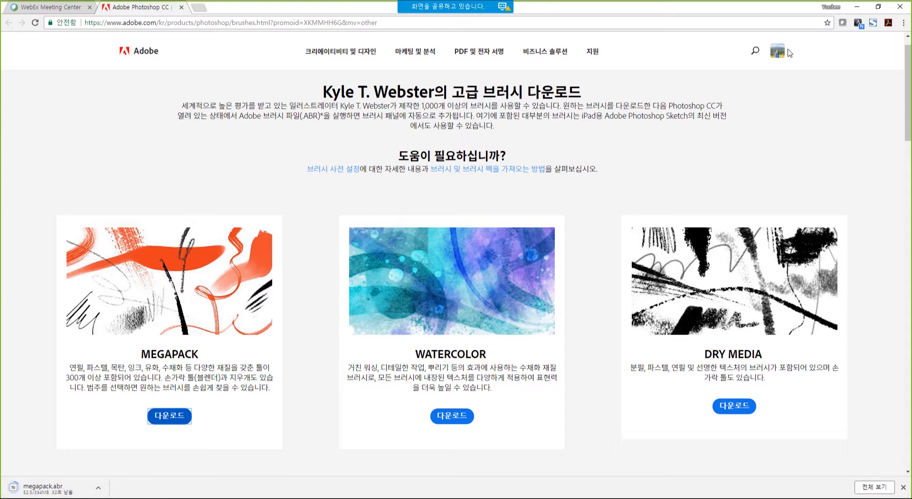
left_click(857, 7)
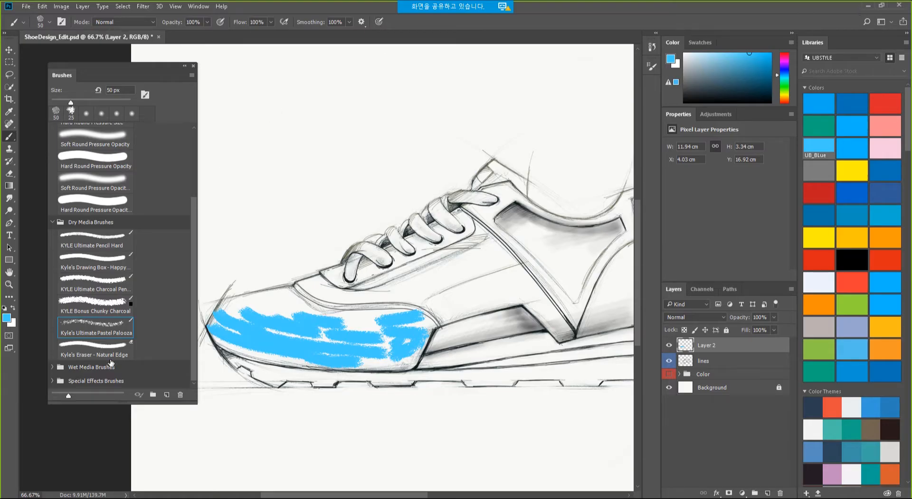
Collapse the Dry Media and General Brushes groups, then minimize Photoshop and PowerPoint to the desktop.
left_click(52, 223)
left_click(52, 129)
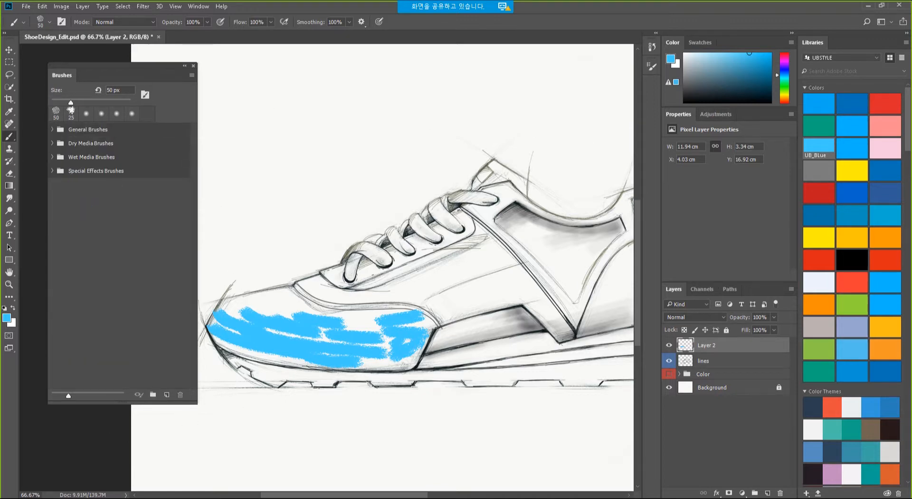
key("super")
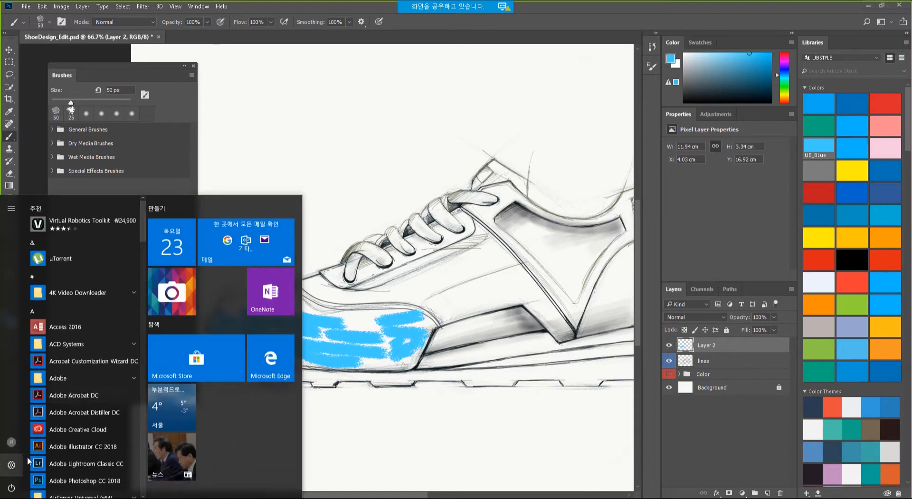
left_click(865, 7)
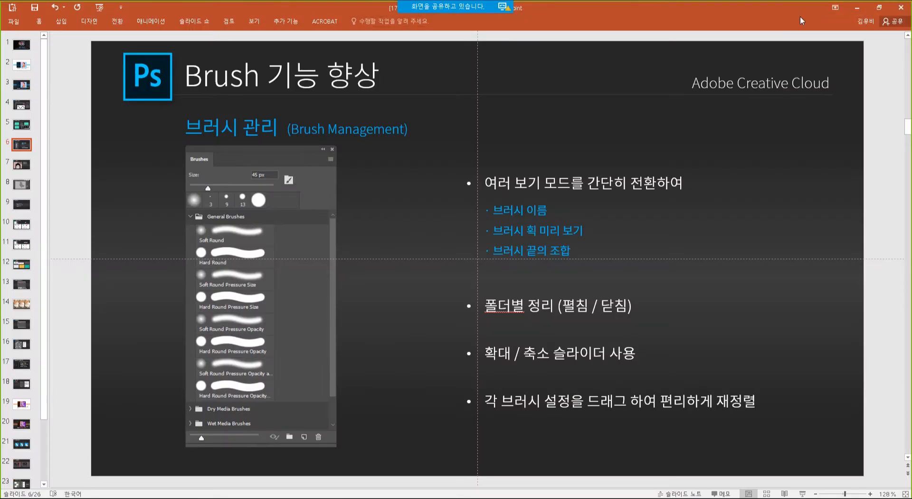
left_click(857, 7)
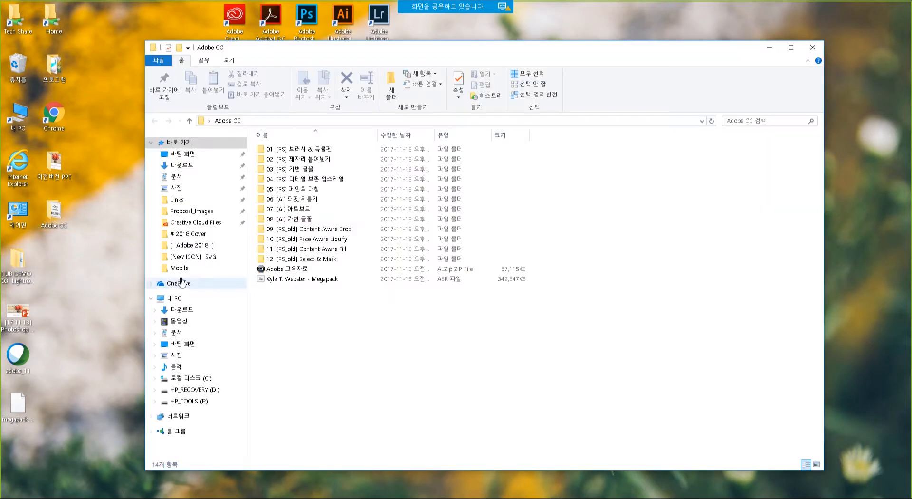
Open the Kyle T. Webster - Megapack ABR file from the Adobe CC folder into Photoshop.
double_click(58, 212)
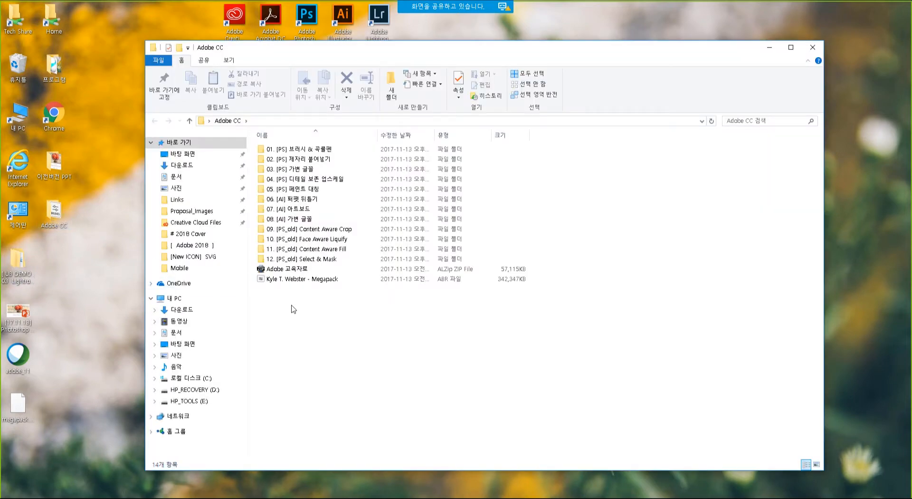
left_click(295, 282)
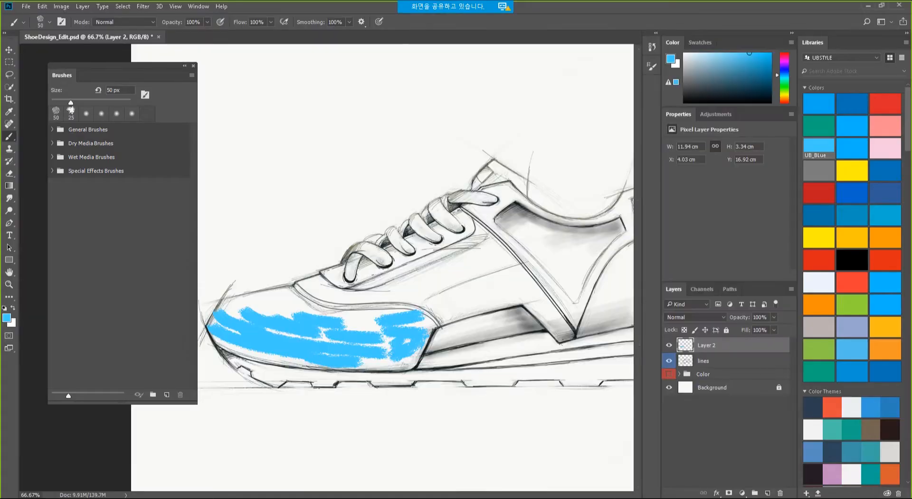
key("alt+Tab")
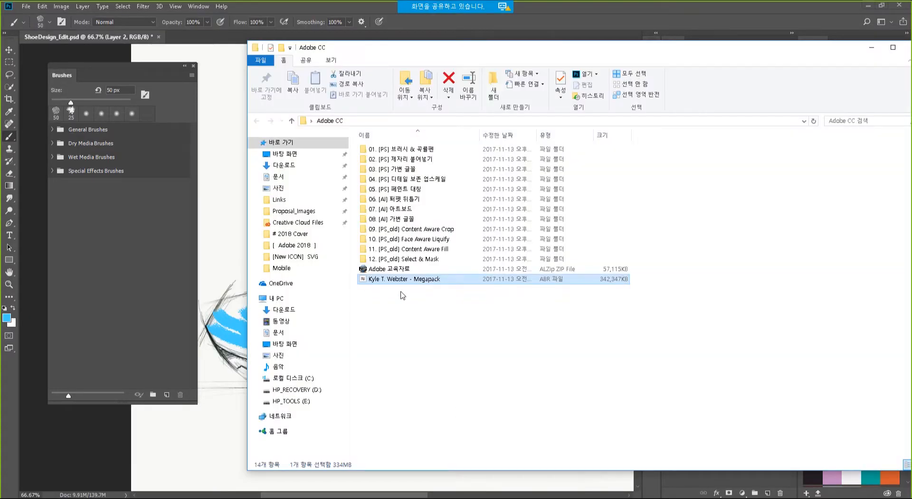
double_click(406, 285)
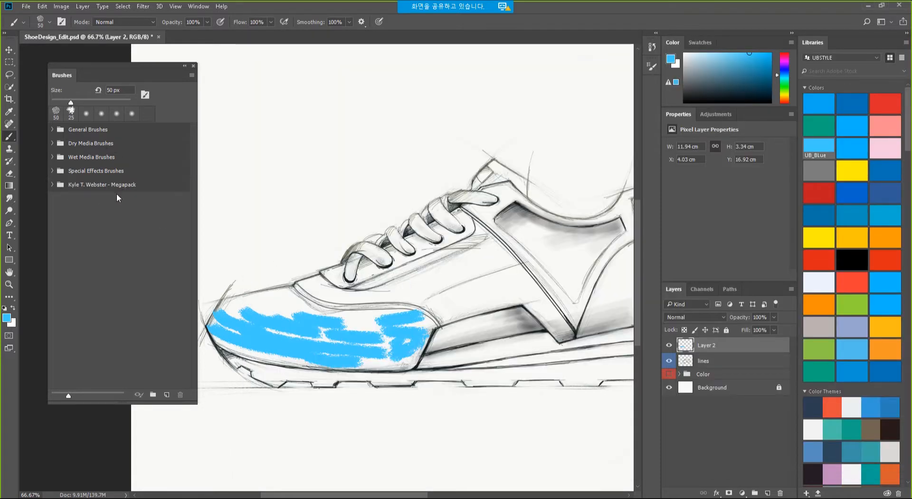
Select Kyle's Eraser - Natural Edge from the Megapack Erasers folder.
left_click(98, 189)
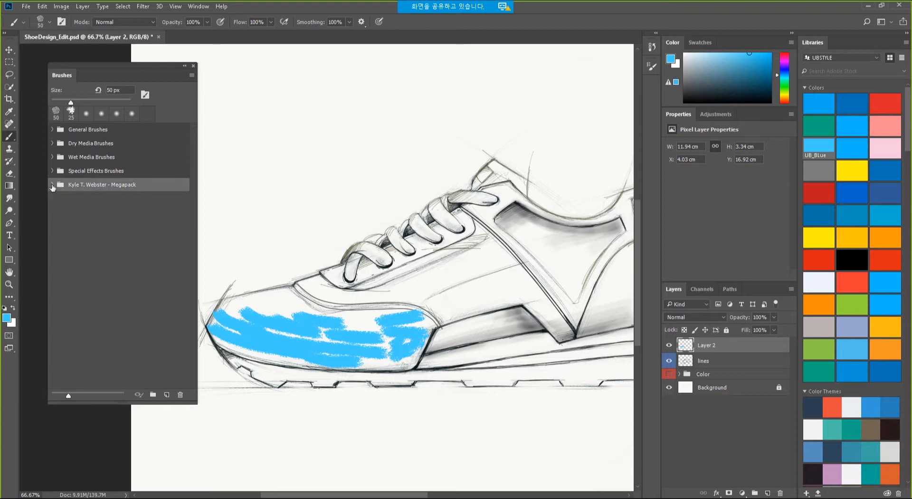
left_click(53, 185)
left_click(91, 198)
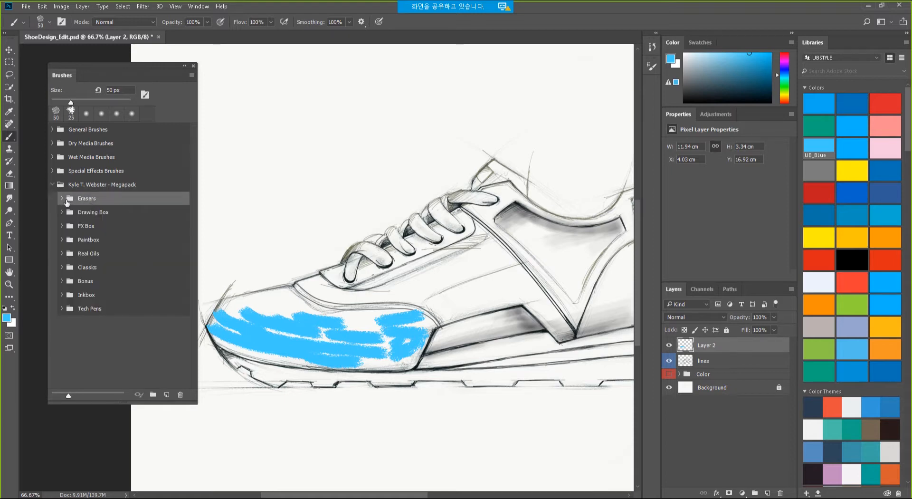
left_click(60, 199)
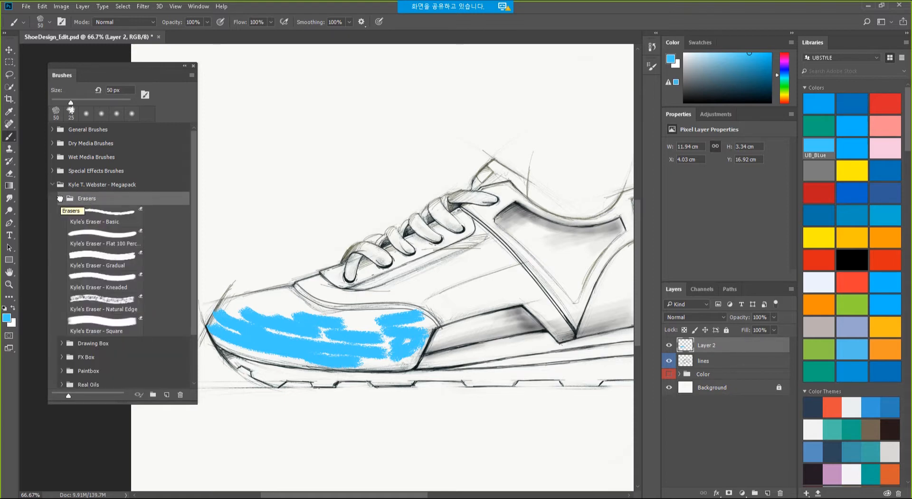
left_click(87, 296)
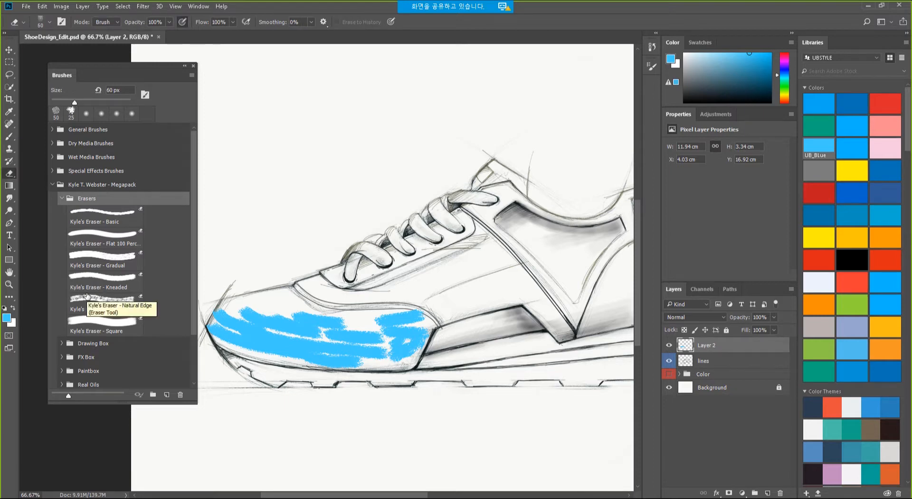
left_click(95, 296)
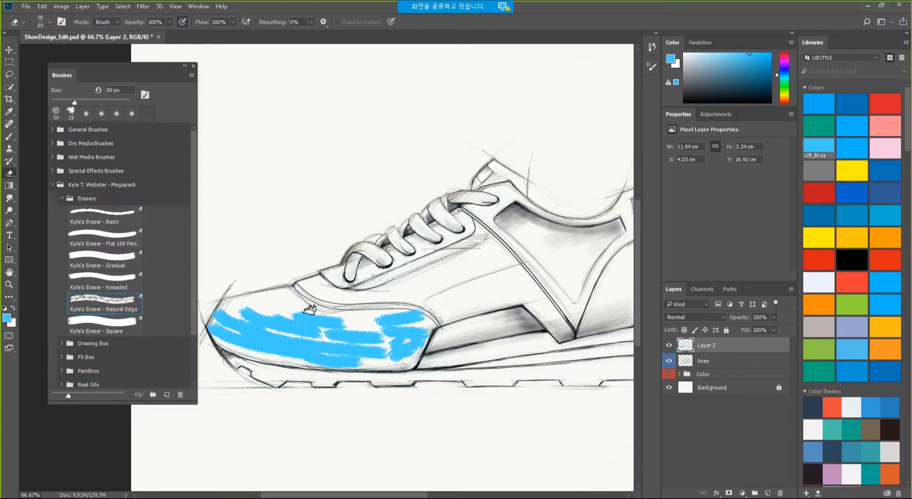
Erase streaks from the blue toe paint, set yellow as foreground, and add Layer 3.
mouse_move(275, 319)
left_mouse_down()
mouse_move(400, 345)
mouse_move(302, 341)
mouse_move(329, 346)
mouse_move(406, 342)
left_mouse_up()
left_click(852, 169)
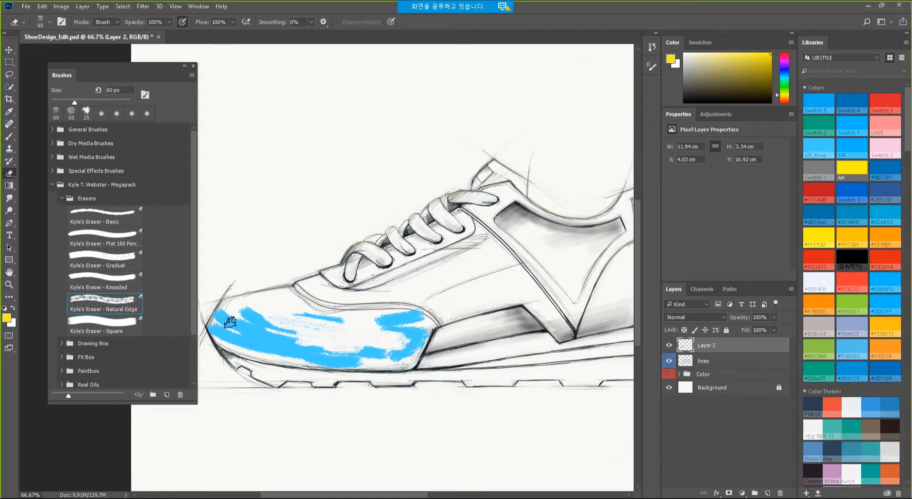
left_click_drag(333, 351, 250, 322)
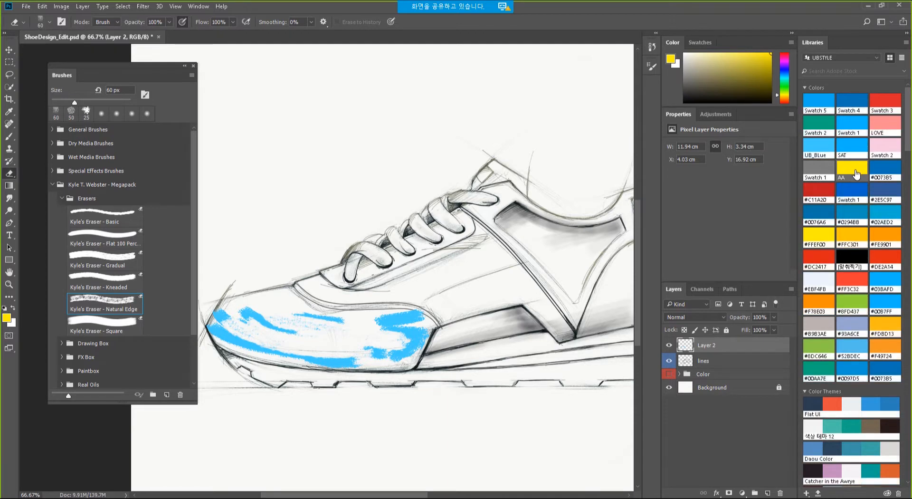
left_click(767, 493)
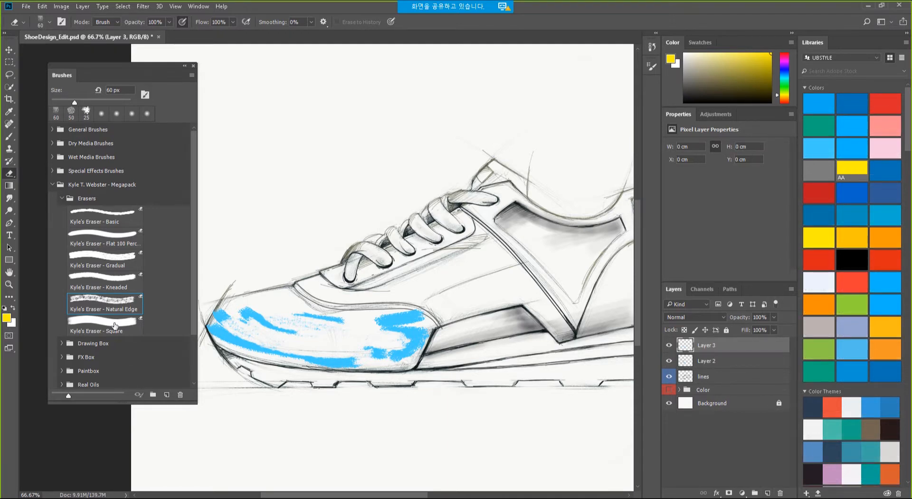
Paint yellow strokes across the shoe toe with the Drawing Box Grit brush, then switch to PowerPoint.
left_click(66, 344)
left_click(123, 309)
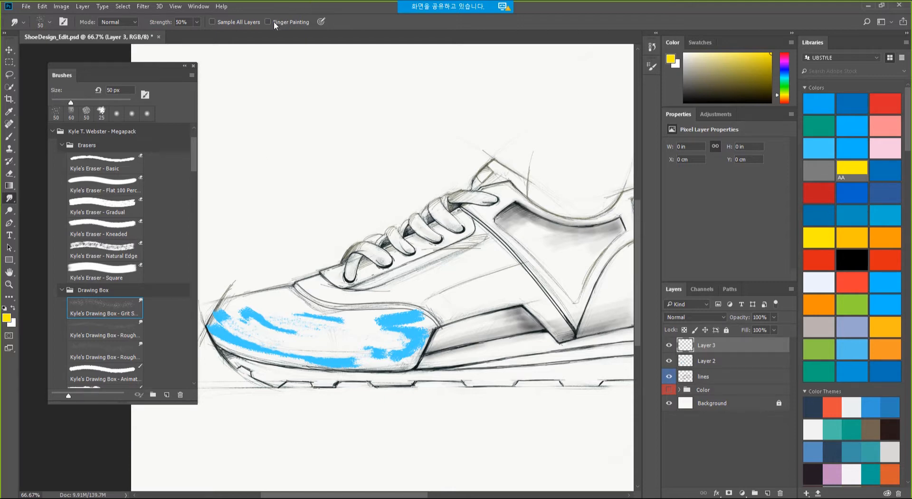
left_click(9, 137)
left_click_drag(264, 316, 347, 337)
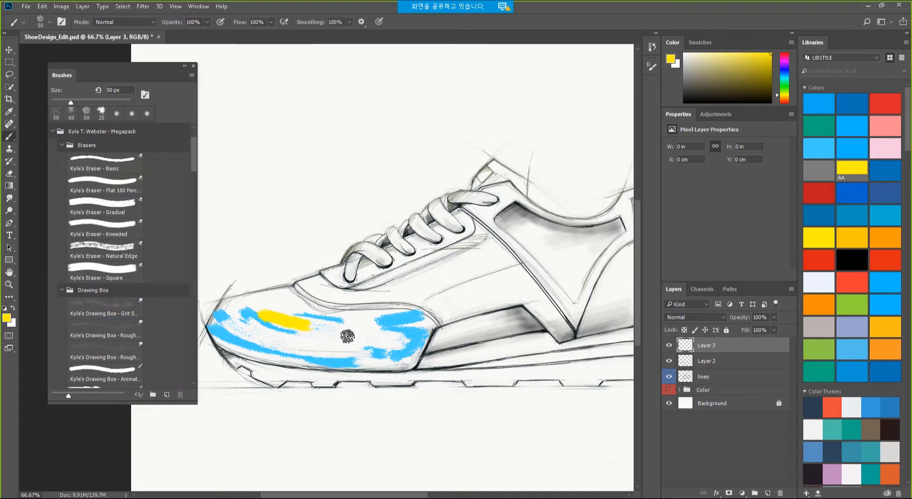
mouse_move(288, 333)
left_mouse_down()
mouse_move(379, 329)
mouse_move(318, 346)
mouse_move(395, 341)
mouse_move(386, 354)
mouse_move(415, 352)
left_mouse_up()
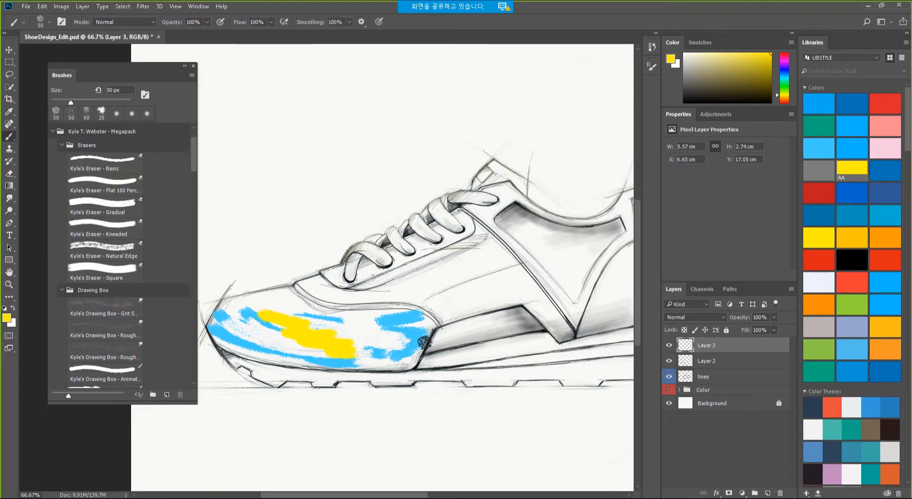
key("alt+Tab")
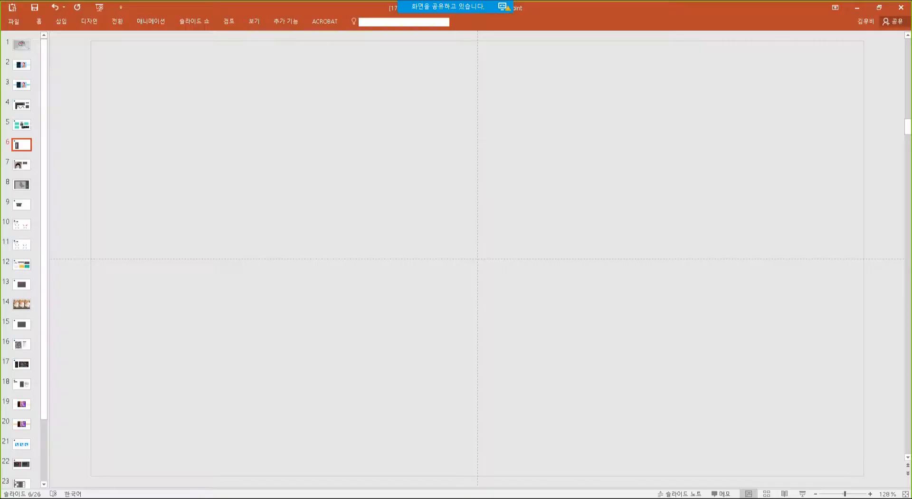
Present slide 7, 곡률 펜 도구, then return to Photoshop.
left_click(21, 166)
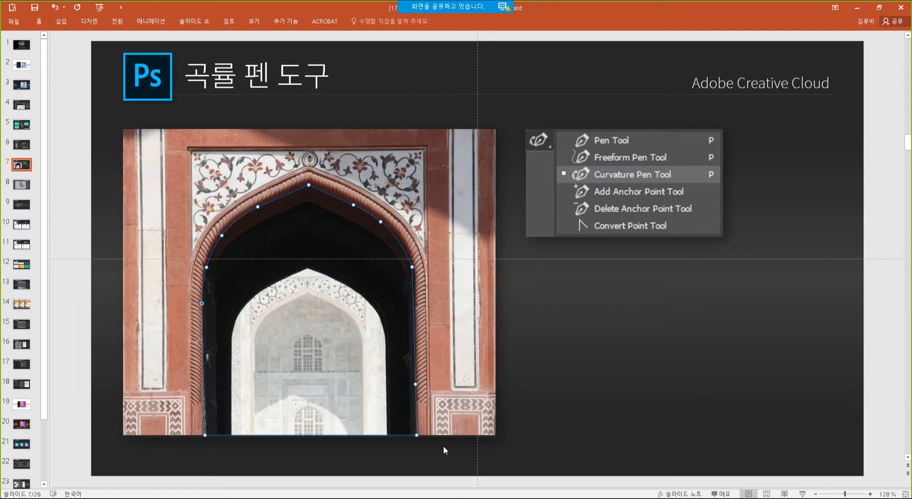
key("alt+Tab")
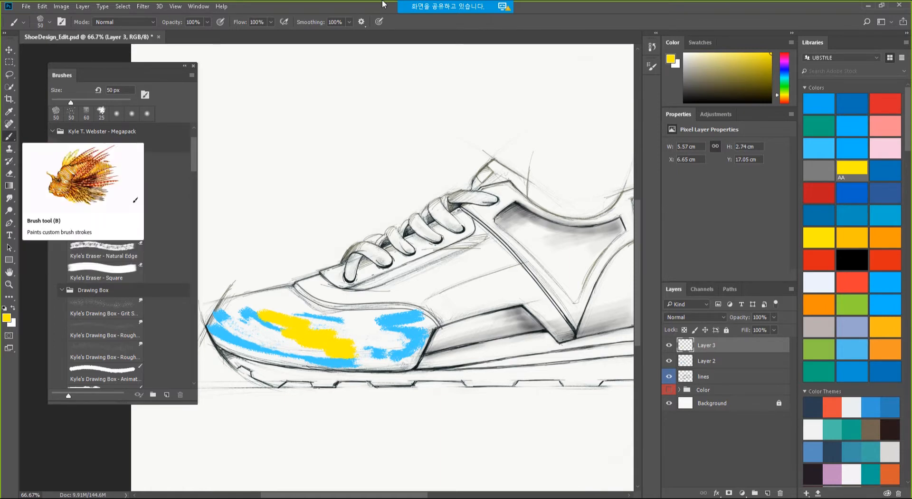
Look through the 02, 04 and 01 [PS] subfolders in the Adobe CC folder, then return to Photoshop.
left_click(26, 7)
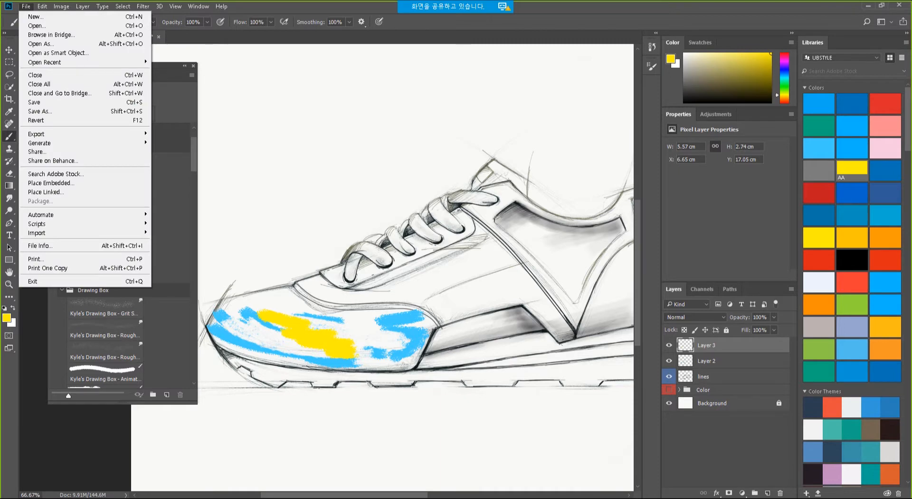
key("alt+Tab")
left_click(404, 159)
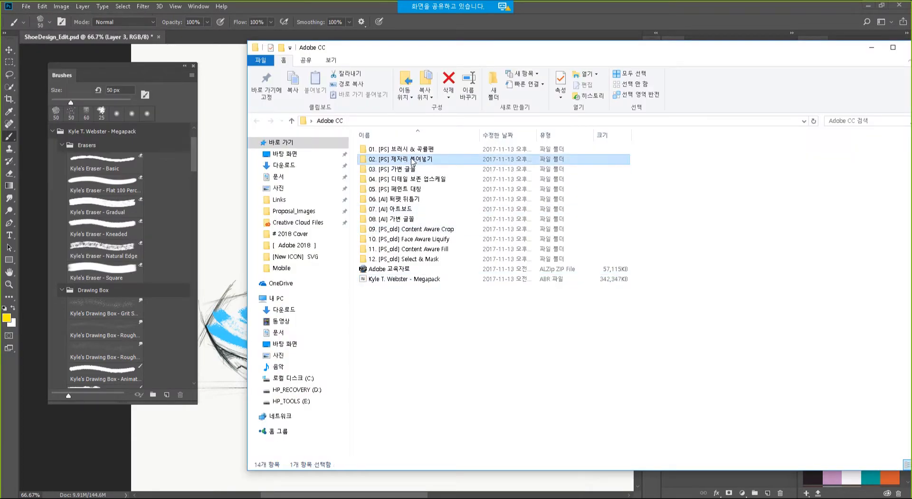
left_click(423, 179)
left_click(436, 149)
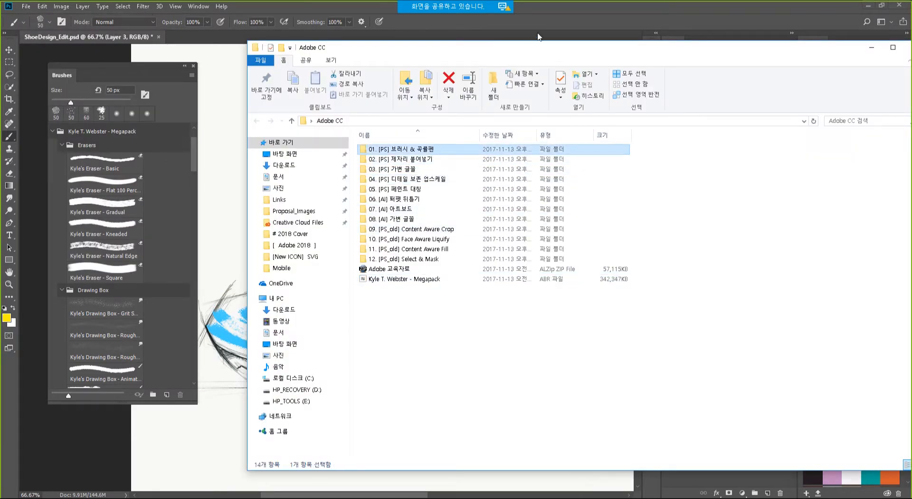
left_click(514, 22)
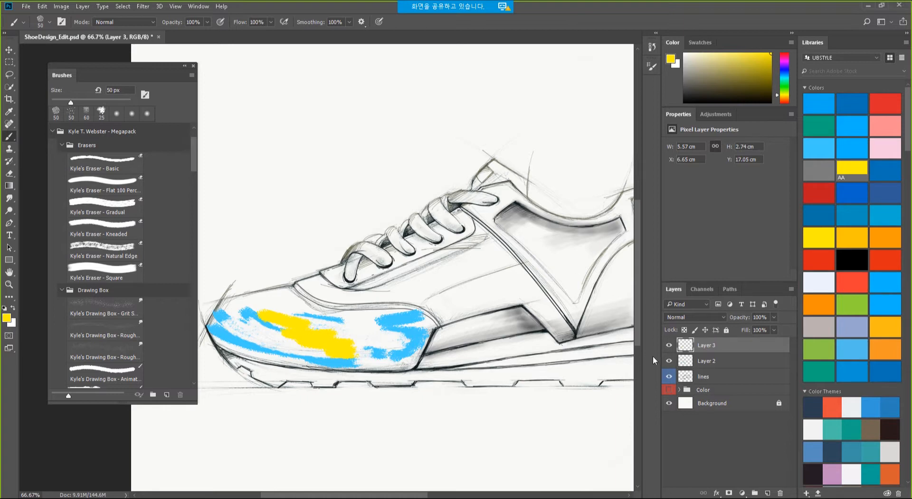
Delete the blue and yellow stroke layers, add an empty Layer 2, and close the Brushes panel.
left_click(669, 345)
left_click(669, 345)
left_click_drag(669, 345, 669, 360)
left_click(669, 360)
left_click(669, 345)
left_click(718, 361, "shift")
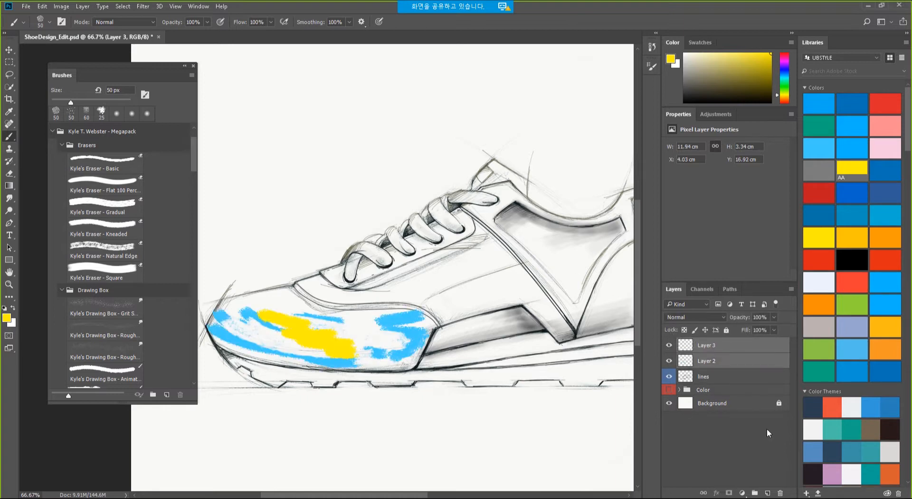
left_click(784, 492)
left_click(768, 494)
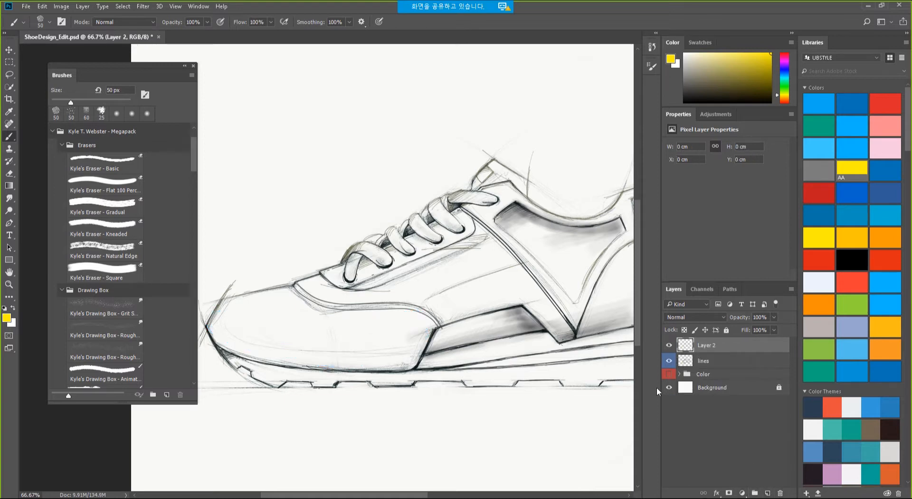
scroll(197, 129, "up", 1)
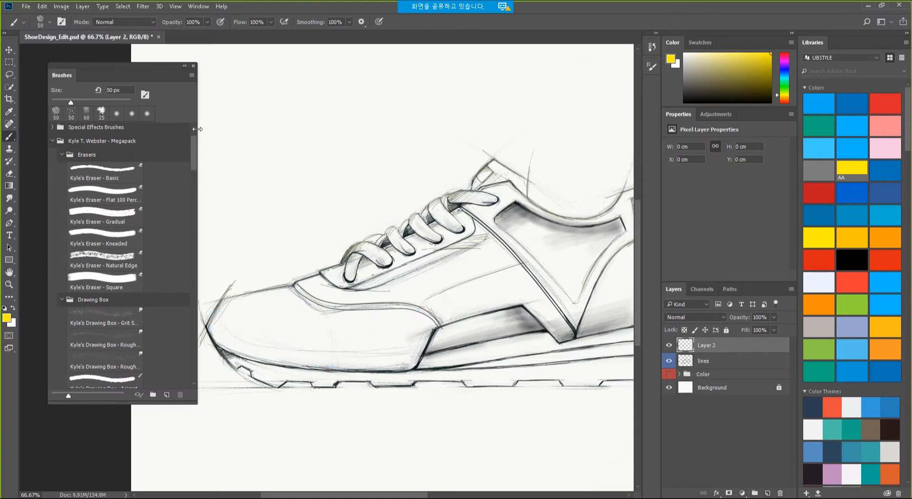
left_click(194, 66)
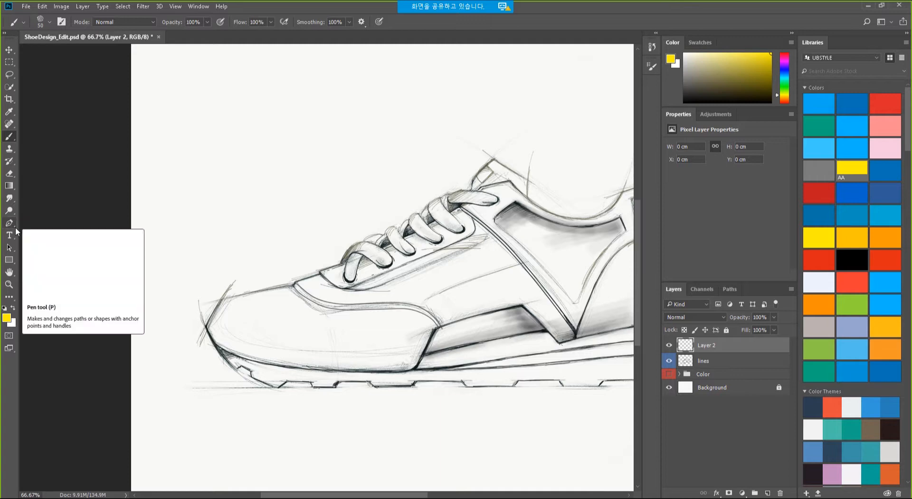
Select the Curvature Pen Tool from the pen tools and pan to show the whole shoe.
left_click(16, 227)
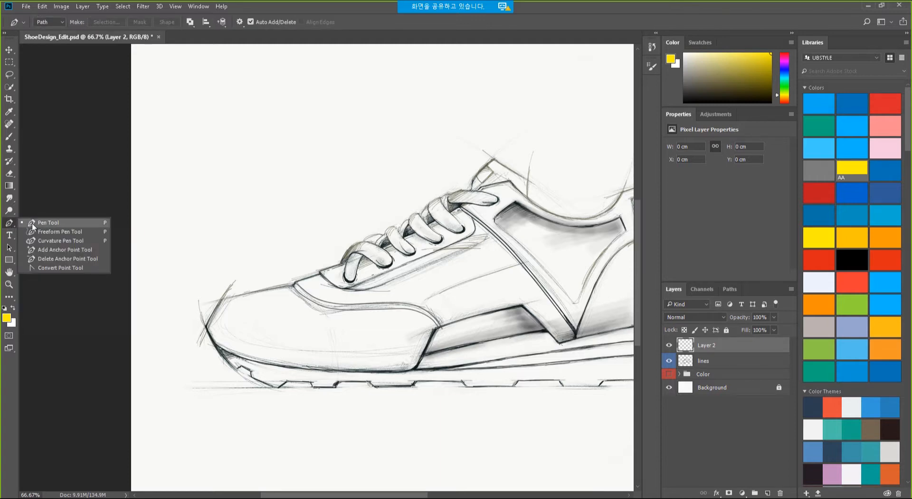
left_click(74, 242)
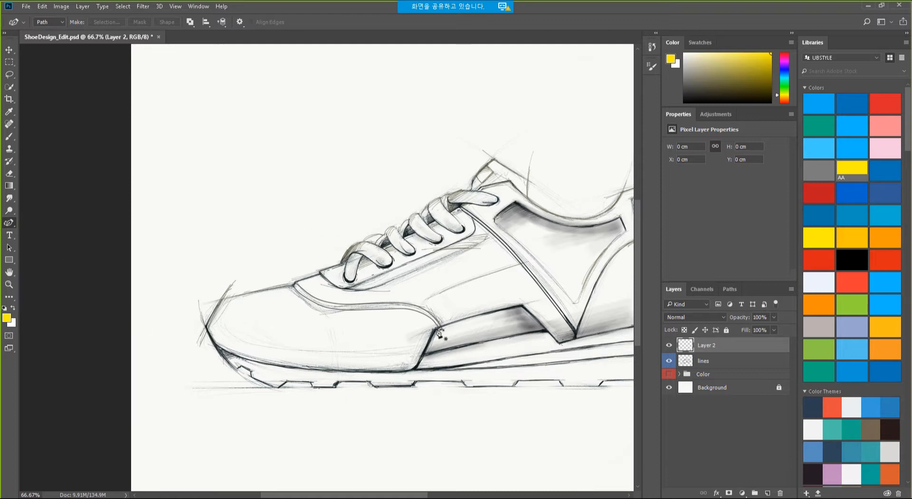
left_click_drag(440, 332, 323, 315)
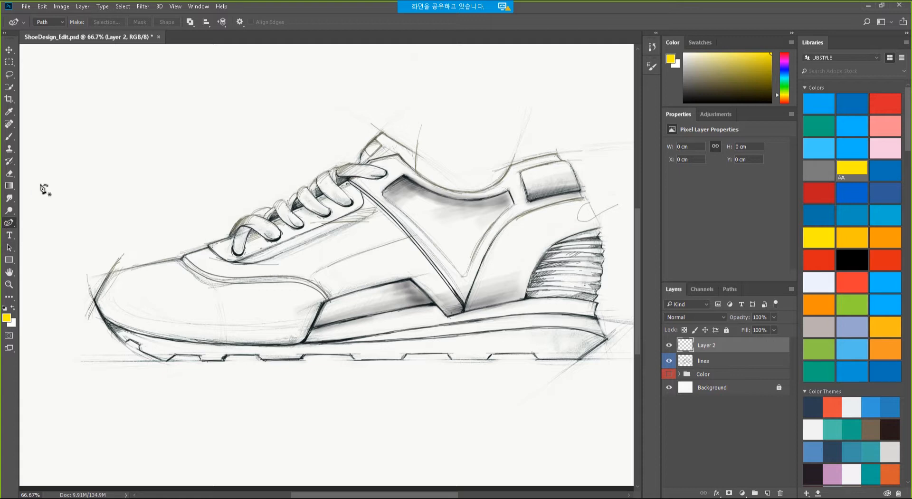
Set the path display to 3 px thickness in Light Red.
left_click(240, 22)
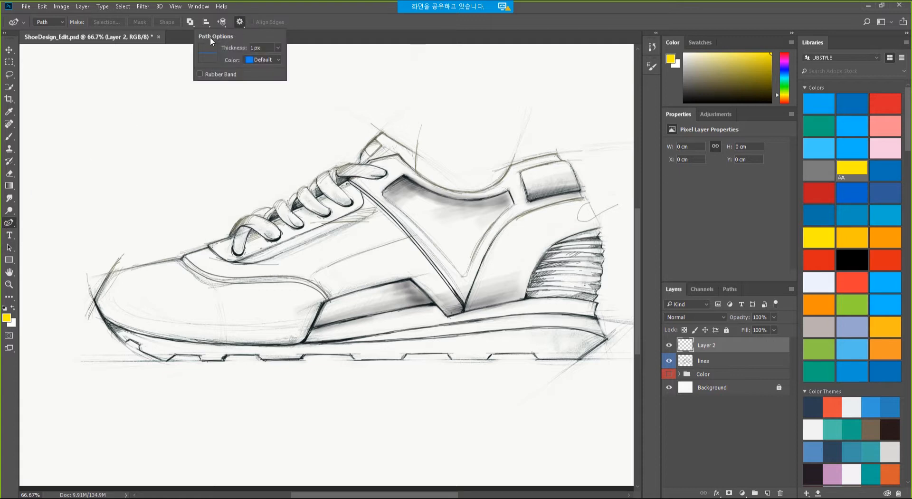
left_click(278, 48)
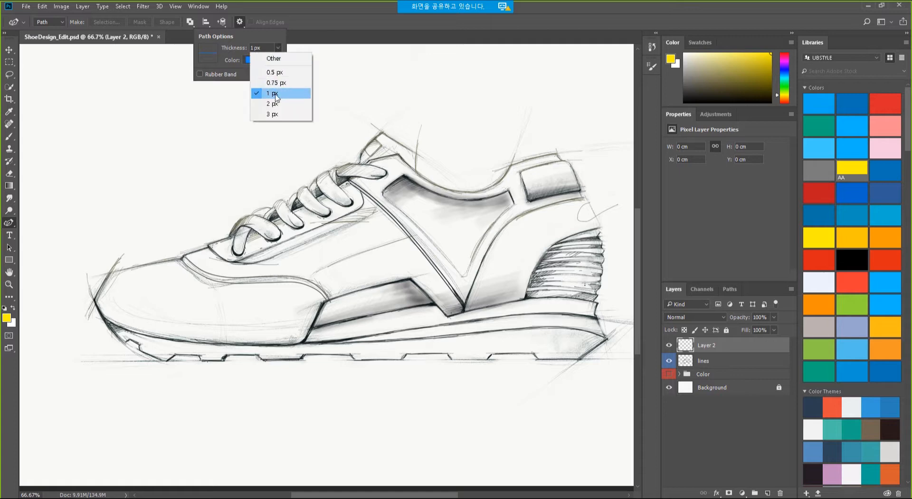
left_click(274, 114)
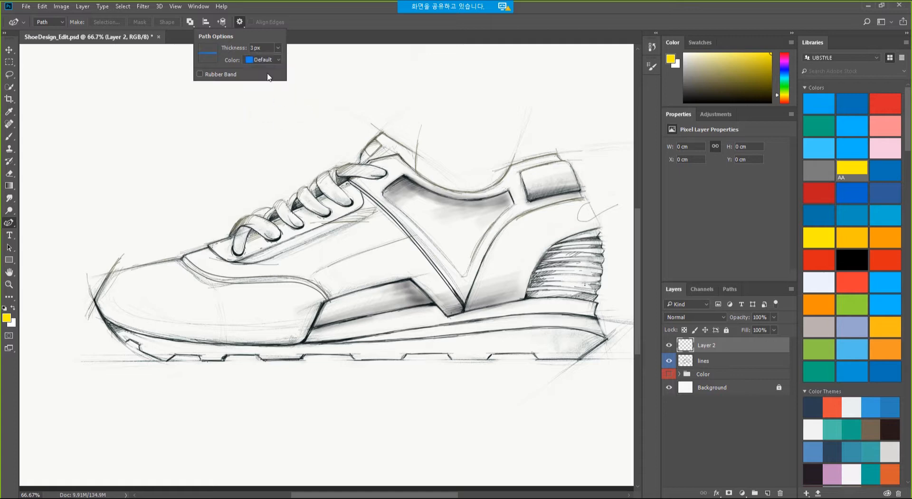
left_click(277, 59)
left_click(270, 86)
left_click(333, 15)
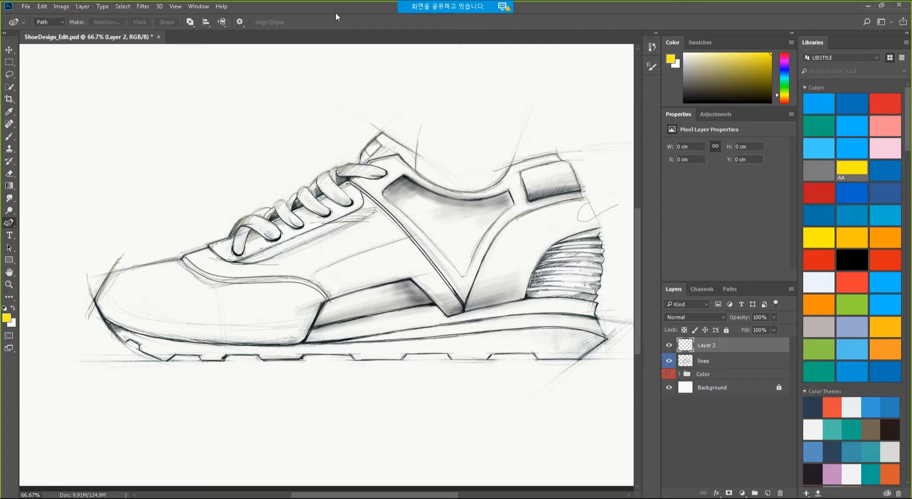
Start a curvature path at the shoe's toe and shape it along the sole and toe cap.
left_click(94, 300)
left_click(303, 342)
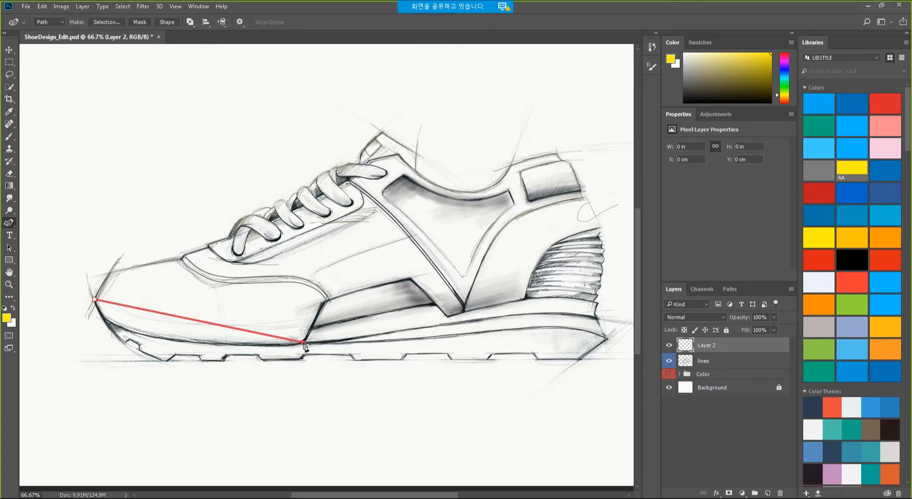
left_click_drag(303, 342, 323, 302)
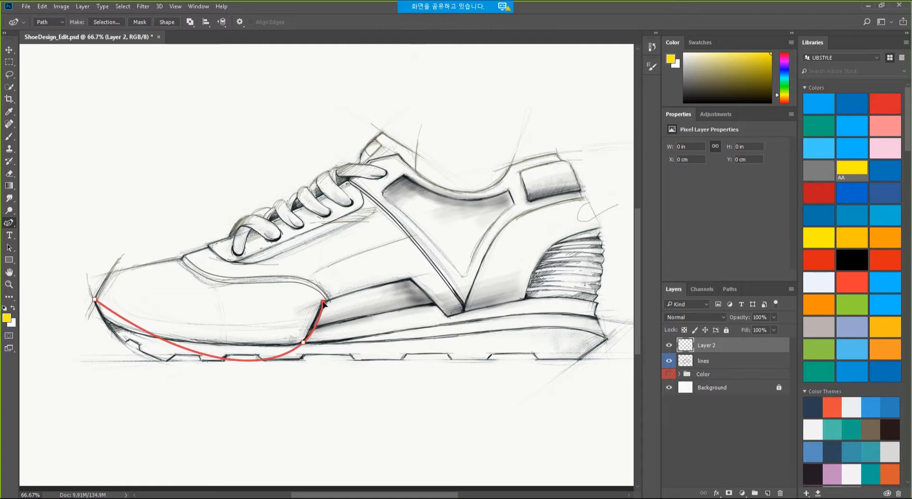
left_click(403, 283)
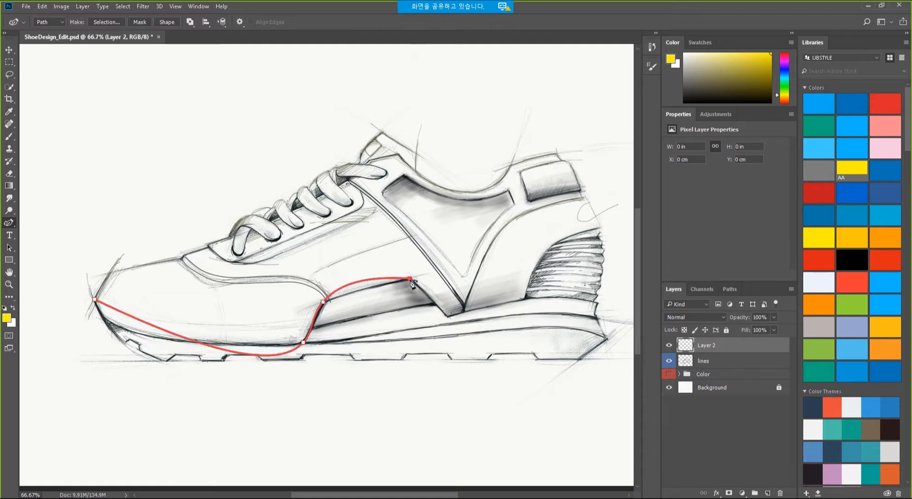
left_click_drag(387, 284, 183, 262)
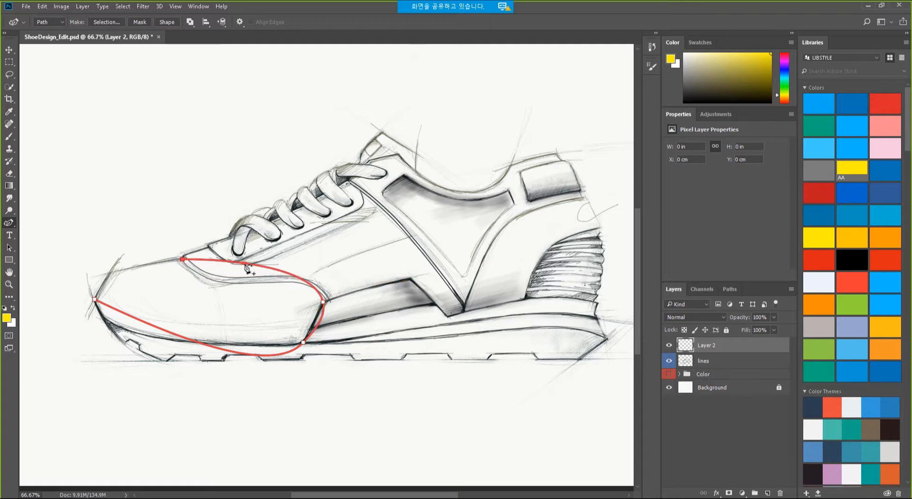
left_click_drag(246, 267, 202, 278)
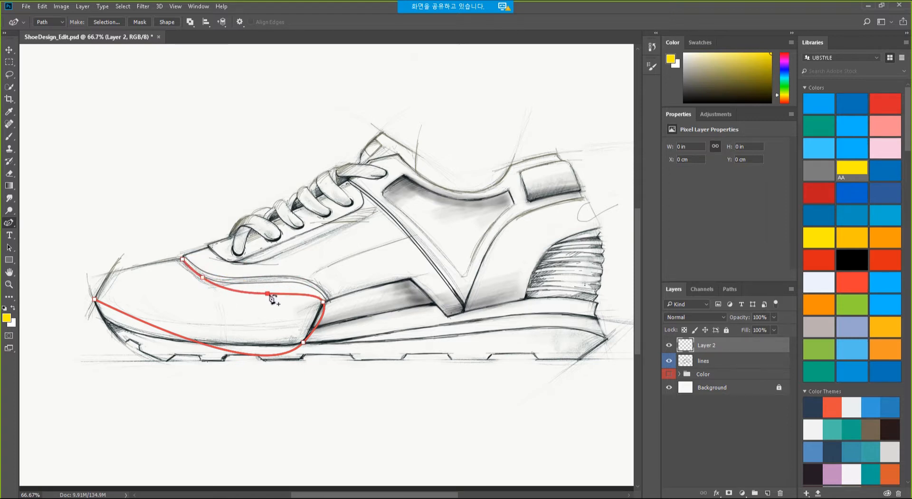
left_click_drag(271, 297, 327, 300)
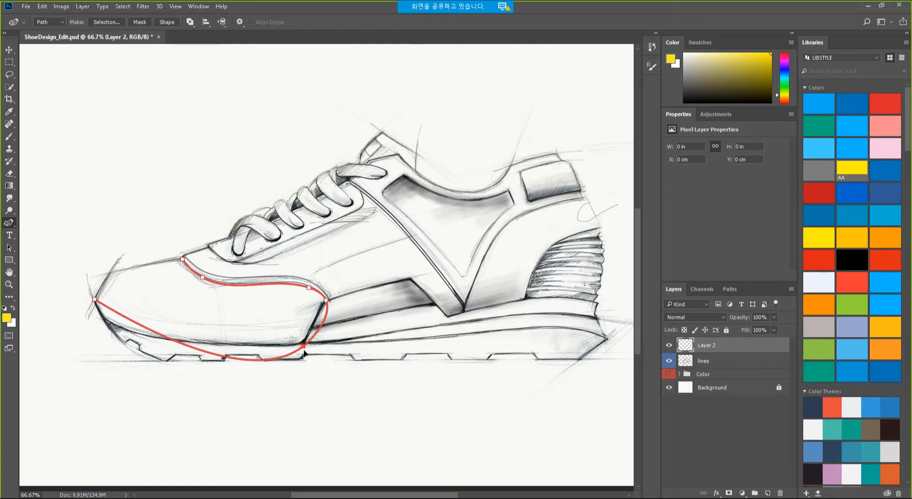
Refine the lower path points so the curve follows the sole line.
left_click_drag(303, 342, 304, 343)
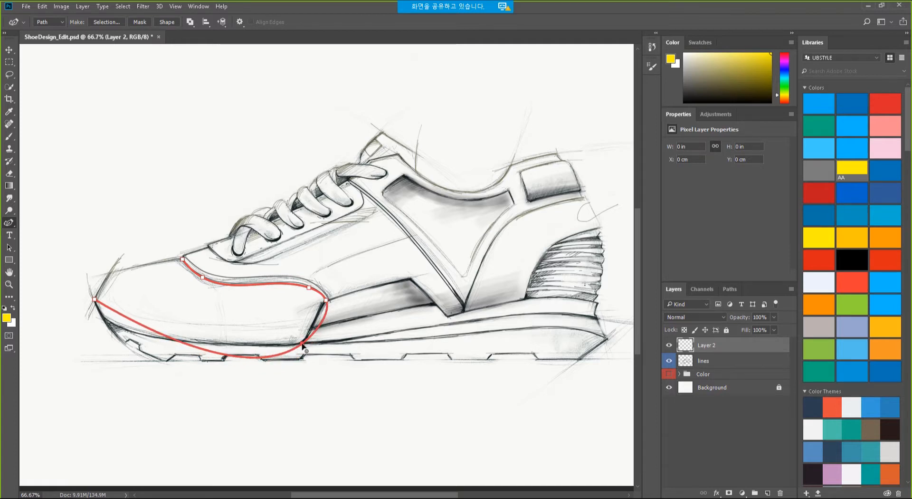
left_click(302, 344, "alt")
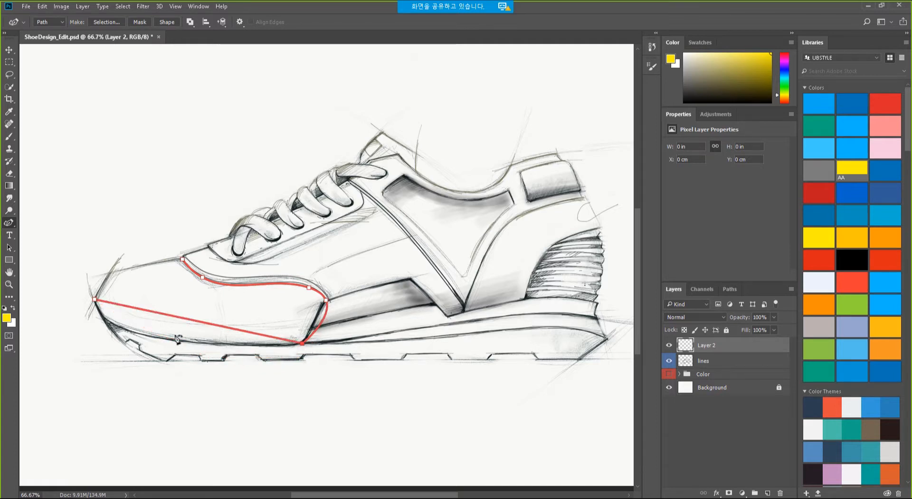
left_click_drag(126, 310, 110, 323)
left_click_drag(222, 359, 265, 347)
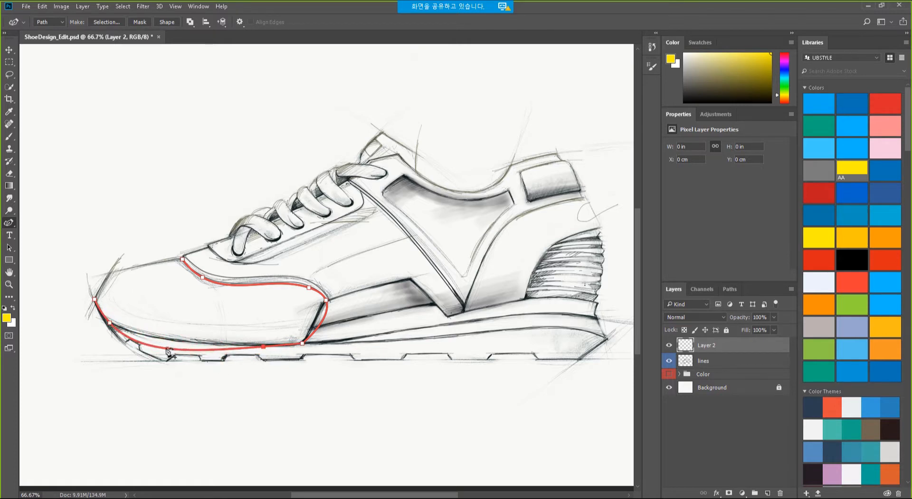
left_click_drag(169, 353, 102, 312)
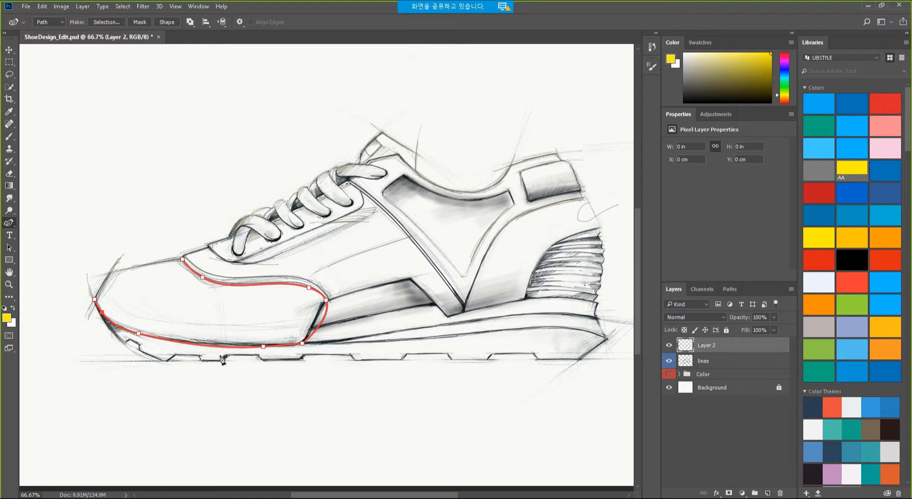
left_click(264, 346)
left_click_drag(267, 347, 239, 345)
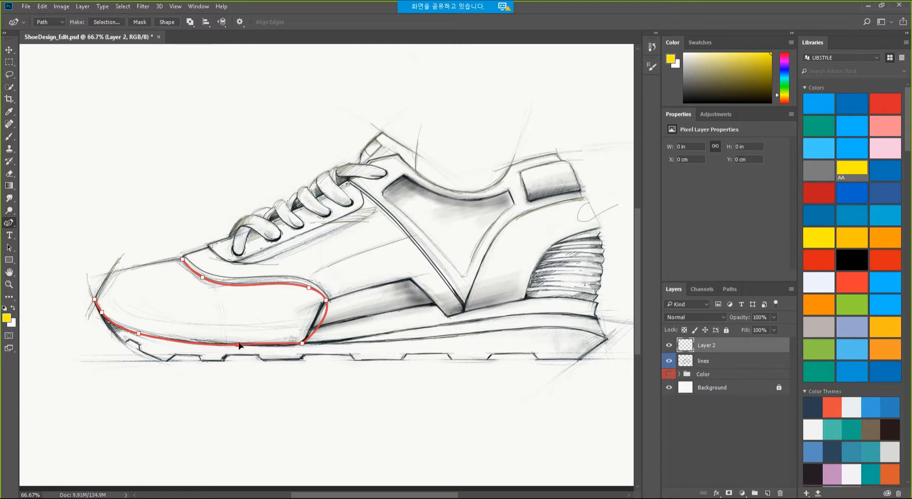
left_click_drag(303, 344, 324, 296)
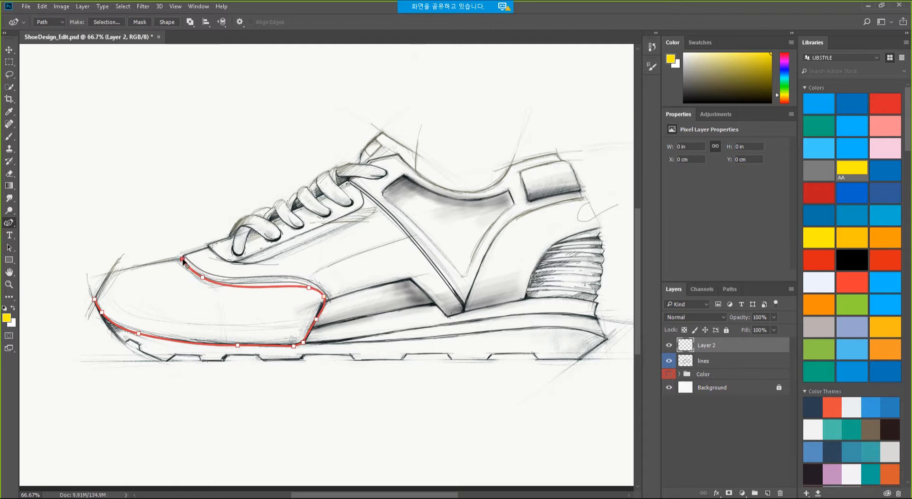
Close the path at the toe, smooth the toe curve, and minimize Photoshop.
left_click(95, 299)
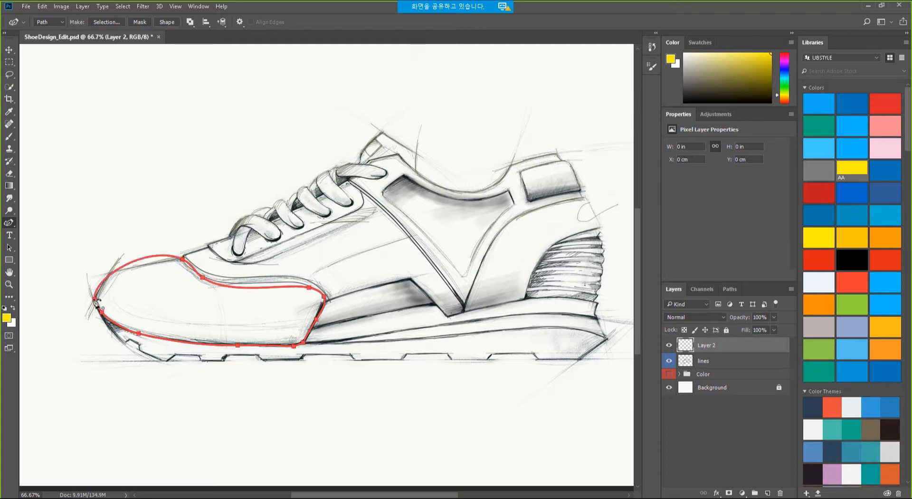
left_click(117, 271)
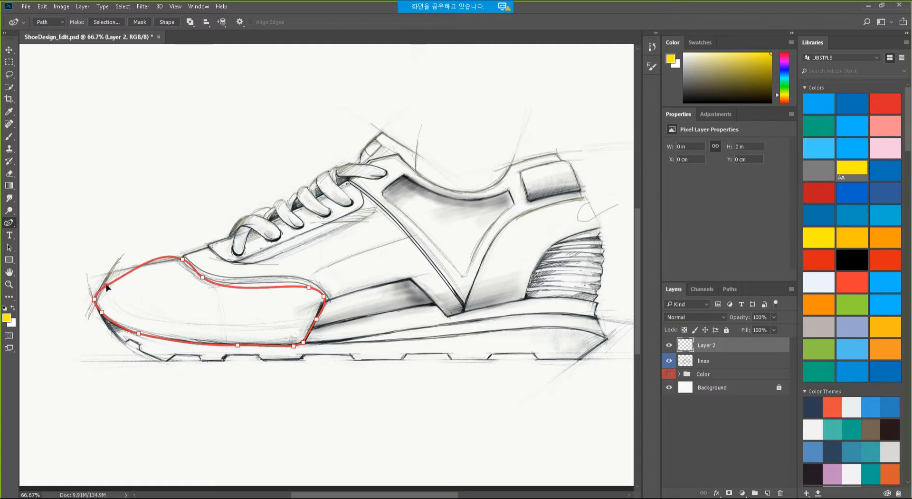
left_click_drag(106, 285, 108, 275)
left_click_drag(162, 257, 110, 277)
left_click(869, 6)
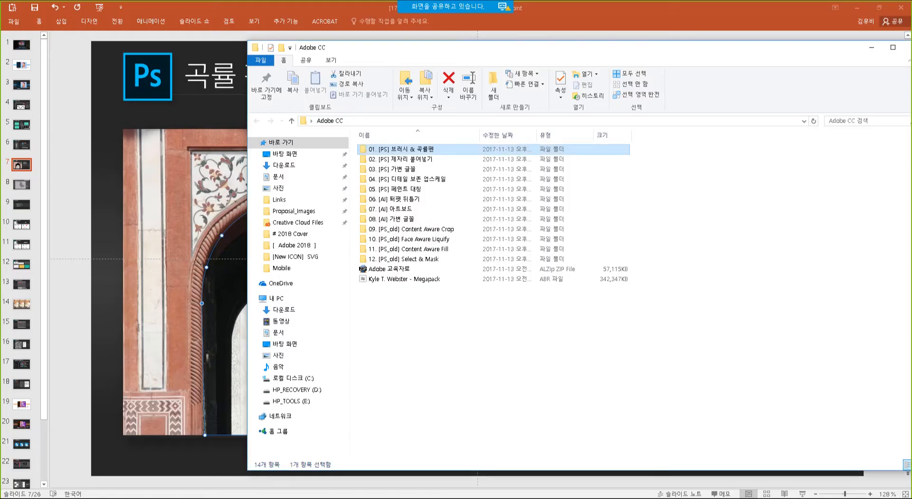
Present the PowerPoint slides from the current slide, end the show, and return to Photoshop.
left_click(257, 8)
key("shift+F5")
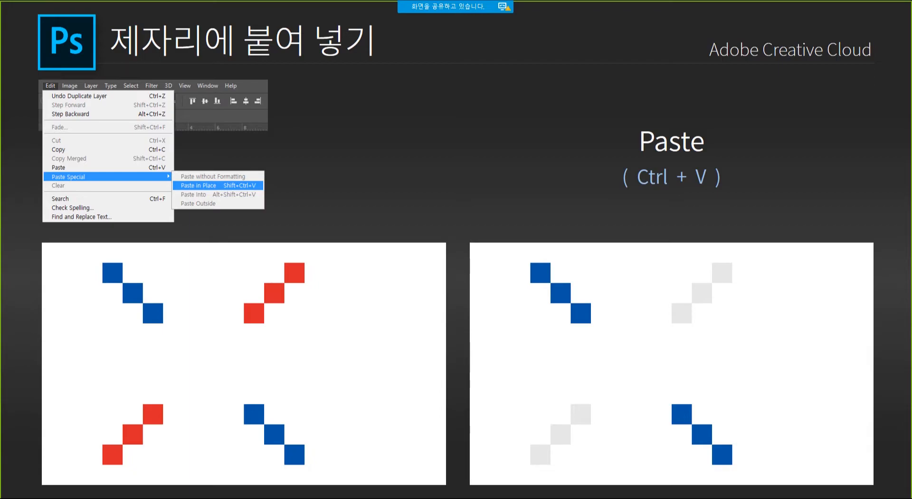
key("Escape")
key("alt+Tab")
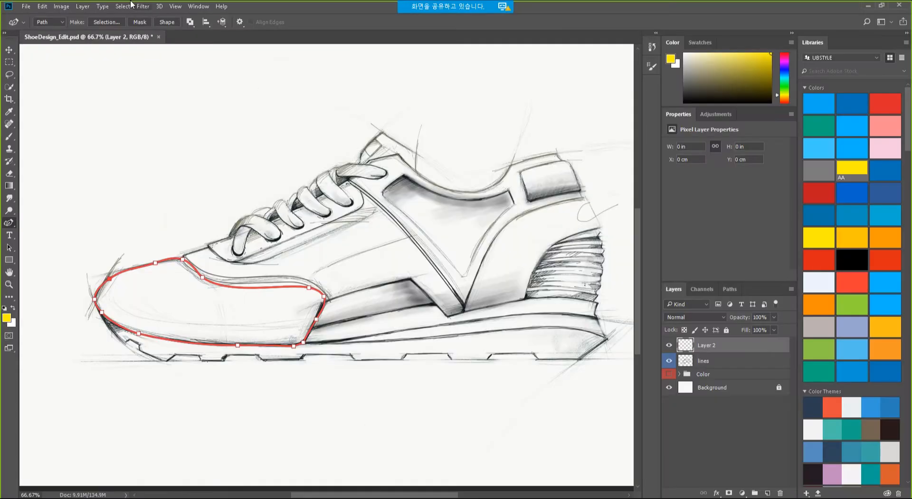
Close the shoe sketch without saving and open 1. 제자리 붙여넣기_원본.psd from the 02 folder.
left_click(159, 37)
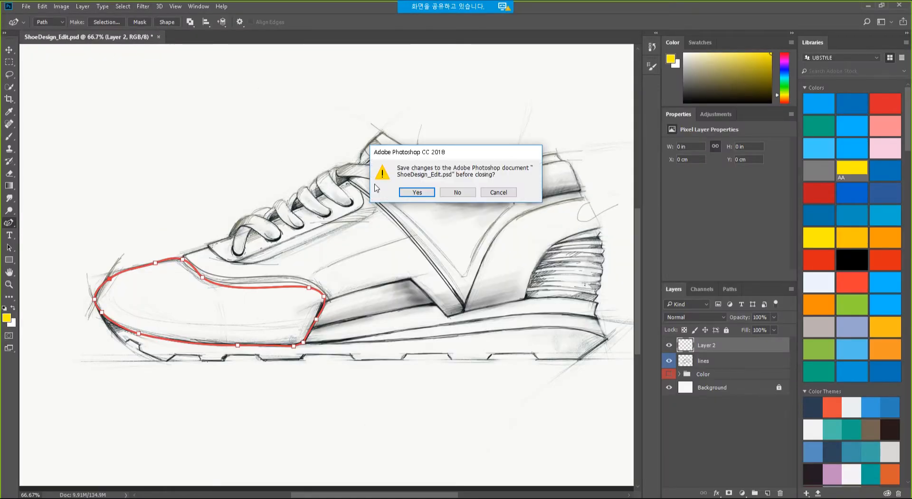
left_click(449, 193)
left_click(29, 6)
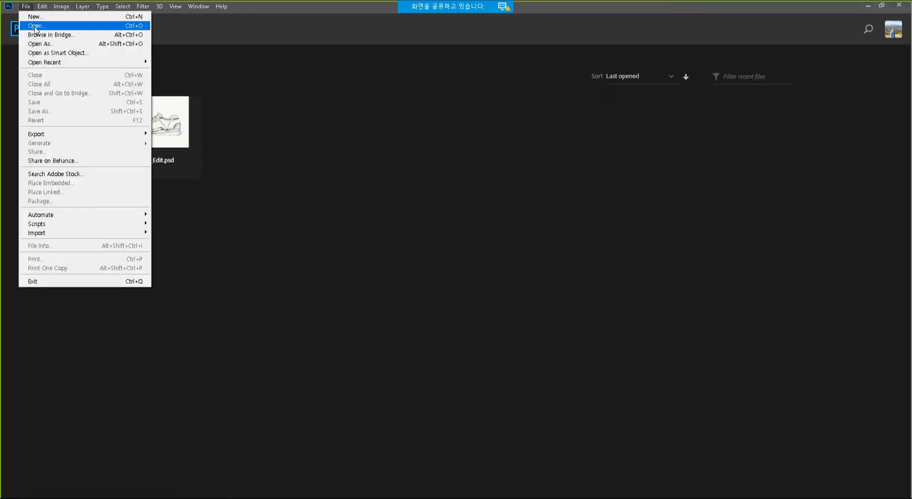
left_click(31, 22)
left_click(159, 26)
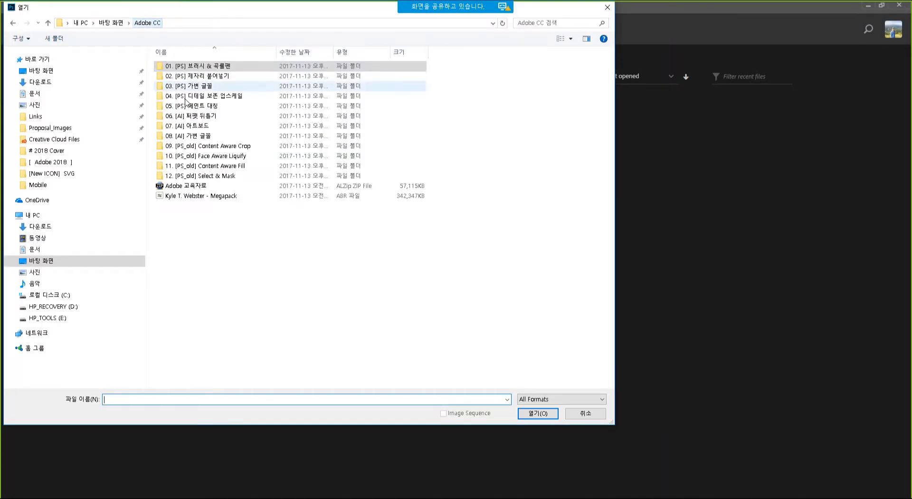
double_click(219, 74)
double_click(179, 85)
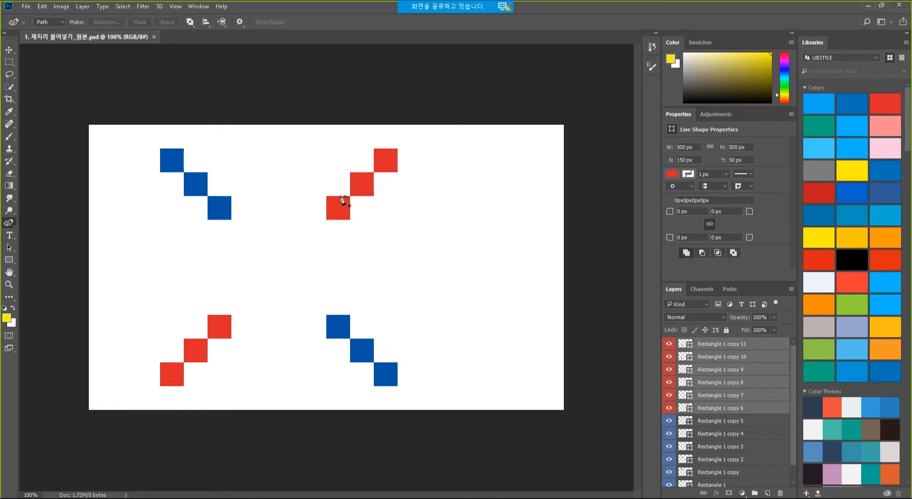
Select the six red square layers, Rectangle 1 copy 11 through copy 6.
left_click(750, 345)
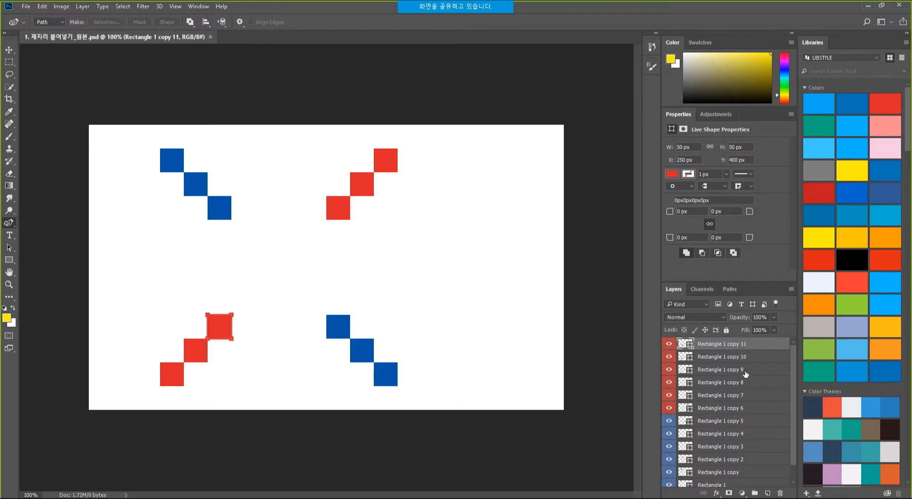
left_click(745, 359)
left_click(723, 348, "shift")
left_click(717, 408, "shift")
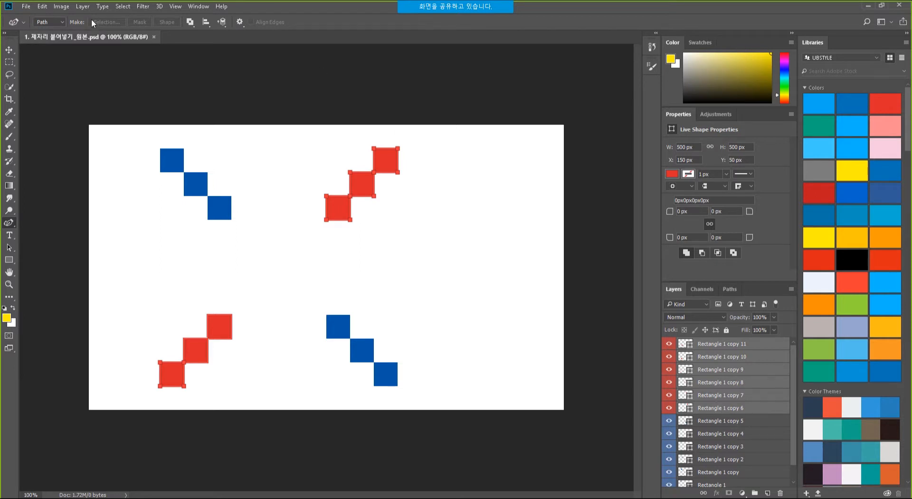
Open 2. 제자리 붙여넣기_대상.psd from the same folder.
left_click(26, 6)
left_click(36, 26)
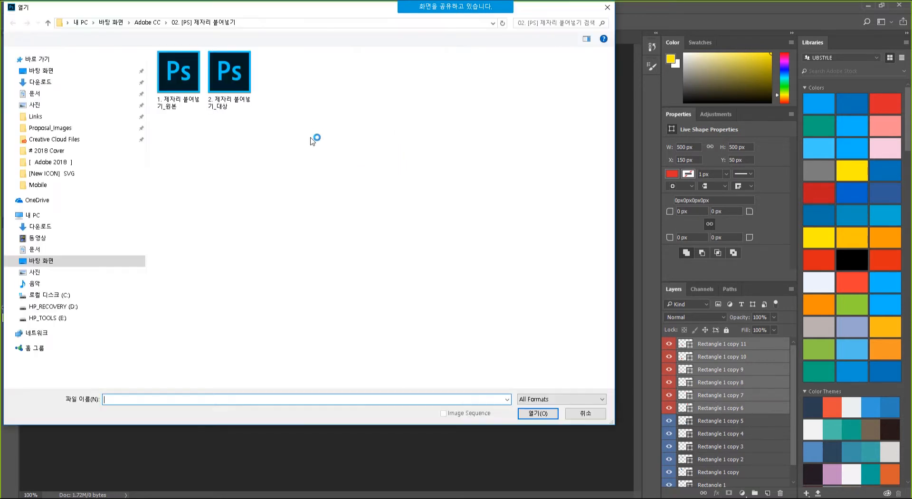
left_click(542, 416)
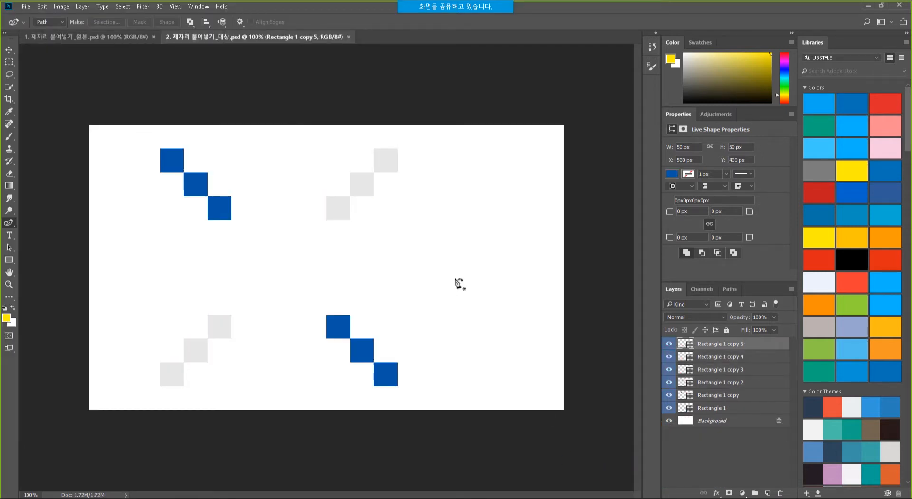
Try a regular Paste of the squares into the target file, then undo it.
left_click(42, 7)
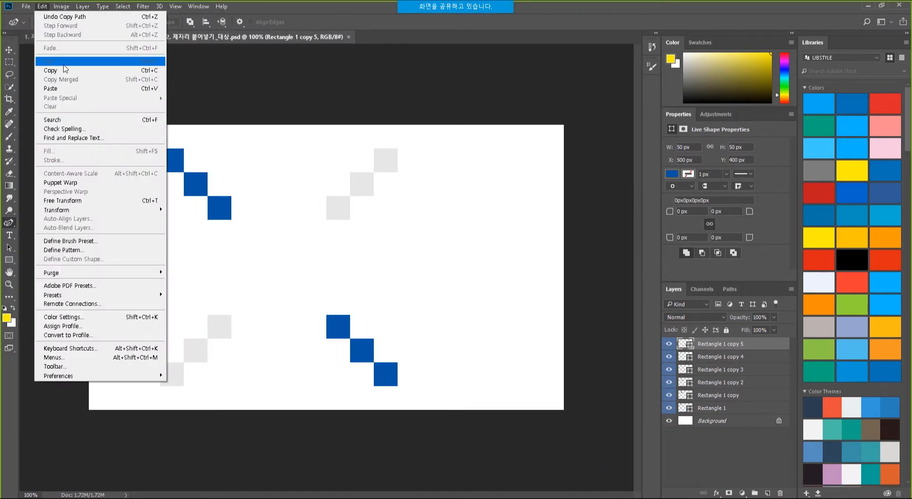
left_click(68, 90)
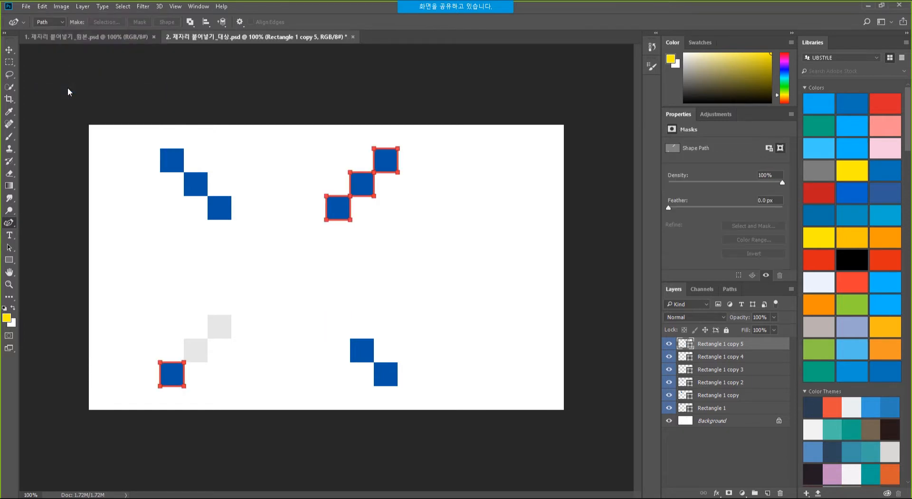
key("ctrl+z")
left_click(748, 454)
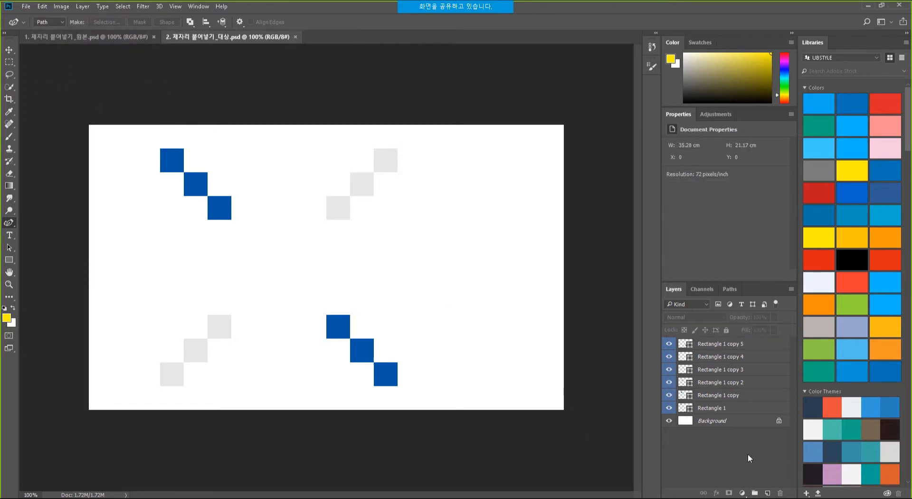
key("ctrl+v")
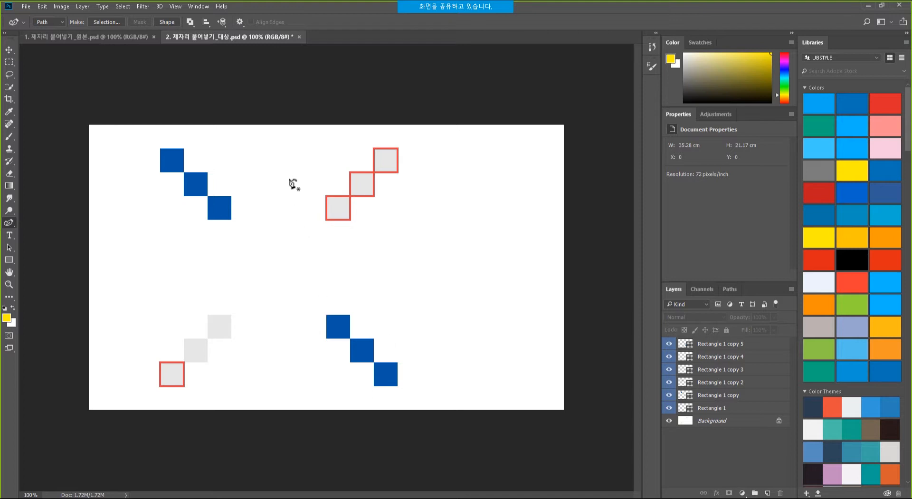
key("ctrl+z")
Reselect layers copy 11–6 in the original and Paste in Place into the target.
left_click(104, 40)
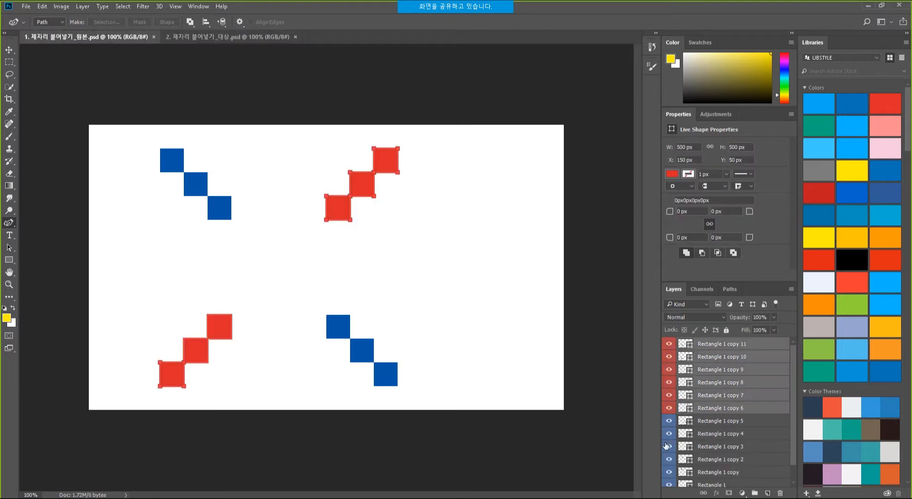
left_click(13, 62)
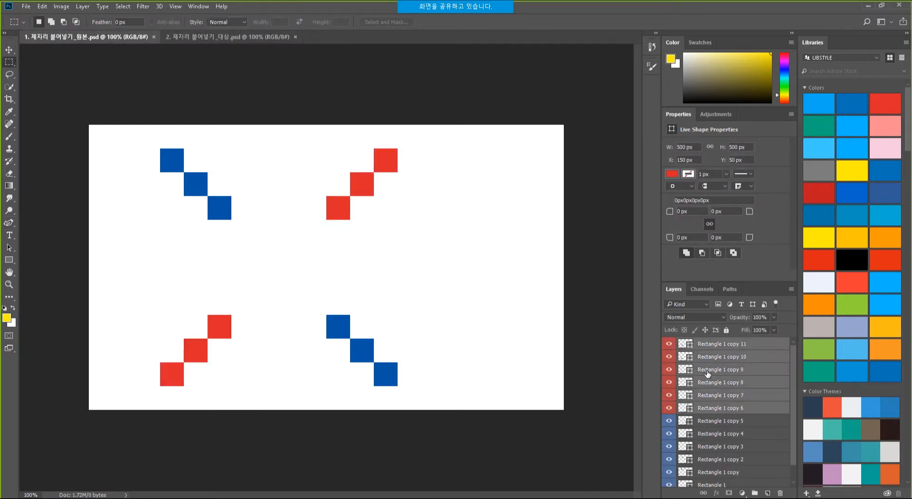
left_click(755, 344)
left_click(737, 412, "shift")
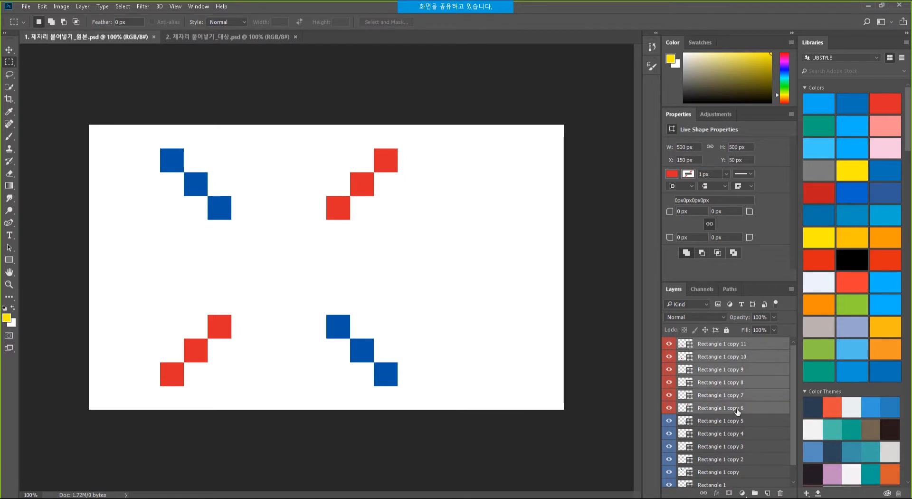
left_click(209, 37)
key("ctrl+shift+v")
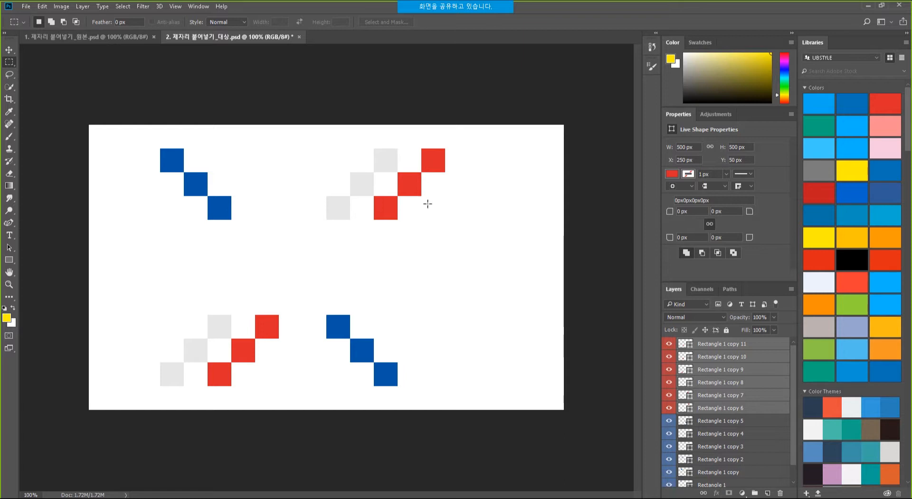
Nudge the pasted squares, undo, delete the pasted layers, and return to the original.
left_click_drag(393, 204, 373, 206)
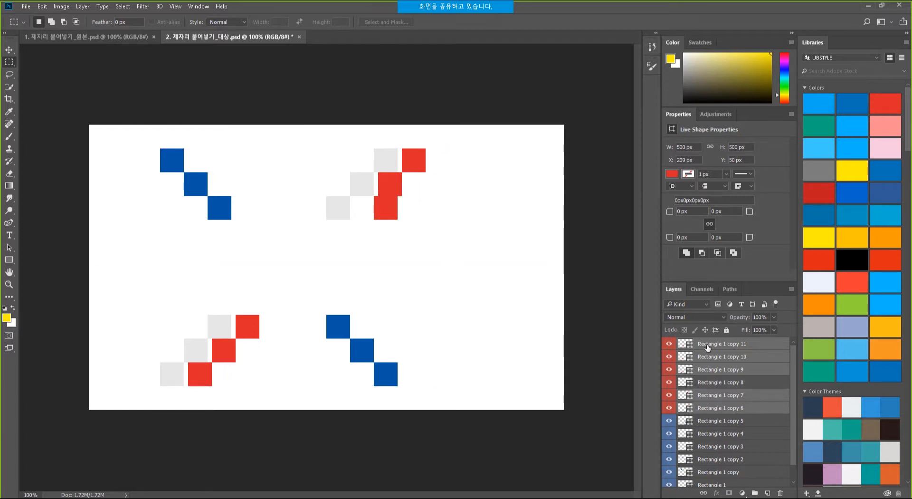
key("ctrl+z")
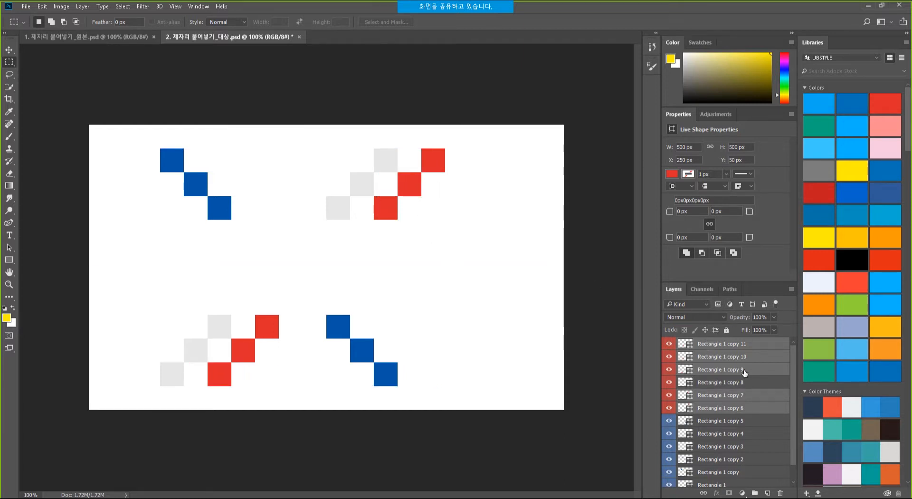
key("Delete")
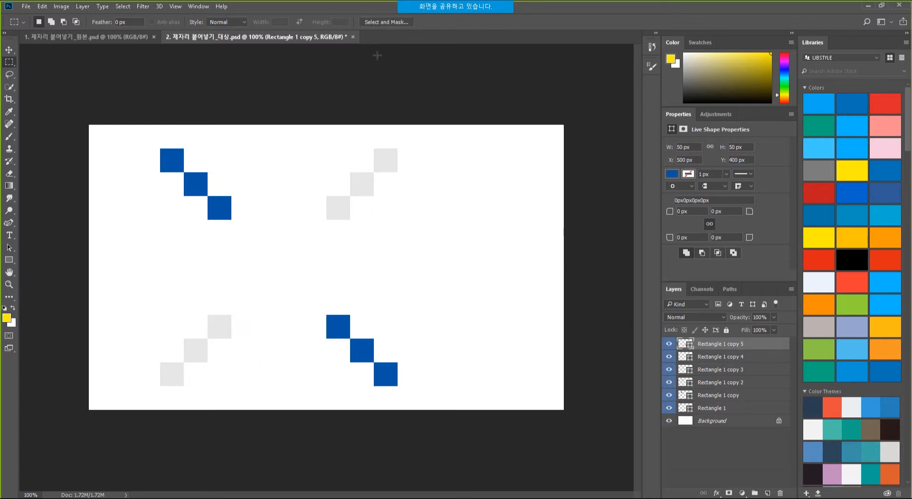
left_click(92, 38)
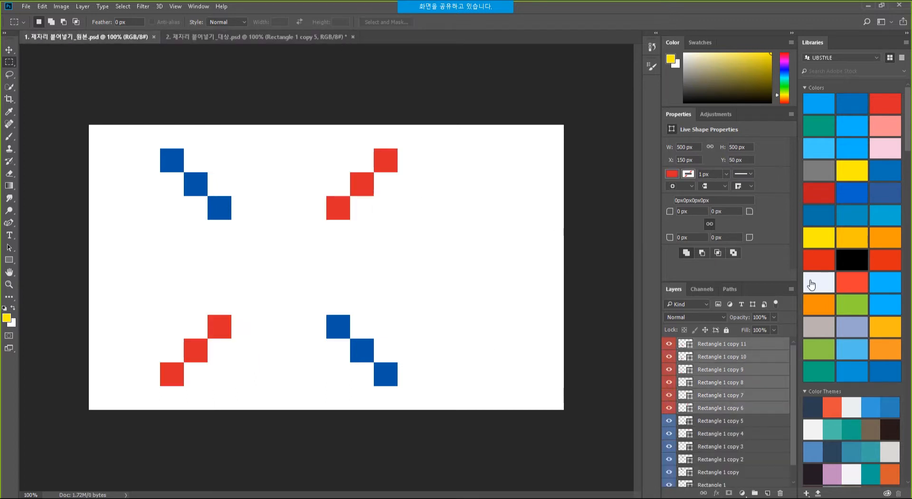
Paste the six red squares in place in the target file, then bring PowerPoint forward.
key("ctrl+Tab")
left_click(737, 475)
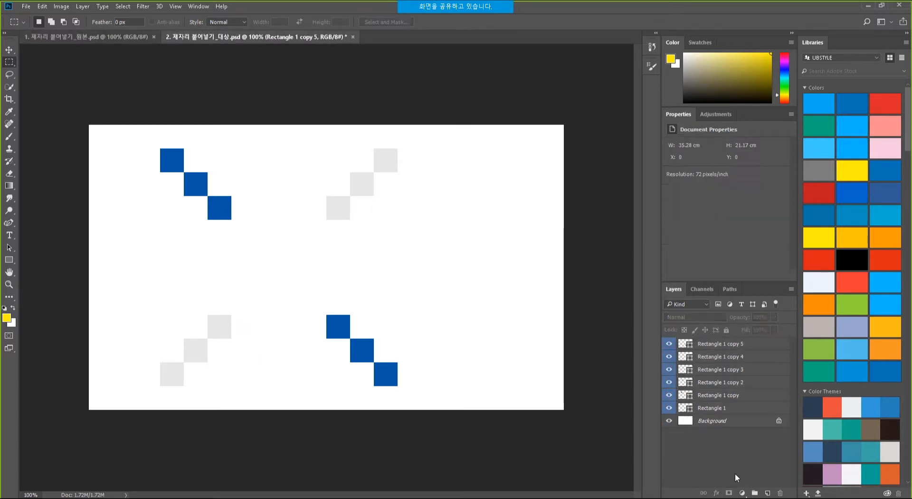
left_click(42, 6)
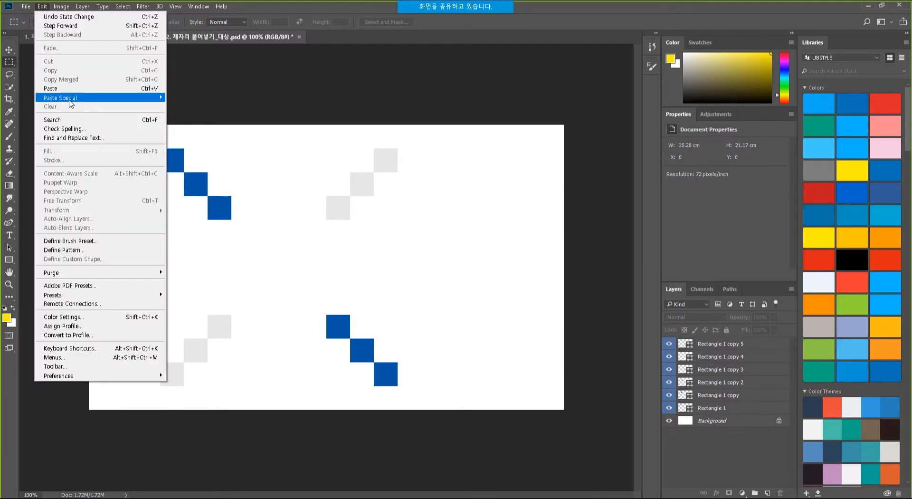
mouse_move(72, 101)
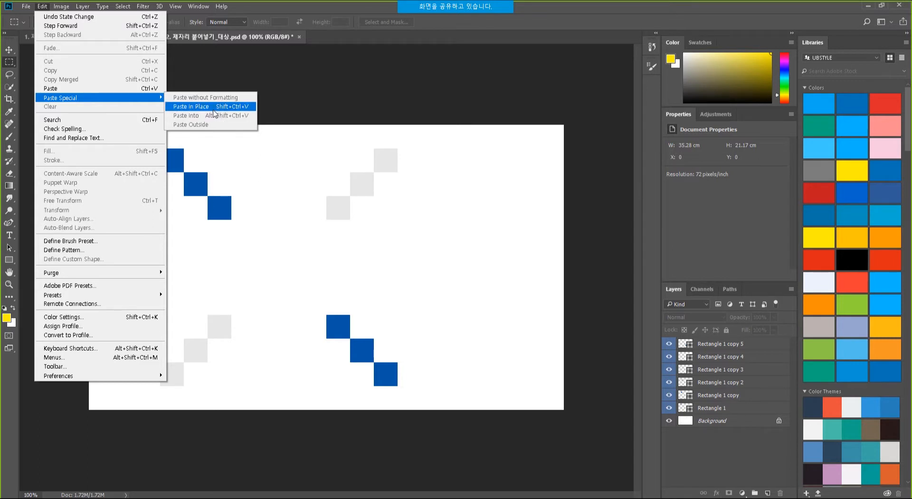
left_click(215, 112)
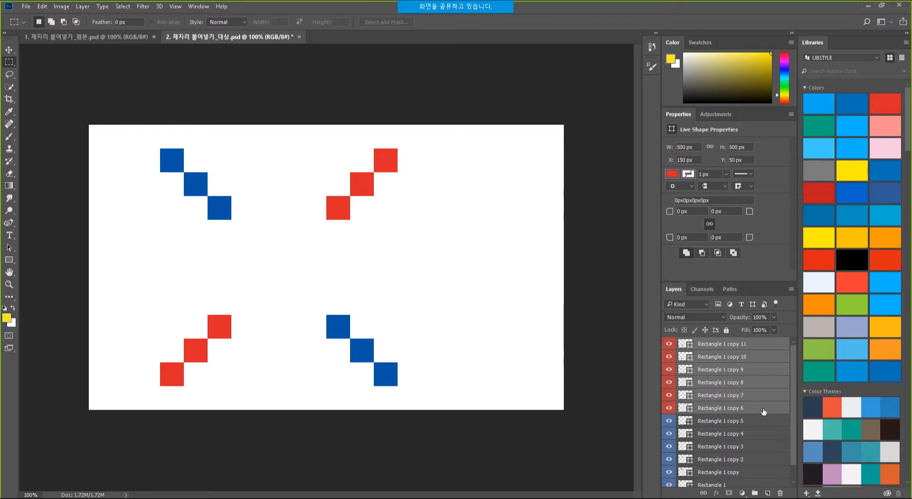
left_click_drag(795, 386, 795, 412)
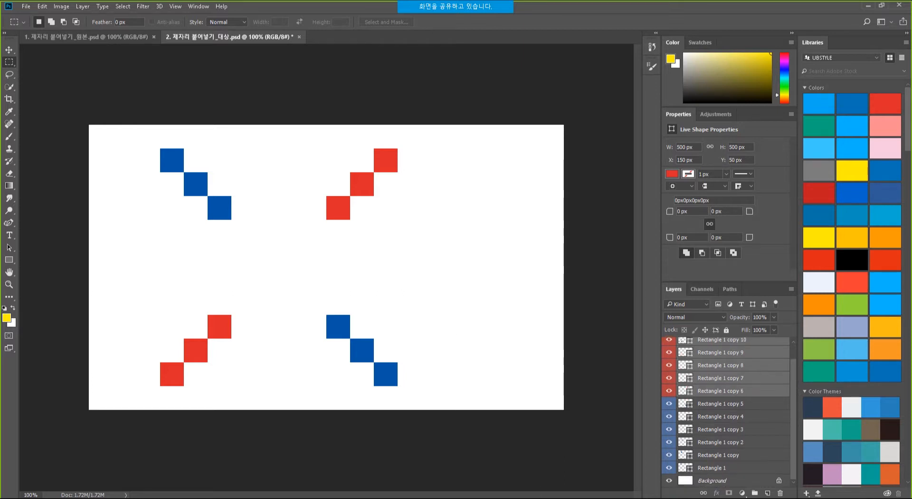
left_click(316, 447)
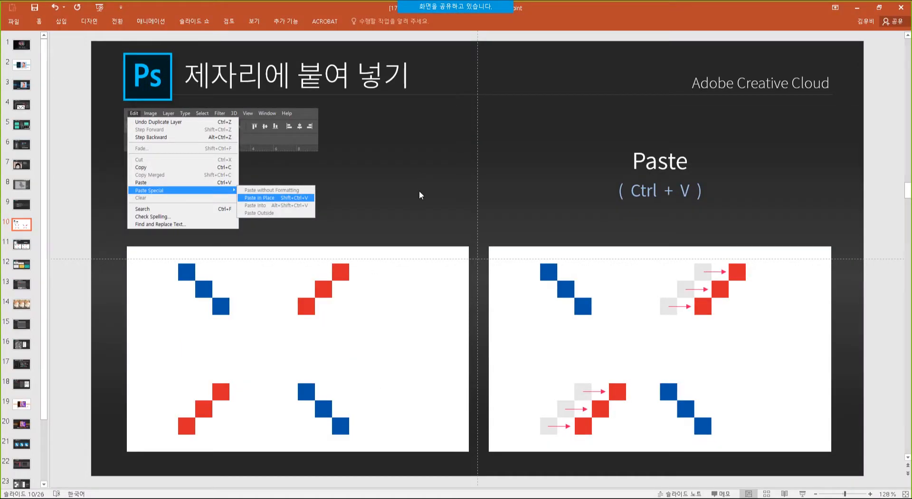
Scroll through the Paste Into Place slides, then return to Photoshop's Edit menu.
scroll(420, 195, "down", 1)
scroll(420, 195, "down", 1)
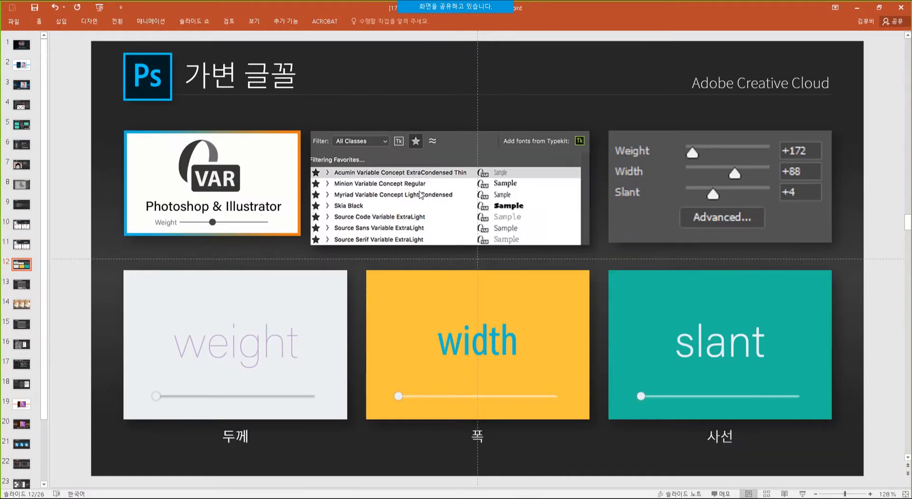
scroll(419, 195, "up", 1)
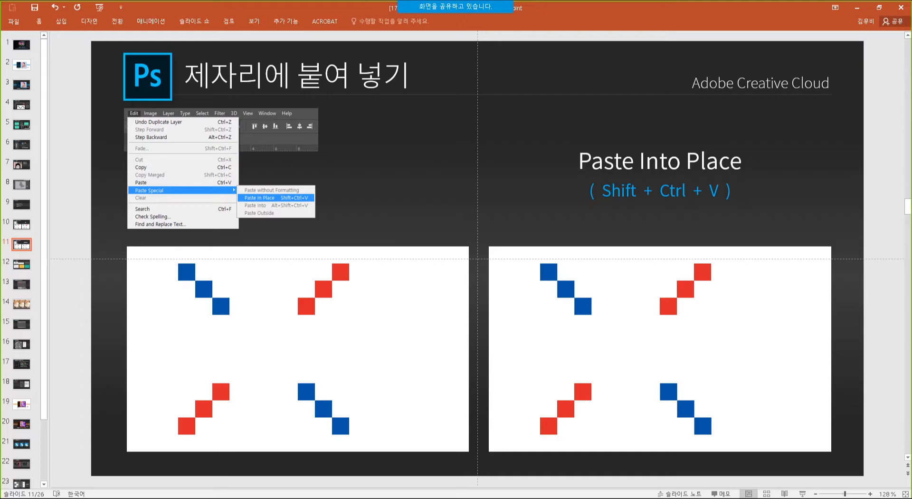
key("alt+Tab")
left_click(42, 6)
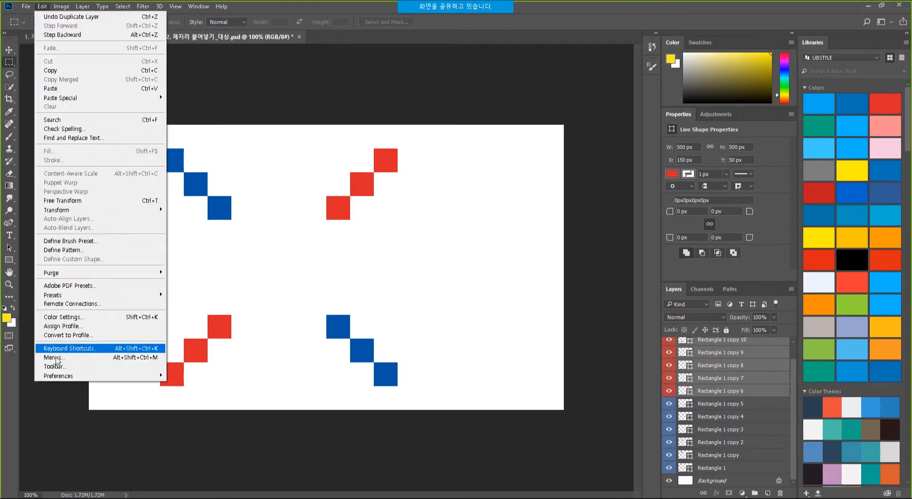
left_click(72, 348)
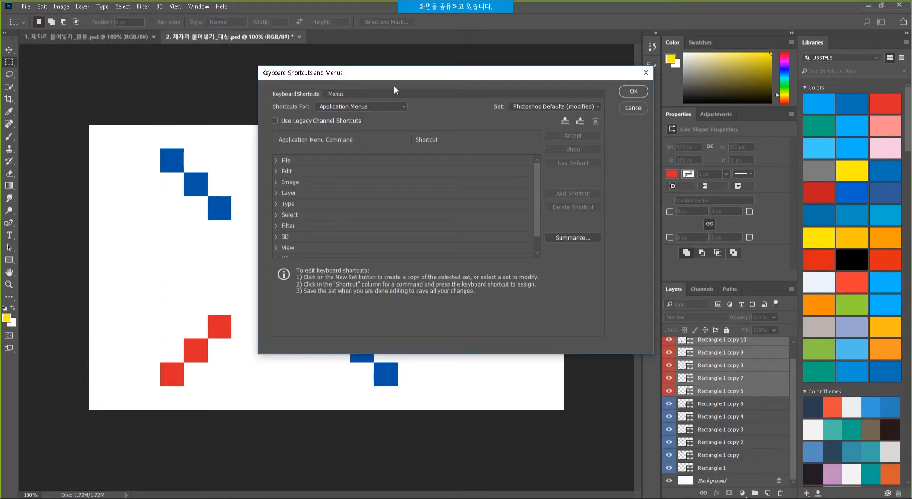
left_click_drag(415, 77, 368, 76)
left_click(229, 171)
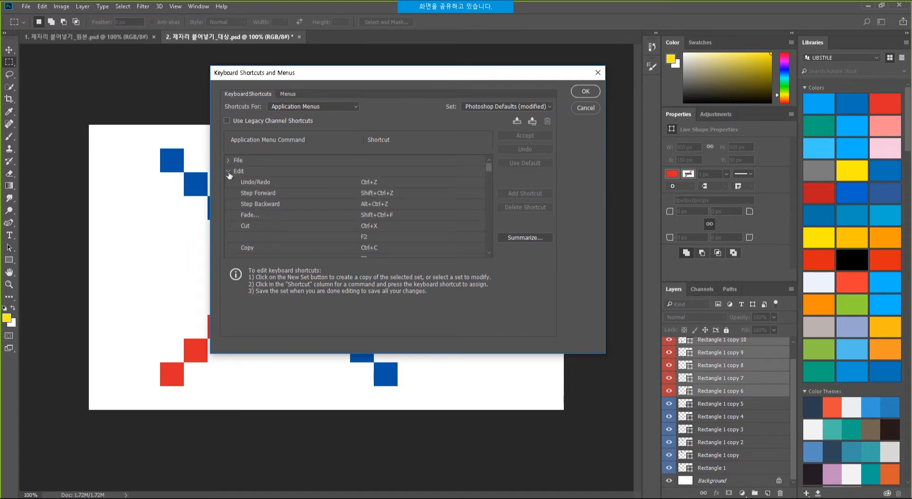
left_click_drag(488, 166, 489, 178)
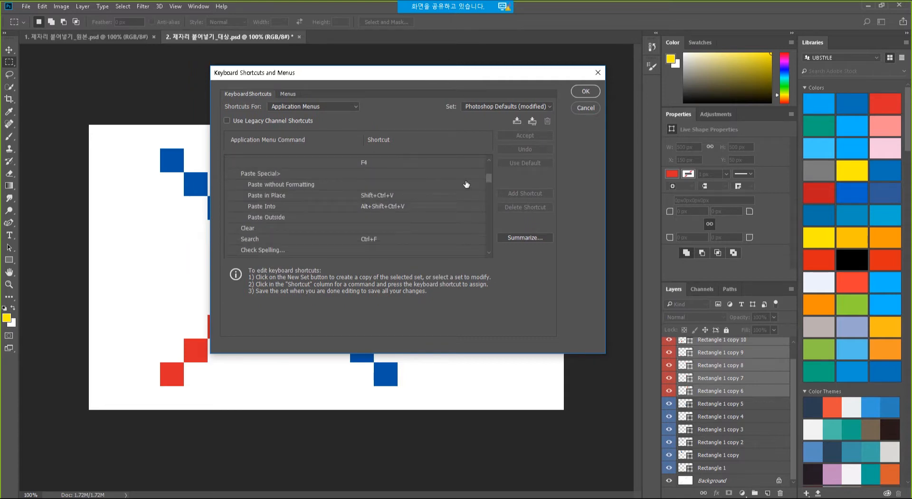
left_click(294, 195)
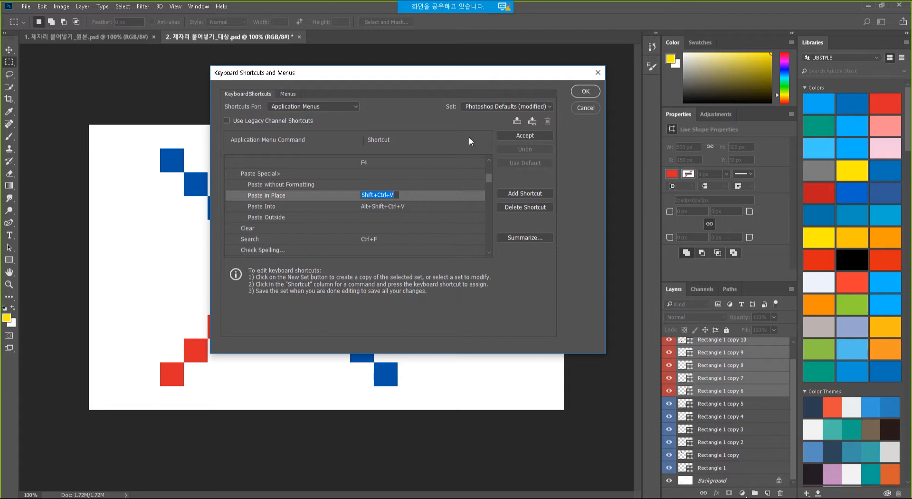
left_click(591, 106)
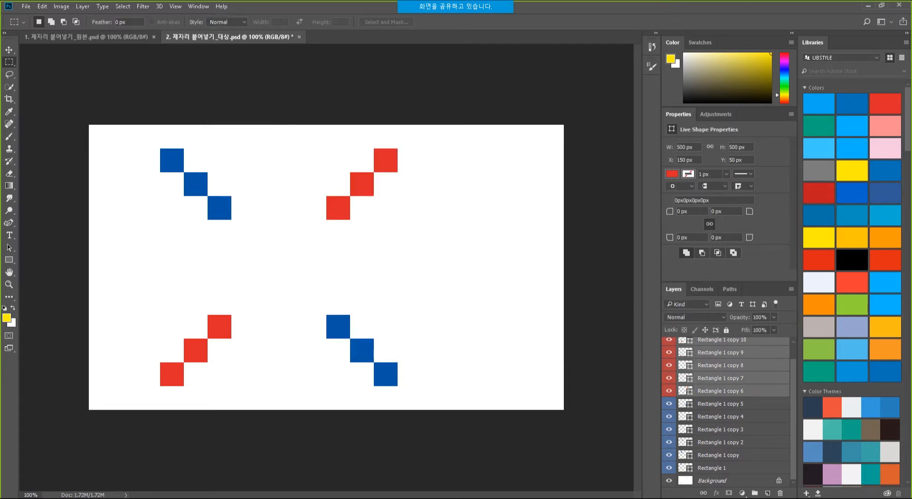
Present slide 12 on variable fonts, end the show, and return to Photoshop.
key("alt+Tab")
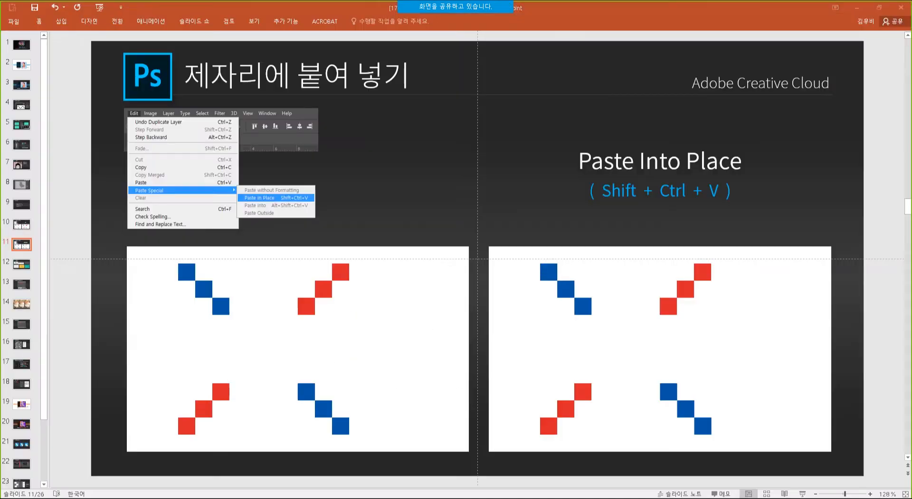
left_click(23, 266)
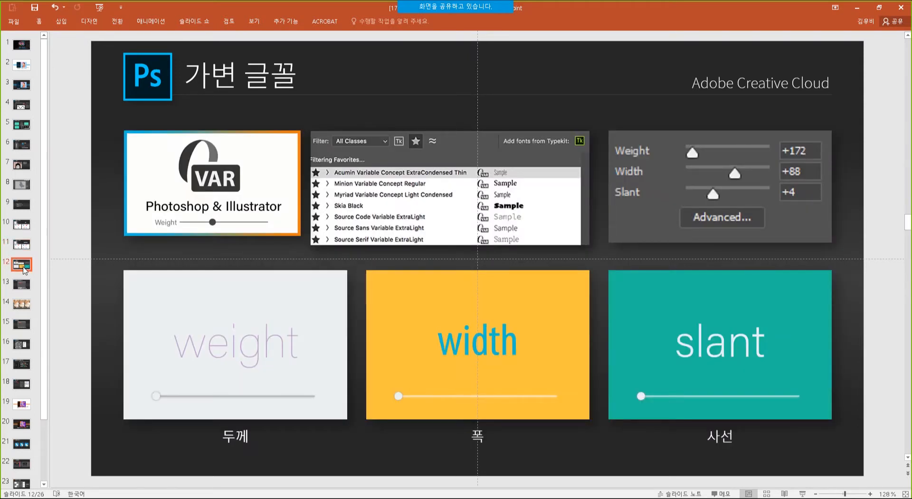
key("shift+F5")
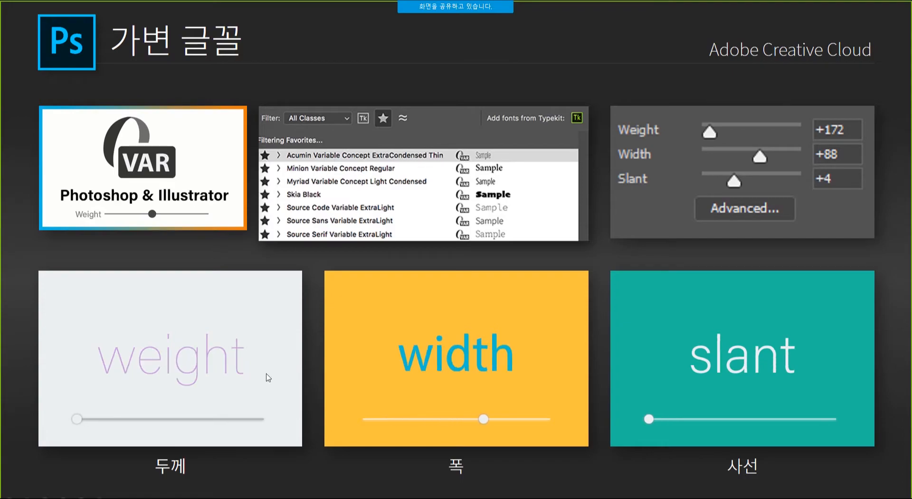
key("Escape")
key("alt+Tab")
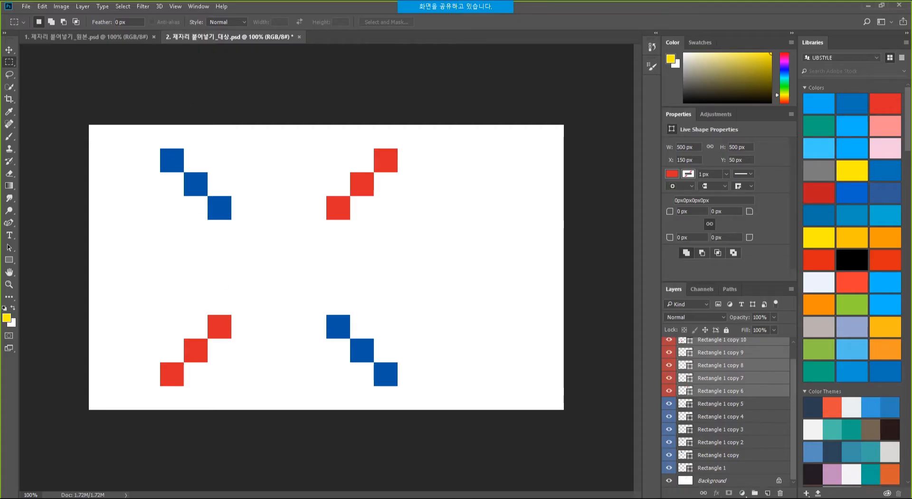
Open Variable fonts.psd from the 03. [PS] 가변 글꼴 folder by dragging it into Photoshop.
key("alt+Tab")
left_click(411, 170)
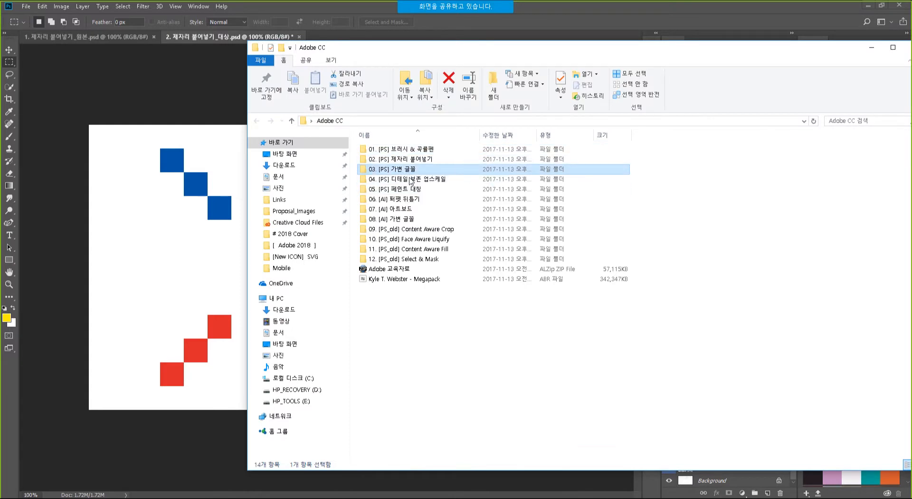
double_click(411, 169)
left_click_drag(389, 174, 333, 7)
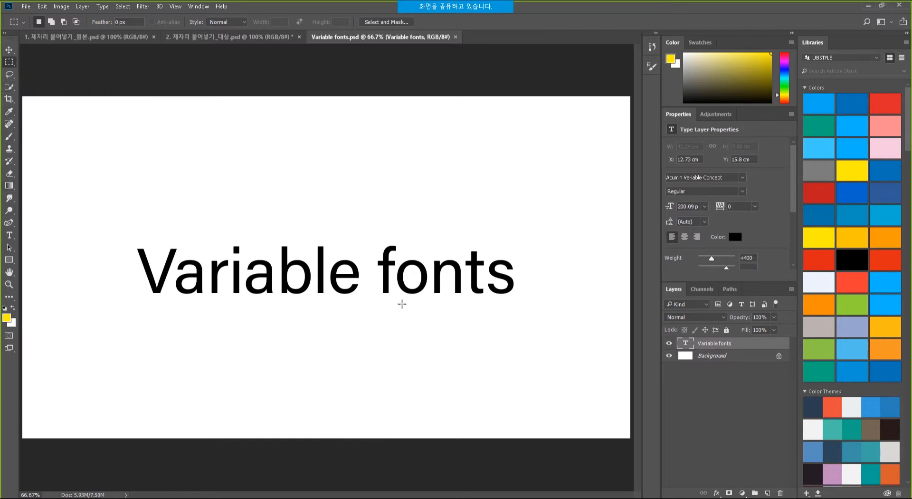
left_click(10, 236)
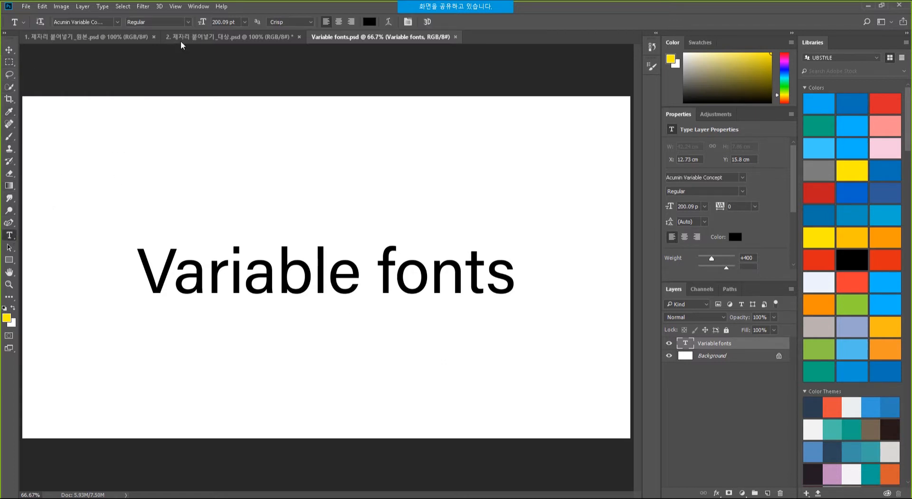
left_click(117, 22)
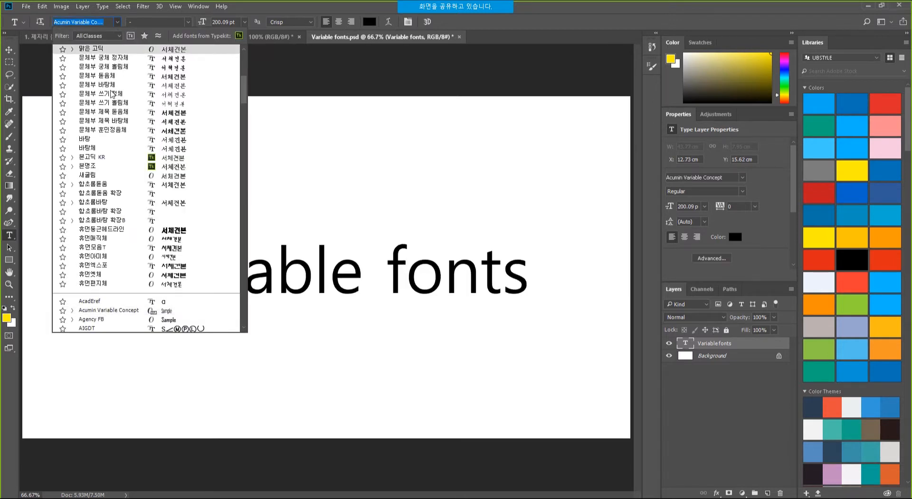
left_click_drag(244, 89, 242, 66)
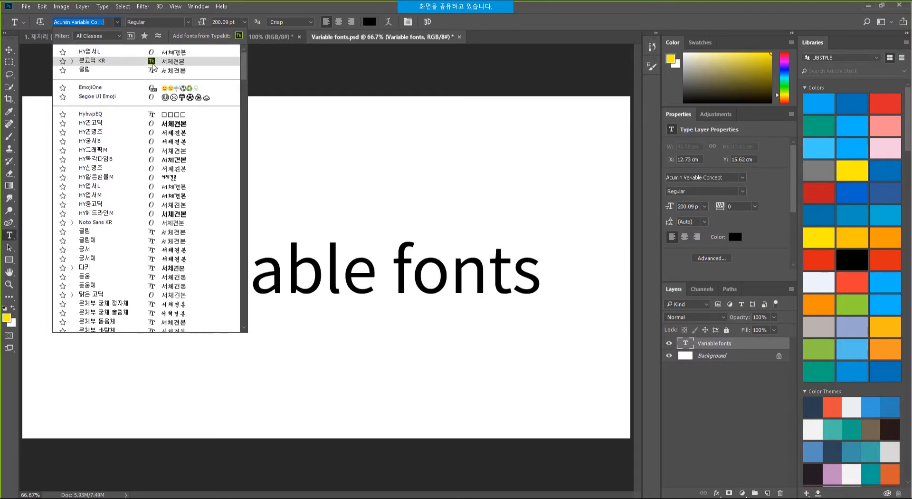
key("super+plus")
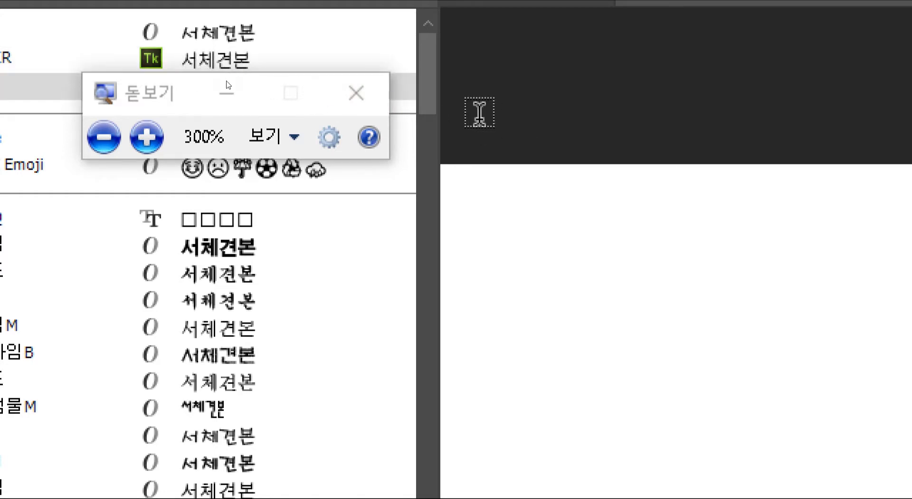
left_click_drag(93, 77, 573, 230)
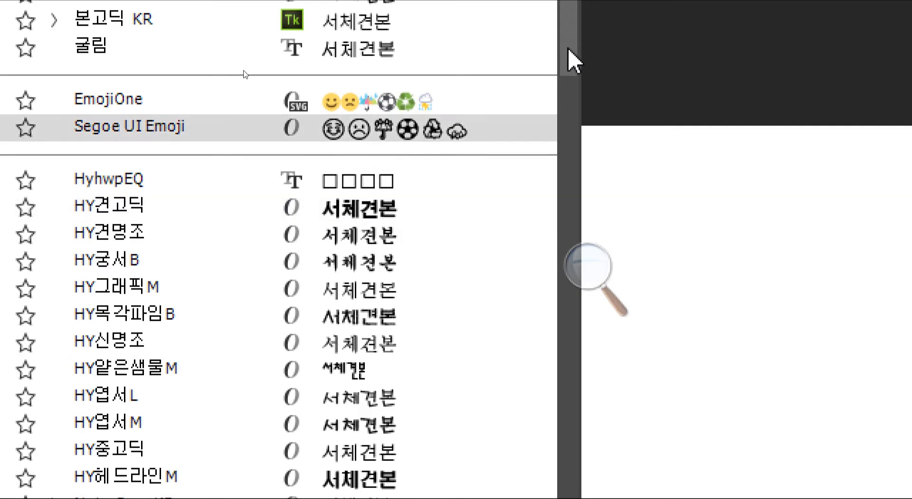
left_click_drag(569, 49, 581, 174)
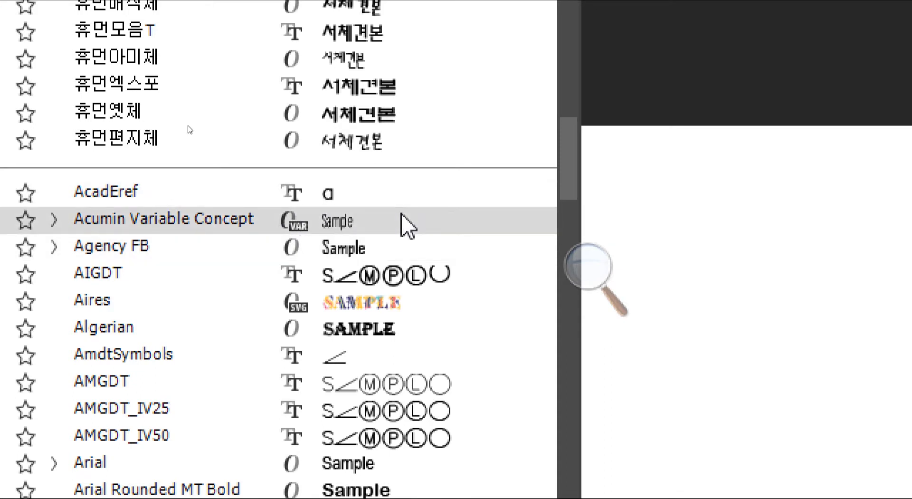
left_click(347, 224)
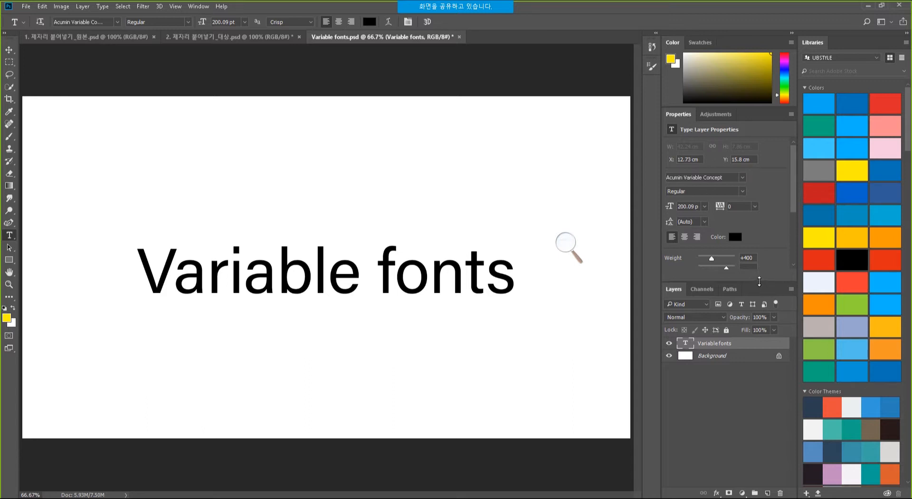
Set the variable font to Weight 100, Width 101 and Slant 12, then return to PowerPoint.
left_click_drag(761, 283, 759, 331)
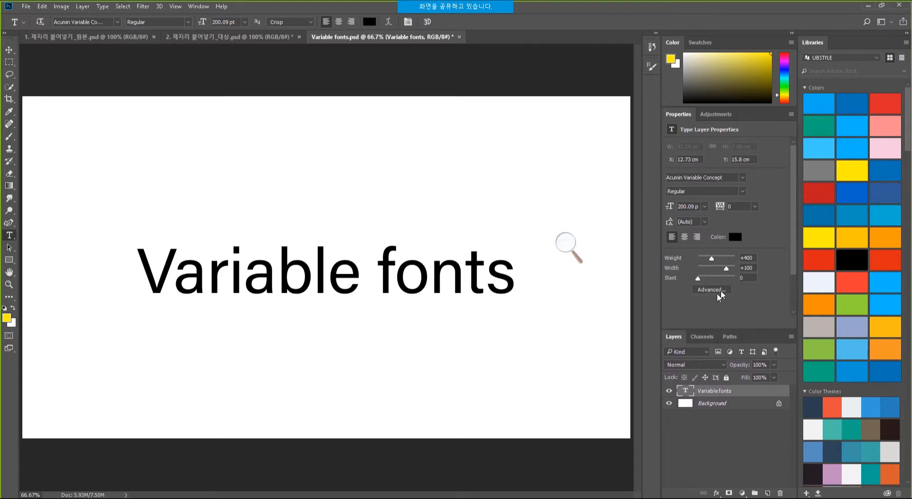
mouse_move(713, 260)
left_mouse_down()
mouse_move(726, 262)
mouse_move(697, 261)
left_mouse_up()
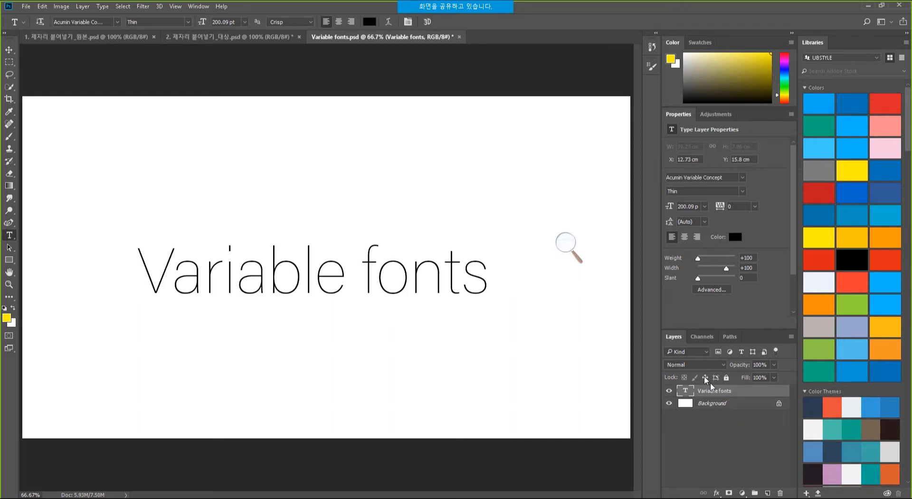
left_click(711, 258)
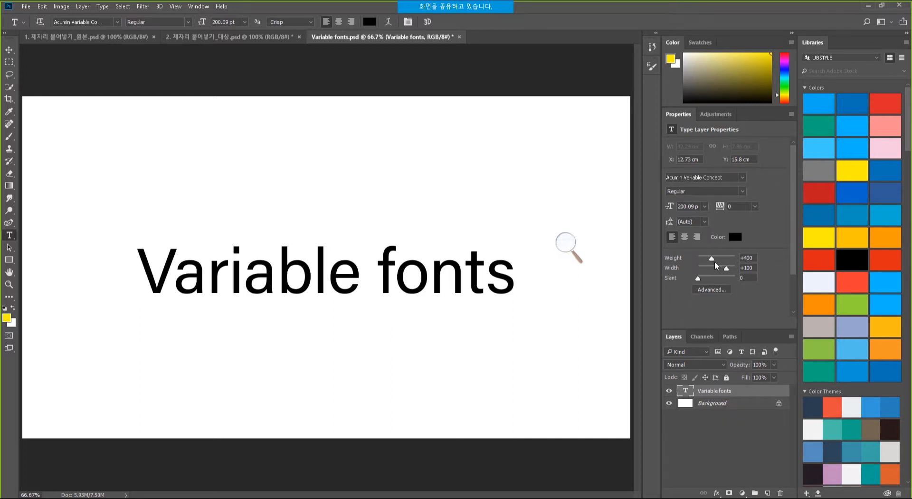
left_click_drag(711, 260, 755, 274)
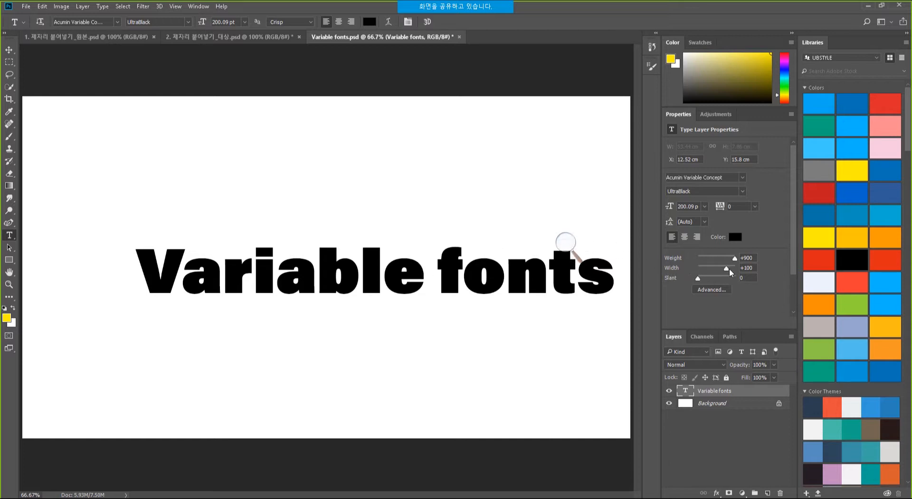
mouse_move(727, 269)
left_mouse_down()
mouse_move(683, 272)
mouse_move(726, 284)
left_mouse_up()
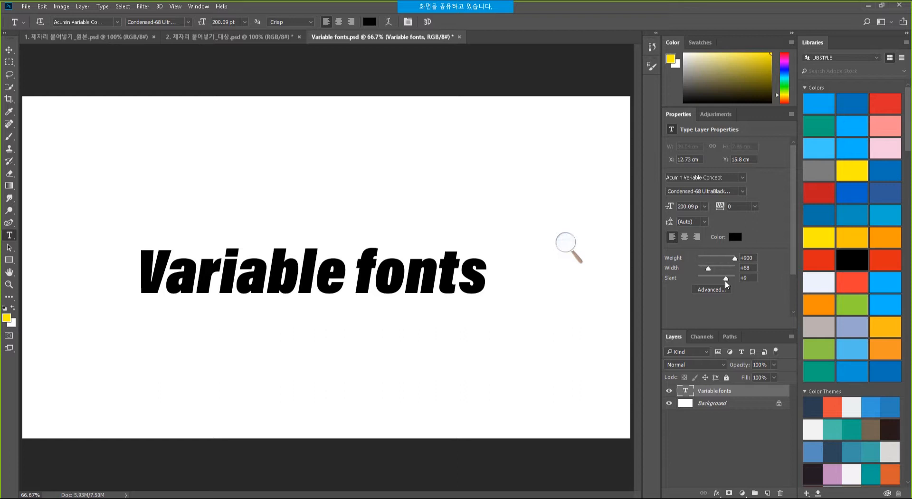
mouse_move(726, 280)
left_mouse_down()
mouse_move(716, 281)
mouse_move(723, 259)
mouse_move(698, 259)
mouse_move(717, 279)
mouse_move(727, 270)
mouse_move(737, 280)
left_mouse_up()
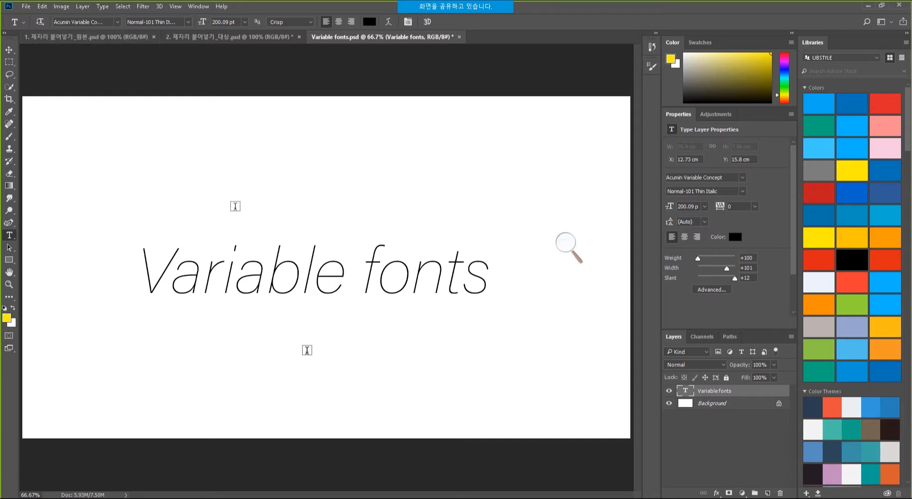
left_click(404, 498)
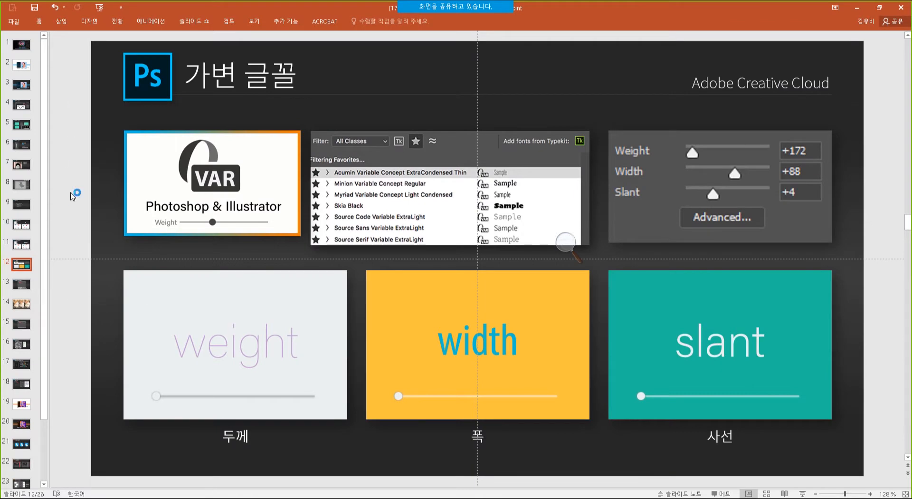
Present slide 13, '디테일 보존 업스케일 2.0', full screen with Shift+F5.
left_click(22, 285)
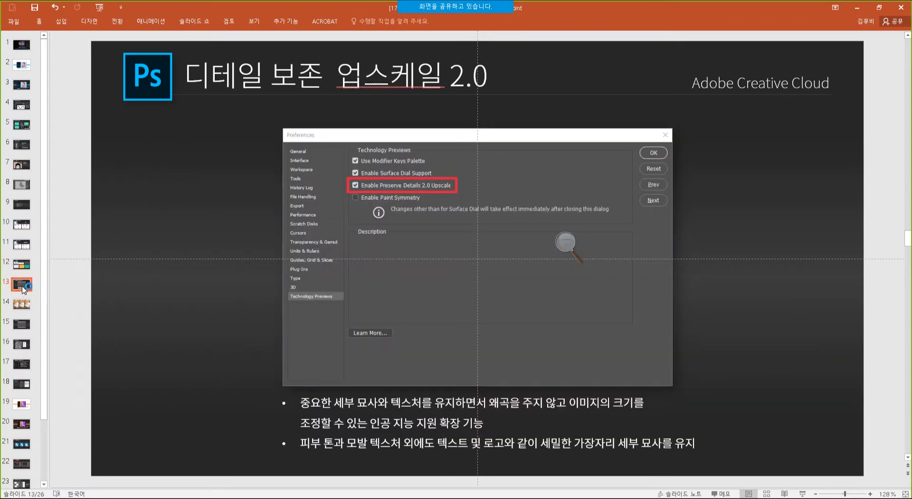
key("shift+F5")
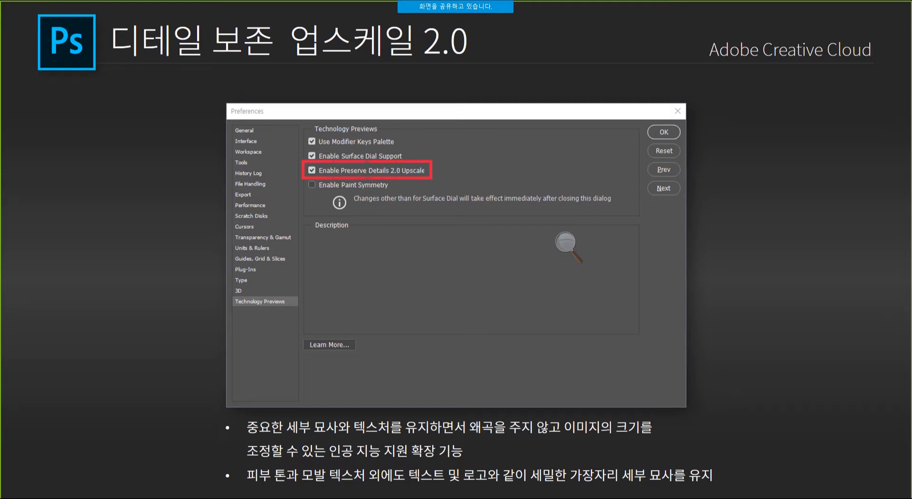
Advance to the 800px versus 2400px cat comparison slide and close the magnifier.
key("Right")
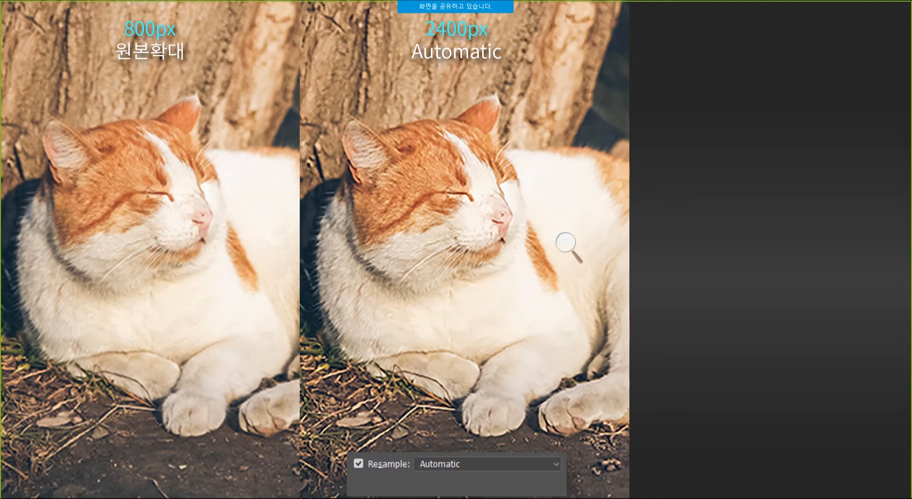
left_click(569, 246)
left_click(646, 234)
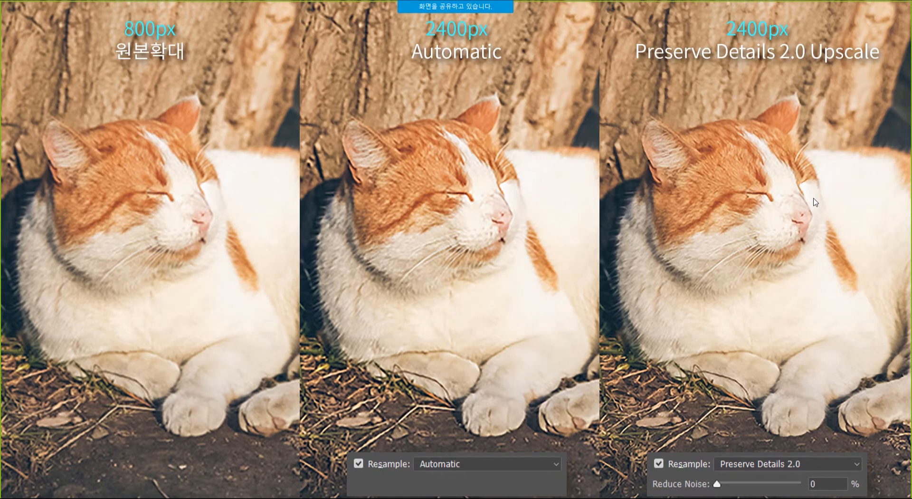
End the slideshow and select slide 15, the paint symmetry slide, in the editor.
key("Escape")
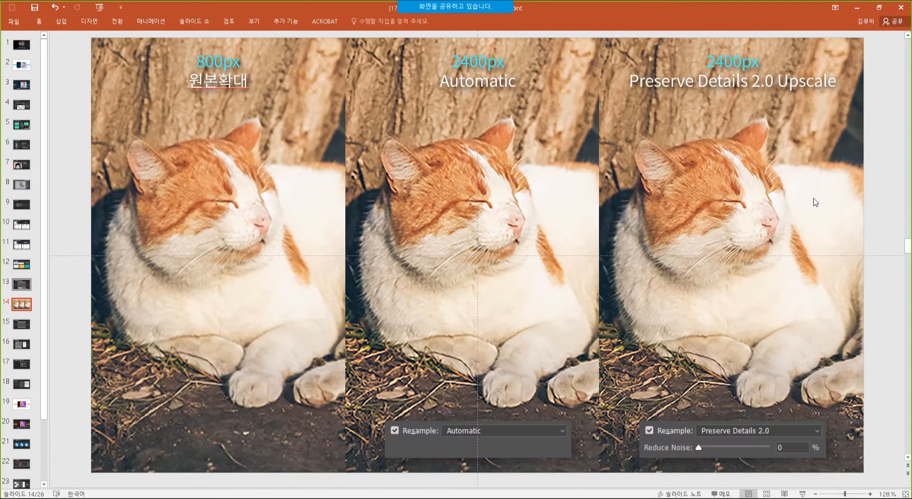
left_click(24, 325)
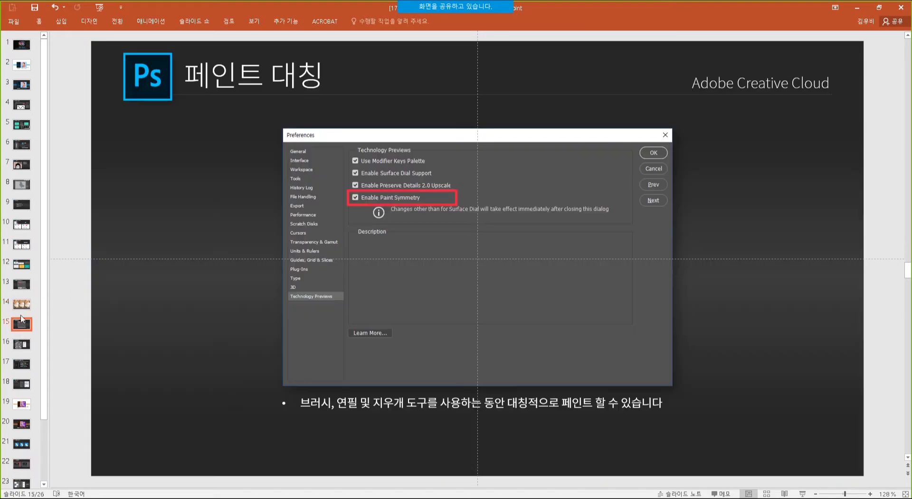
left_click(26, 308)
In Photoshop, close all open documents, including Variable fonts.psd, without saving.
key("alt+Tab")
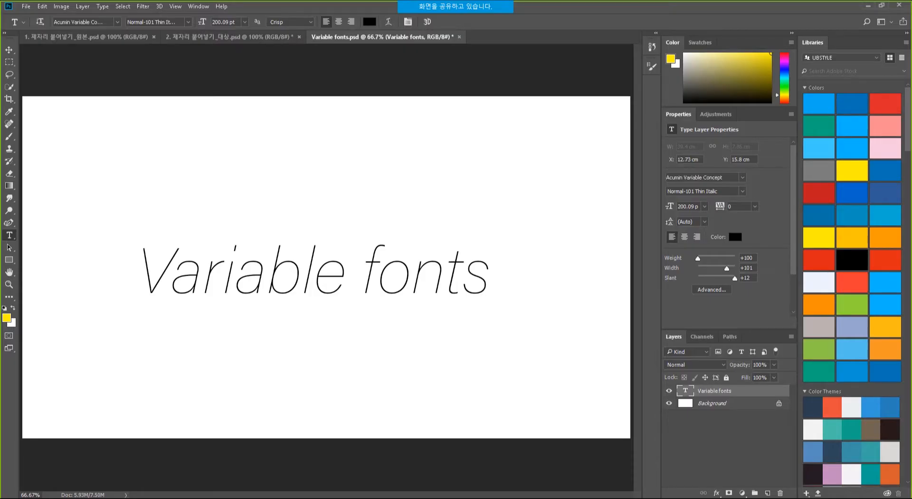
left_click(25, 7)
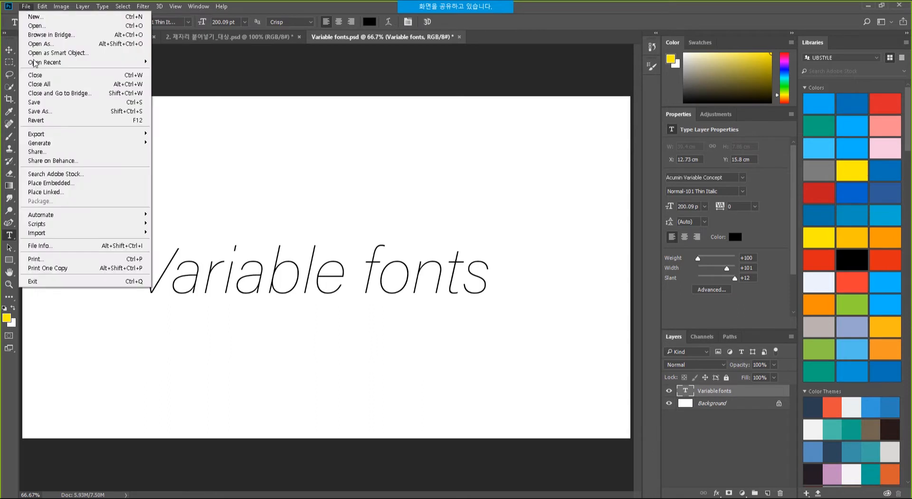
left_click(39, 84)
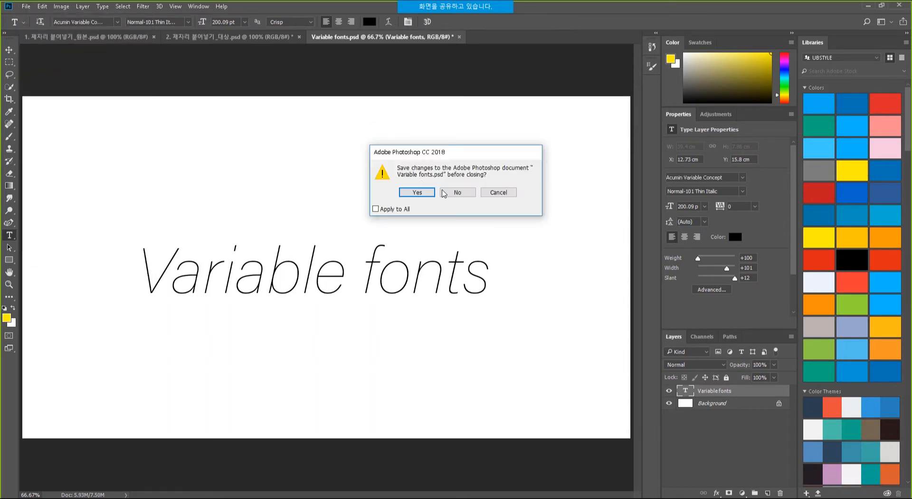
left_click(457, 193)
left_click(461, 195)
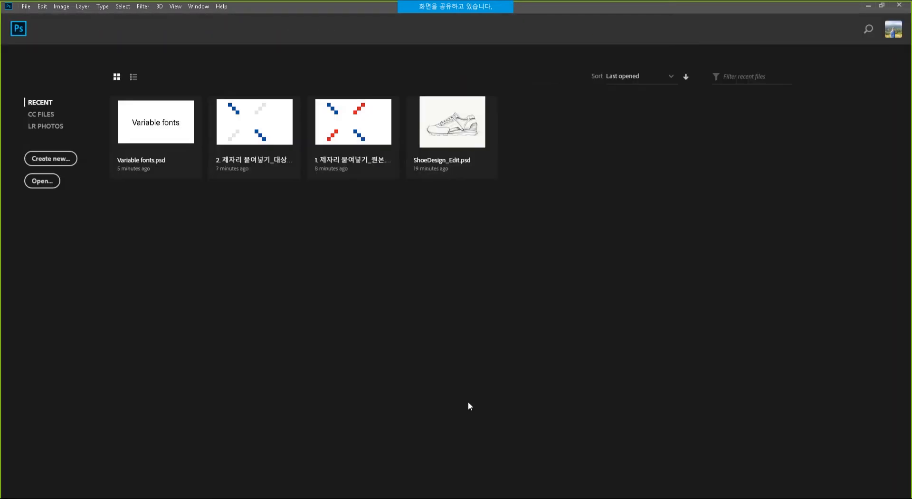
Open 01. img_800px.png from the 04. [PS] 디테일 보존 업스케일 folder in Photoshop.
key("alt+Tab")
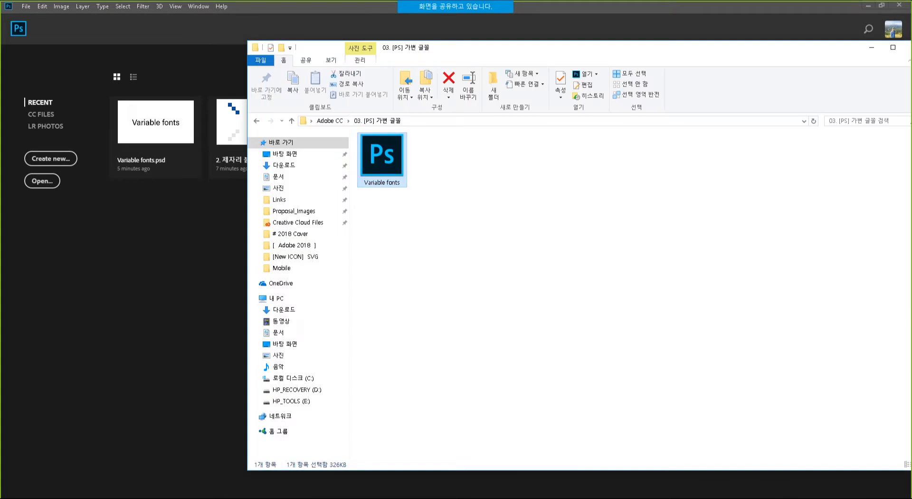
left_click(329, 121)
left_click(431, 181)
double_click(431, 180)
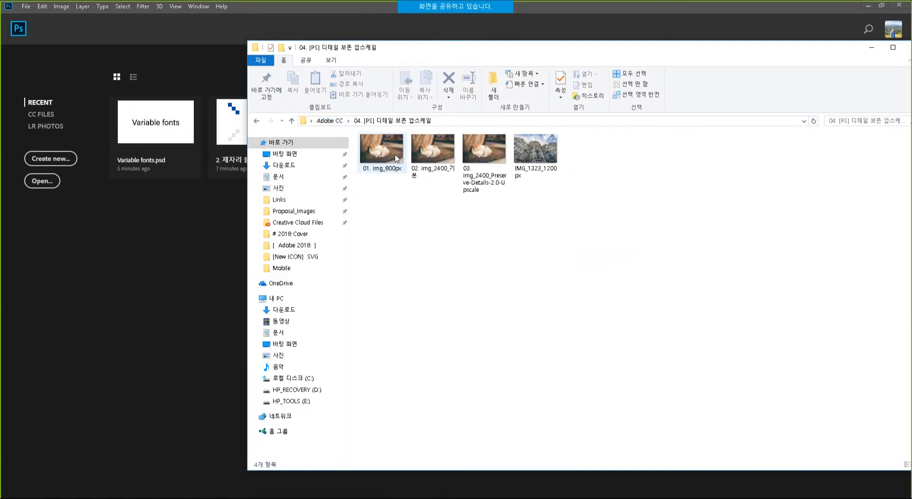
left_click(536, 152)
left_click_drag(385, 152, 176, 311)
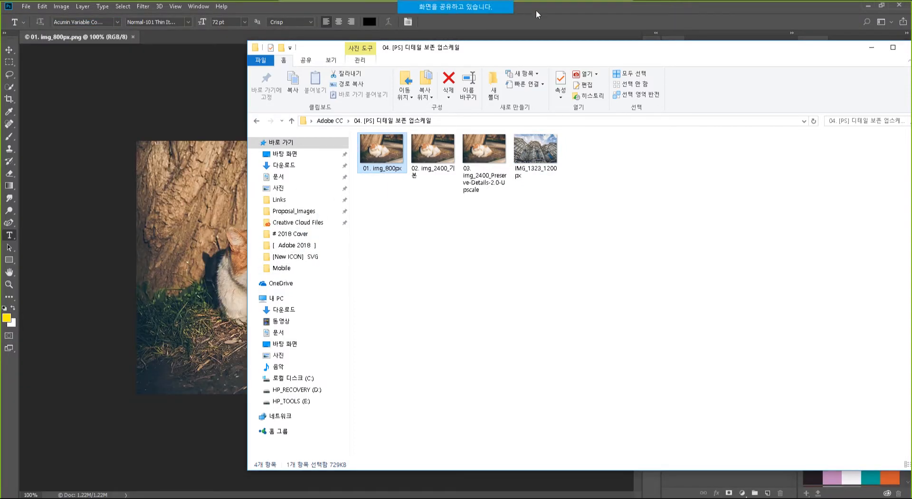
left_click(575, 14)
Zoom to 600% on the cat's face to inspect its pixels, then zoom back out.
left_click(286, 273, "ctrl")
left_click(287, 273, "ctrl")
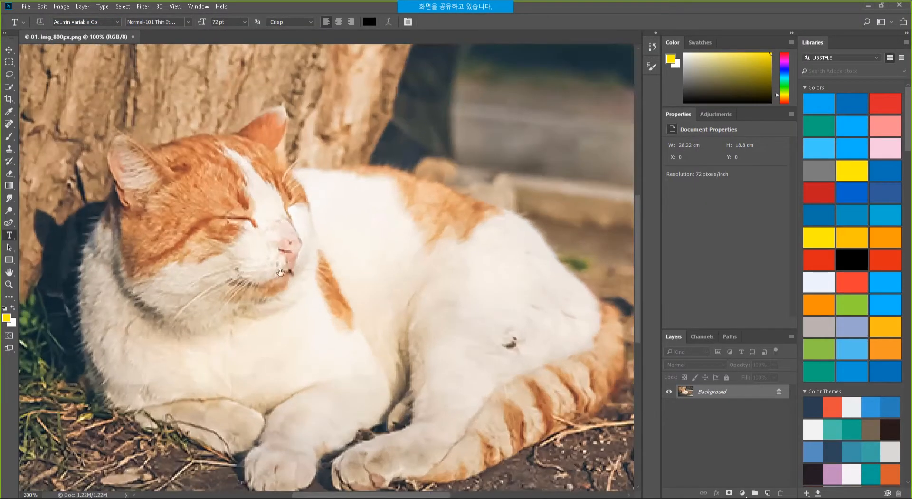
left_click_drag(286, 273, 320, 247)
left_click(277, 202, "ctrl")
left_click_drag(258, 170, 264, 169)
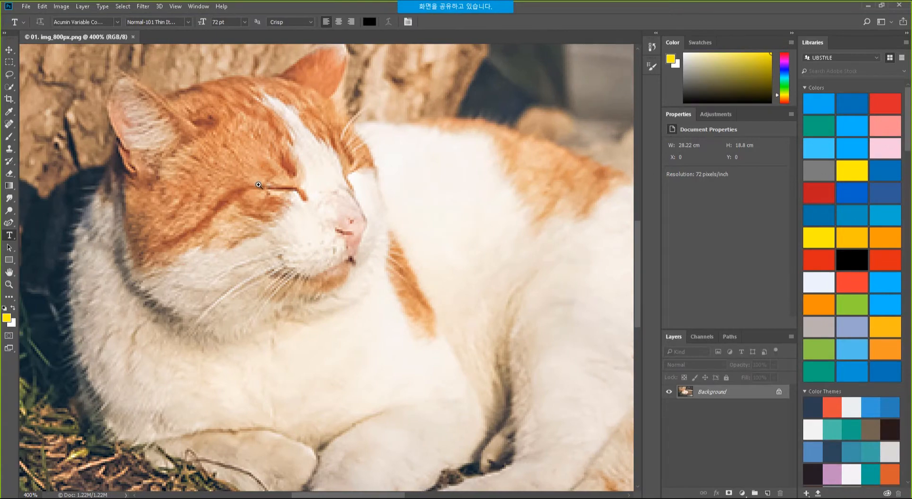
left_click(260, 186, "ctrl")
left_click(284, 211, "ctrl")
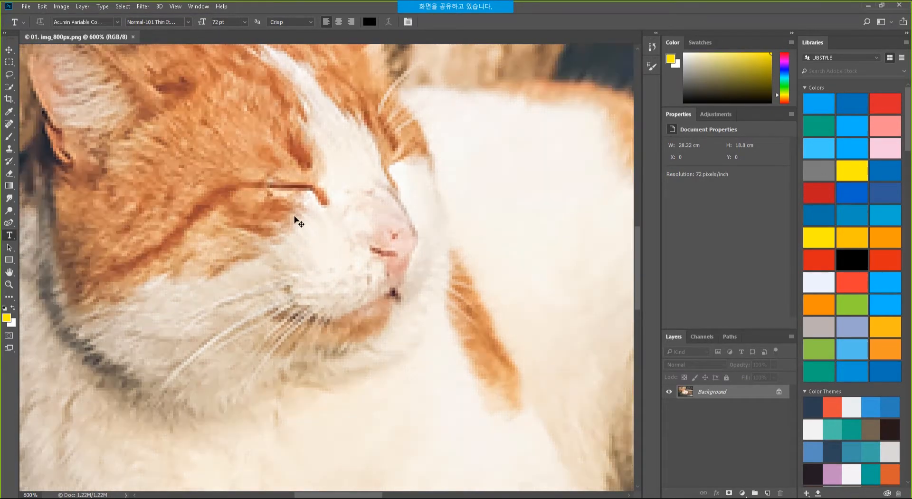
left_click_drag(227, 165, 266, 227)
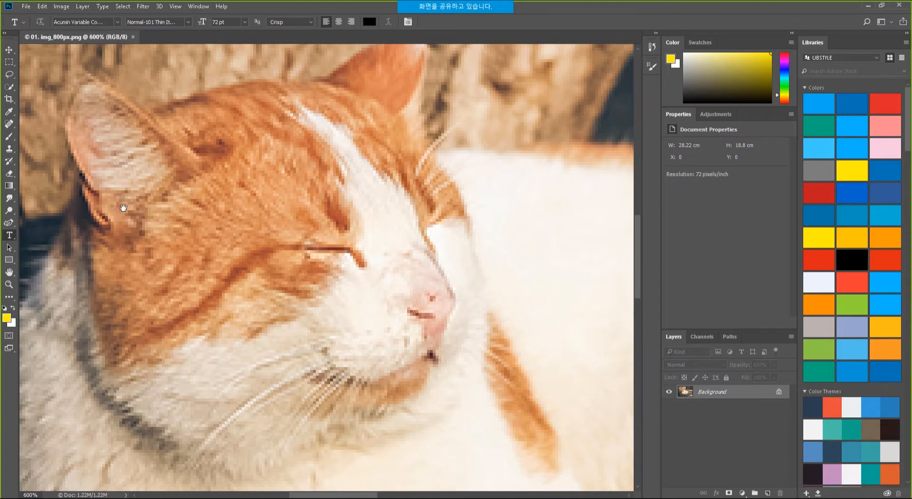
left_click_drag(124, 207, 152, 191)
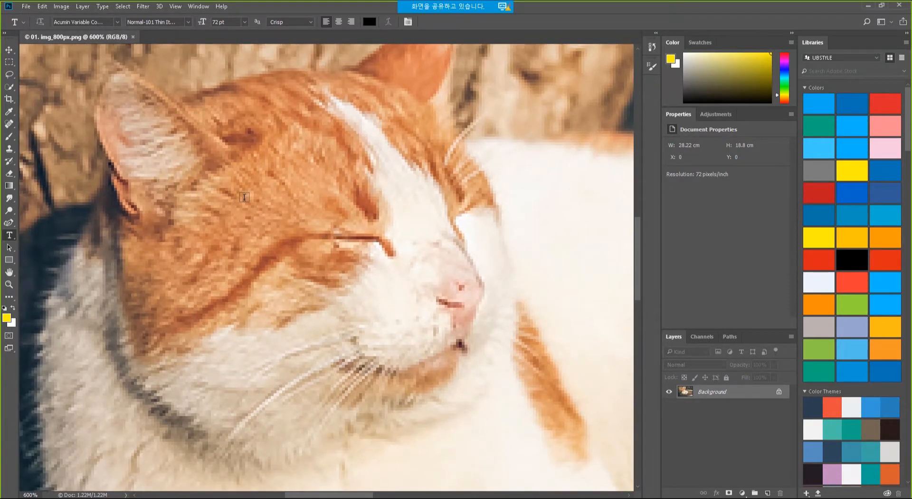
left_click_drag(347, 221, 334, 216)
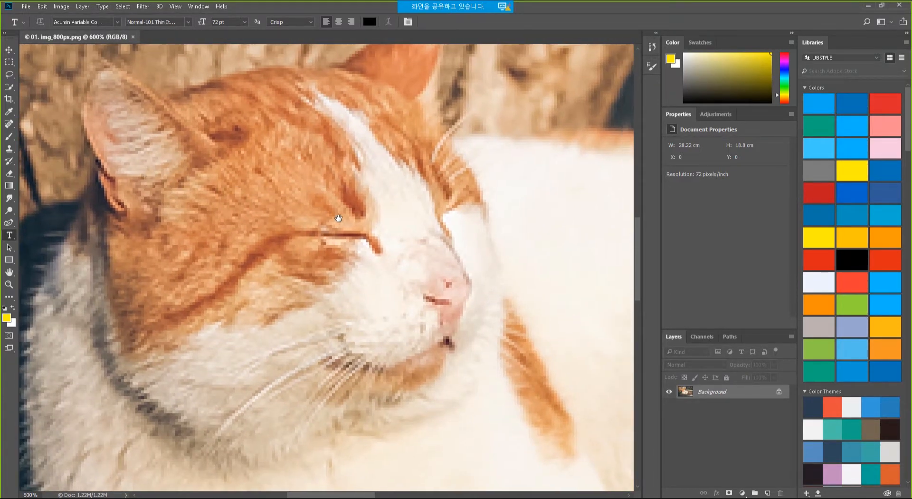
left_click(225, 155, "alt")
left_click(226, 155, "alt")
left_click(226, 154, "alt")
left_click(225, 155, "alt")
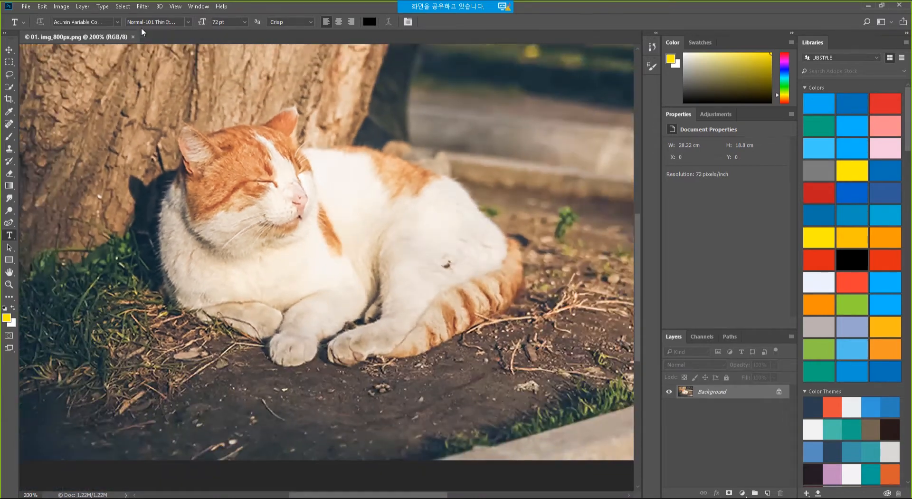
In Image Size, switch units to Pixels and set the width to 2400.
left_click(62, 6)
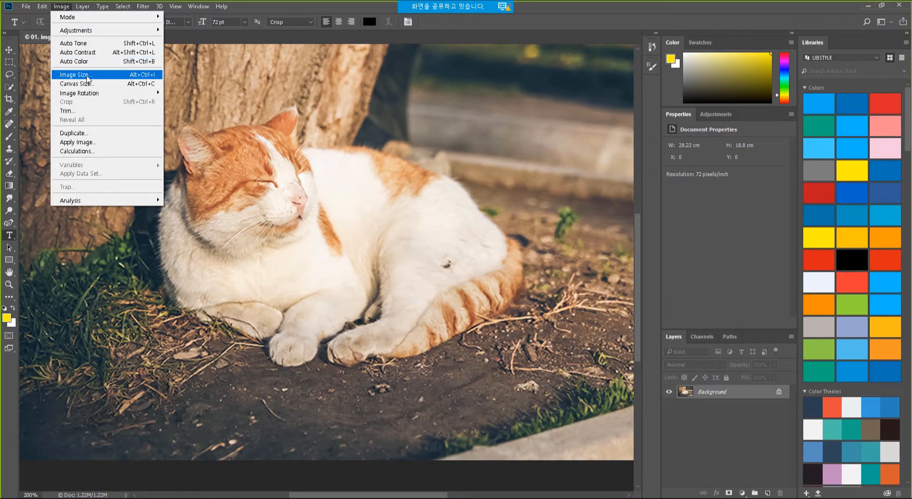
left_click(87, 79)
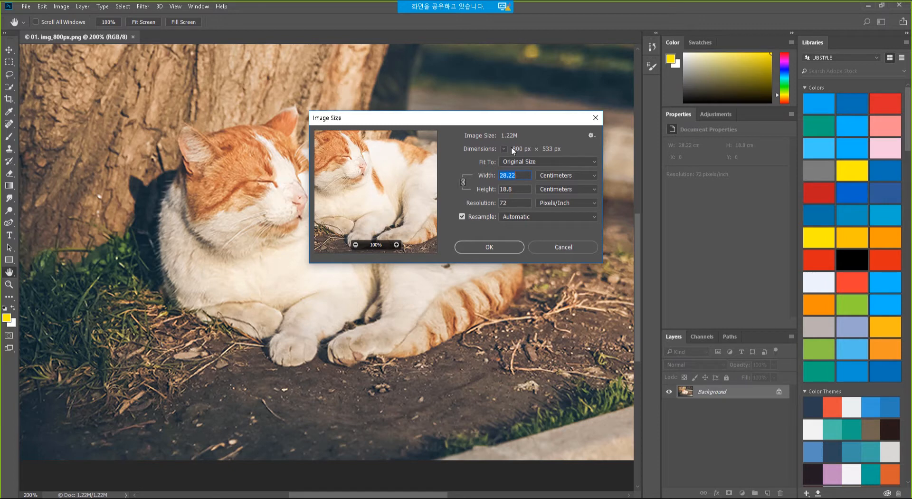
left_click_drag(513, 118, 430, 98)
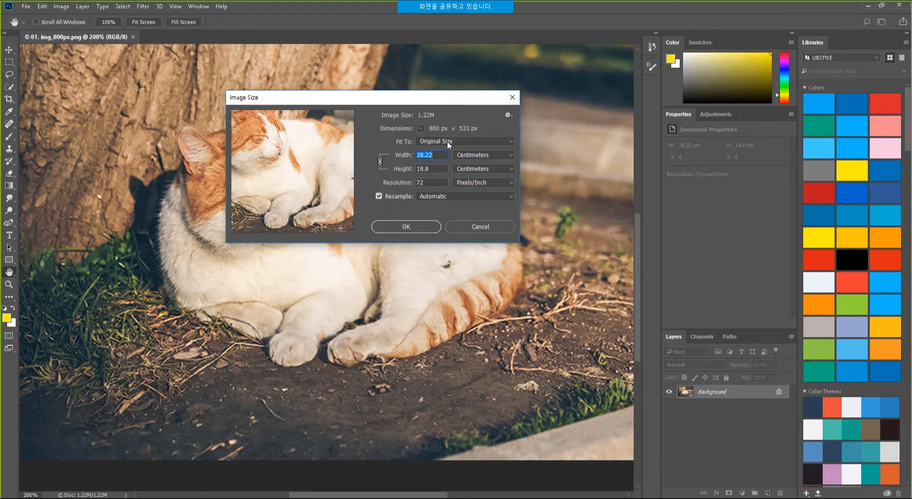
left_click(494, 156)
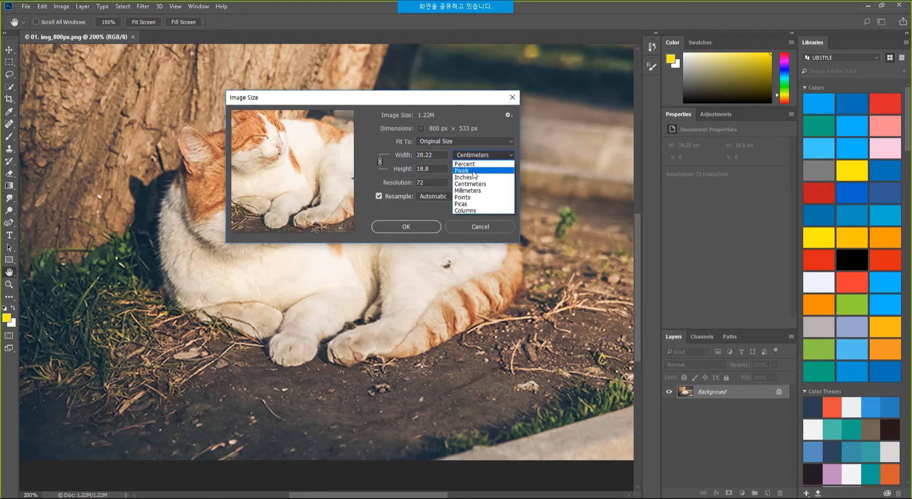
left_click(475, 167)
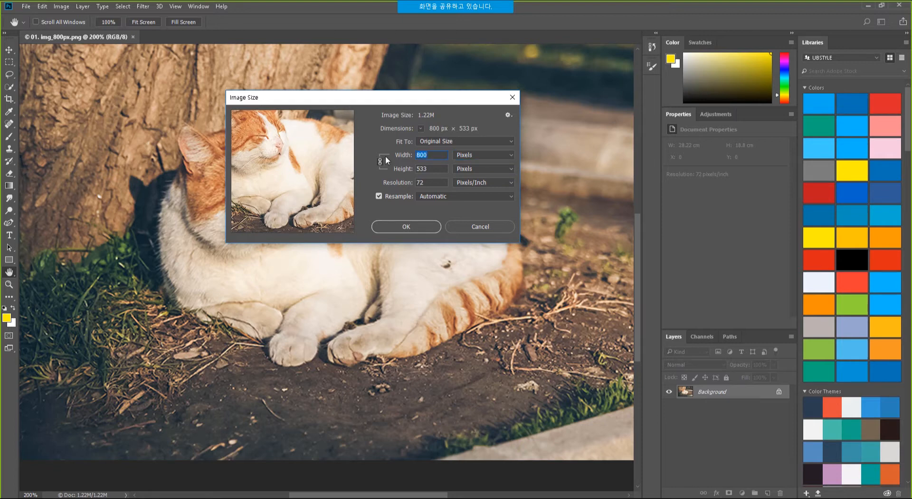
type("2400")
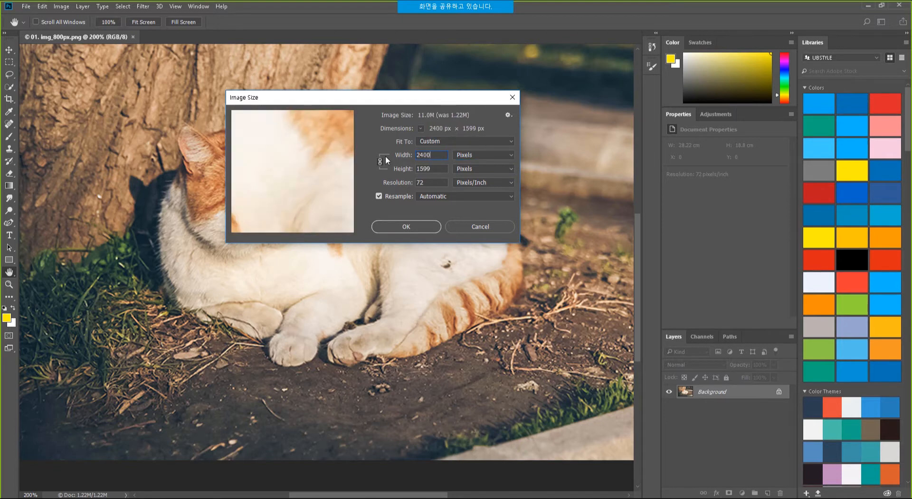
Enlarge the Image Size dialog and show the cat's face and ear in a 200% preview.
left_click_drag(519, 242, 722, 443)
left_click_drag(522, 99, 394, 42)
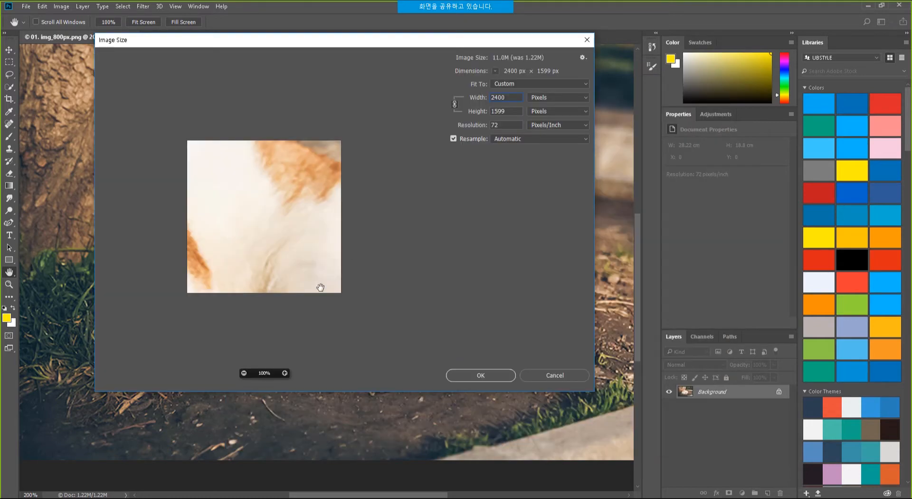
left_click(283, 239, "ctrl")
left_click_drag(267, 241, 367, 261)
left_click_drag(214, 184, 423, 242)
left_click_drag(274, 216, 316, 234)
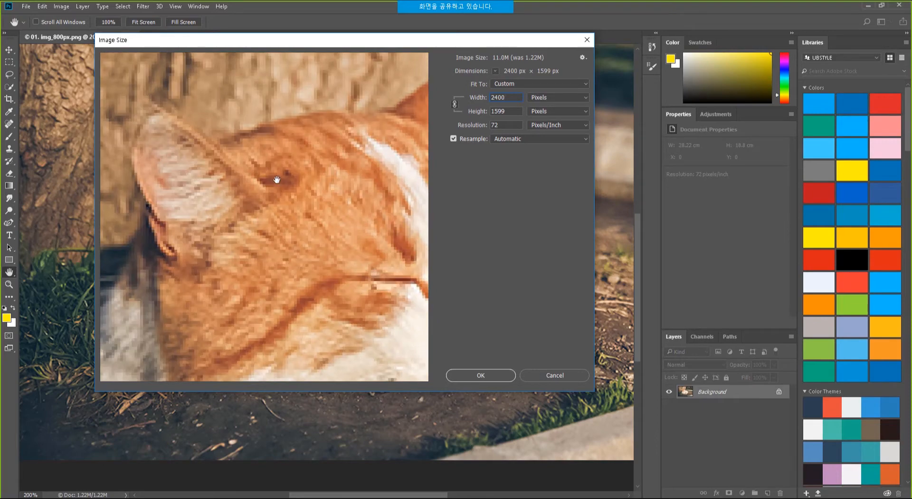
left_click_drag(271, 173, 220, 134)
left_click_drag(594, 391, 766, 478)
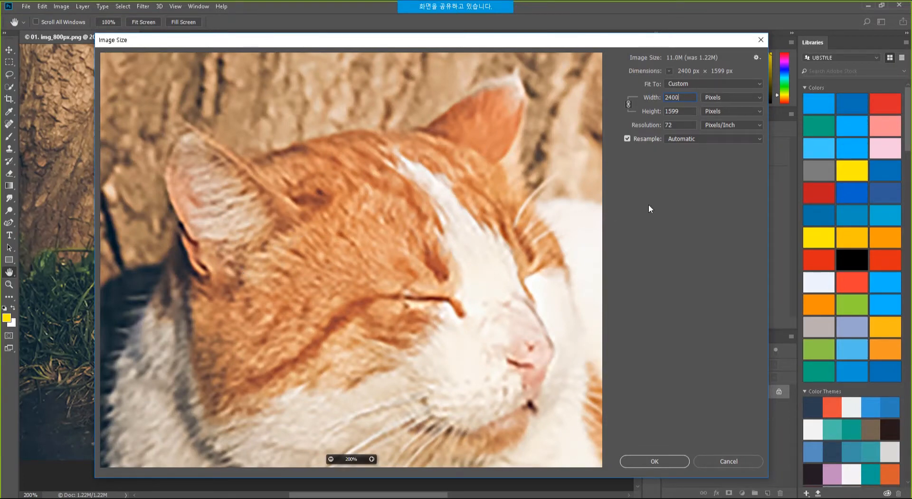
left_click(695, 138)
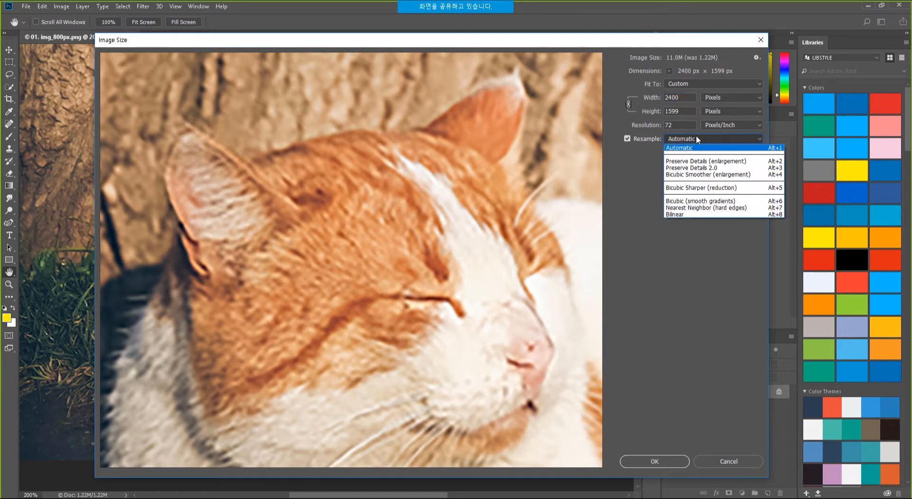
Compare Preserve Details 2.0 with Automatic resampling in the preview, settling on Preserve Details 2.0.
left_click(709, 168)
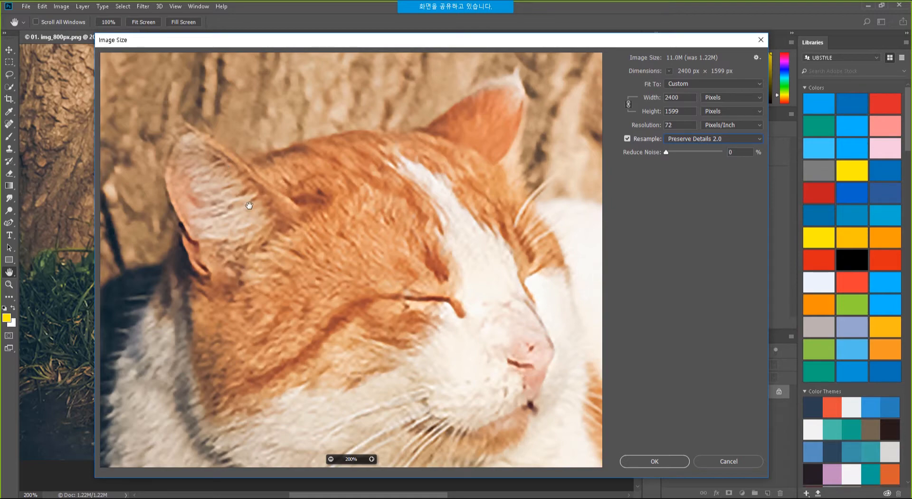
left_click_drag(289, 212, 337, 236)
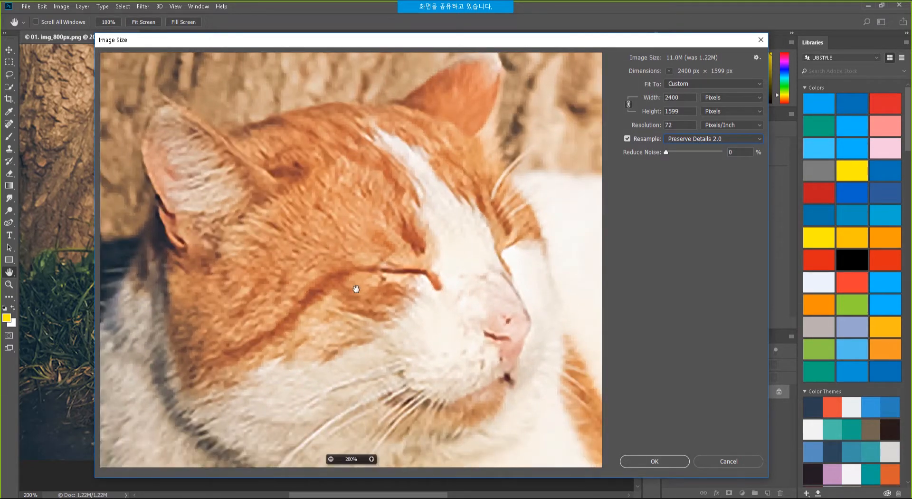
left_click(708, 141)
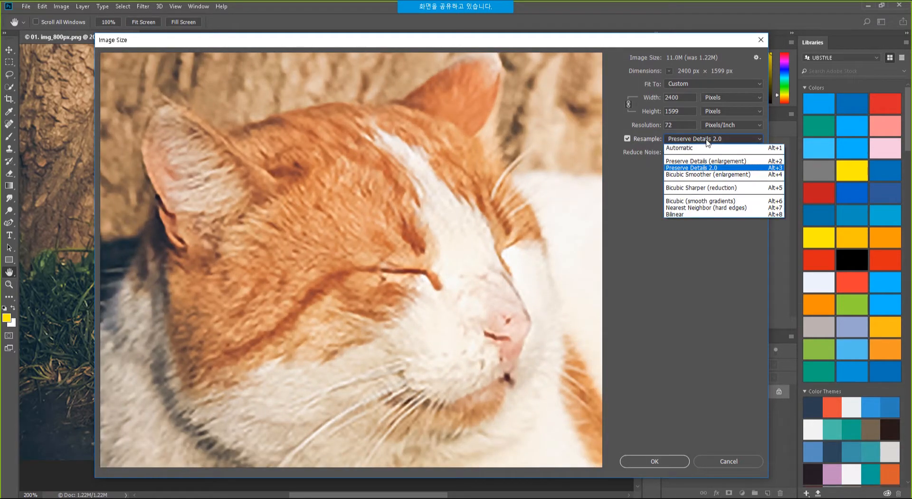
left_click(693, 145)
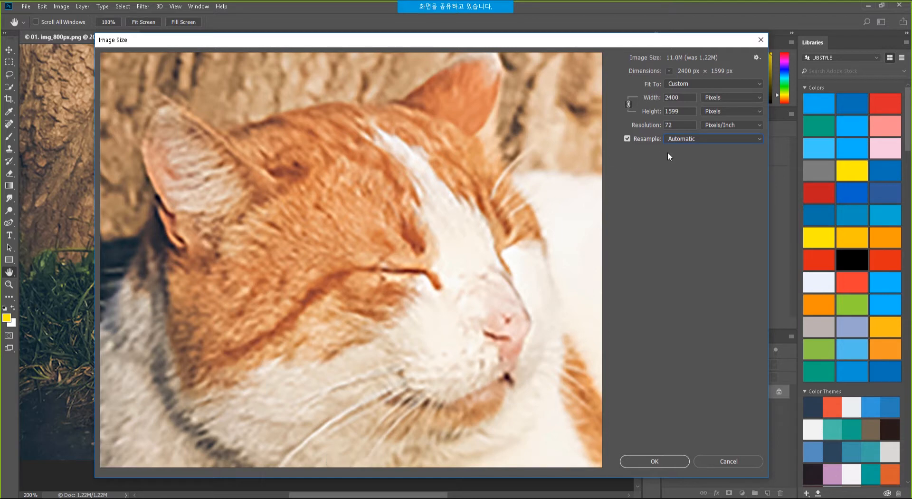
left_click(687, 139)
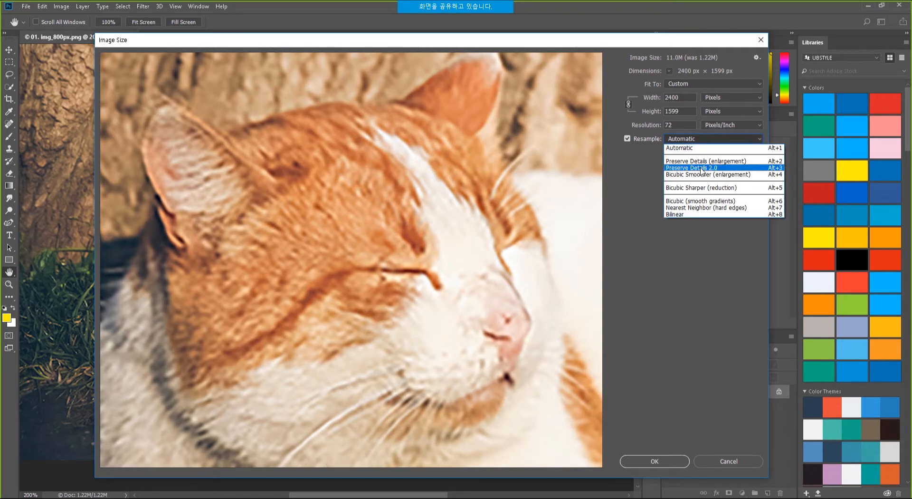
left_click(702, 169)
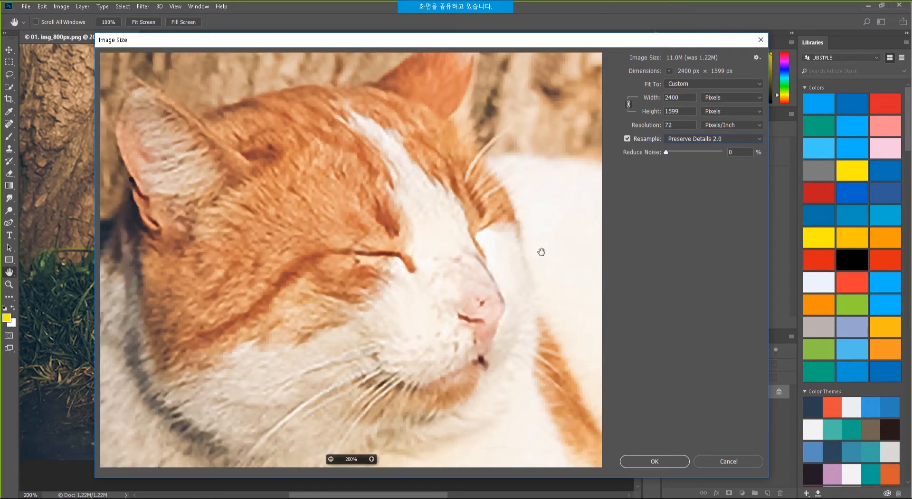
Apply the 2400 × 1599 px enlargement and zoom out to view the whole cat.
left_click(663, 461)
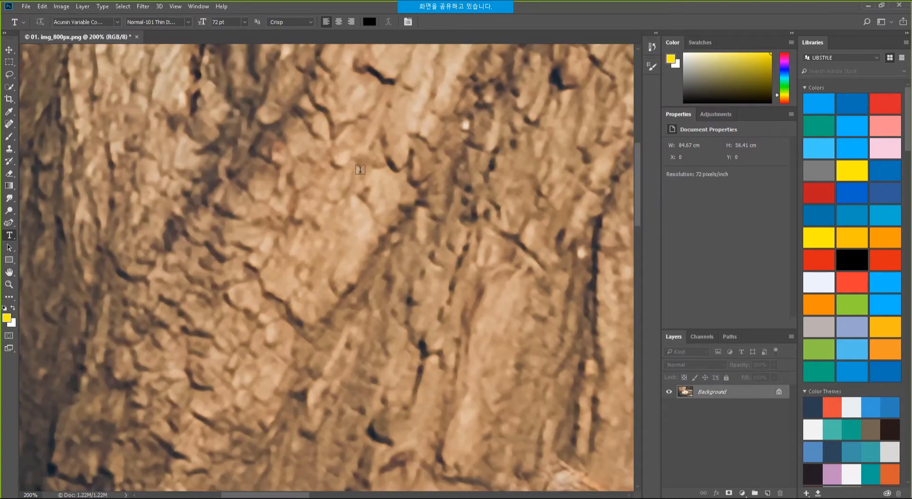
left_click_drag(372, 168, 339, 99)
key("ctrl+minus")
key("ctrl+minus")
key("ctrl+minus")
Inspect the upscaled cat's face at 200%, then zoom back out and reposition the photo.
left_click(251, 248, "ctrl")
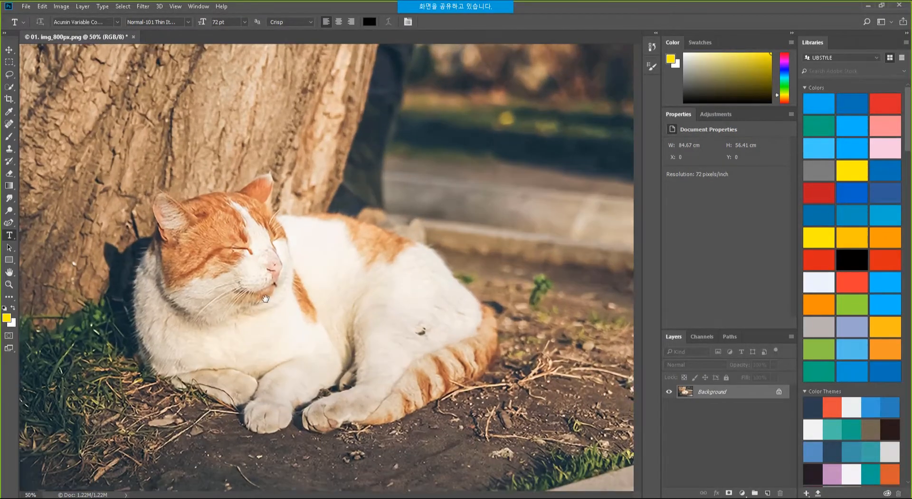
left_click_drag(256, 253, 378, 231)
left_click(303, 221, "ctrl")
left_click(304, 222, "ctrl")
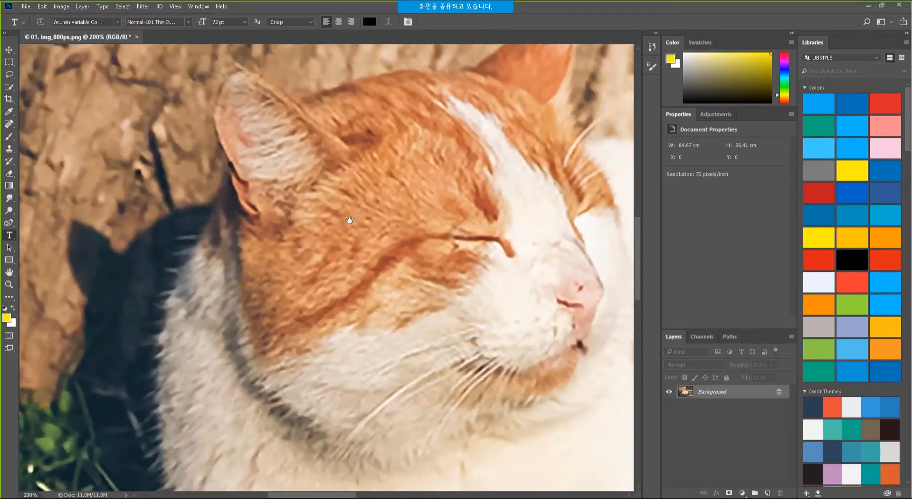
left_click_drag(442, 248, 332, 213)
left_click(330, 217, "alt")
left_click(331, 217, "alt")
left_click_drag(396, 259, 318, 278)
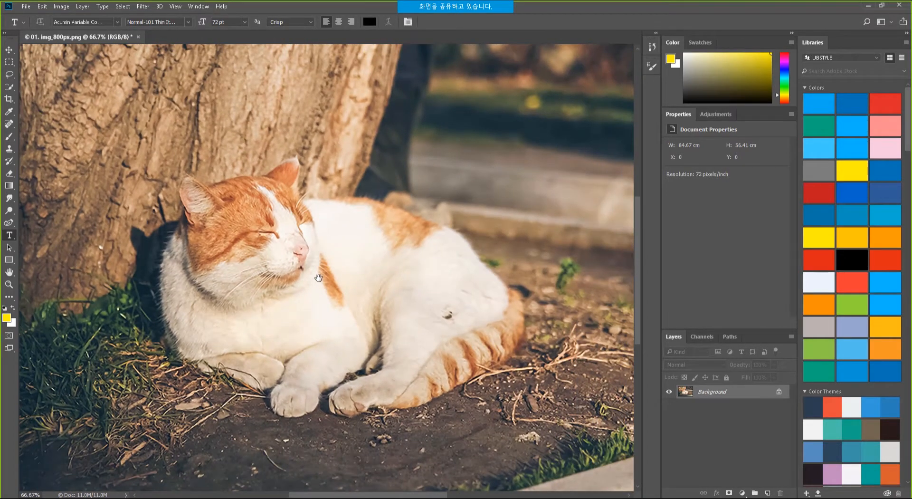
left_click_drag(543, 224, 491, 218)
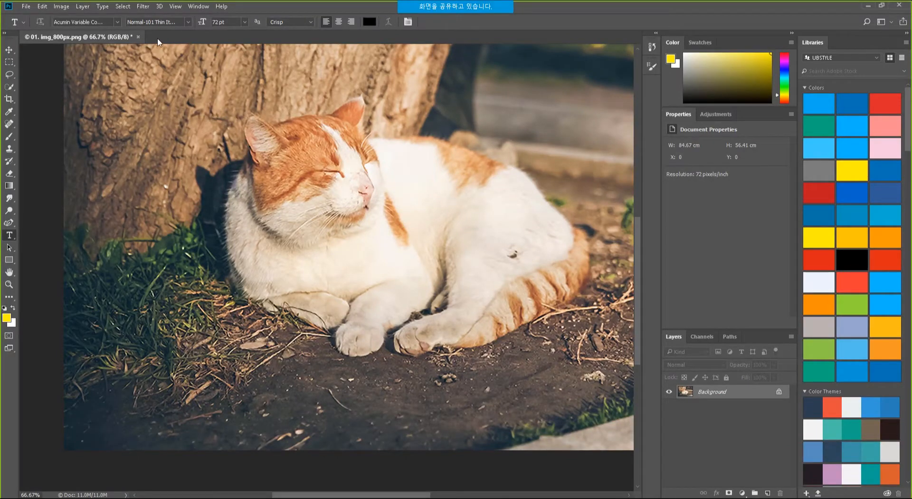
Open the cathedral photo IMG_1323_1200px.jpg in a new Photoshop tab.
key("alt+Tab")
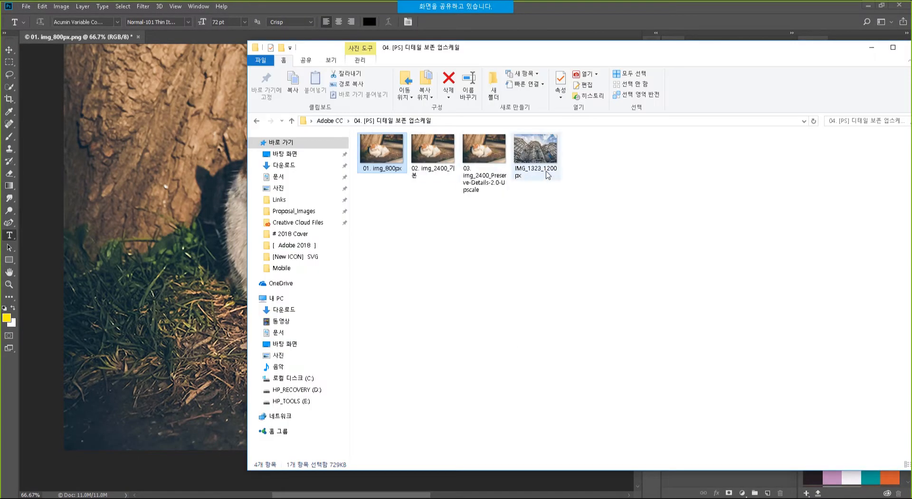
left_click_drag(540, 154, 338, 9)
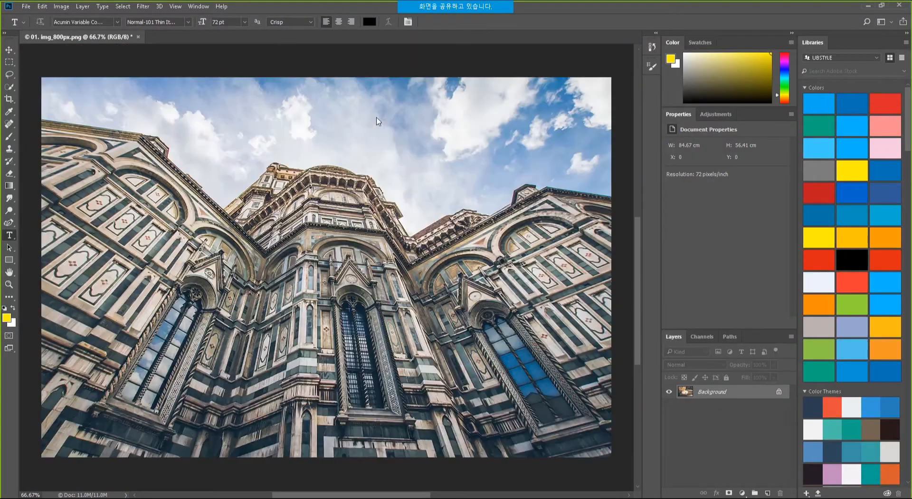
scroll(283, 282, "up", 2)
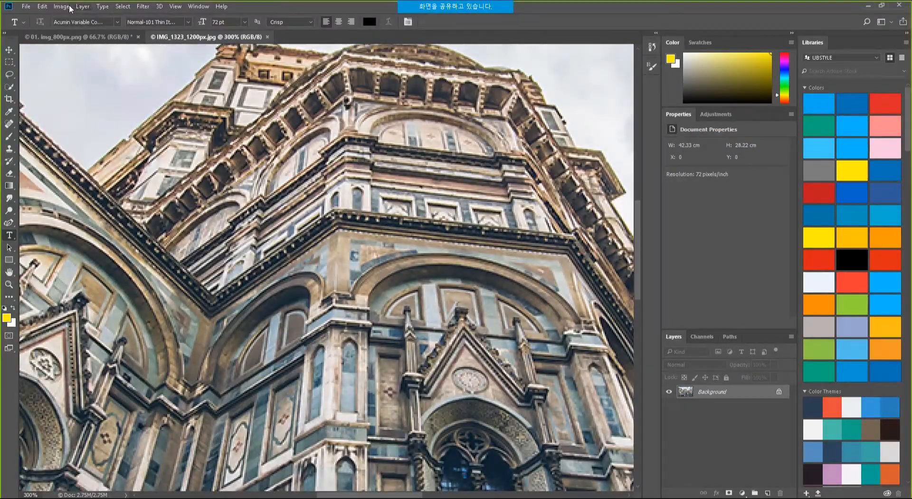
Open Image Size for the cathedral and preview the façade with Automatic resampling.
left_click(69, 6)
left_click(71, 76)
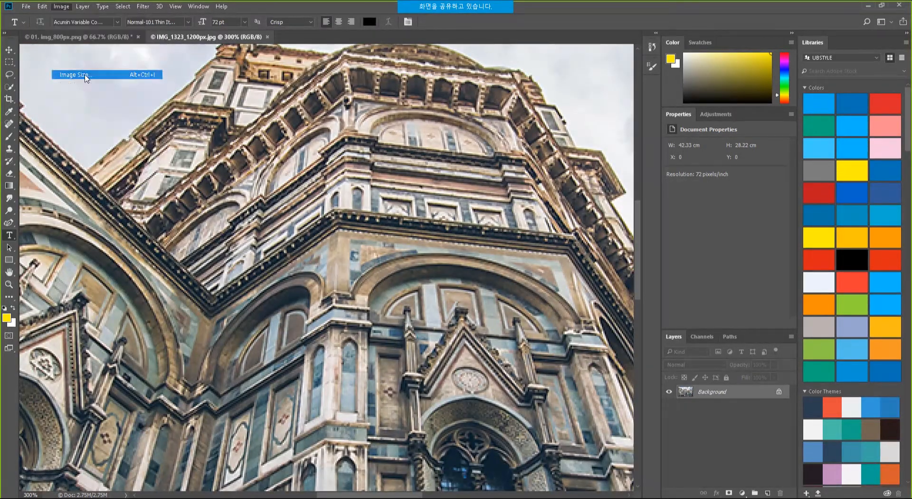
scroll(314, 202, "up", 3)
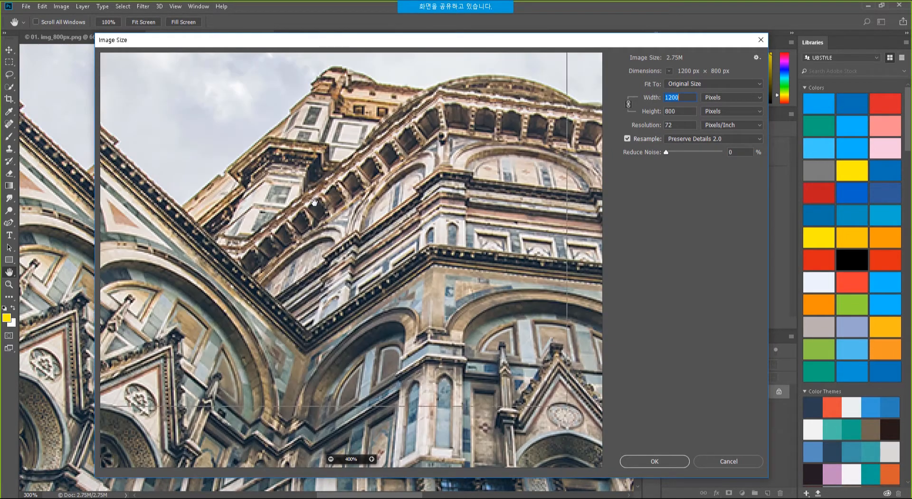
left_click_drag(314, 202, 375, 269)
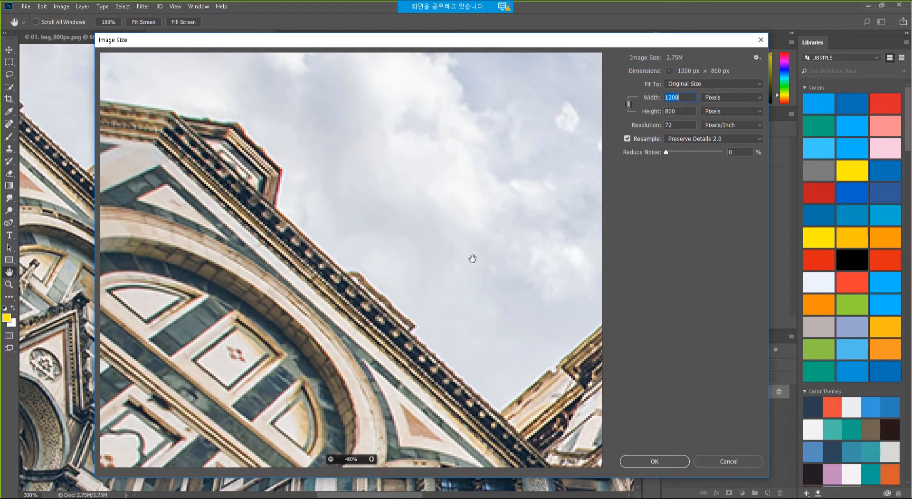
left_click_drag(338, 244, 303, 233)
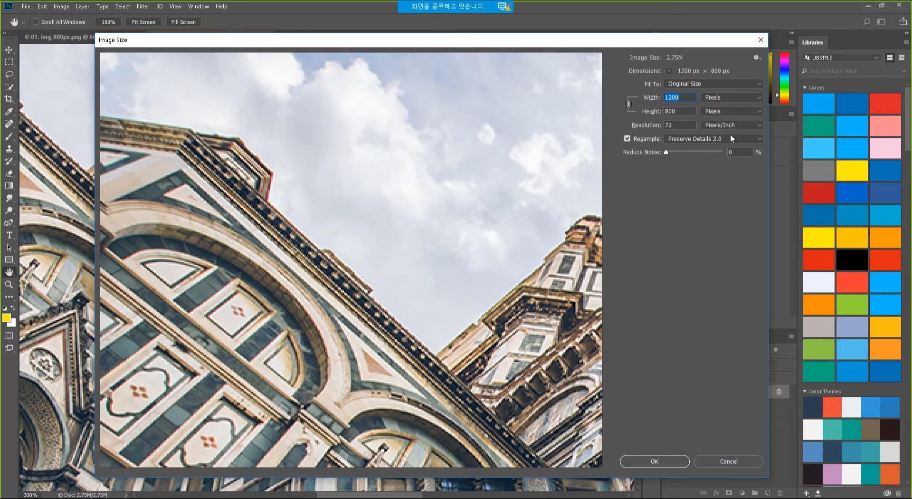
left_click(717, 138)
left_click(685, 148)
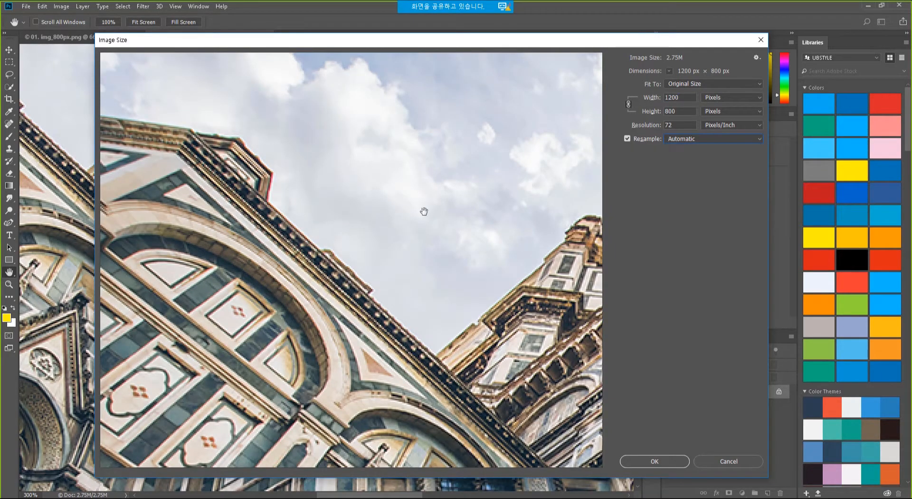
scroll(294, 223, "up", 1)
left_click_drag(340, 234, 334, 221)
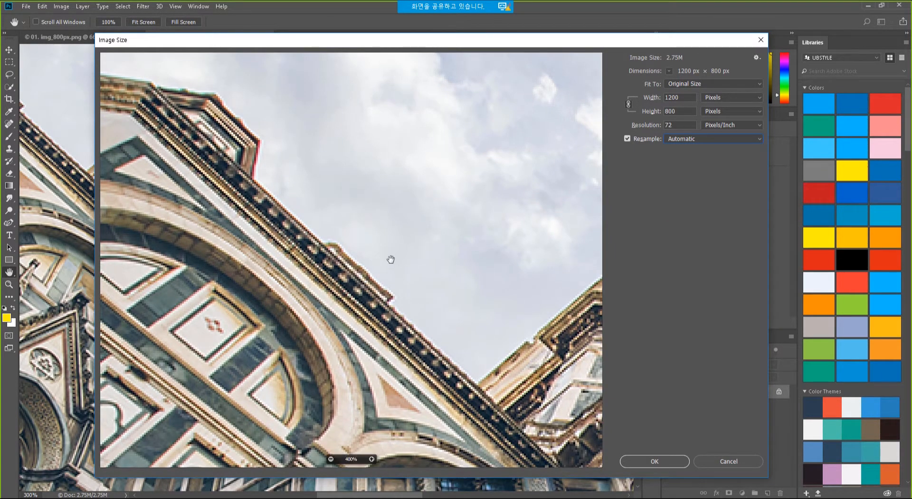
left_click_drag(475, 310, 268, 266)
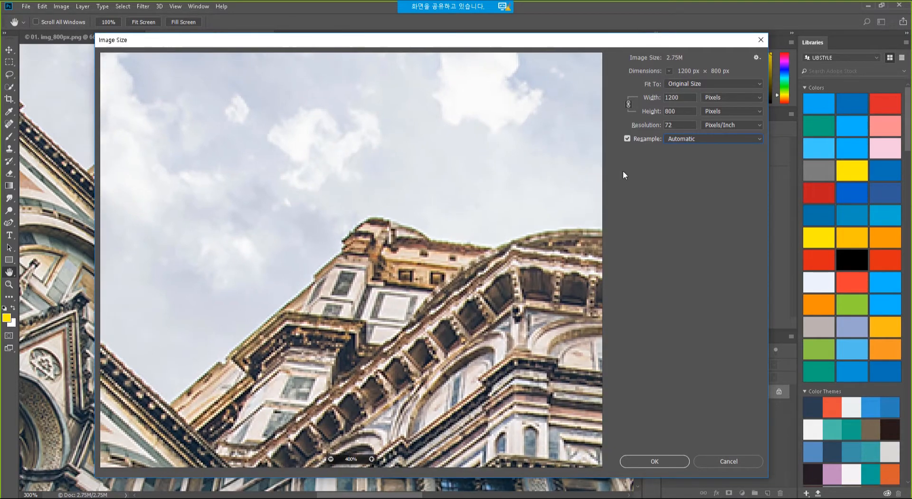
Set the width to 2400 px with Preserve Details 2.0 resampling and apply it.
left_click(680, 97)
type("24")
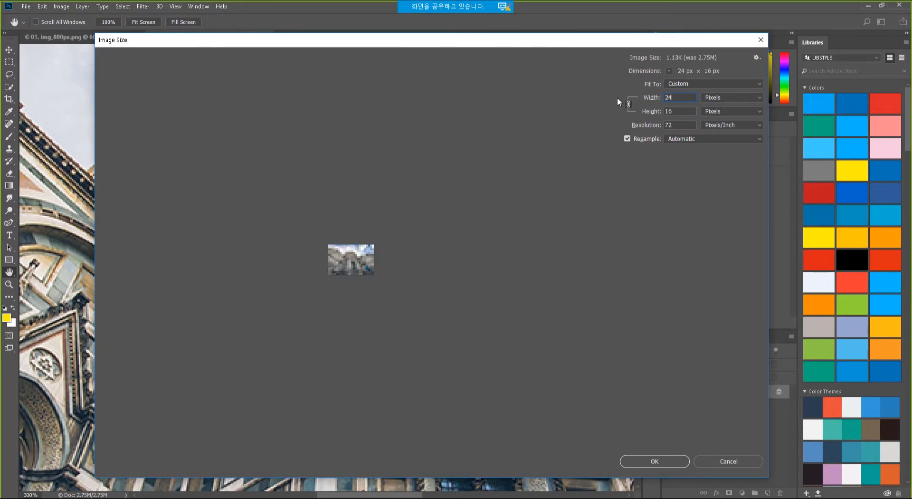
type("00")
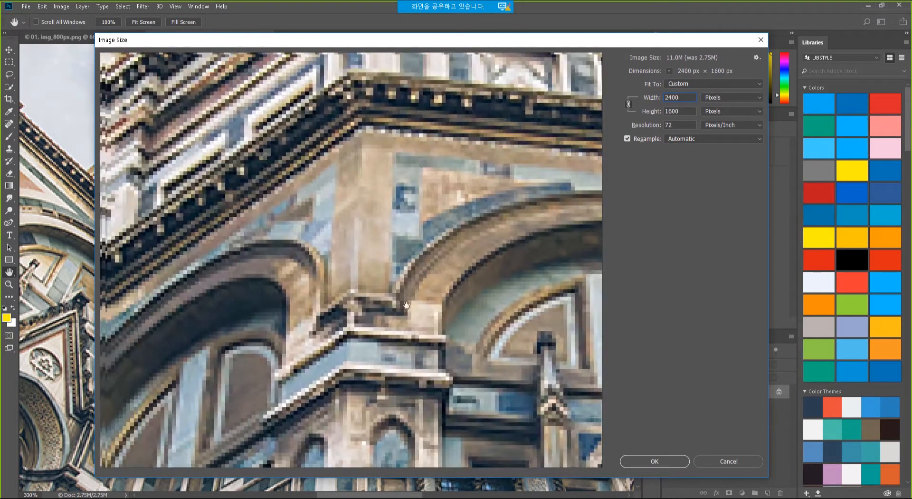
left_click_drag(406, 305, 298, 263)
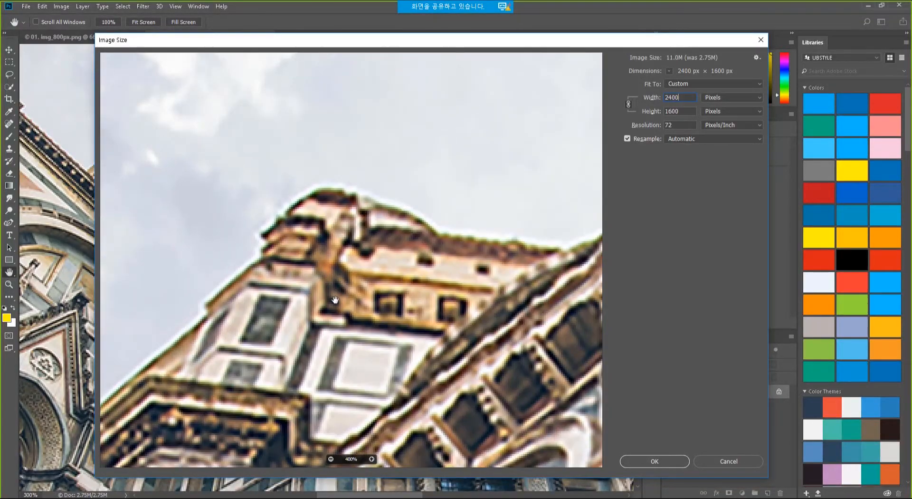
left_click(326, 321, "alt")
left_click_drag(326, 322, 453, 165)
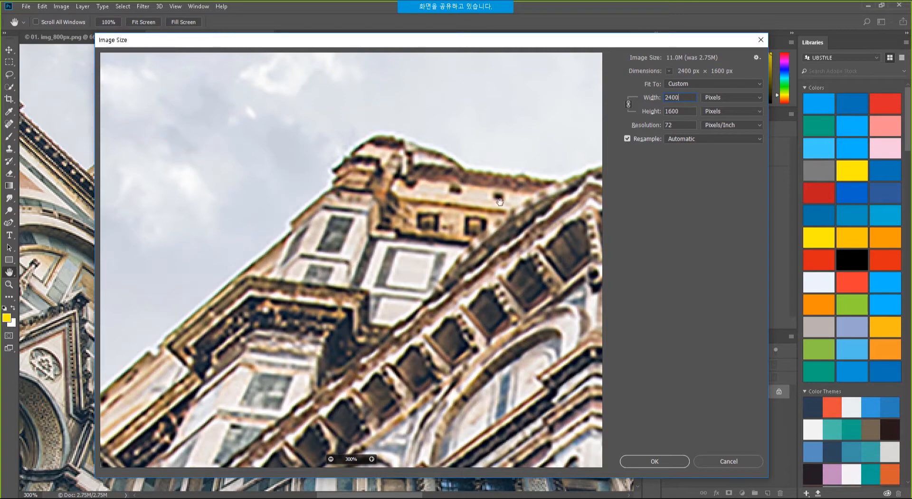
left_click(691, 139)
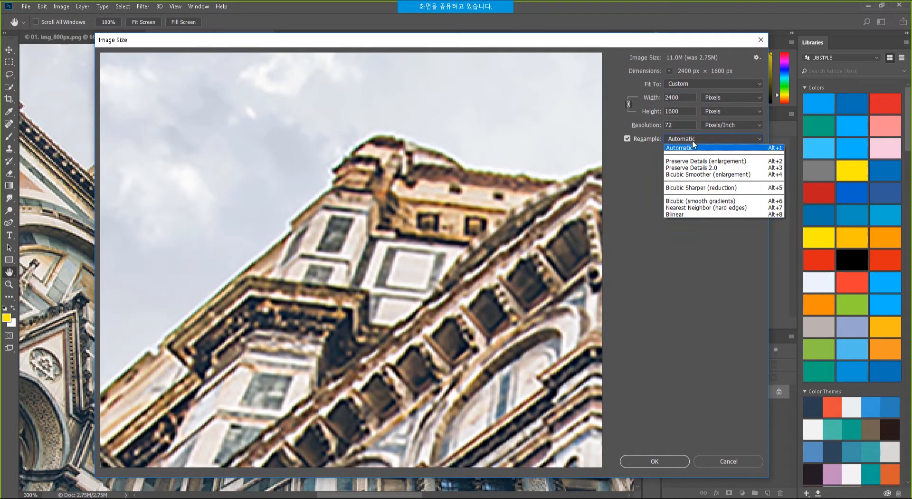
left_click(694, 168)
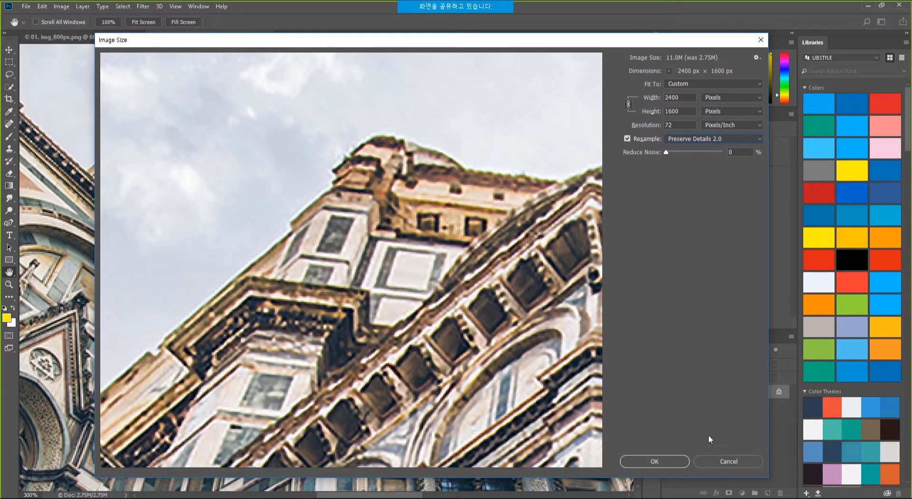
left_click(655, 461)
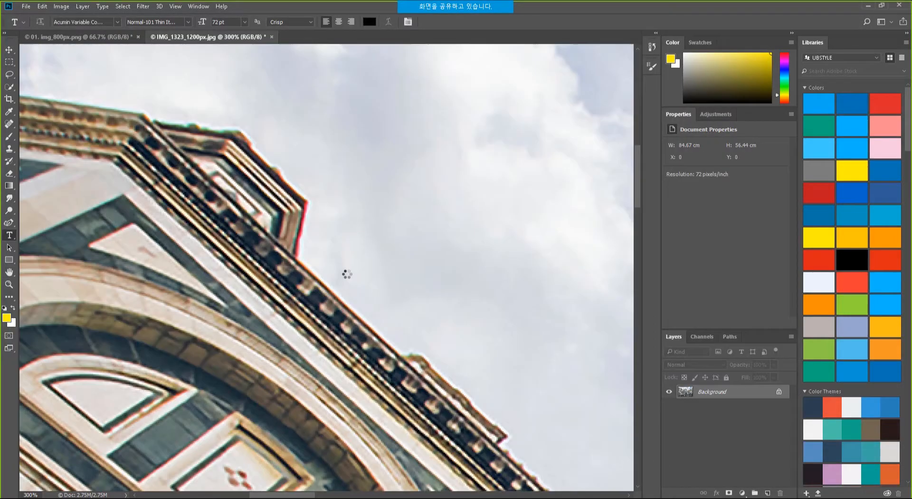
Zoom out to review the upscaled cathedral, then show PowerPoint's slide 15, 페인트 대칭.
key("ctrl+minus")
key("ctrl+minus")
key("ctrl+minus")
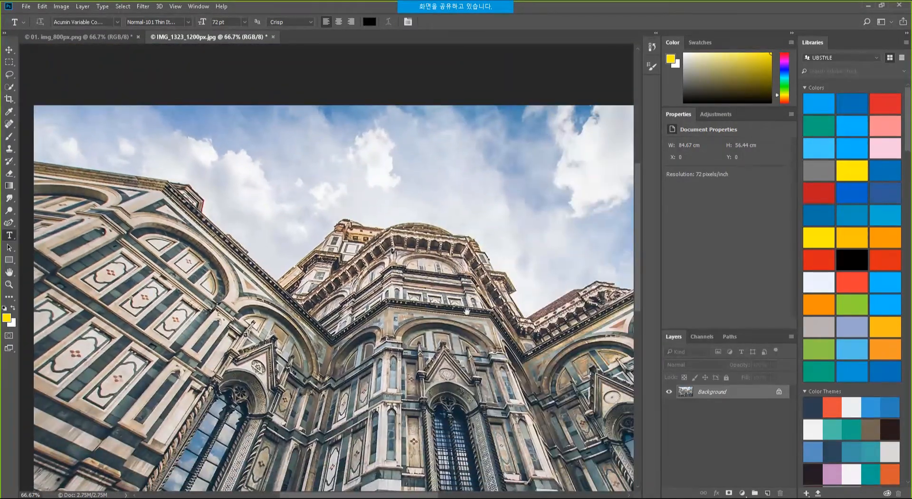
left_click_drag(466, 312, 431, 284)
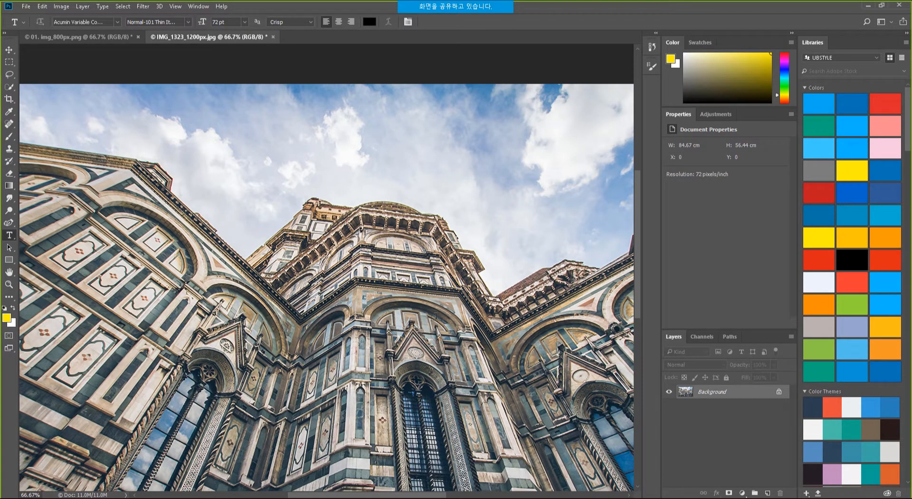
scroll(408, 281, "down", 2)
scroll(372, 244, "down", 1)
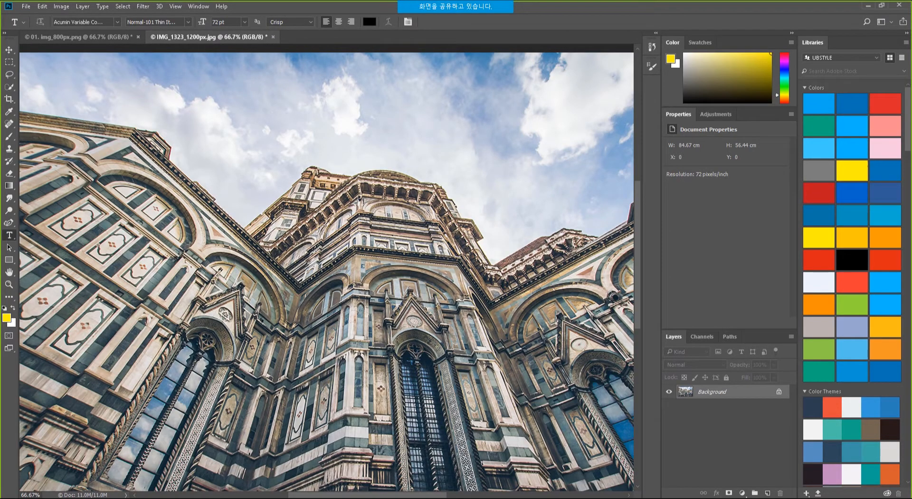
key("alt+Tab")
left_click(22, 324)
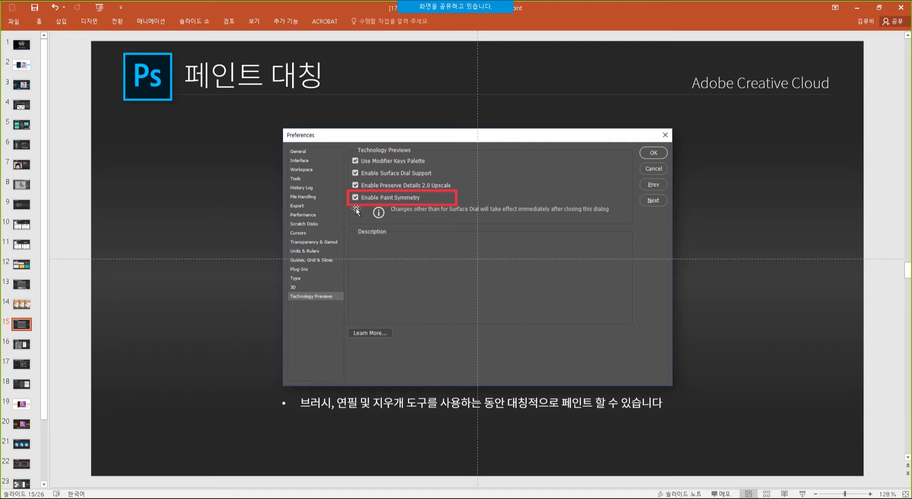
Switch from PowerPoint back to Photoshop and open its Edit menu.
key("alt+Tab")
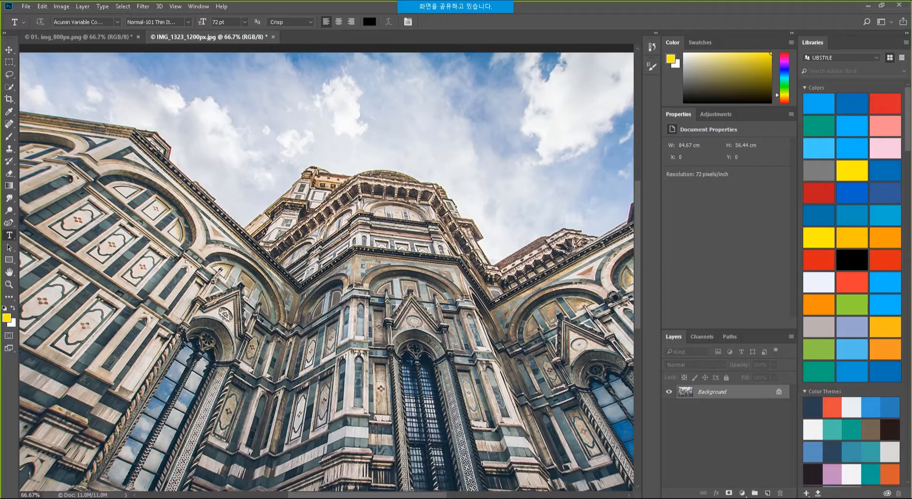
left_click(43, 7)
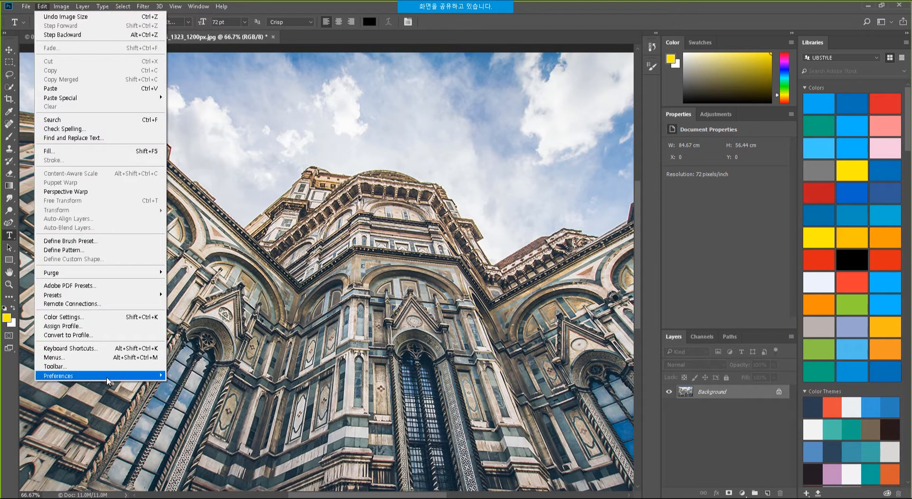
Turn on Enable Paint Symmetry in the Technology Previews preferences and confirm.
mouse_move(107, 378)
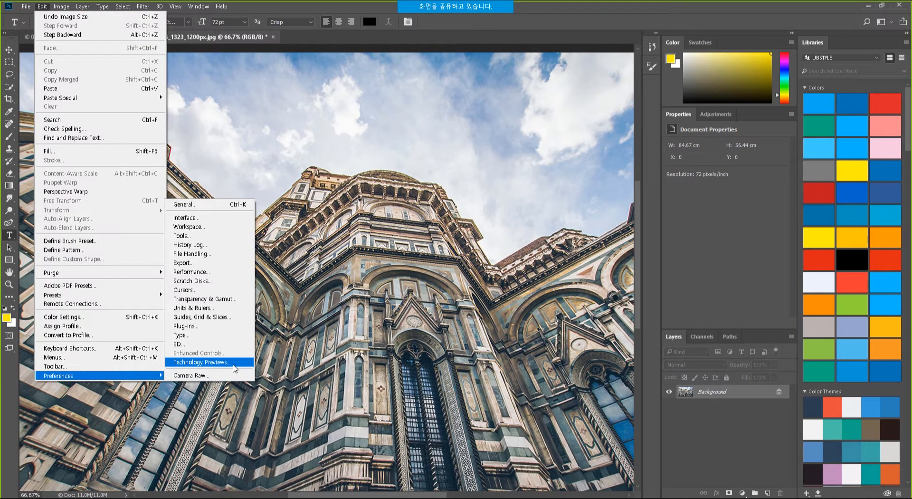
left_click(231, 363)
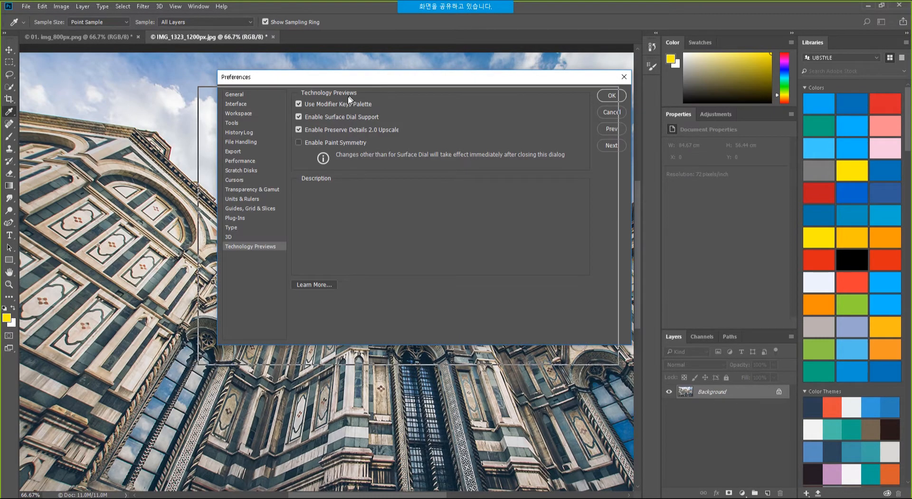
left_click_drag(365, 81, 348, 99)
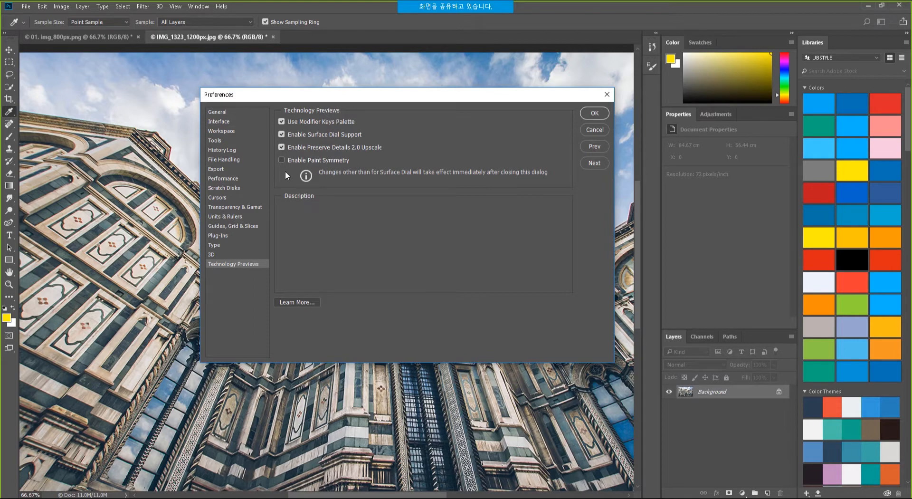
mouse_move(301, 162)
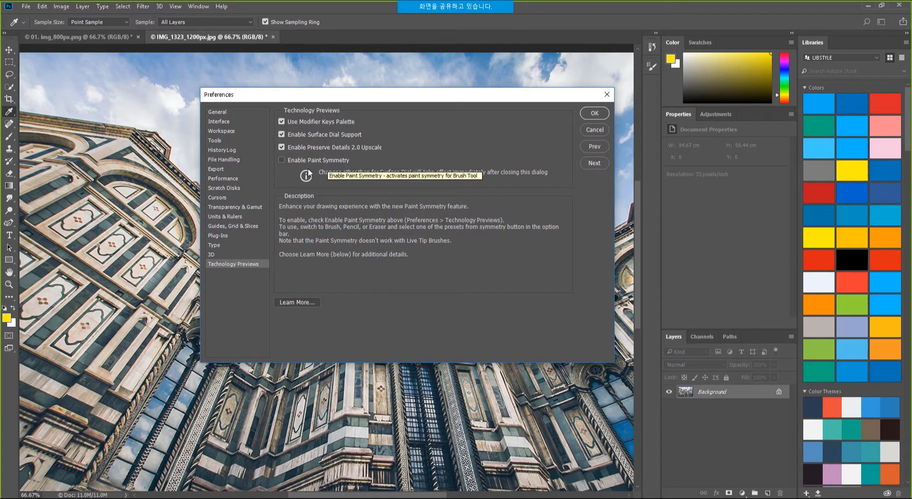
left_click(282, 159)
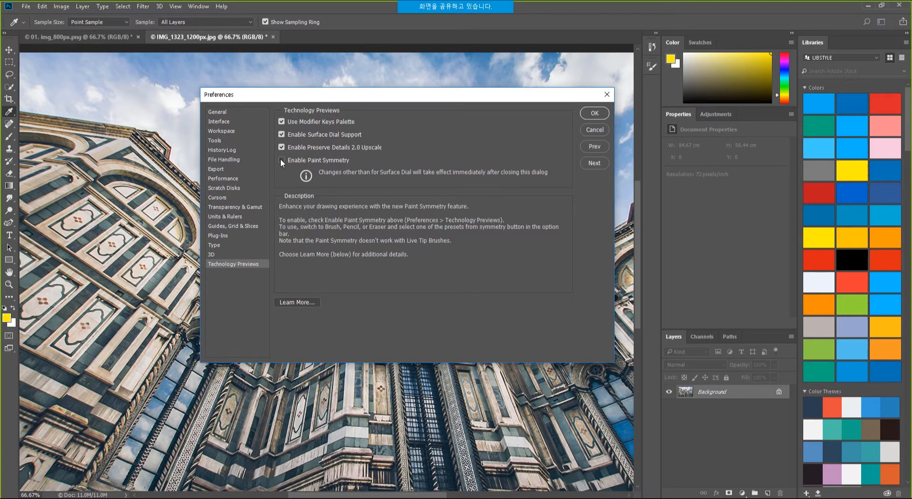
left_click(595, 114)
key("t")
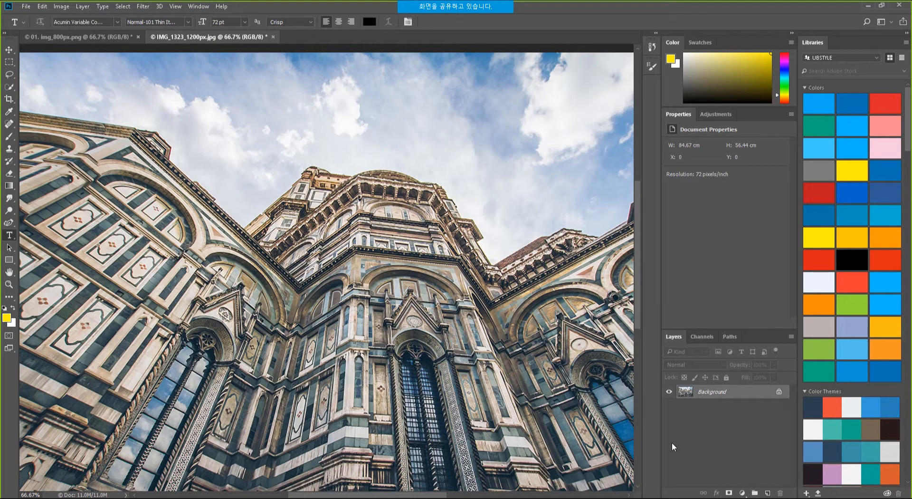
Open Butterfly.psd from the Adobe CC folder '05. [PS] 페인트 대칭' in Photoshop.
key("alt+Tab")
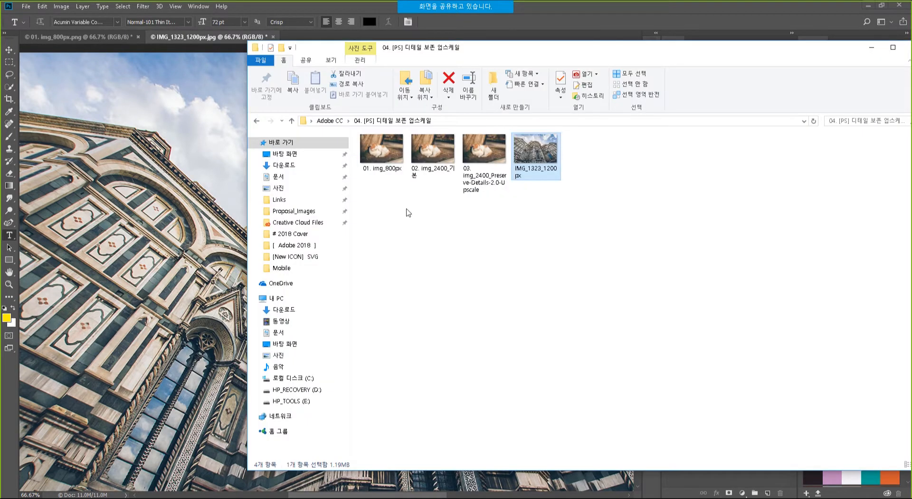
left_click(330, 121)
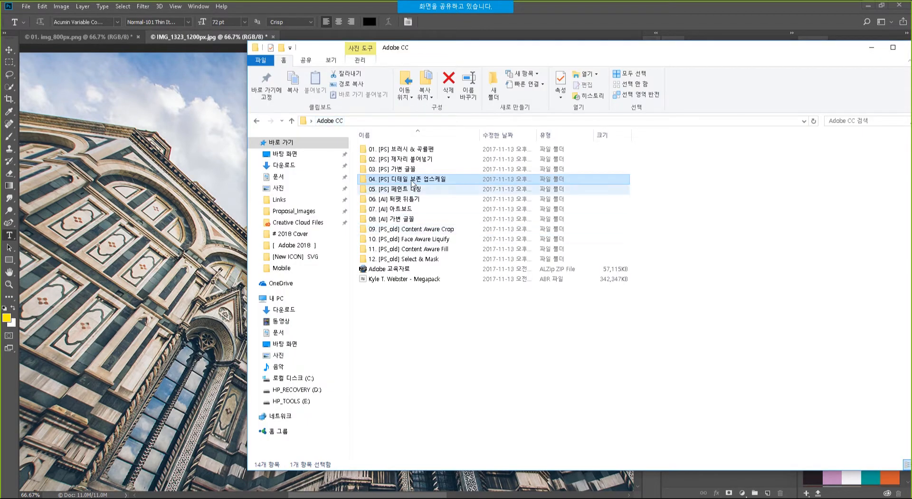
double_click(411, 187)
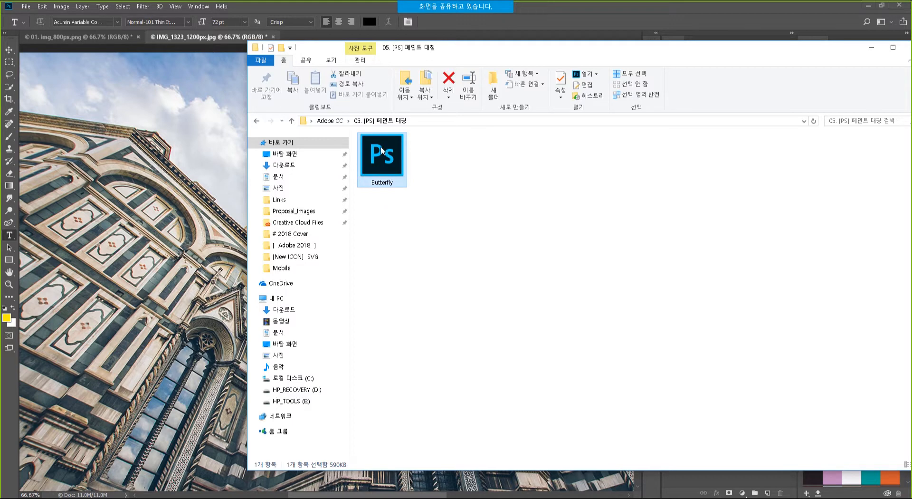
double_click(381, 151)
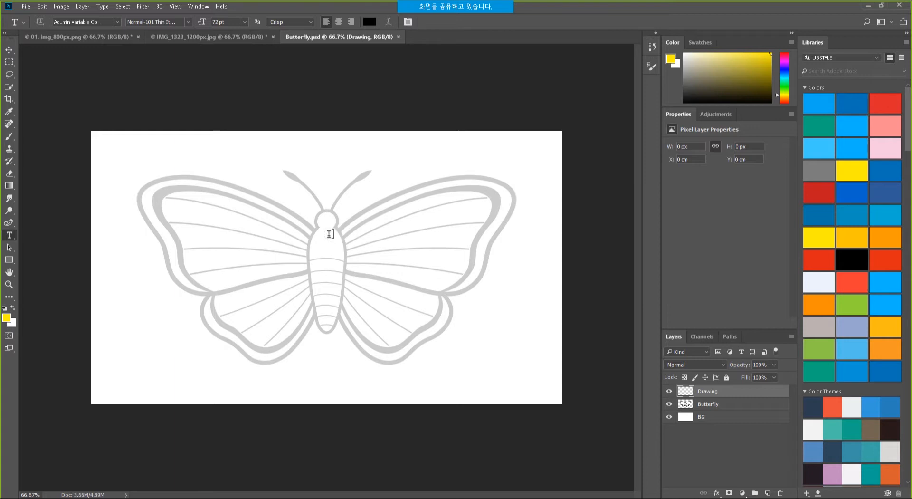
Choose the Brush tool with the 10 px Kyle's Drawing Box preset from Dry Media Brushes.
left_click(13, 138)
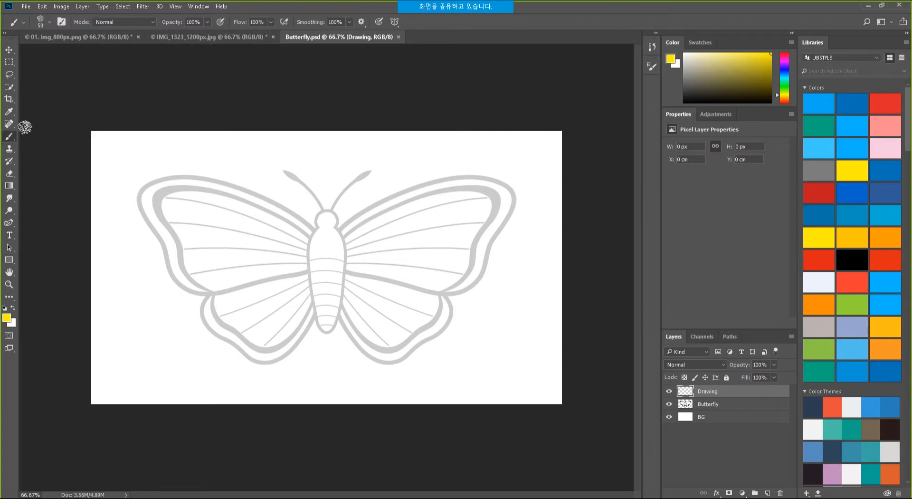
left_click(50, 21)
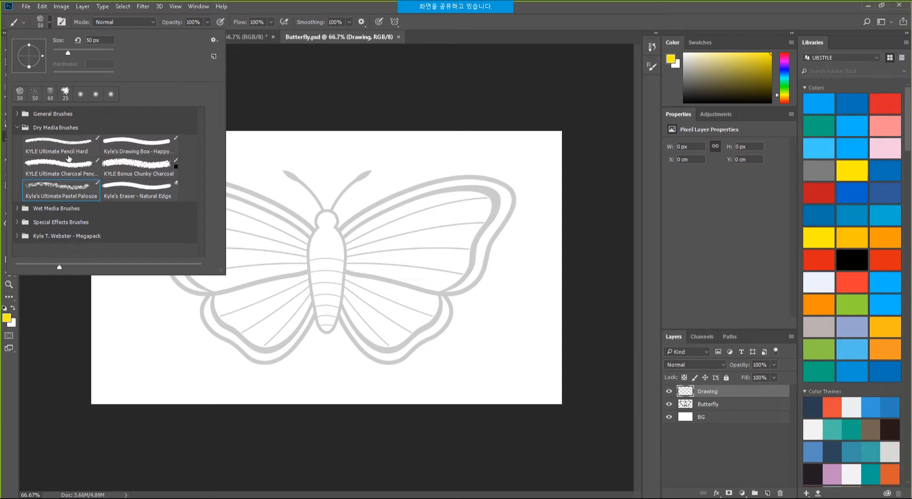
left_click(151, 145)
left_click(458, 22)
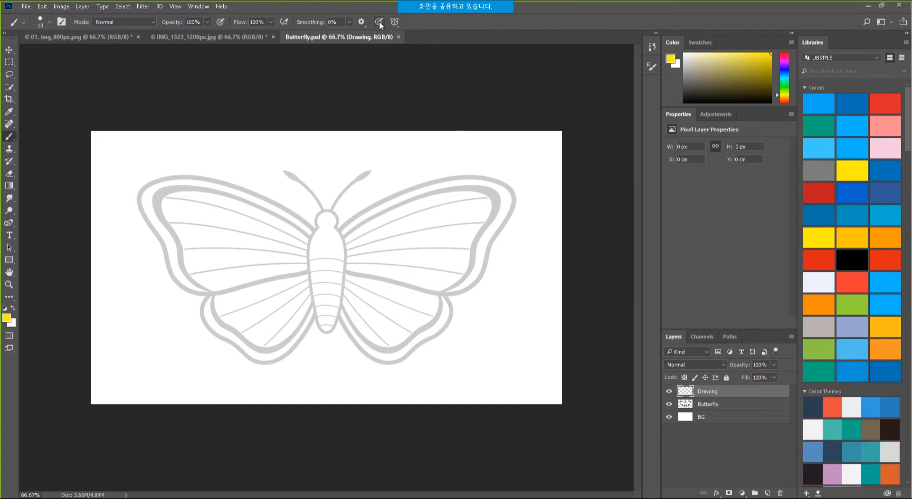
key("super+plus")
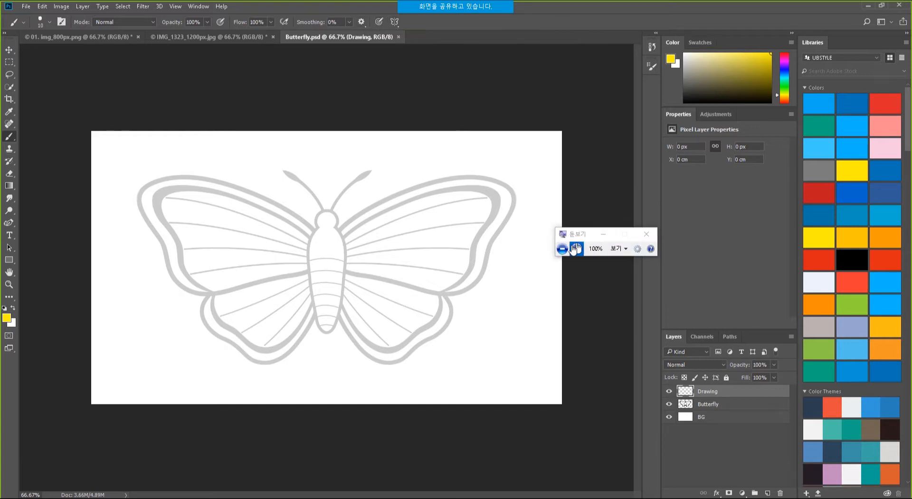
Add a New Vertical symmetry axis down the butterfly's body from the Symmetry options.
left_click(575, 248)
left_click(576, 248)
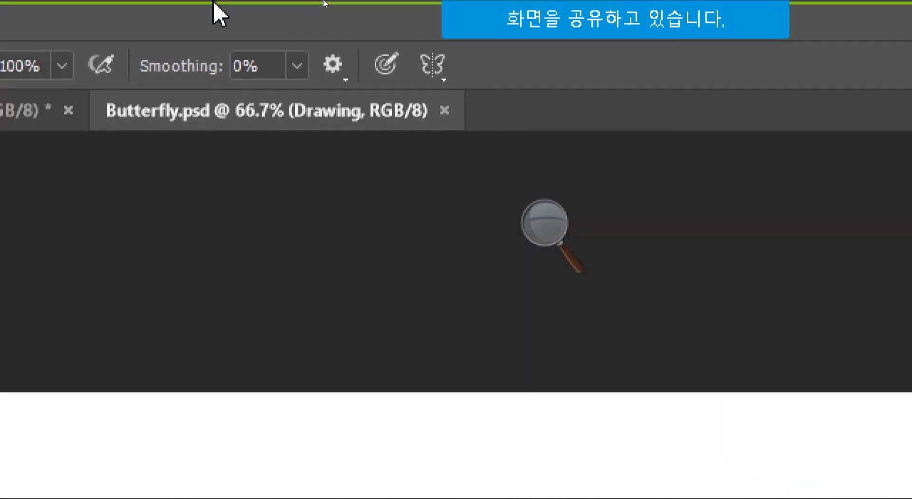
left_click(331, 66)
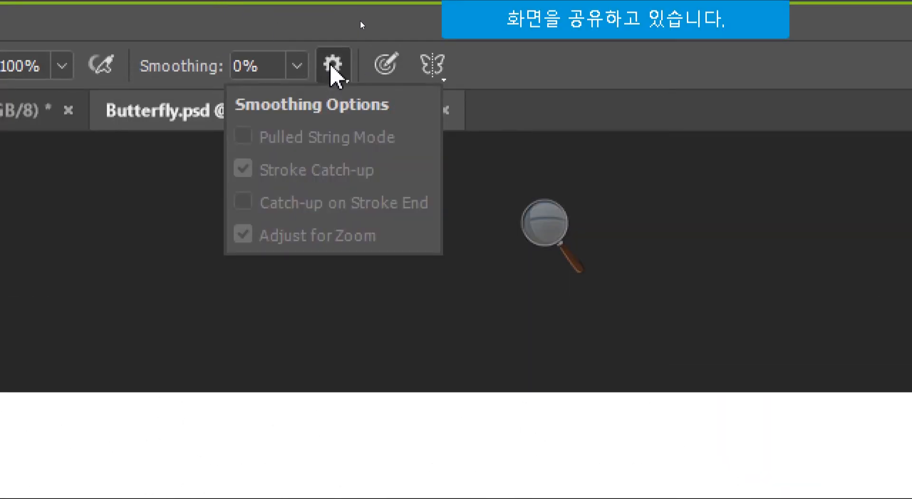
left_click(273, 13)
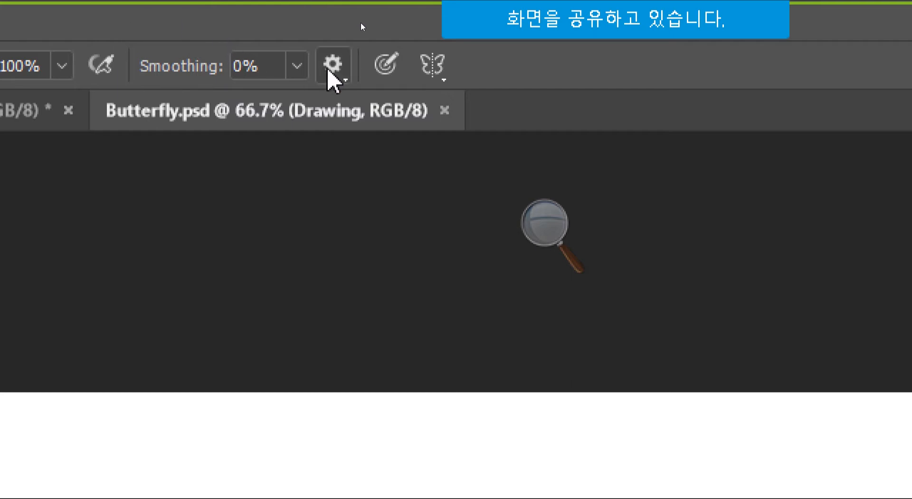
left_click(440, 81)
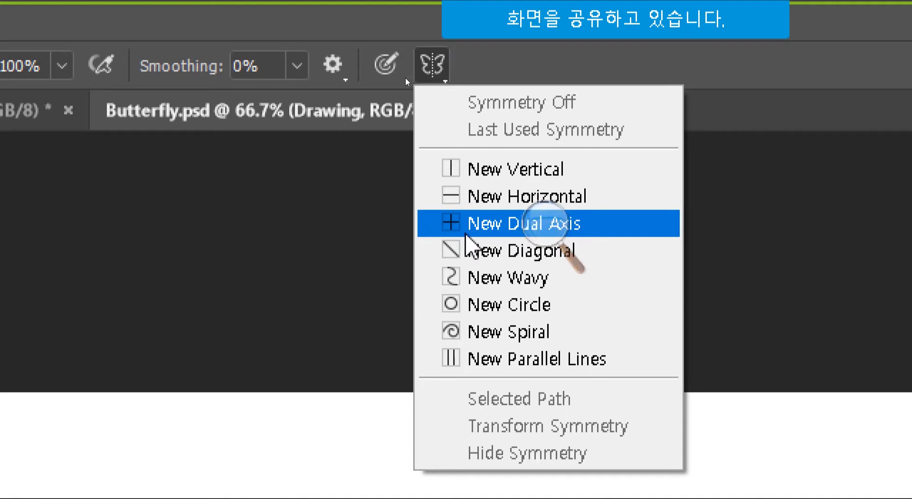
mouse_move(523, 25)
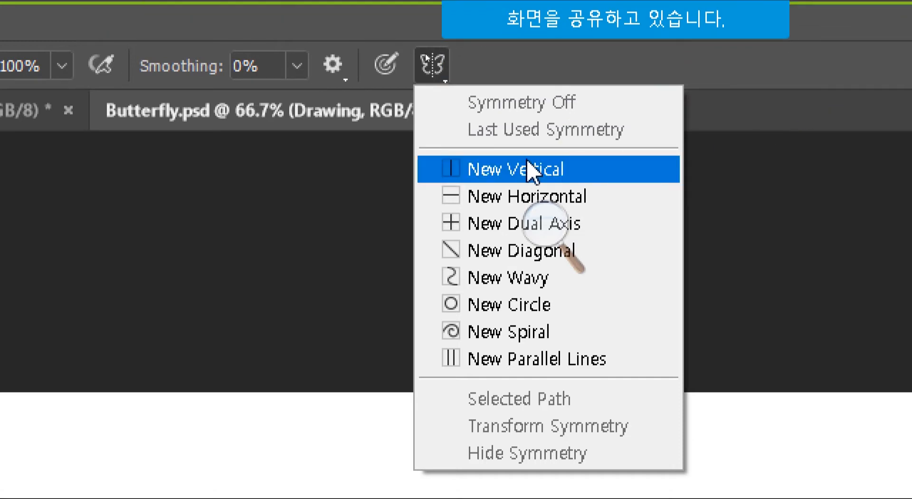
left_click(512, 171)
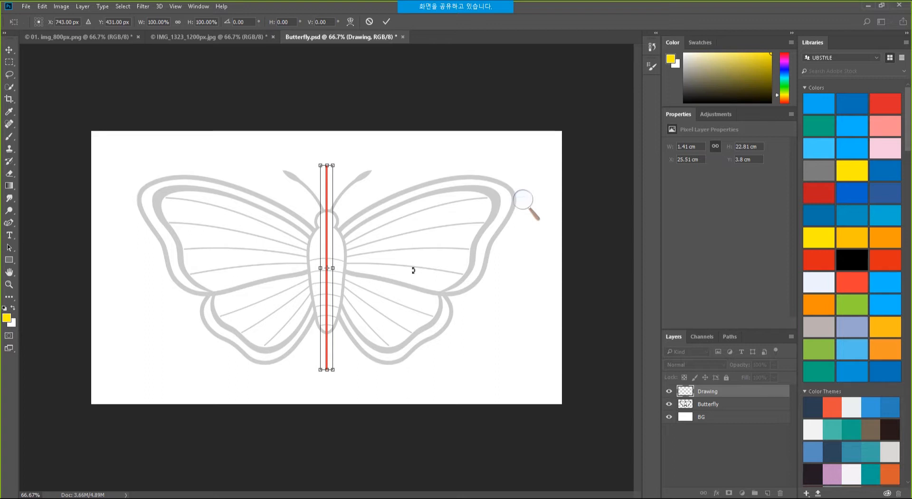
Commit the symmetry axis, pick blue Swatch 4 and set Smoothing to 100%.
key("Return")
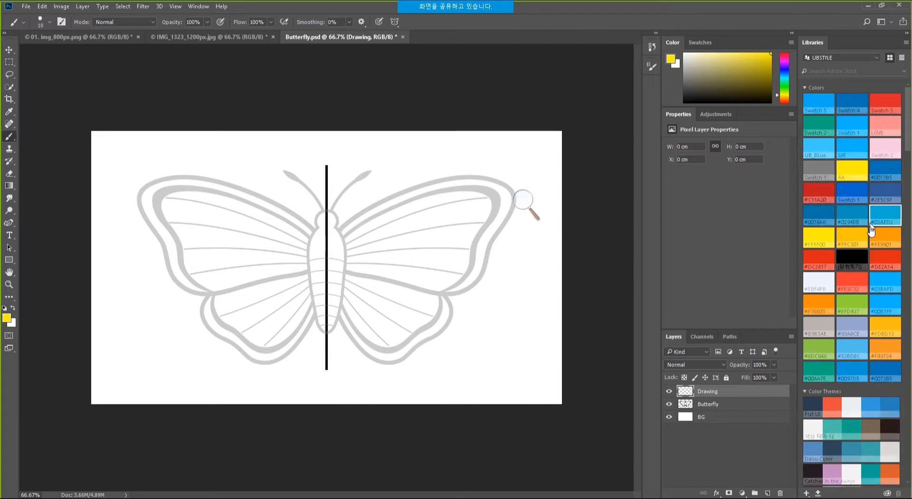
left_click(853, 106)
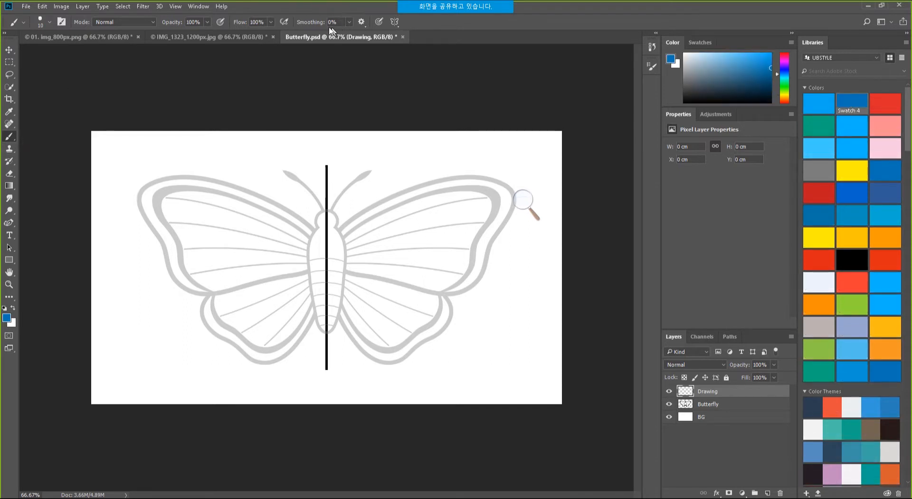
left_click(351, 22)
left_click(434, 21)
Paint a mirrored blue test stroke over the head and upper wings, then undo it.
left_click_drag(333, 211, 337, 214)
mouse_move(339, 228)
left_mouse_down()
mouse_move(437, 180)
mouse_move(503, 194)
left_mouse_up()
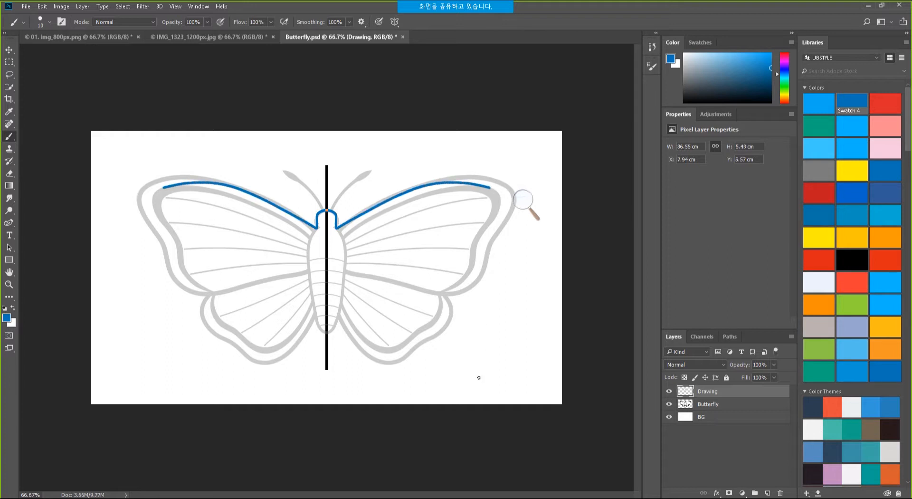
key("ctrl+z")
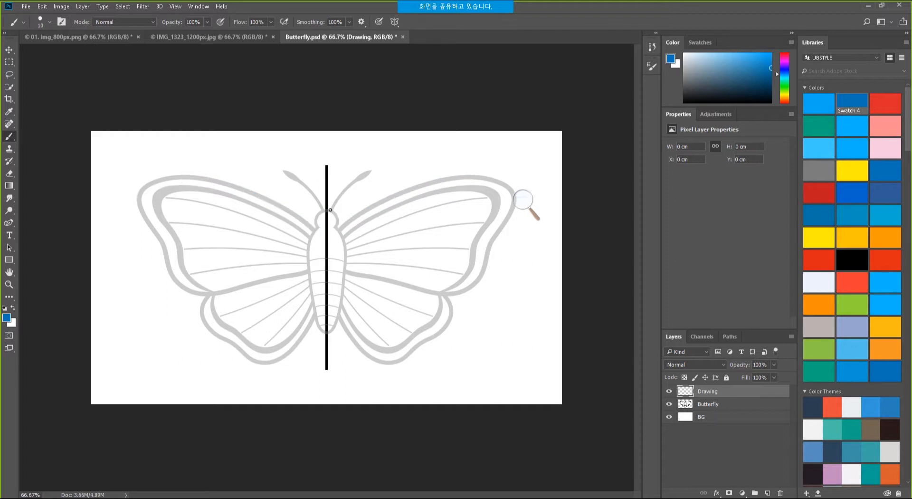
Trace the head, upper and lower wing edges, body and antennae with mirrored blue strokes.
left_click_drag(328, 210, 338, 217)
mouse_move(349, 220)
left_mouse_down()
mouse_move(409, 189)
mouse_move(463, 179)
mouse_move(493, 180)
mouse_move(517, 198)
mouse_move(470, 287)
mouse_move(428, 295)
mouse_move(334, 269)
left_mouse_up()
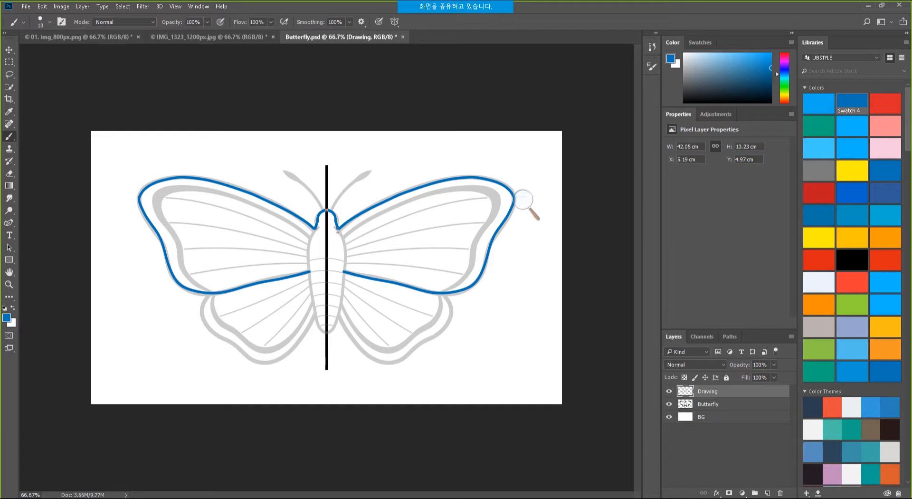
left_click_drag(347, 254, 339, 315)
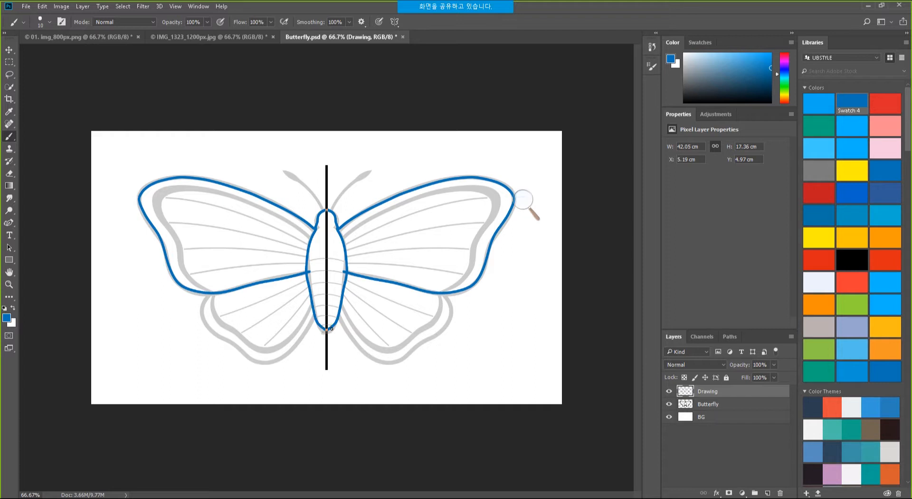
mouse_move(355, 229)
left_mouse_down()
mouse_move(429, 192)
mouse_move(479, 188)
mouse_move(500, 203)
mouse_move(471, 245)
left_mouse_up()
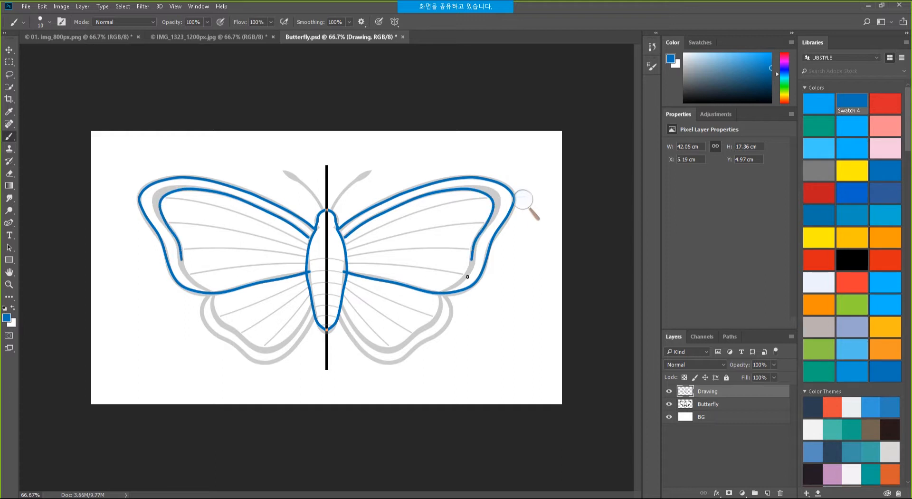
left_click_drag(468, 276, 448, 294)
mouse_move(456, 313)
left_mouse_down()
mouse_move(452, 334)
mouse_move(385, 371)
mouse_move(361, 360)
mouse_move(334, 305)
left_mouse_up()
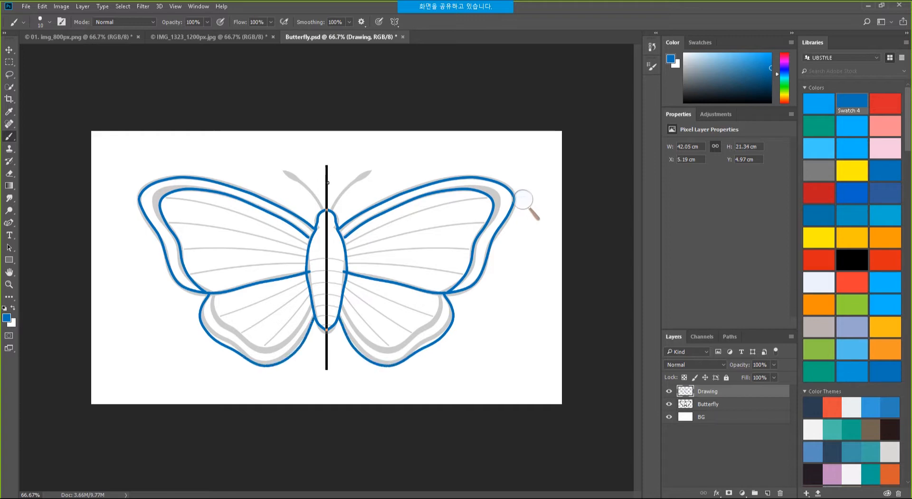
left_click_drag(335, 200, 364, 176)
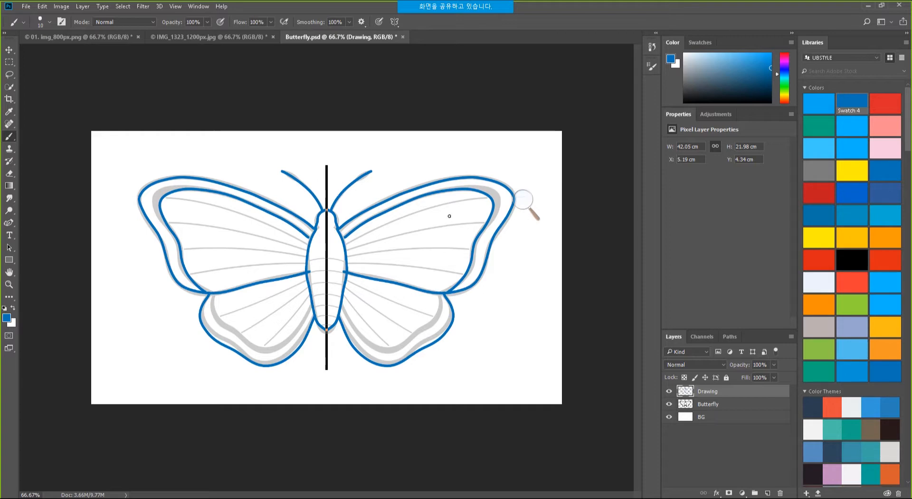
Hide the Butterfly and Drawing layers and add a new Layer 1 above BG.
left_click(669, 391)
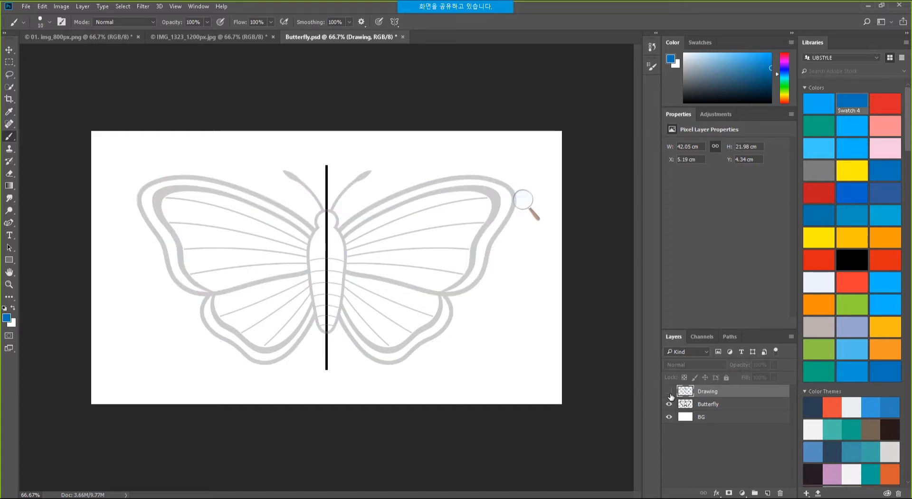
left_click(669, 391)
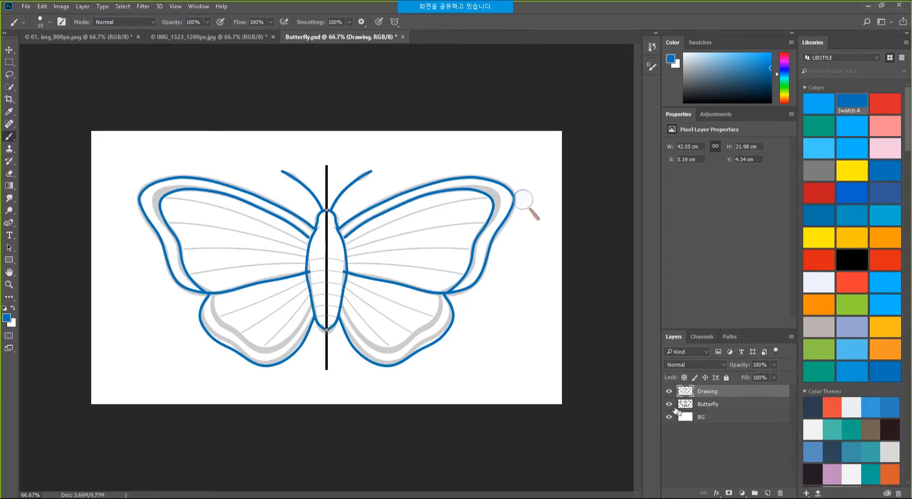
left_click(669, 404)
left_click(669, 391)
left_click(698, 416)
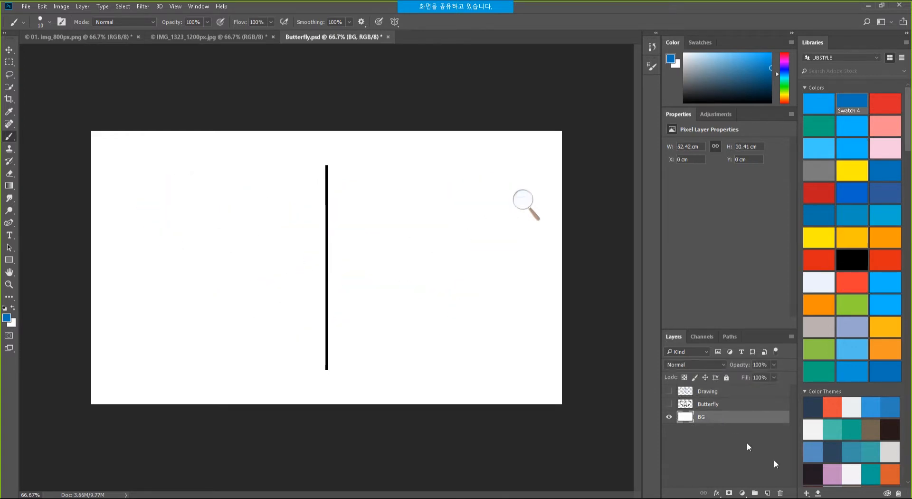
left_click(768, 493)
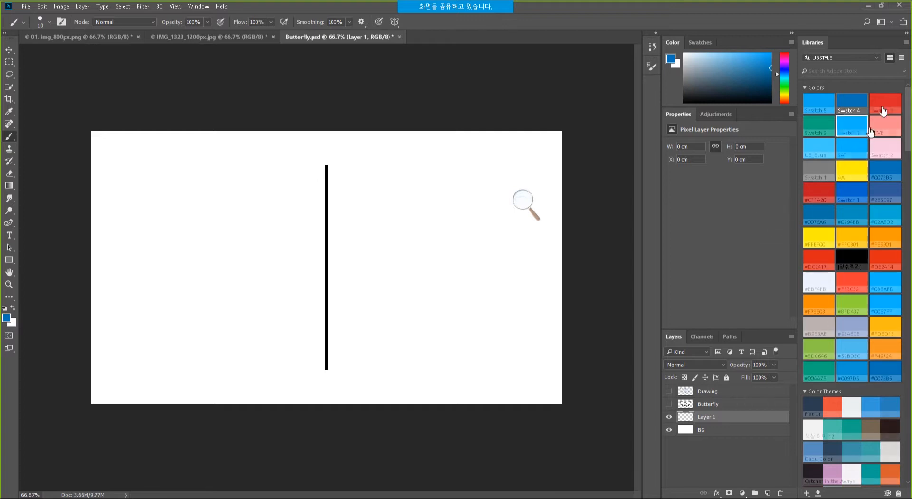
Paint a mirrored red heart across the centre line using Swatch 3.
left_click(883, 111)
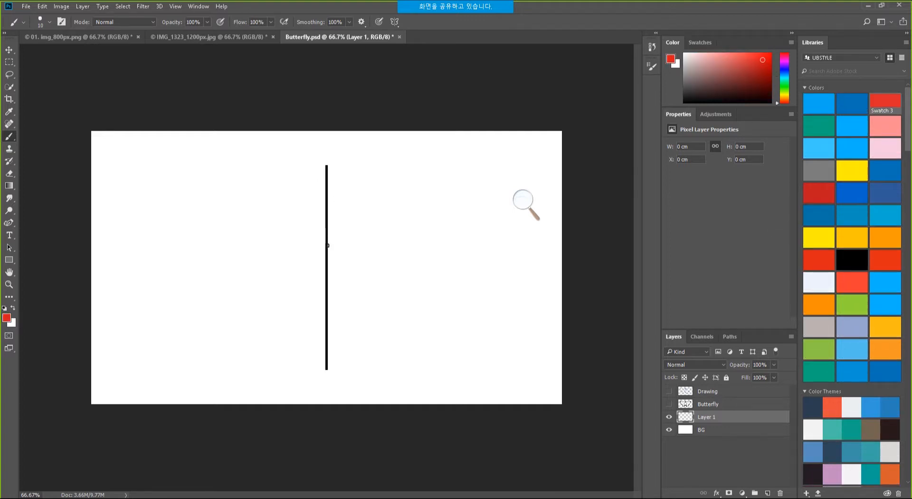
mouse_move(340, 220)
left_mouse_down()
mouse_move(425, 181)
mouse_move(456, 198)
mouse_move(475, 250)
mouse_move(461, 276)
mouse_move(375, 320)
mouse_move(327, 372)
left_mouse_up()
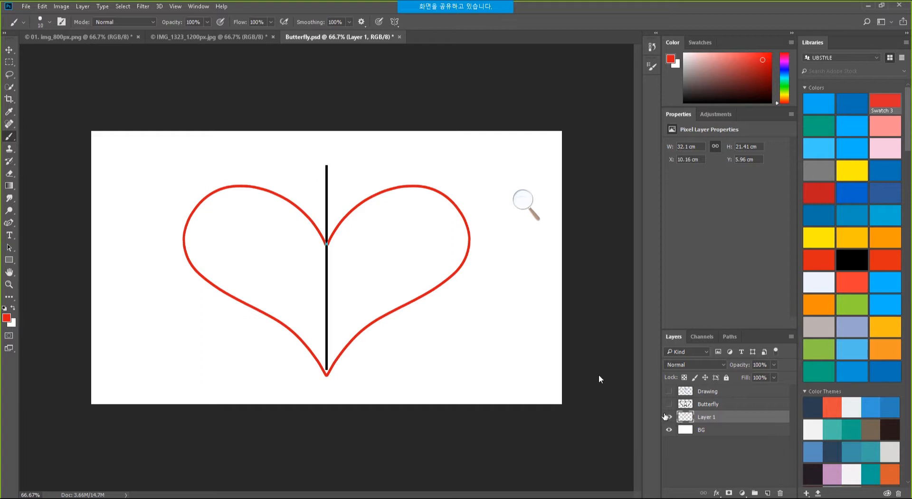
left_click(695, 444)
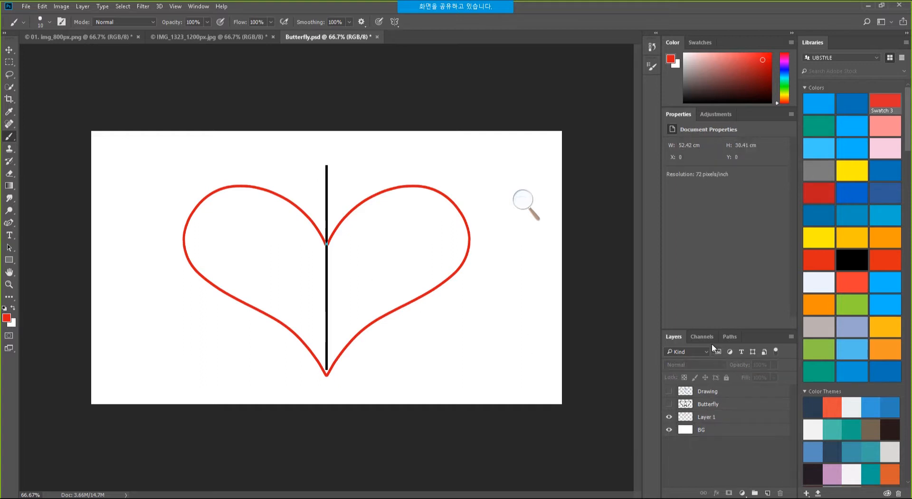
Select and deselect the Vertical Symmetry 1 path in the Paths panel to hide the axis line.
left_click(729, 337)
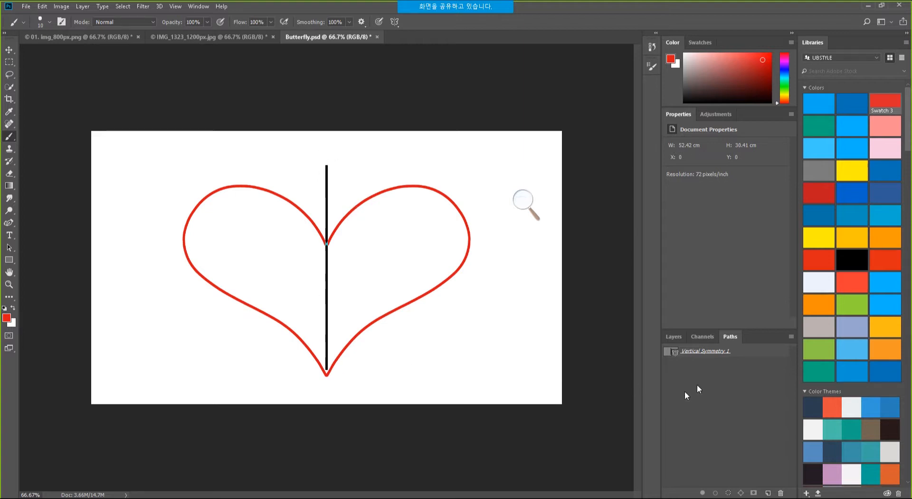
left_click(759, 354)
left_click(760, 397)
left_click(700, 337)
left_click(679, 337)
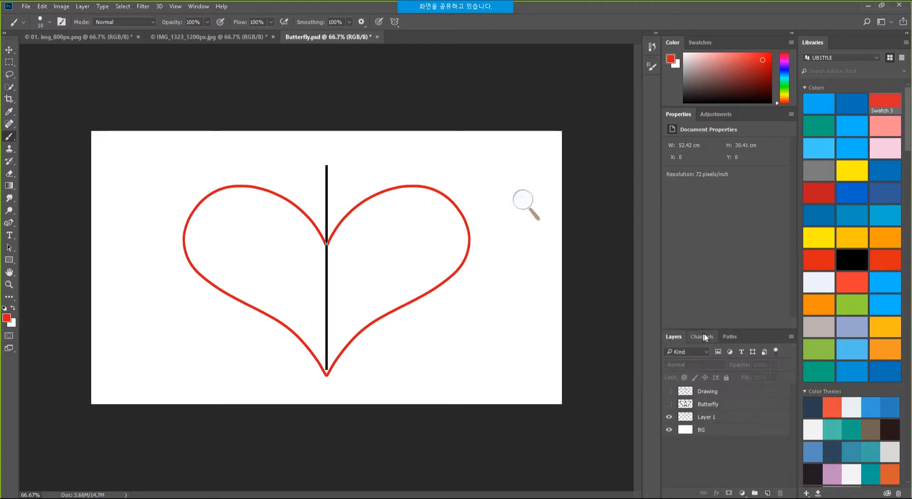
left_click(702, 336)
left_click(732, 337)
left_click(742, 353)
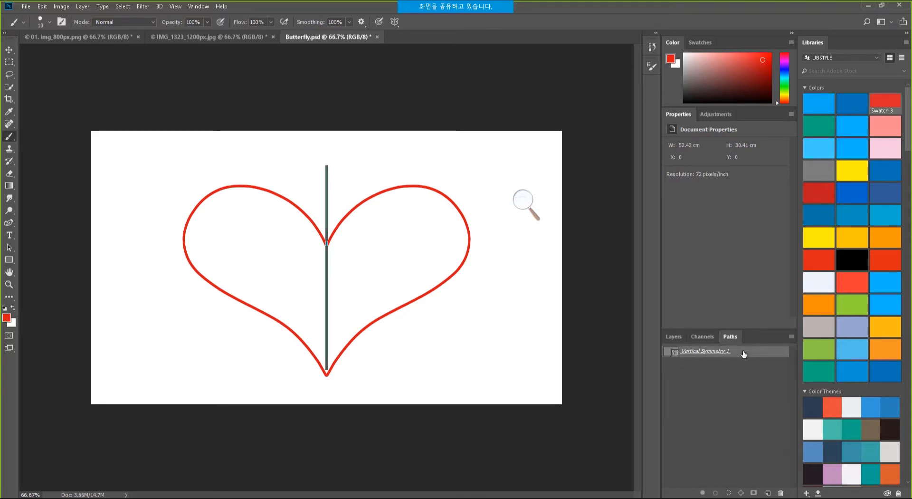
left_click(743, 370)
Pick the Rectangular Marquee tool and select Layer 1 with the heart in the Layers panel.
left_click(11, 63)
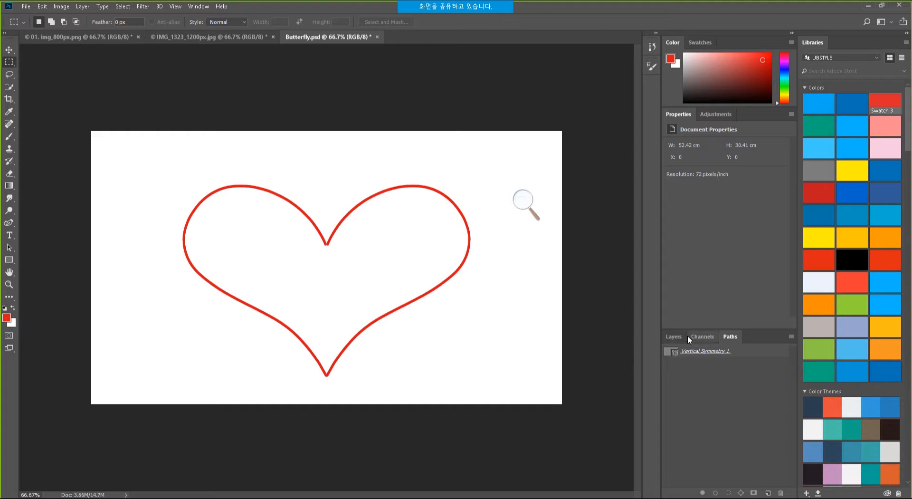
left_click(675, 336)
left_click(674, 393)
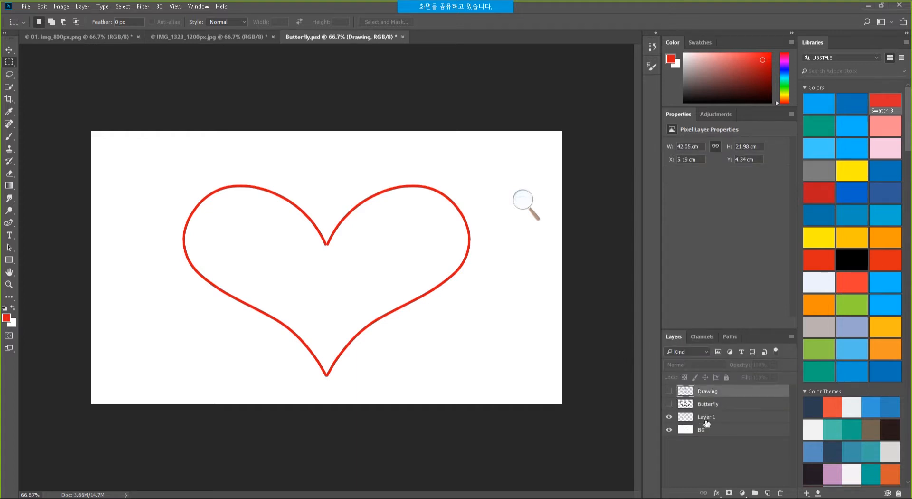
left_click(706, 419)
left_click(670, 418)
Start Edit > Transform > Warp on the red heart and pull its top, left side and bottom.
left_click(669, 417)
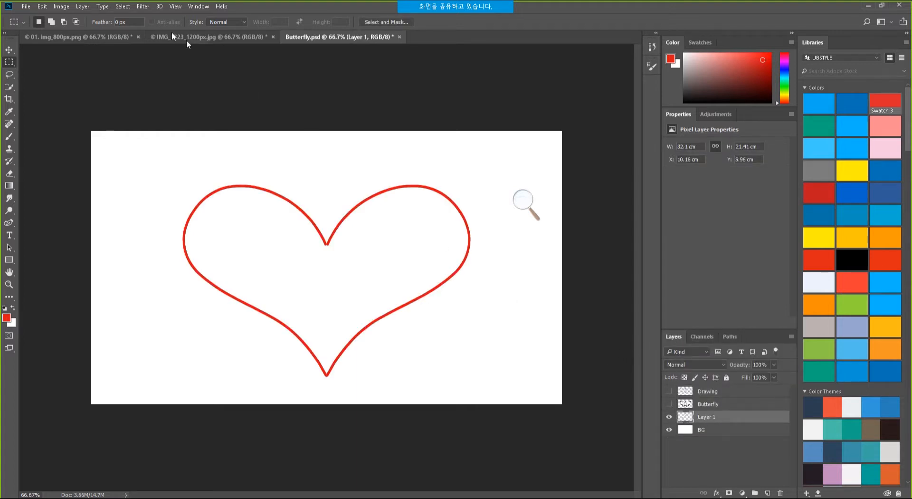
left_click(59, 7)
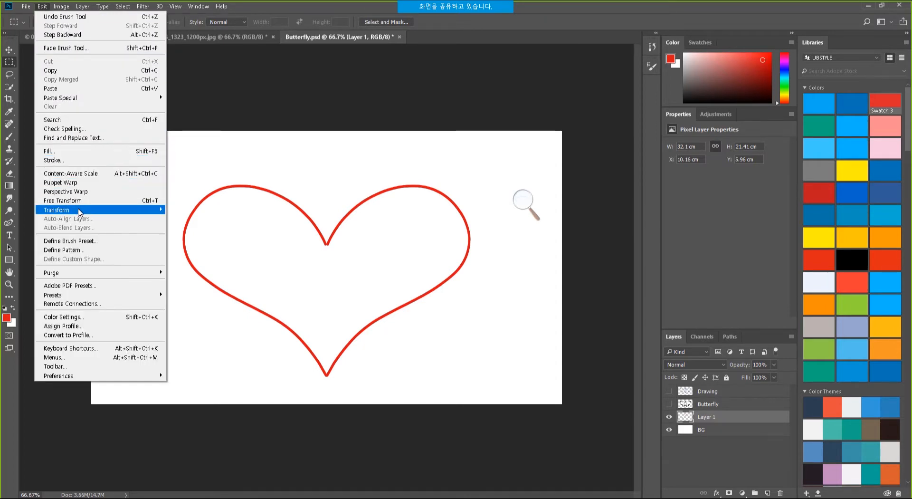
mouse_move(79, 212)
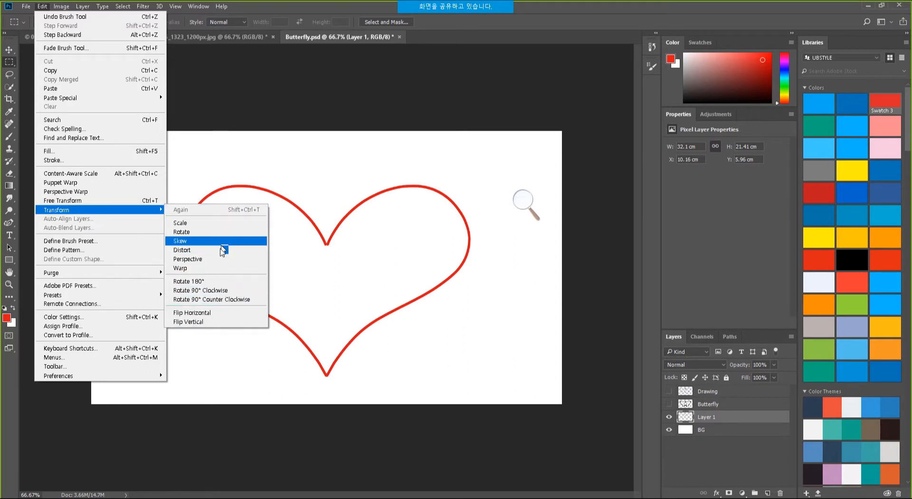
left_click(211, 272)
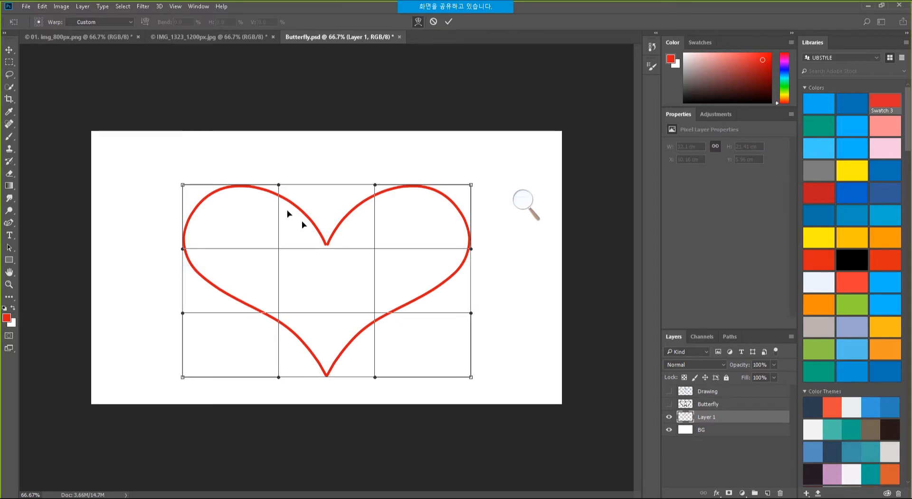
left_click_drag(278, 184, 267, 166)
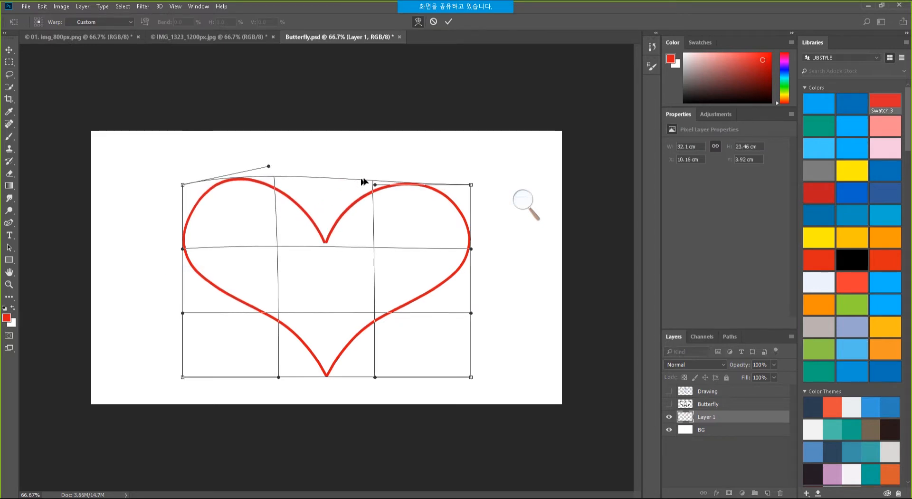
left_click_drag(374, 185, 387, 152)
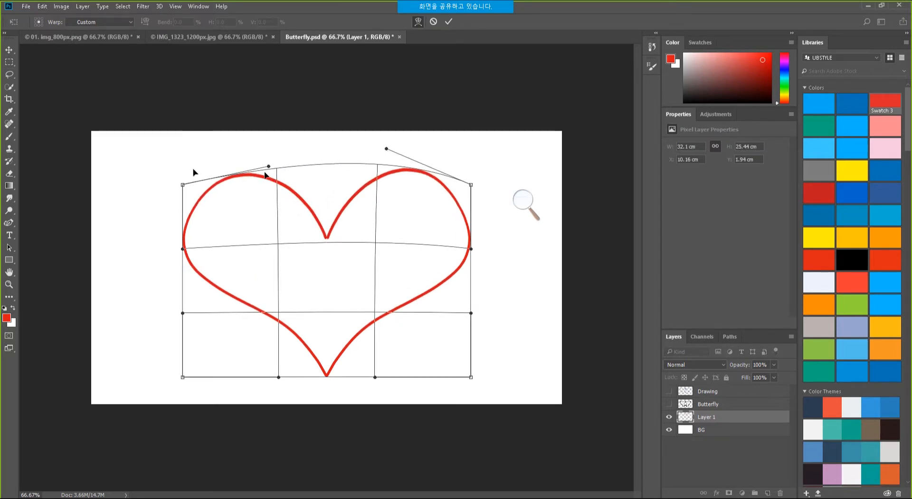
left_click_drag(183, 185, 150, 201)
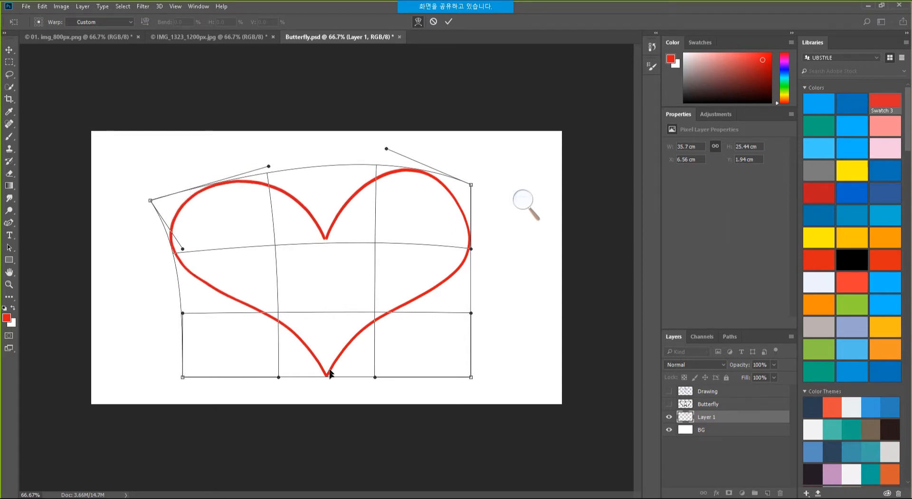
left_click_drag(278, 378, 304, 413)
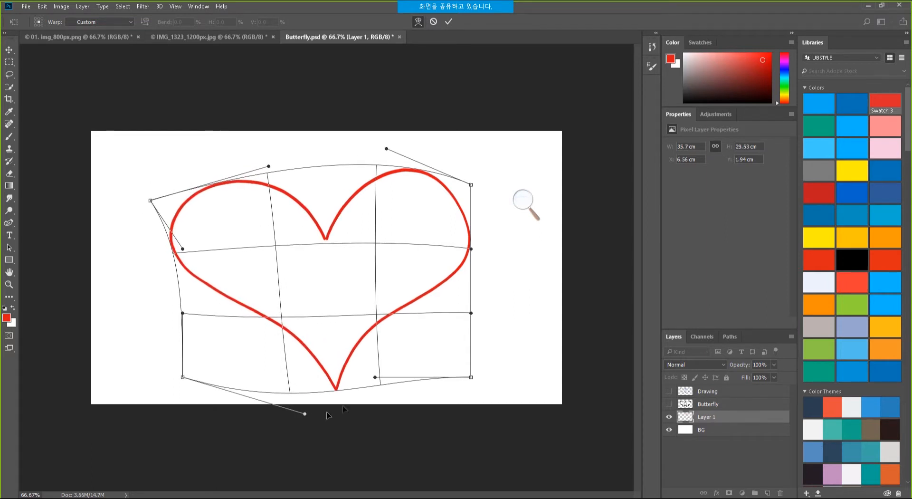
left_click_drag(375, 378, 352, 334)
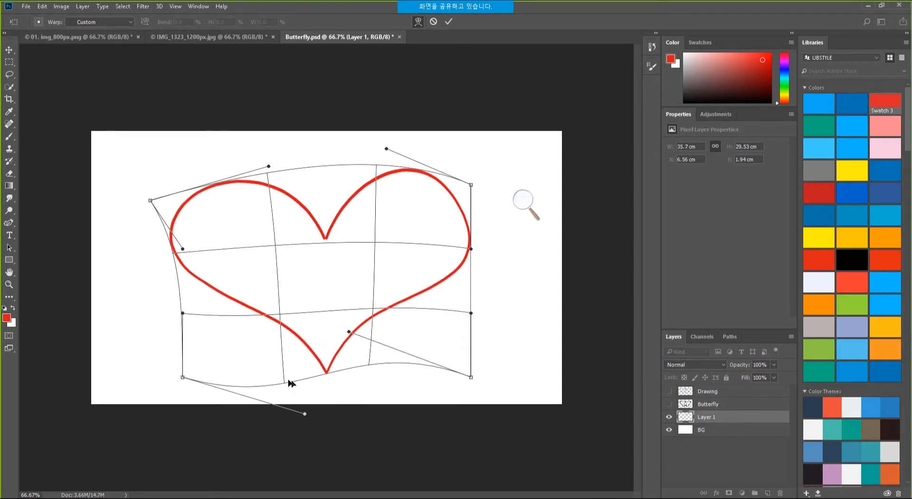
left_click_drag(292, 386, 313, 396)
left_click_drag(379, 317, 345, 259)
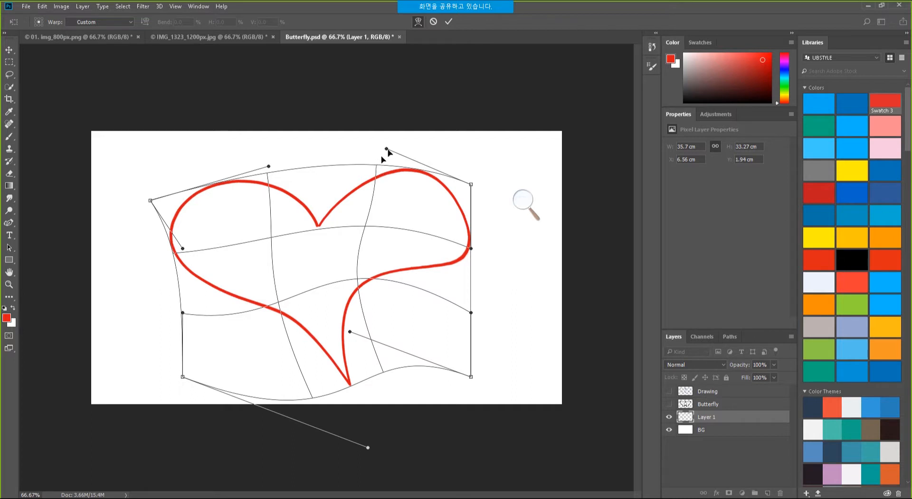
Bulge the heart's right side, flatten and shorten its bottom, then commit the warp.
left_click_drag(389, 153, 405, 121)
left_click_drag(471, 248, 497, 238)
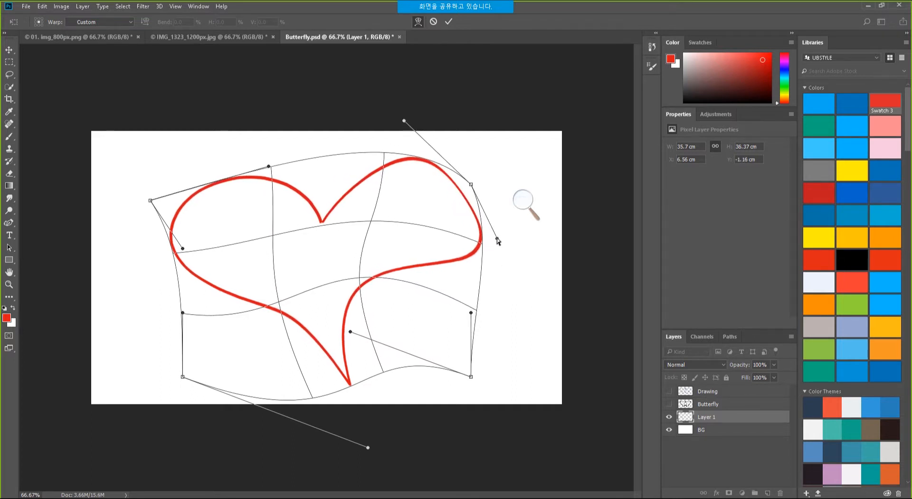
left_click_drag(404, 122, 386, 135)
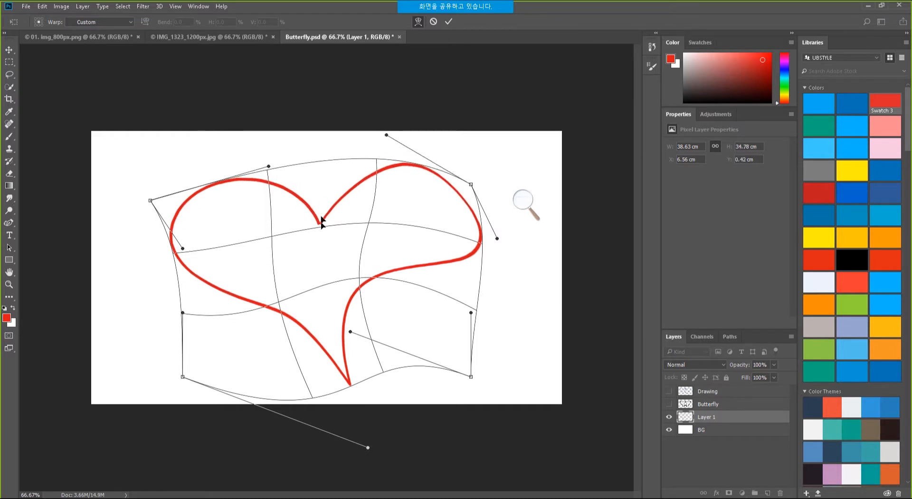
mouse_move(367, 222)
left_mouse_down()
mouse_move(348, 209)
mouse_move(352, 230)
mouse_move(362, 221)
left_mouse_up()
left_click_drag(470, 184, 475, 167)
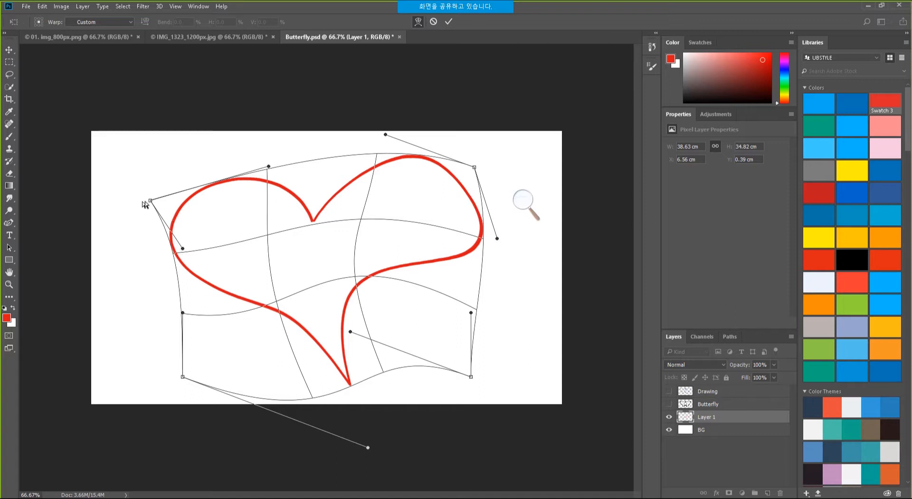
left_click_drag(150, 201, 145, 183)
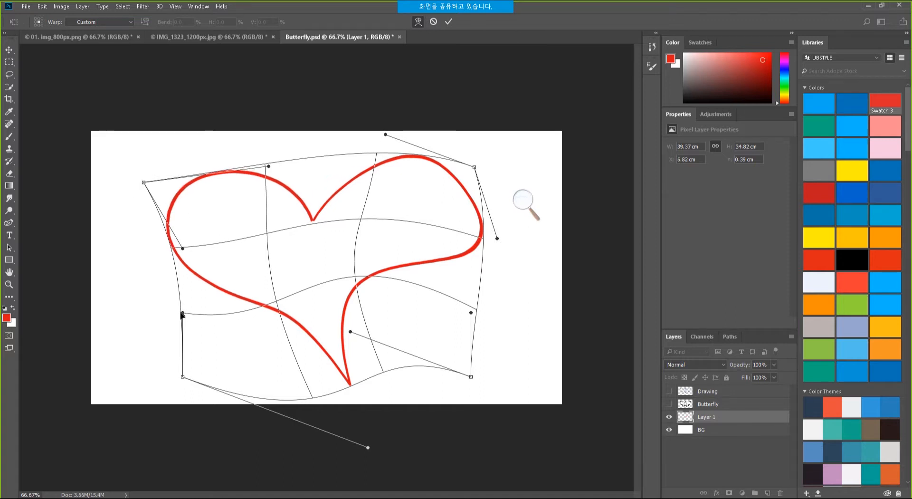
left_click_drag(183, 312, 176, 324)
left_click_drag(184, 379, 142, 377)
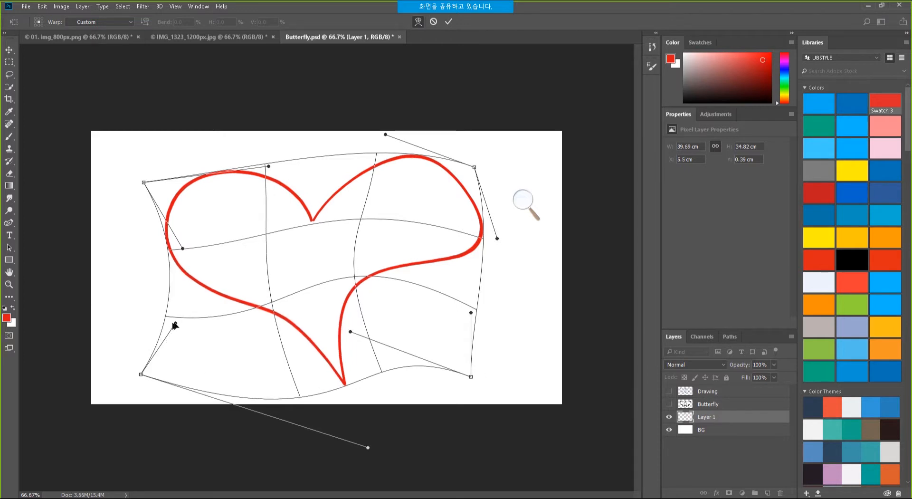
left_click_drag(177, 324, 197, 343)
left_click_drag(370, 452, 302, 390)
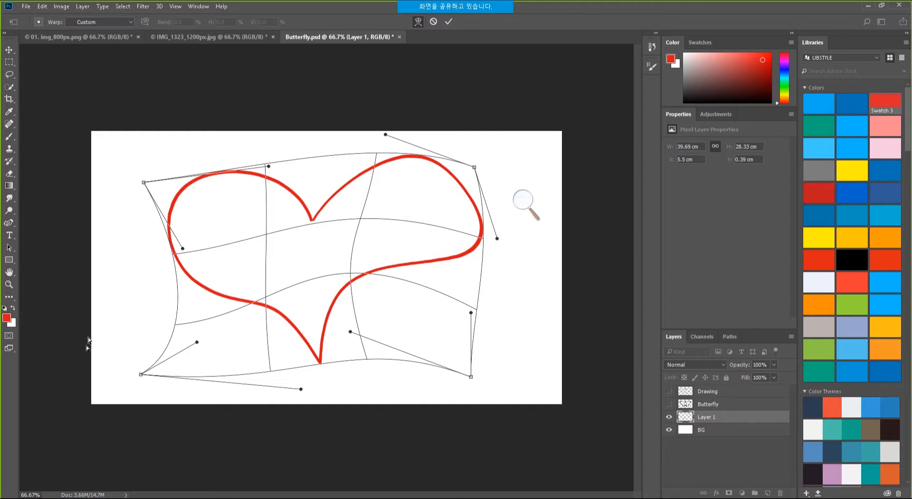
left_click_drag(268, 167, 238, 147)
key("Return")
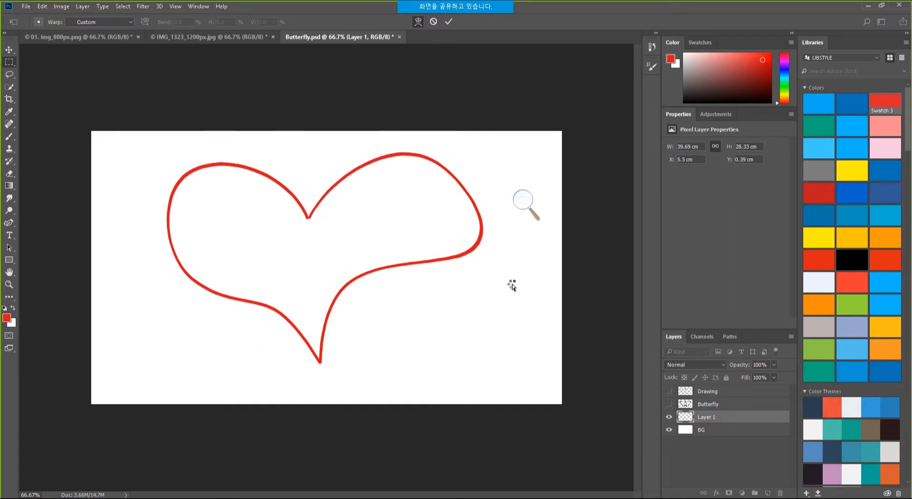
left_click(304, 497)
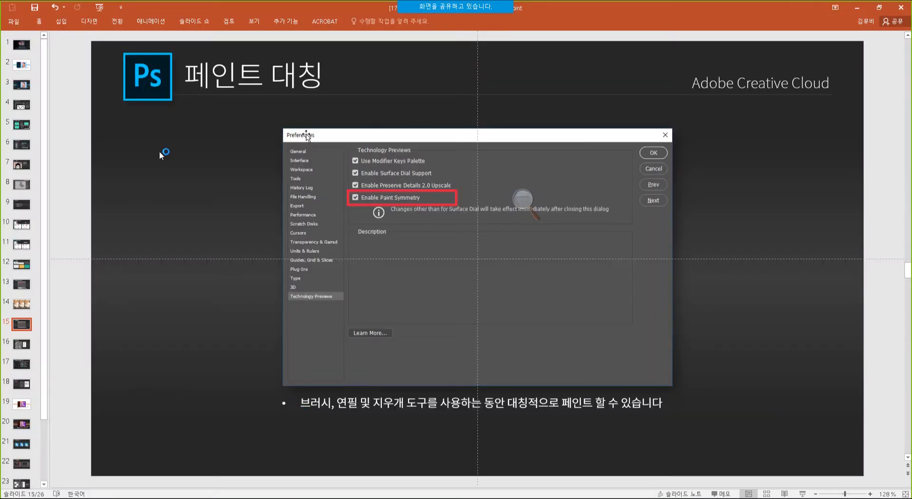
left_click(21, 345)
left_click(21, 365)
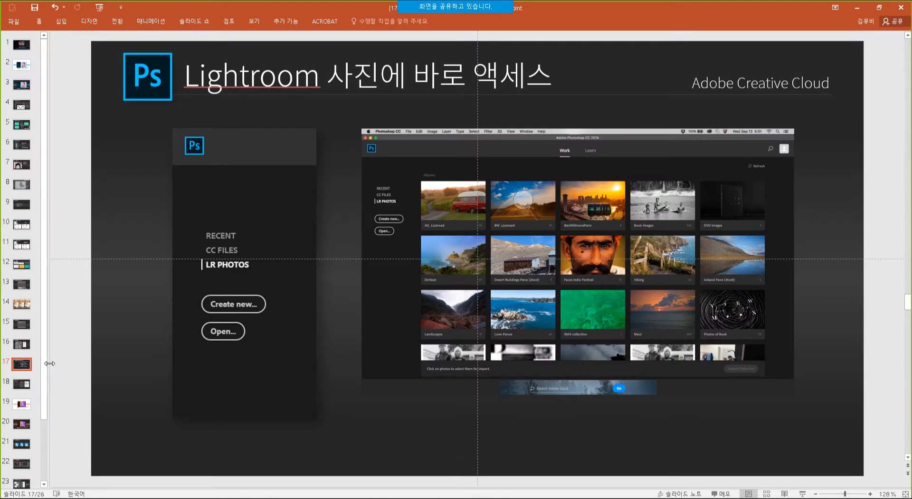
key("shift+F5")
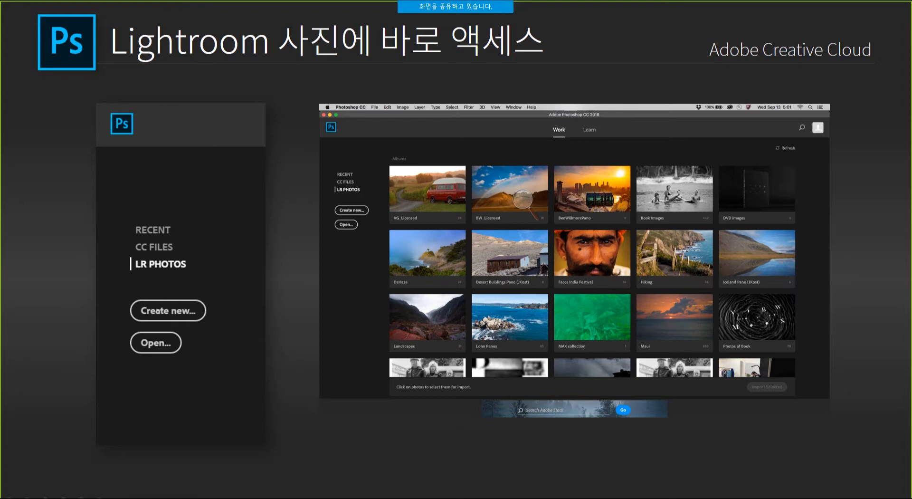
key("alt+Tab")
left_click(211, 213)
key("alt+Tab")
left_click(187, 202)
key("alt+Tab")
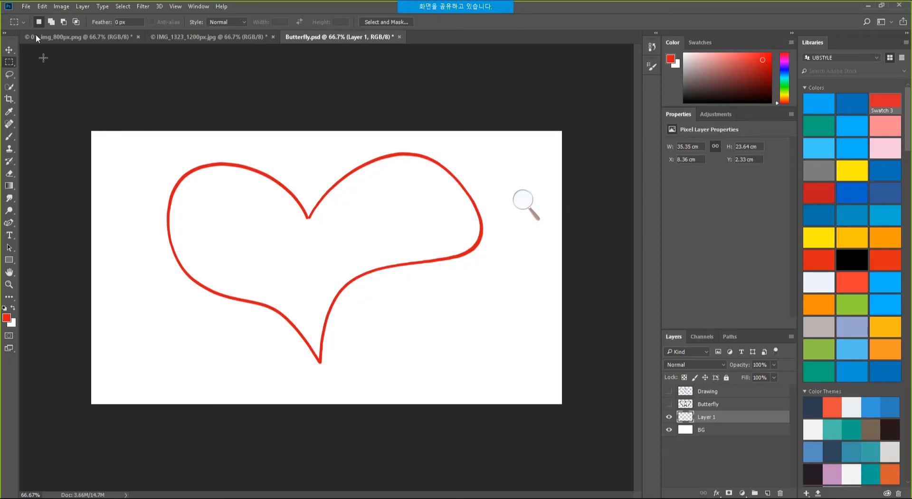
Open Photoshop's New document dialog and dismiss it.
left_click(26, 6)
left_click(34, 17)
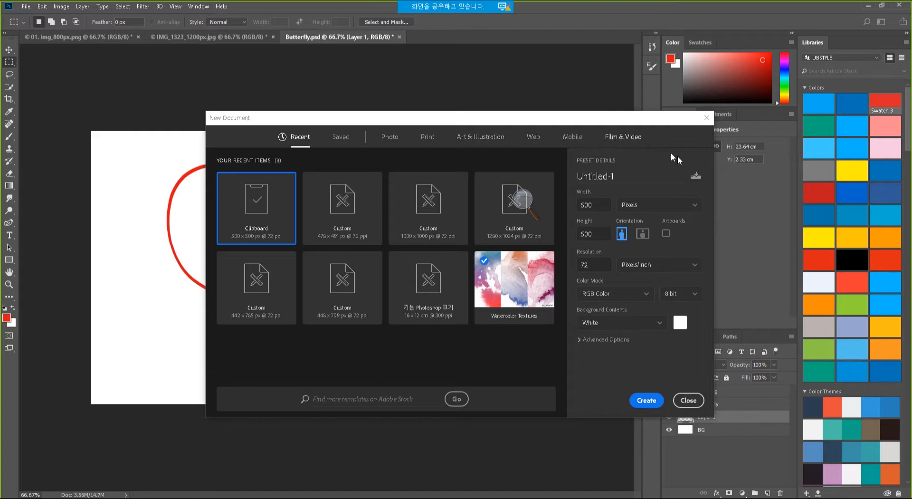
left_click(689, 401)
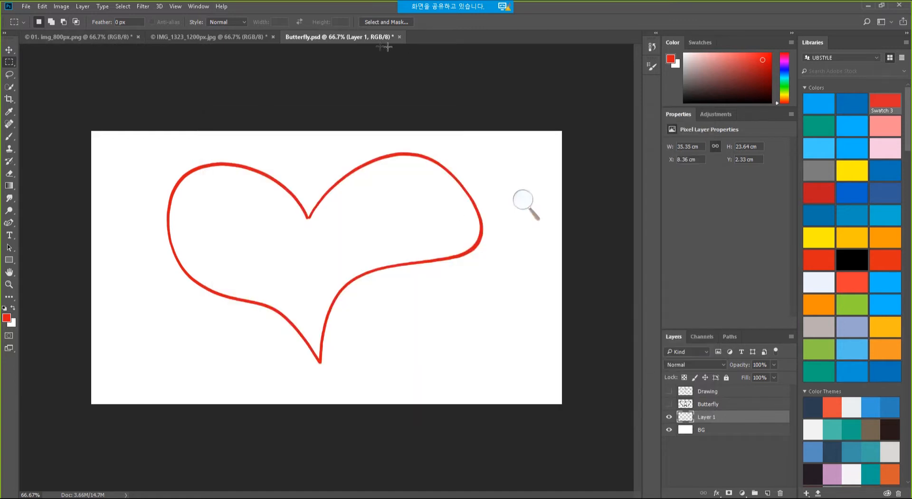
Close all documents (butterfly, city photo, cat photo) without saving.
left_click(29, 7)
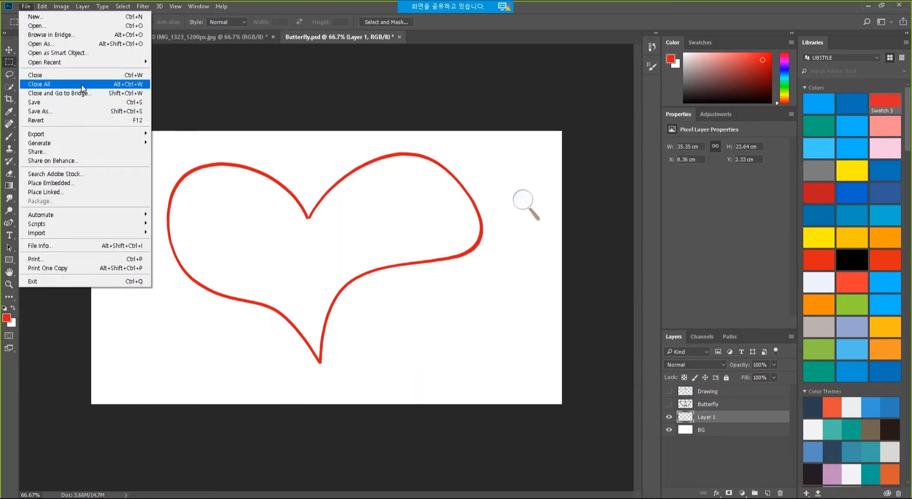
left_click(78, 85)
left_click(469, 192)
left_click(468, 192)
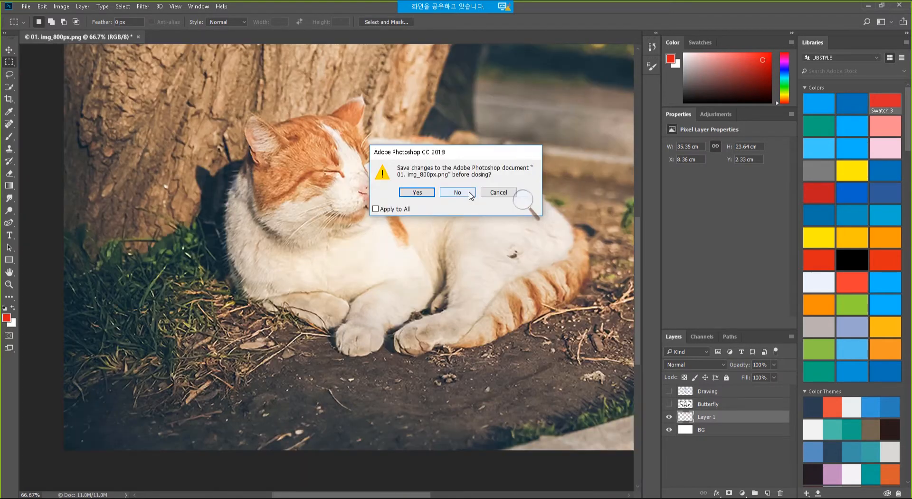
left_click(469, 192)
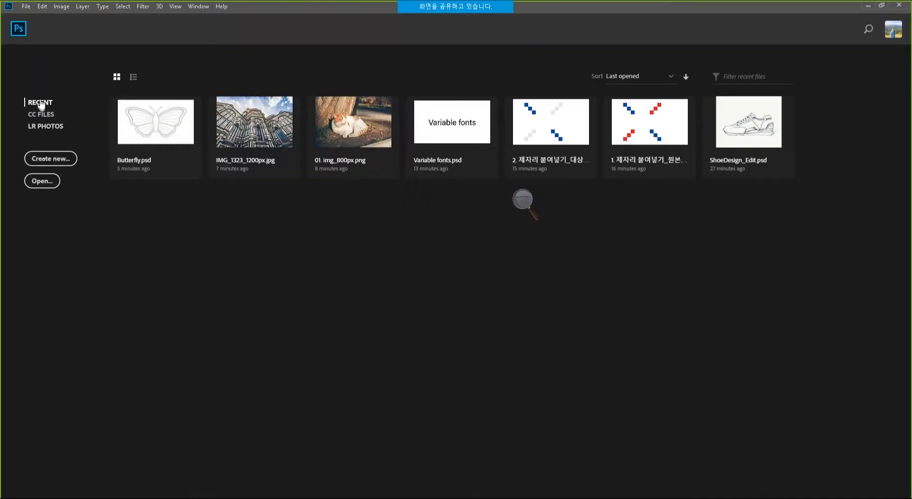
Import the Lightroom photo of hands holding a phone into Photoshop as IMG_0305.
left_click(42, 115)
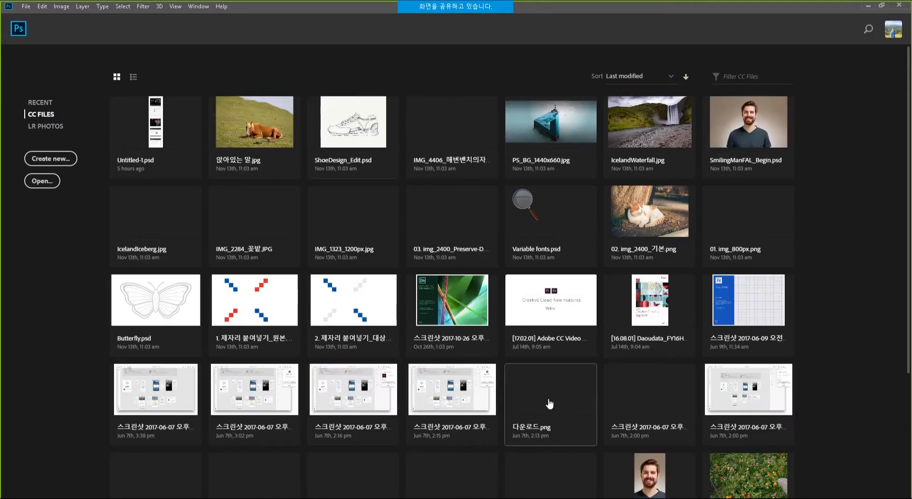
left_click(44, 129)
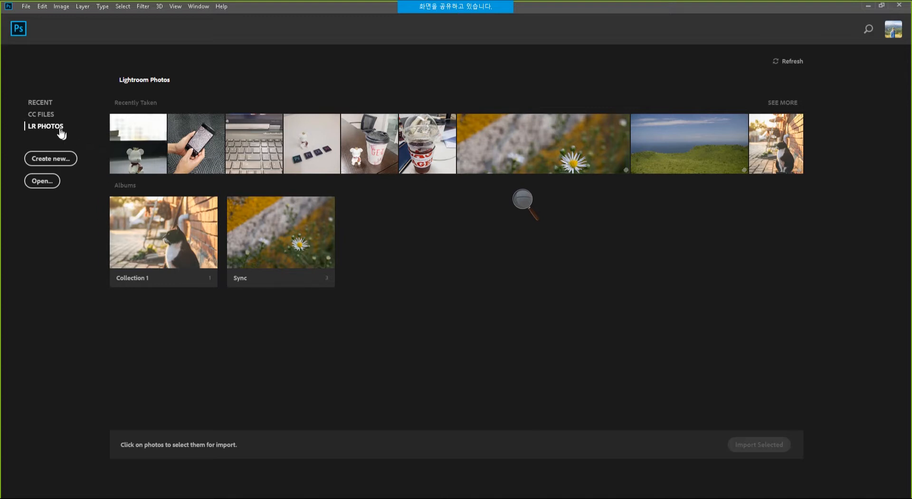
left_click(196, 166)
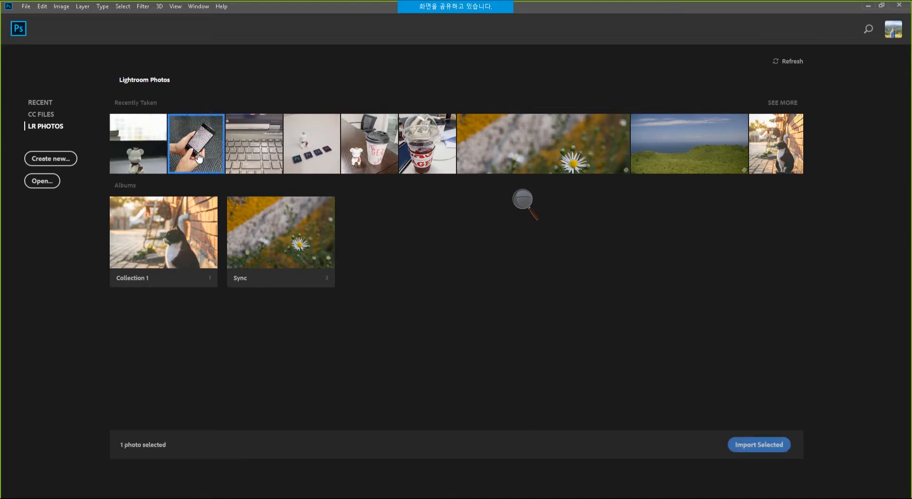
left_click(749, 445)
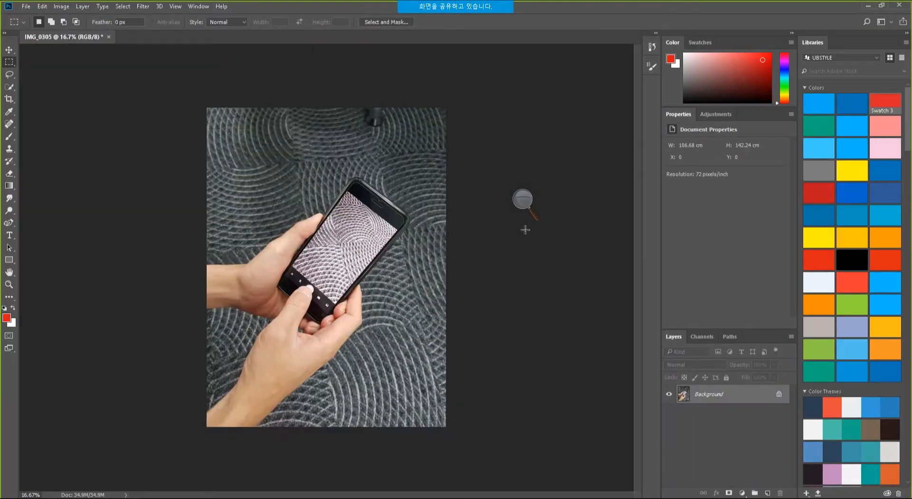
Zoom in and out on the phone photo, then show PowerPoint's quick-sharing slide 18.
left_click(348, 246, "ctrl")
left_click(348, 246, "ctrl")
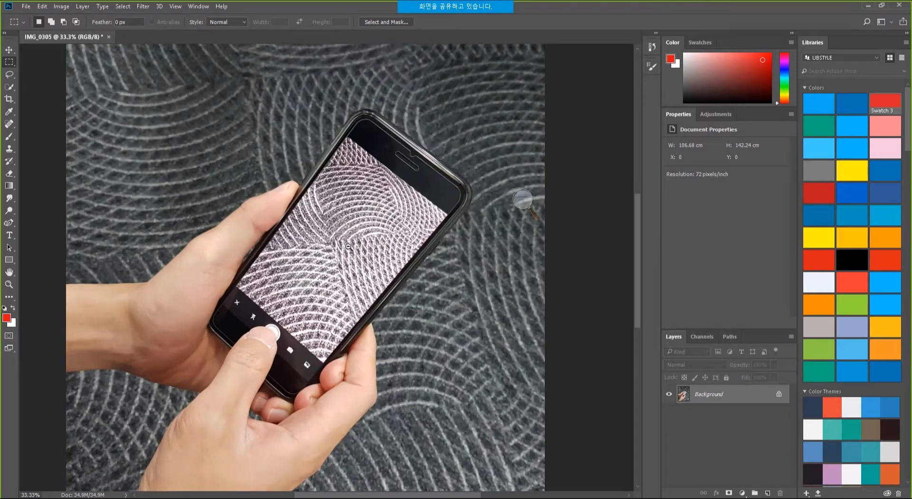
left_click(347, 246, "alt")
left_click(347, 246, "alt")
left_click(348, 246, "alt")
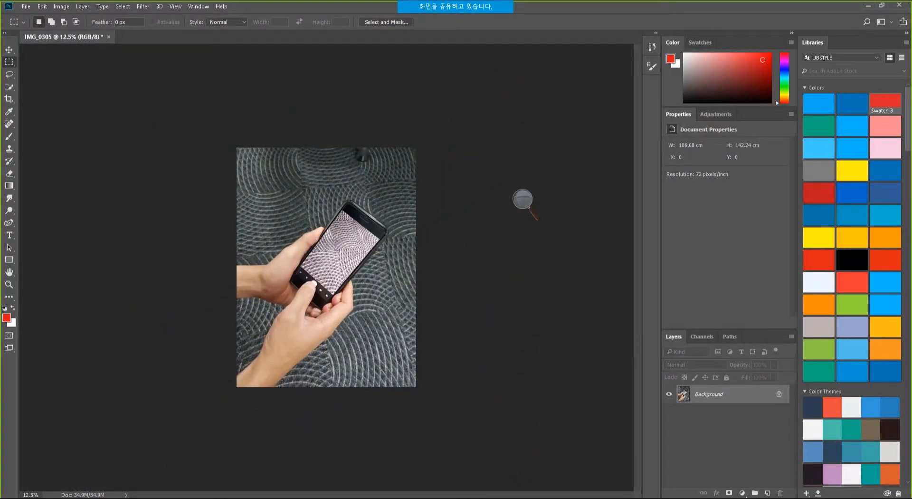
key("alt+Tab")
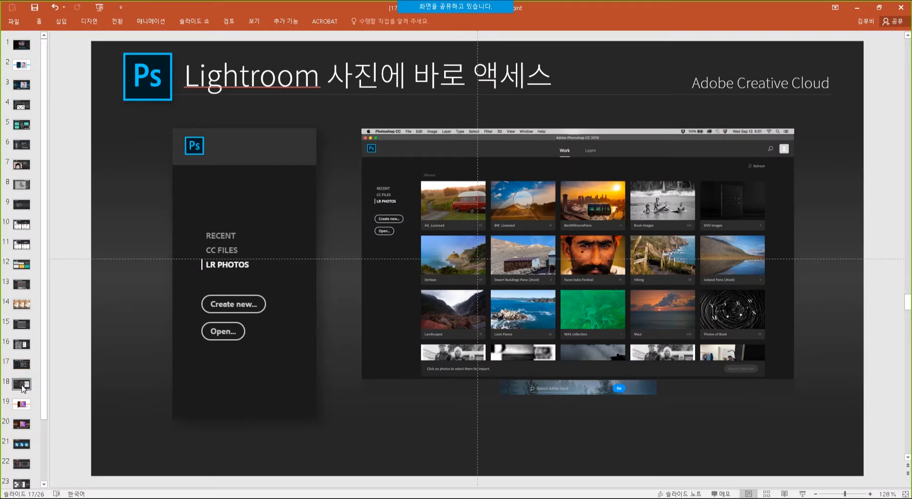
left_click(23, 385)
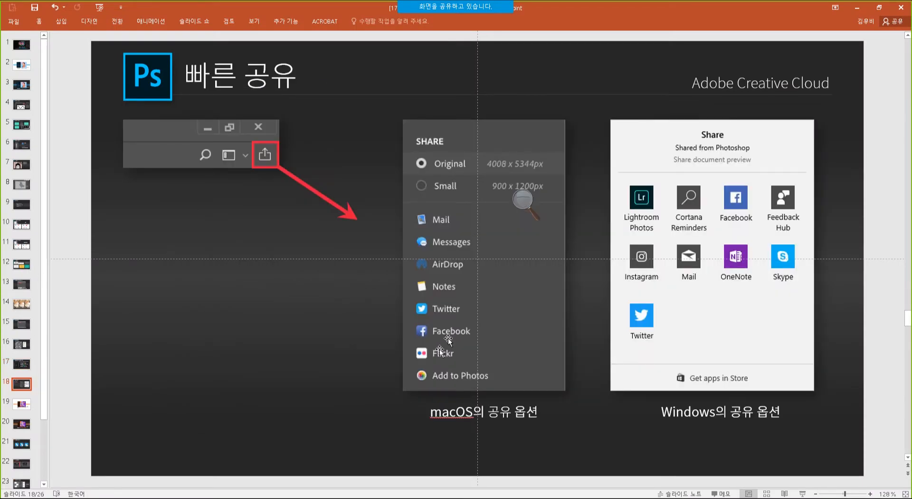
Show and dismiss Photoshop's Share options for the photo, then return to PowerPoint.
key("alt+Tab")
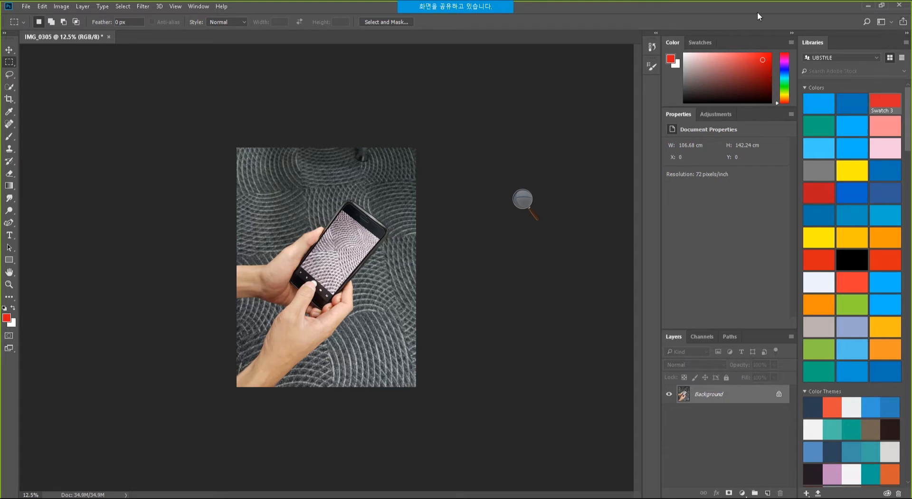
left_click(905, 24)
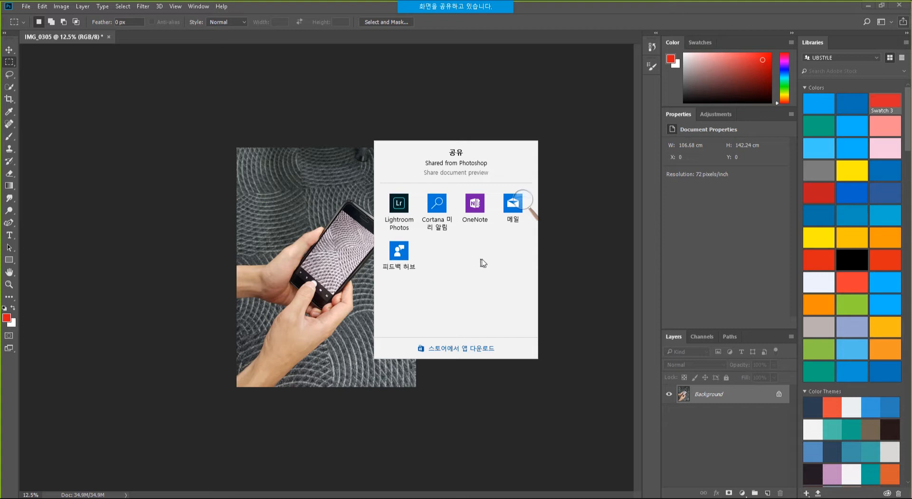
left_click(589, 261)
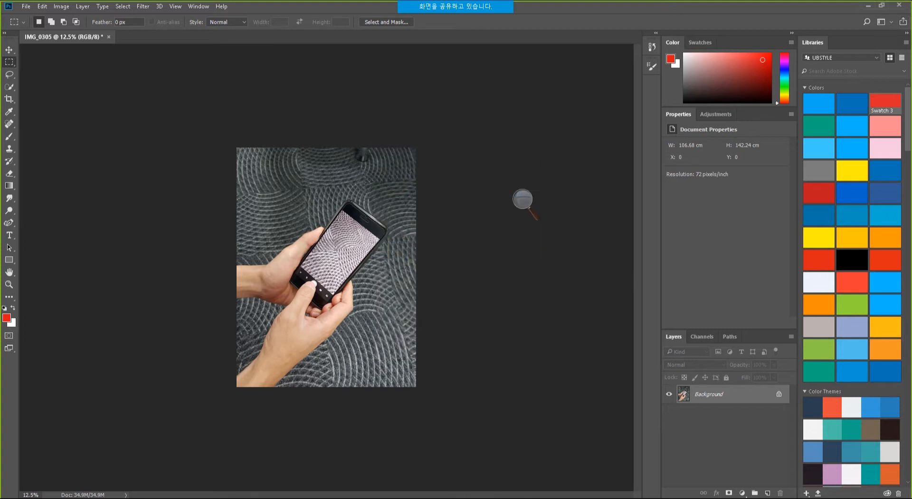
key("alt+Tab")
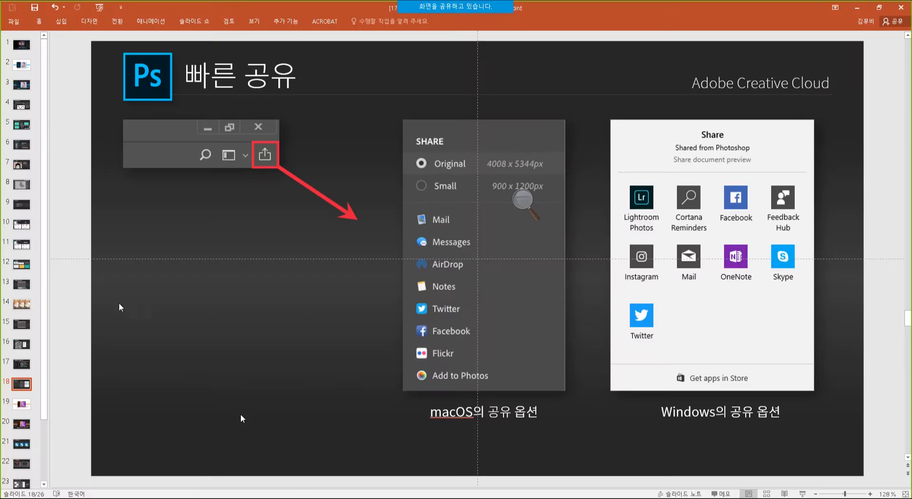
Show the Illustrator release slide 19 and briefly start the slideshow.
left_click(24, 405)
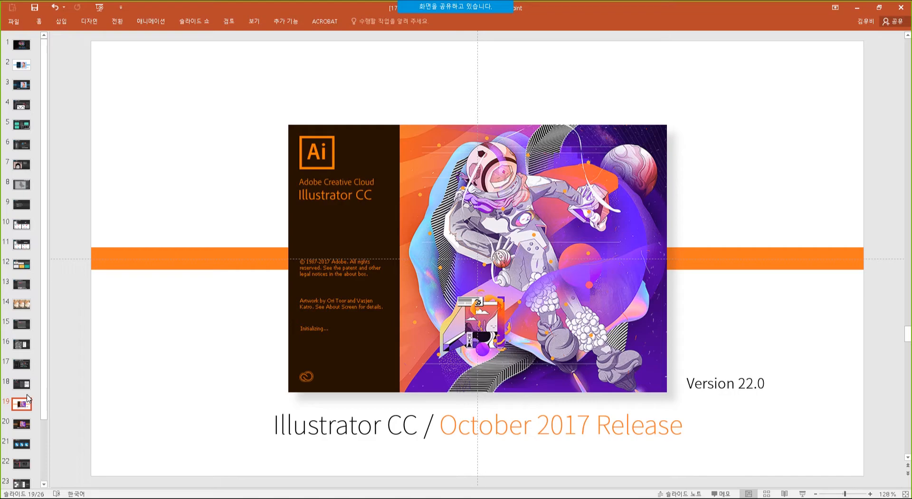
key("alt+Tab")
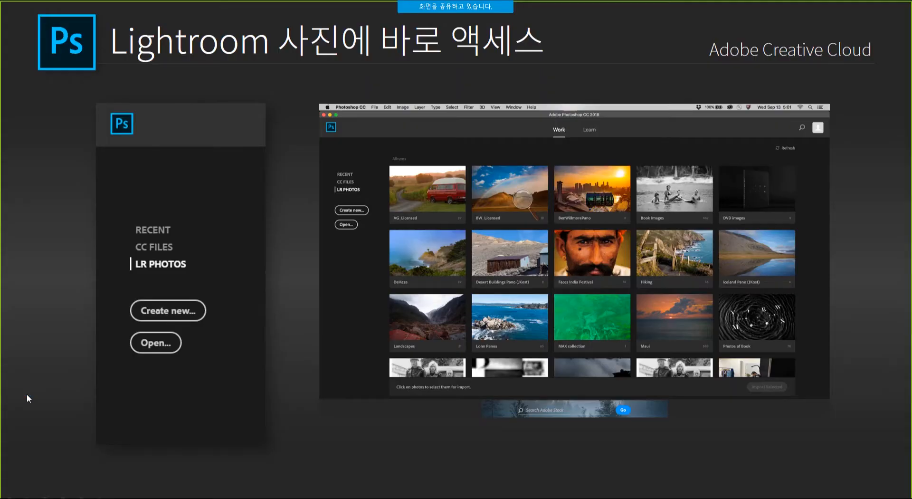
key("Escape")
Present from slide 19 through the Puppet Warp slide, then launch Illustrator CC 2018 from the desktop.
left_click(25, 404)
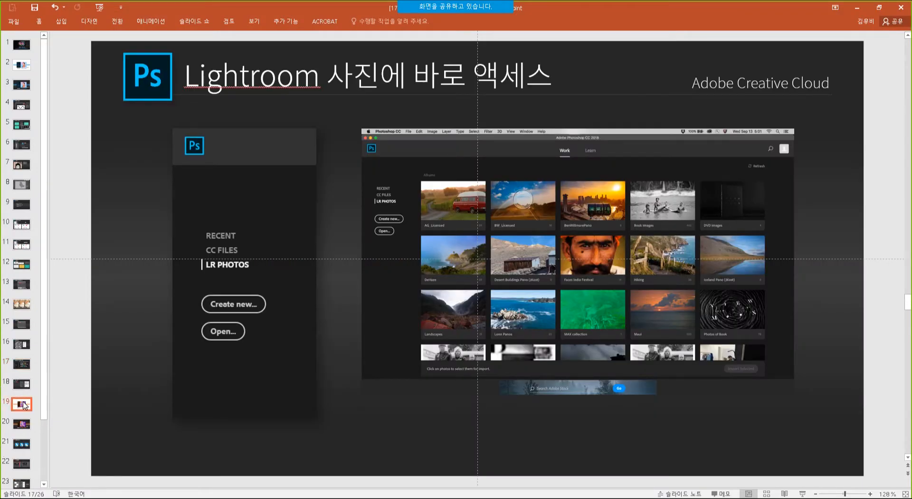
key("shift+F5")
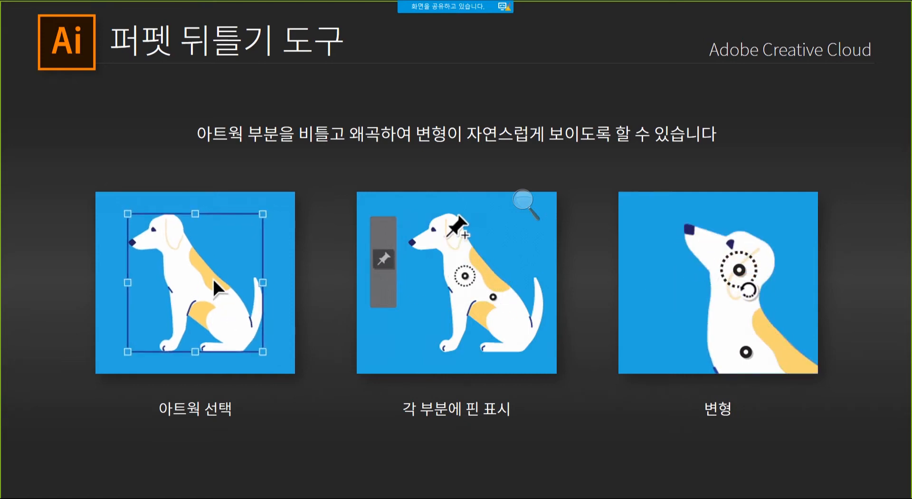
key("Escape")
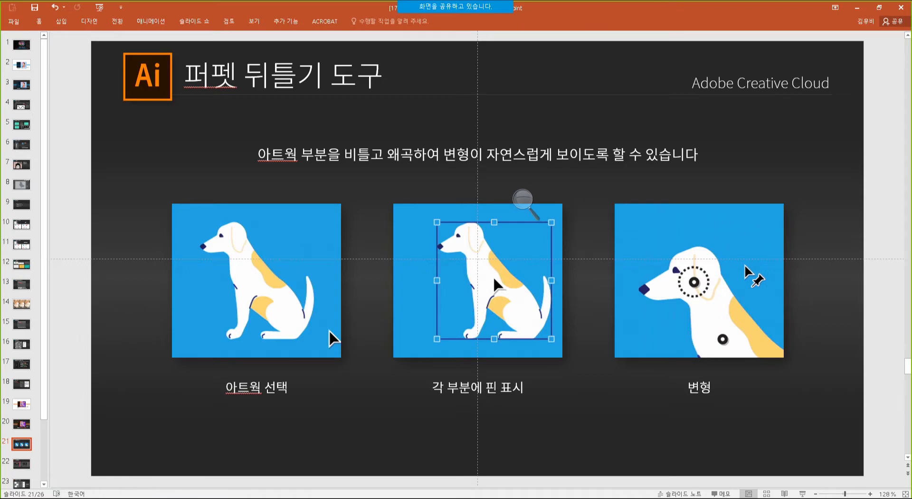
key("super+d")
double_click(342, 24)
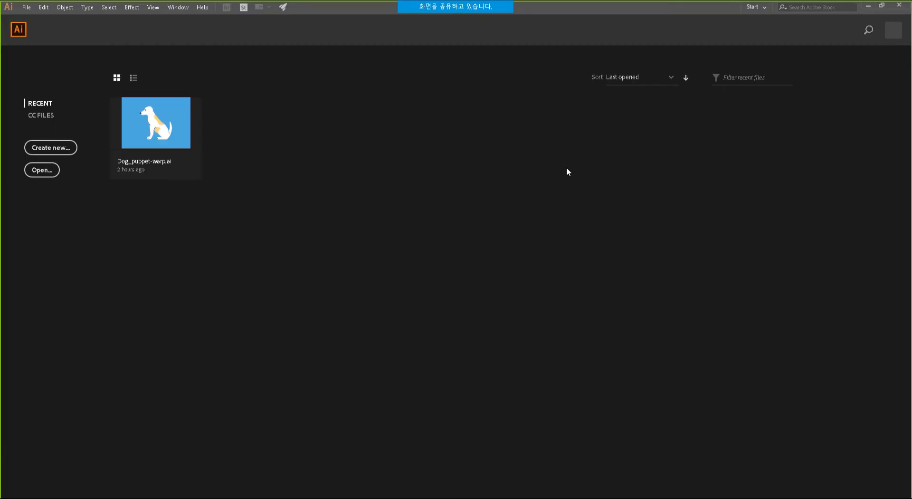
Open Dog_puppet-warp.ai from Illustrator's recent files.
left_click(166, 128)
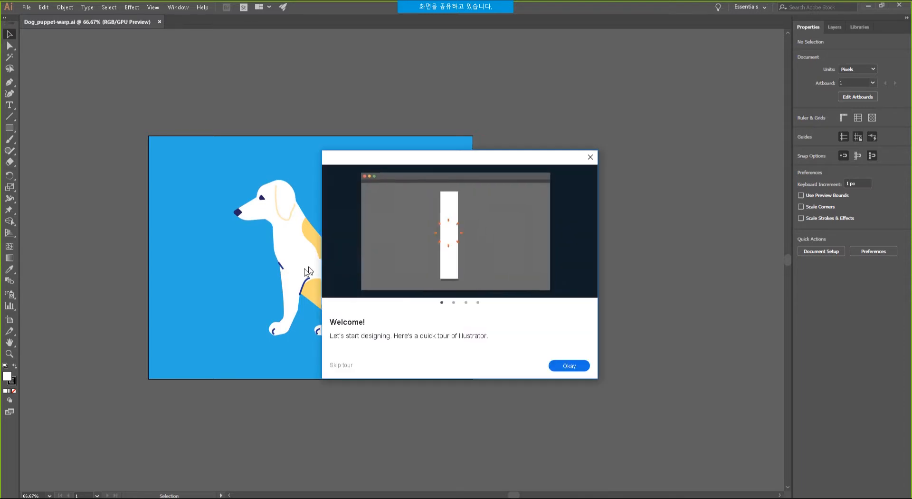
Dismiss the welcome tour and tip, then move the dog group to X 490.48 px, Y 363.49 px.
left_click(591, 158)
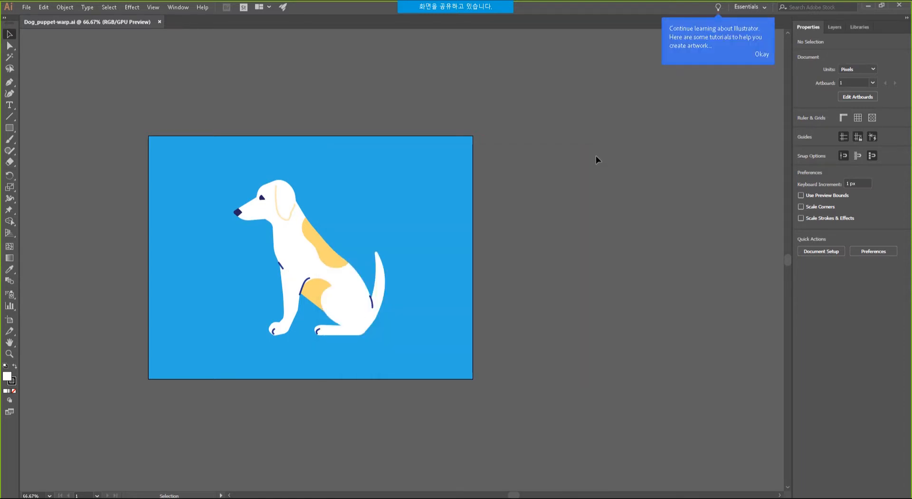
left_click(762, 55)
left_click_drag(340, 208, 387, 240)
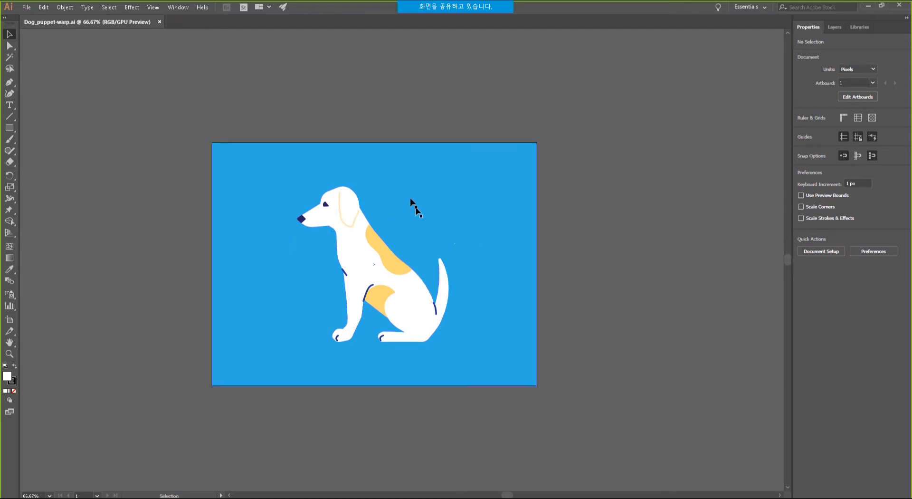
left_click(352, 242)
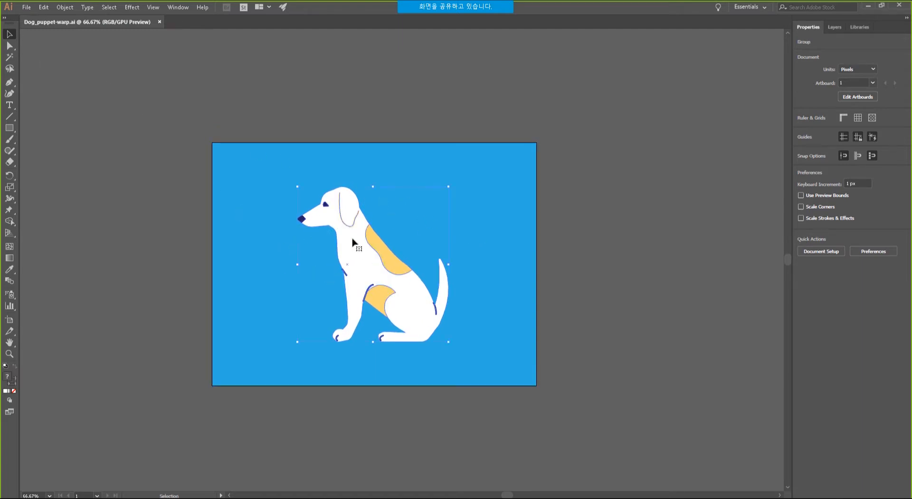
left_click(580, 219)
left_click(375, 220)
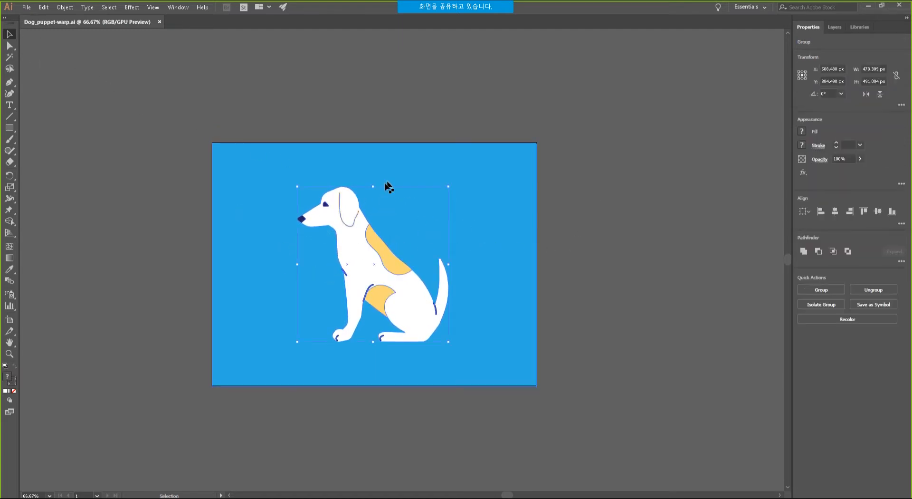
mouse_move(366, 262)
left_mouse_down()
mouse_move(382, 245)
mouse_move(418, 287)
mouse_move(315, 258)
mouse_move(309, 248)
mouse_move(362, 261)
left_mouse_up()
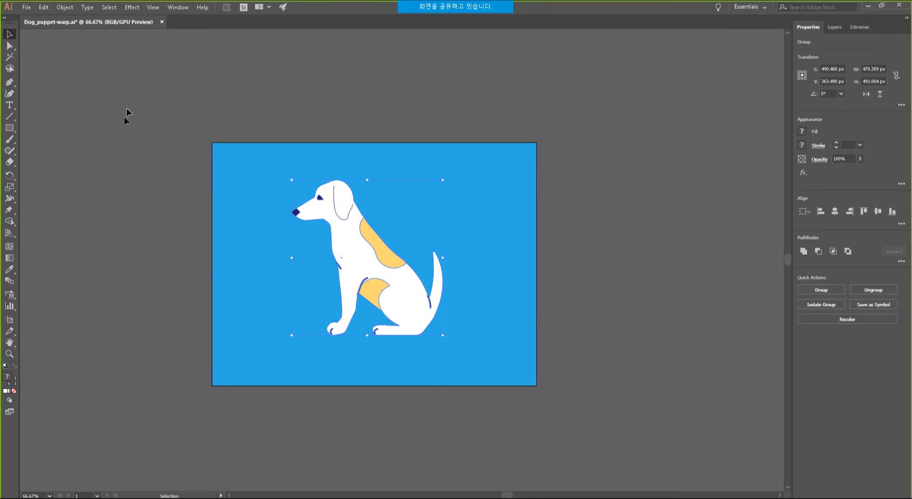
With Puppet Warp, pin the dog's ear, chest, front leg and front paw.
left_click(10, 199)
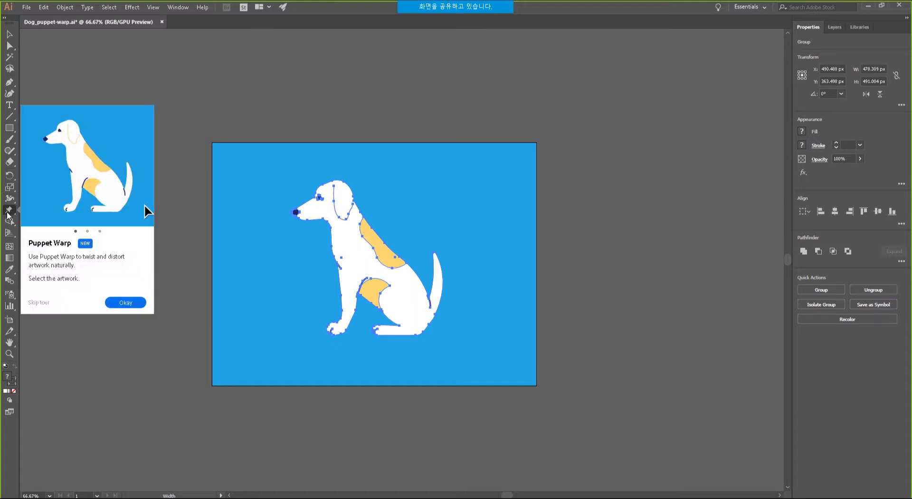
left_click(9, 210)
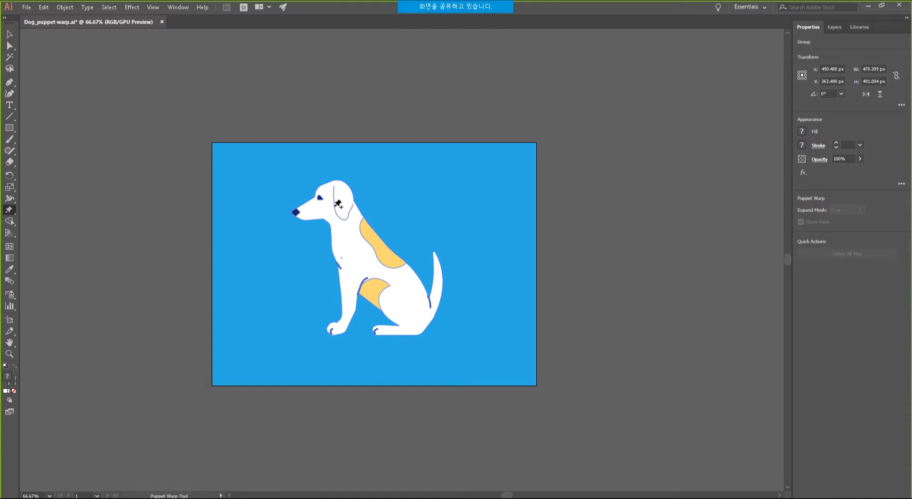
left_click(337, 204)
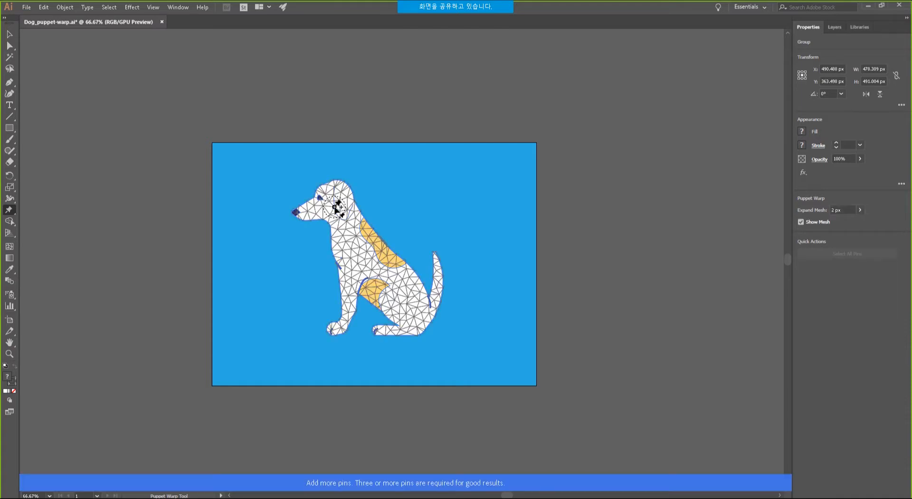
left_click(356, 250)
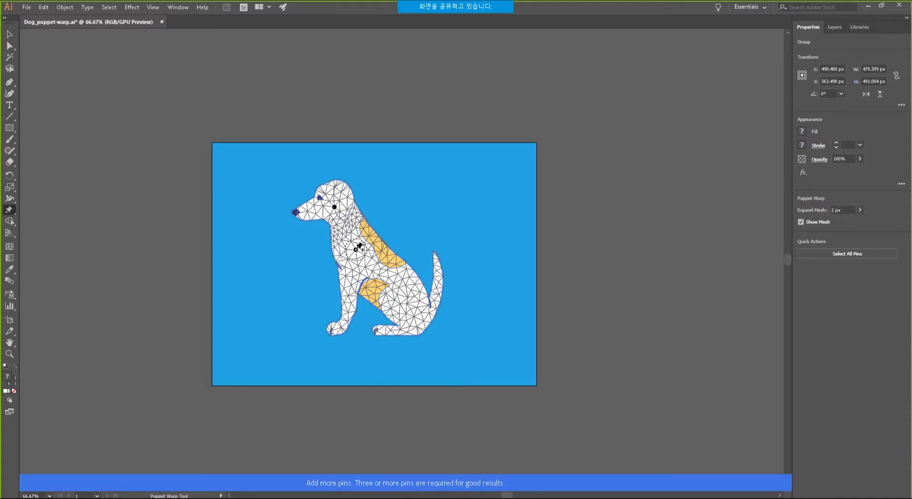
left_click(348, 294)
left_click(337, 332)
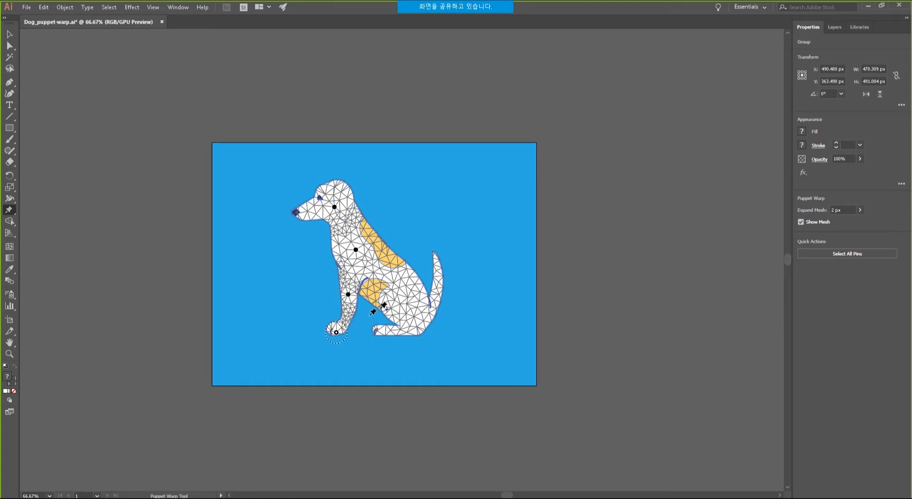
Add pins on the haunch, hind paw and along the tail, then zoom in on the dog.
left_click(402, 293)
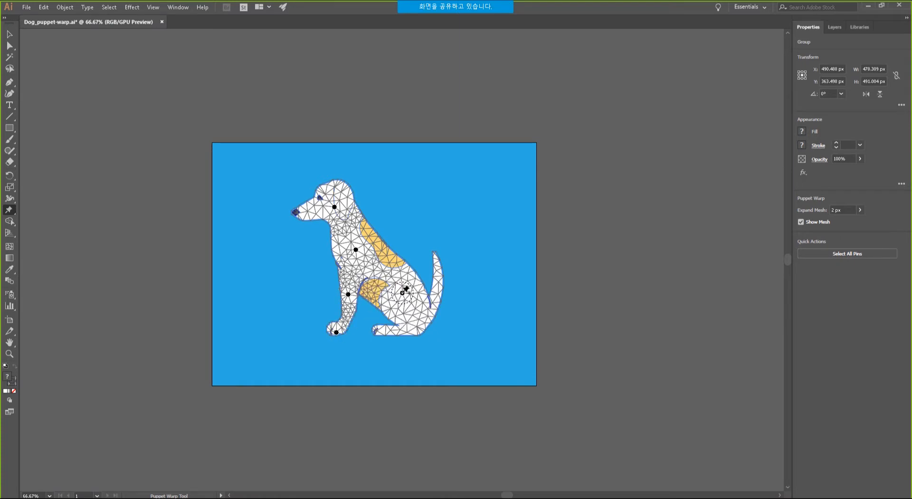
left_click(414, 327)
left_click(379, 332)
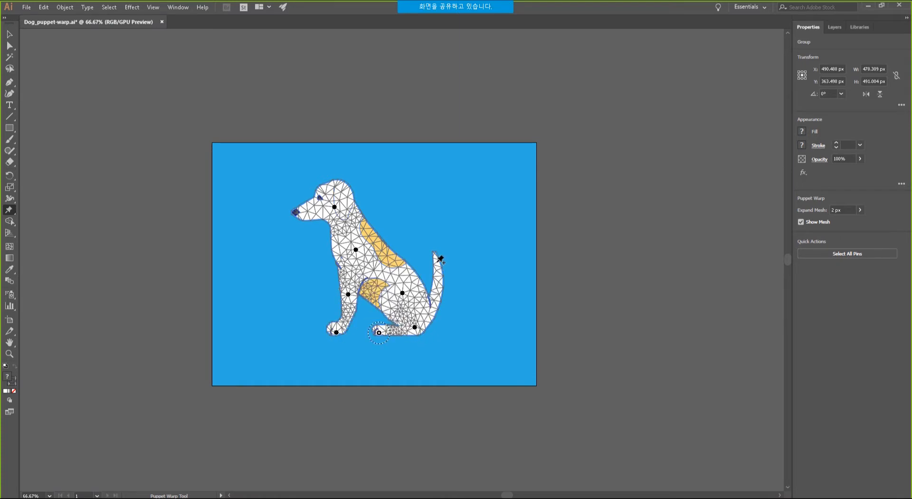
left_click(436, 301)
left_click(437, 260)
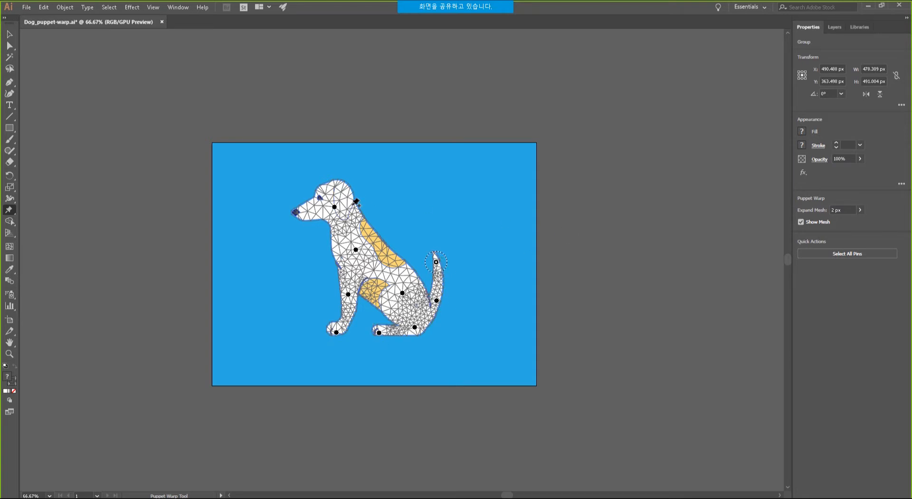
key("ctrl+space")
left_click(348, 222, "ctrl")
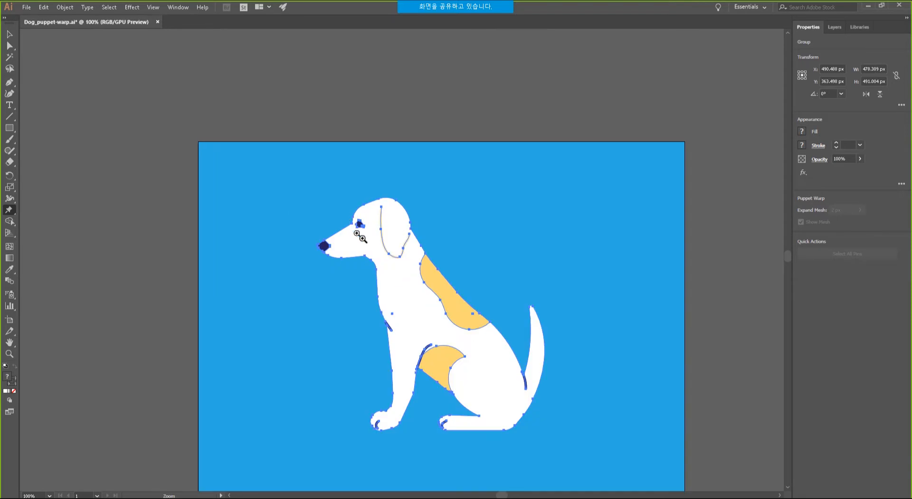
At 150% zoom, bend the dog's head and raise and rotate its tail.
left_click(362, 237, "ctrl")
left_click_drag(474, 301, 391, 183)
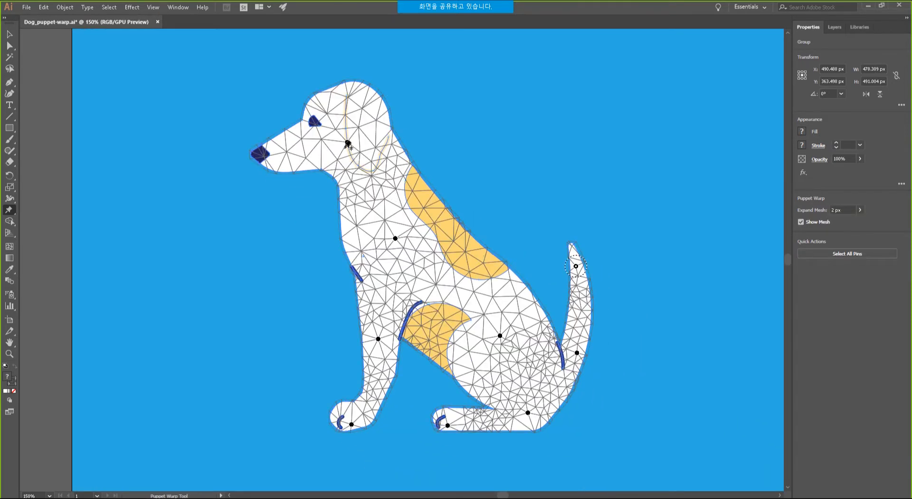
left_click_drag(347, 142, 336, 168)
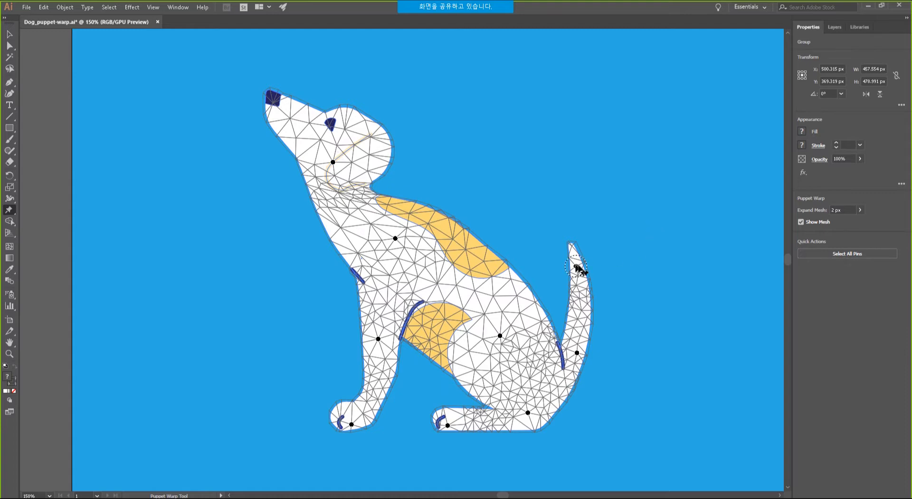
left_click_drag(576, 266, 650, 363)
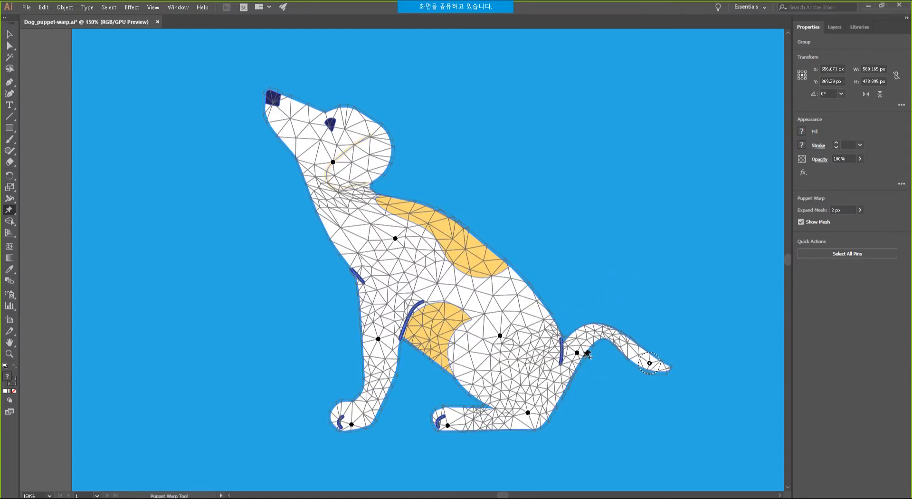
left_click_drag(577, 353, 588, 355)
left_click_drag(651, 367, 584, 324)
left_click_drag(568, 290, 602, 302)
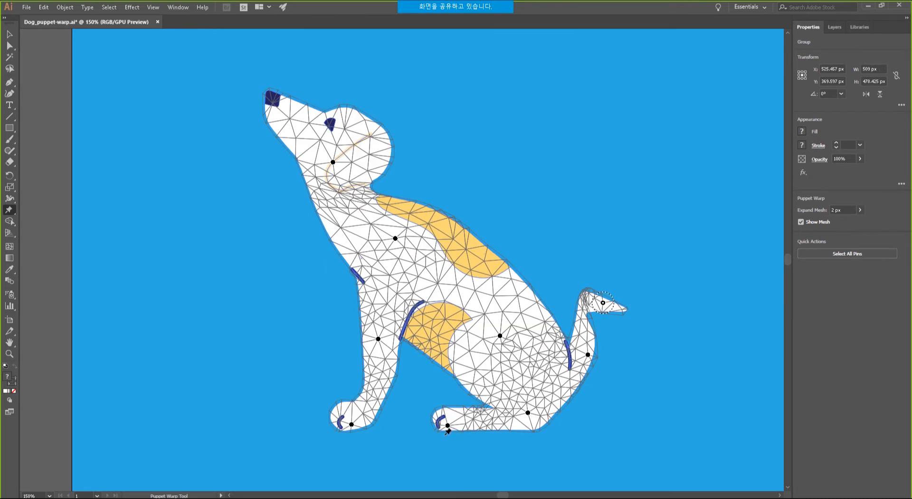
Shift the rear paw and haunch, raise the tail tip, and tilt the head downward.
left_click_drag(448, 425, 445, 430)
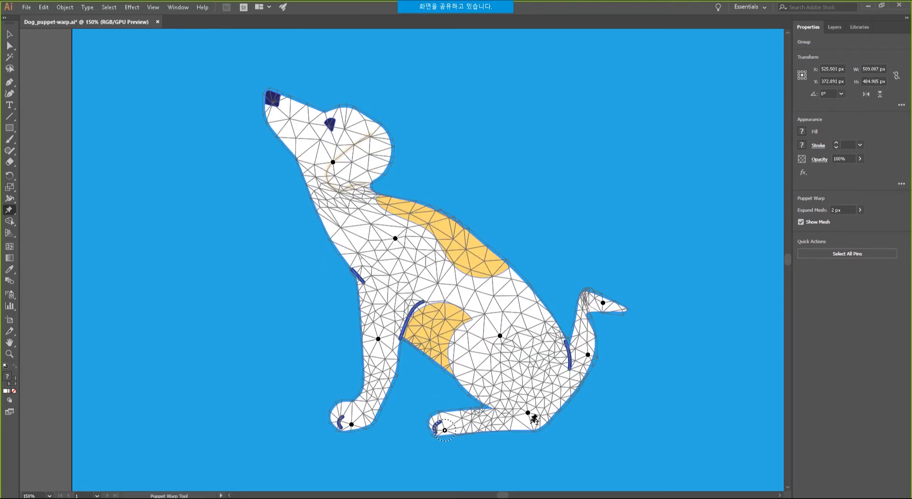
left_click_drag(528, 413, 532, 413)
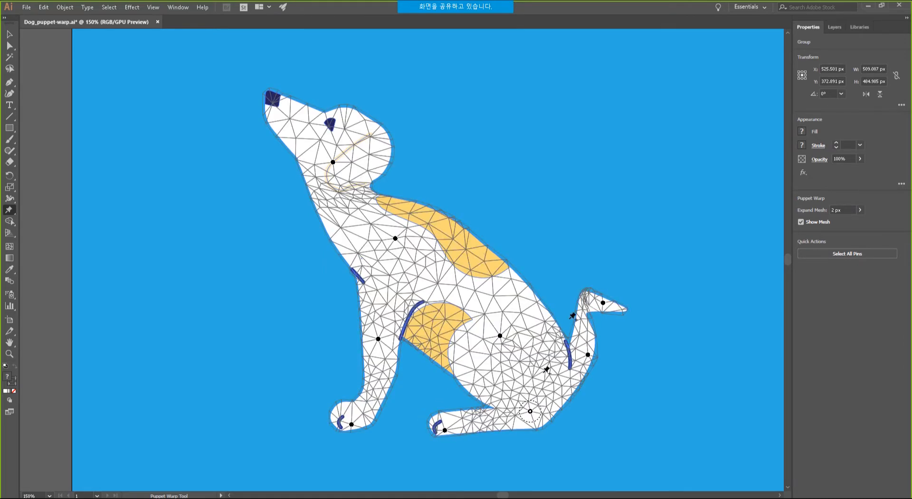
mouse_move(603, 303)
left_mouse_down()
mouse_move(600, 281)
mouse_move(610, 291)
mouse_move(603, 293)
left_mouse_up()
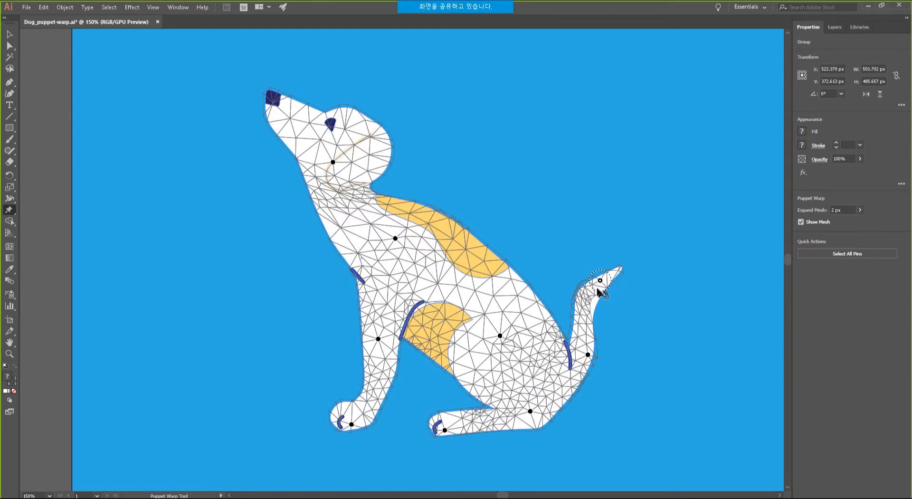
left_click_drag(333, 162, 298, 209)
left_click_drag(297, 210, 301, 219)
Zoom out to 100%, lift the dog's head slightly, and commit the warp with the Selection tool.
left_click_drag(433, 260, 432, 248)
left_click(433, 249, "ctrl+alt")
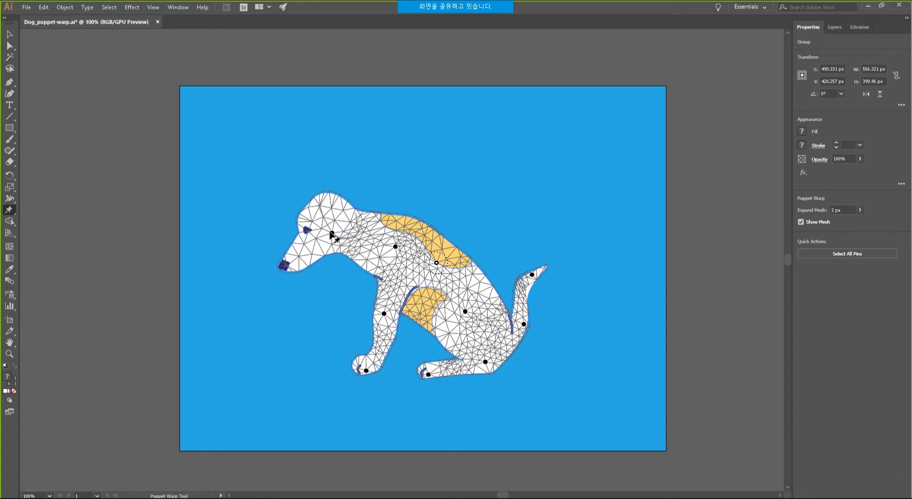
left_click_drag(332, 233, 342, 226)
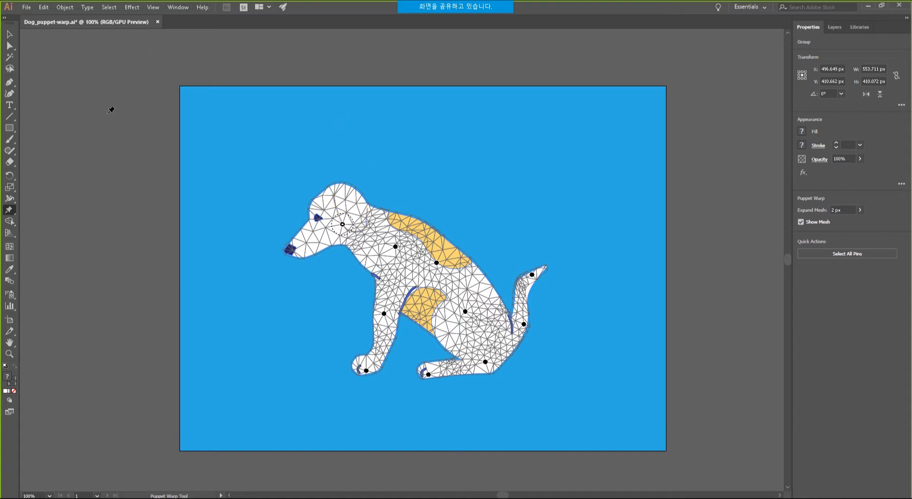
left_click(10, 35)
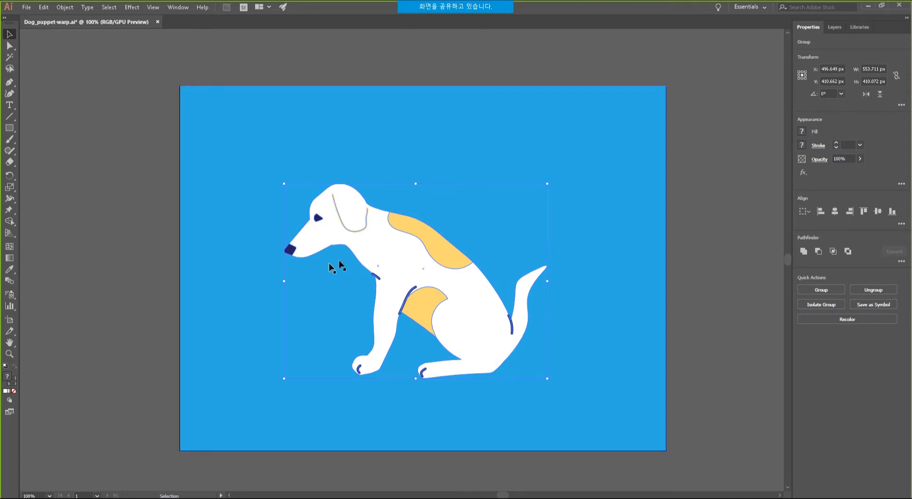
left_click(449, 176)
left_click(409, 245)
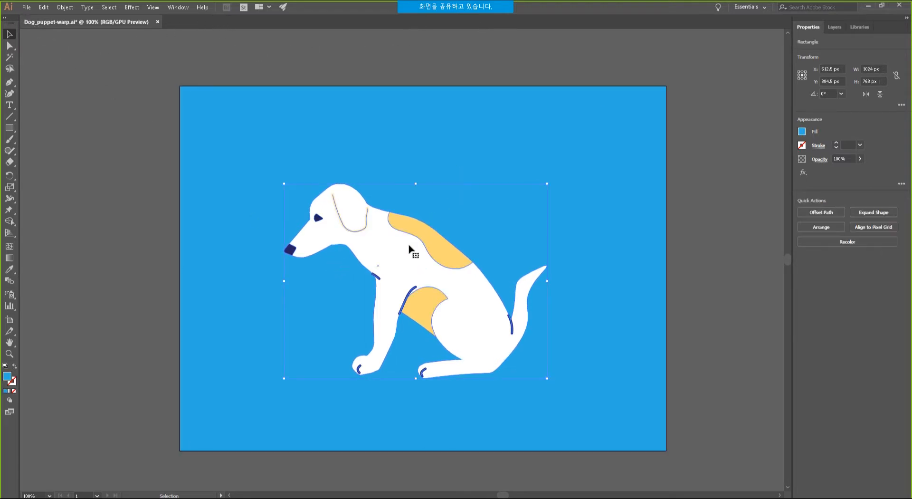
left_click(9, 140)
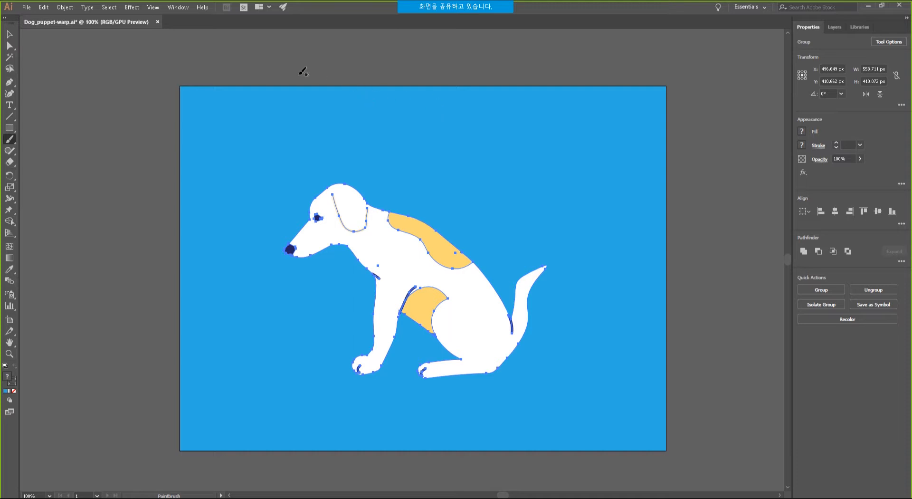
left_click(178, 7)
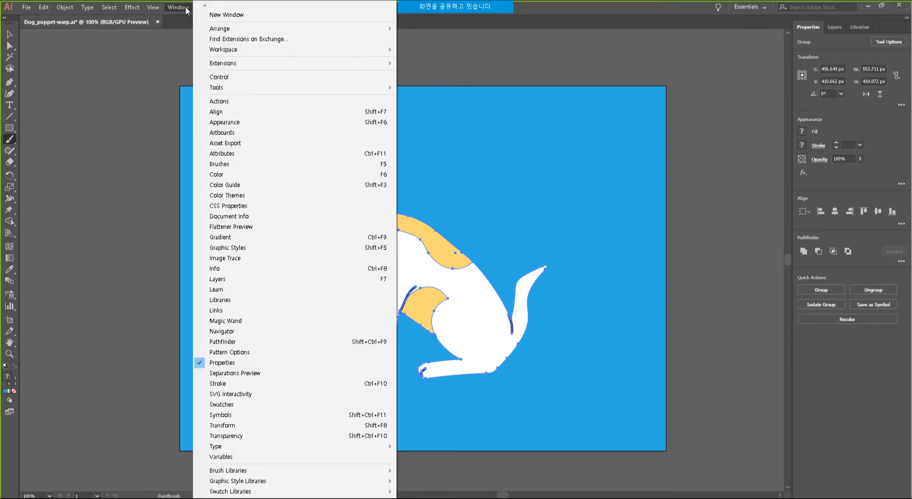
mouse_move(229, 50)
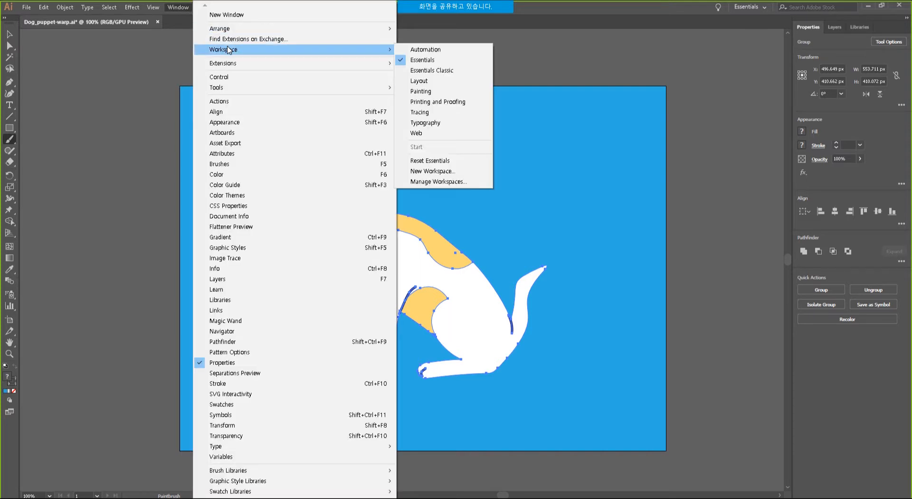
left_click(448, 71)
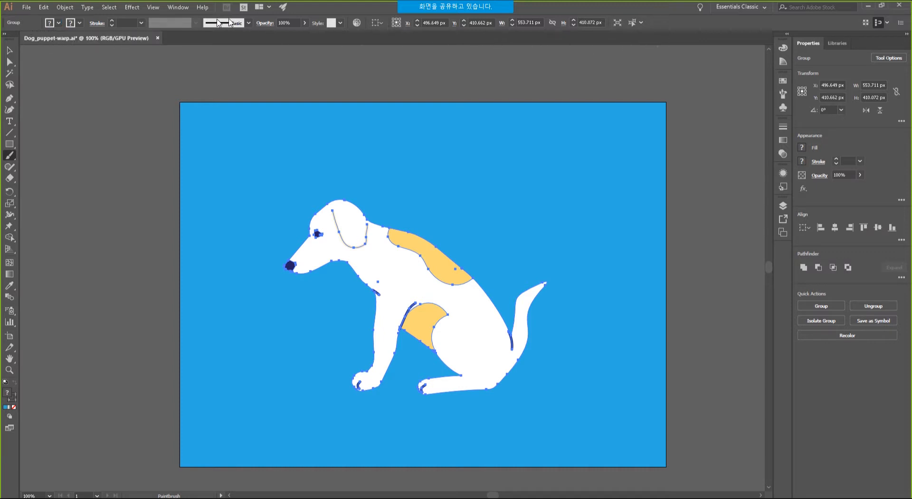
left_click(207, 8)
left_click(189, 8)
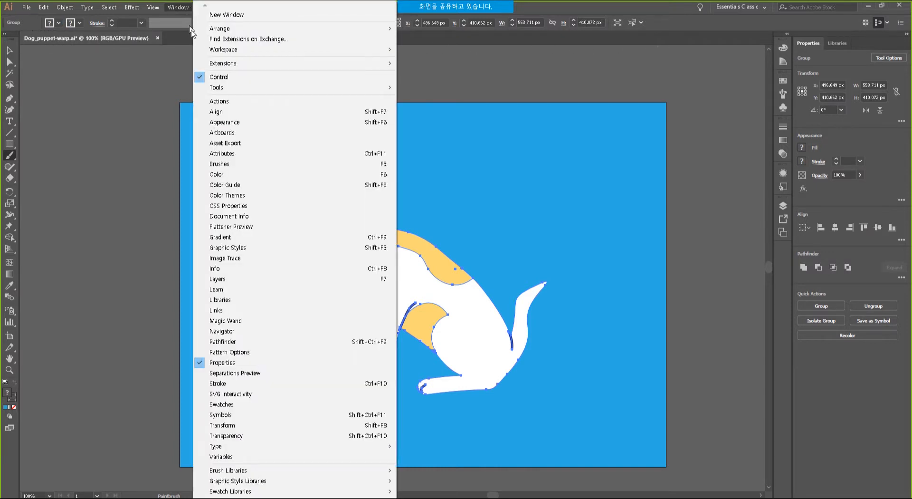
mouse_move(273, 50)
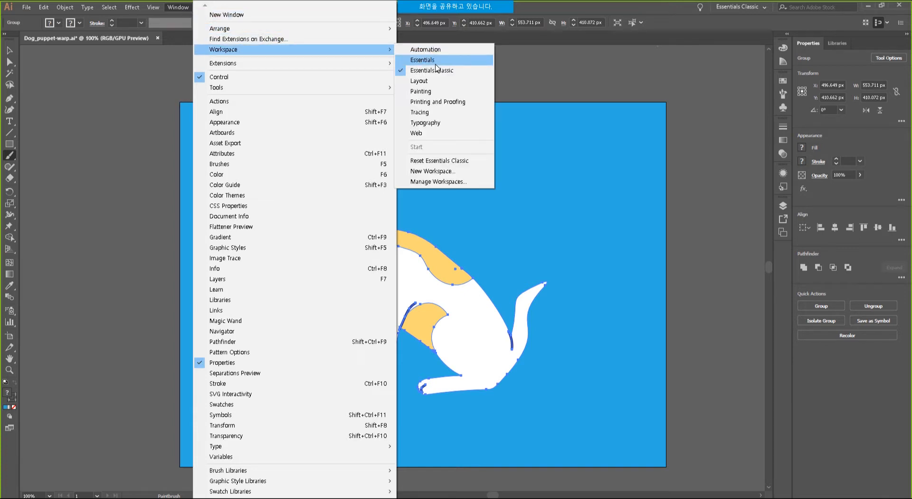
left_click(444, 60)
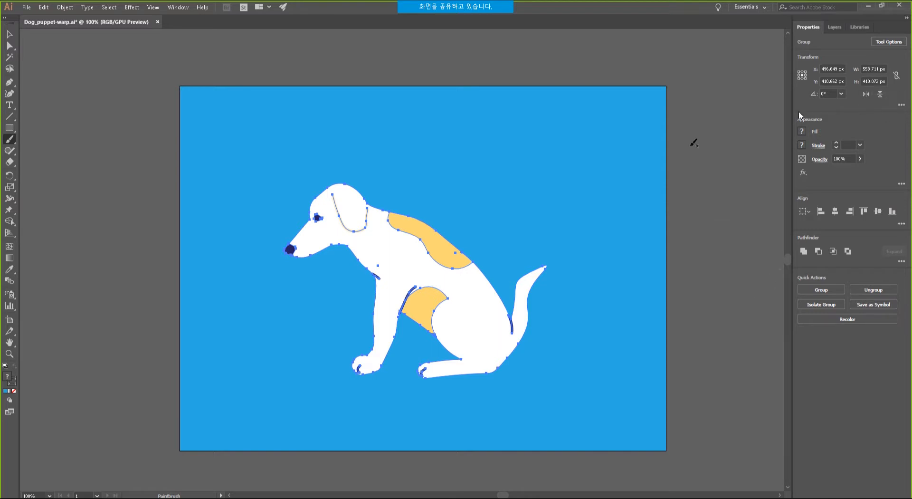
key("v")
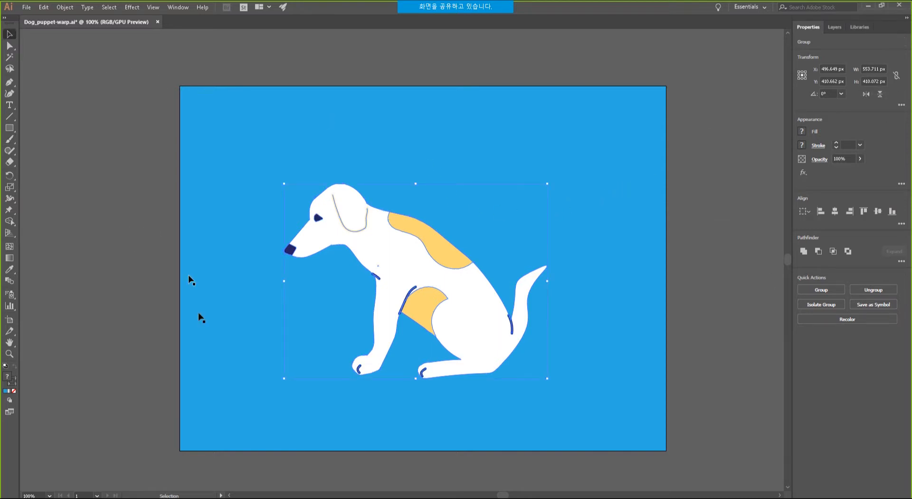
left_click(126, 345)
Show PowerPoint slides 22 (속성 패널 변화) and 23 (아트 보드 기능 향상).
key("alt+Tab")
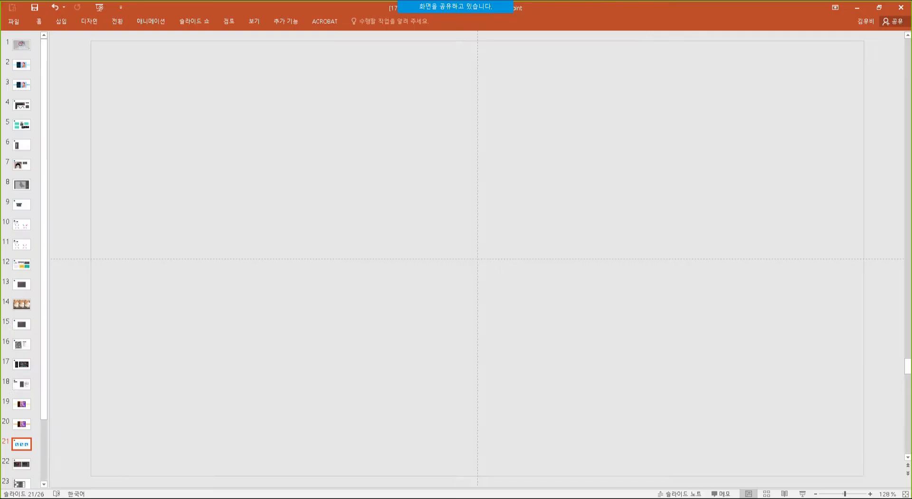
scroll(27, 462, "down", 1)
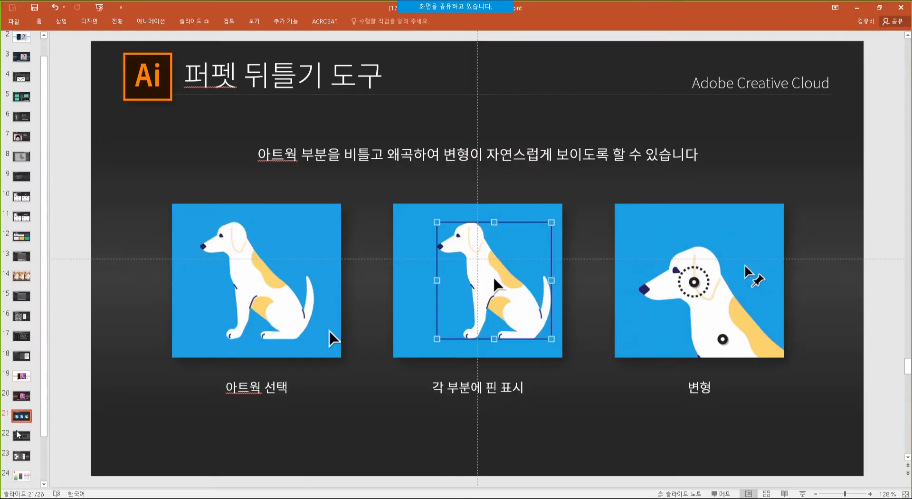
left_click(22, 441)
scroll(21, 441, "down", 2)
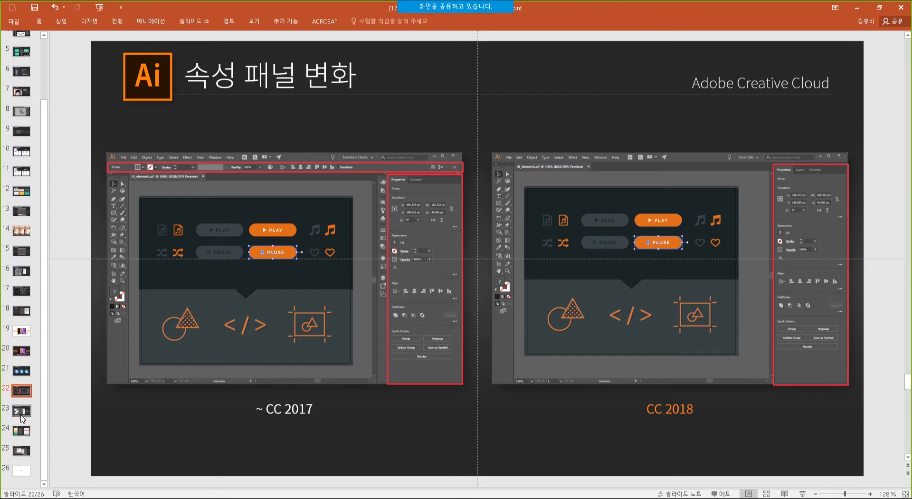
left_click(22, 411)
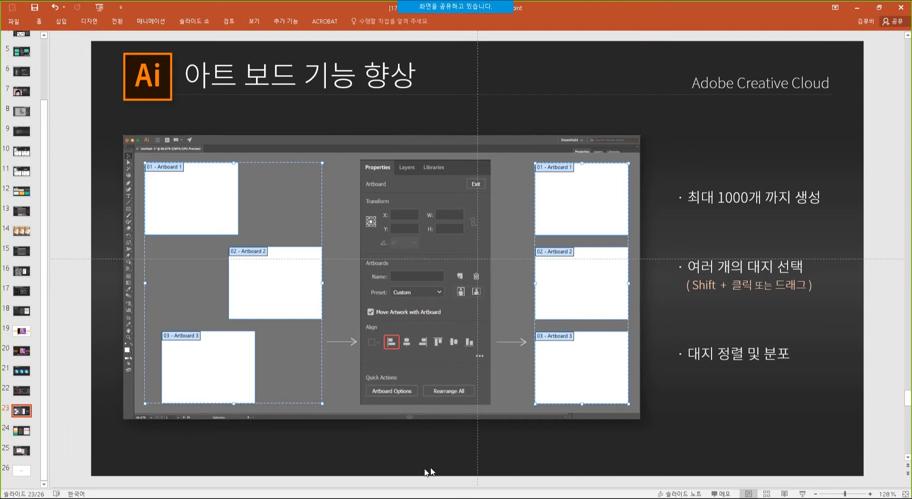
Close Dog_puppet-warp.ai without saving and bring File Explorer to the front.
key("alt+Tab")
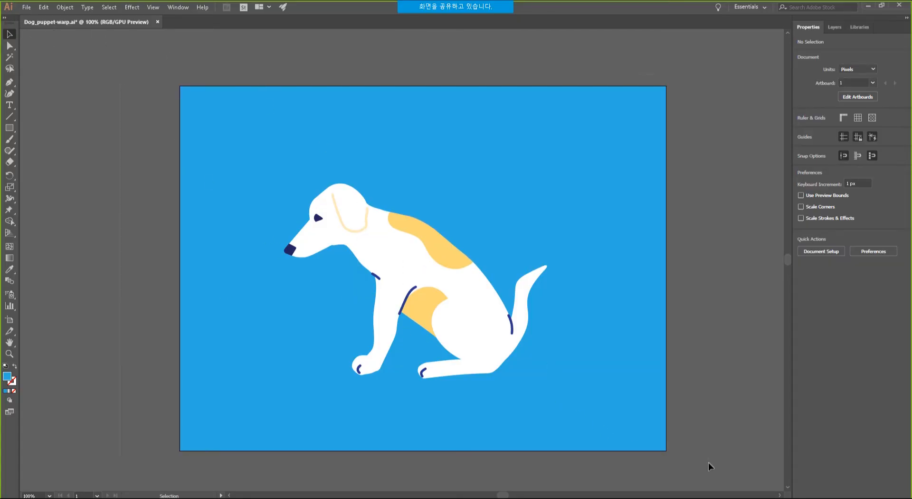
left_click_drag(710, 464, 195, 155)
left_click(158, 21)
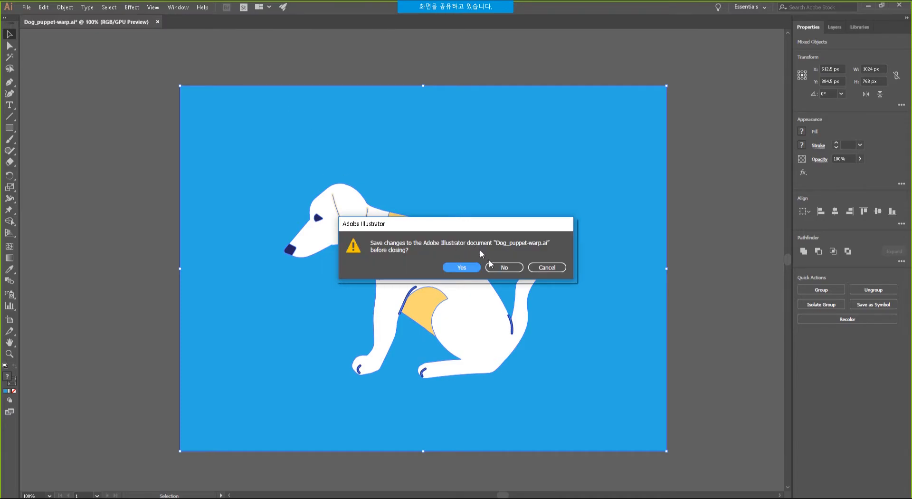
left_click(513, 266)
key("alt+Tab")
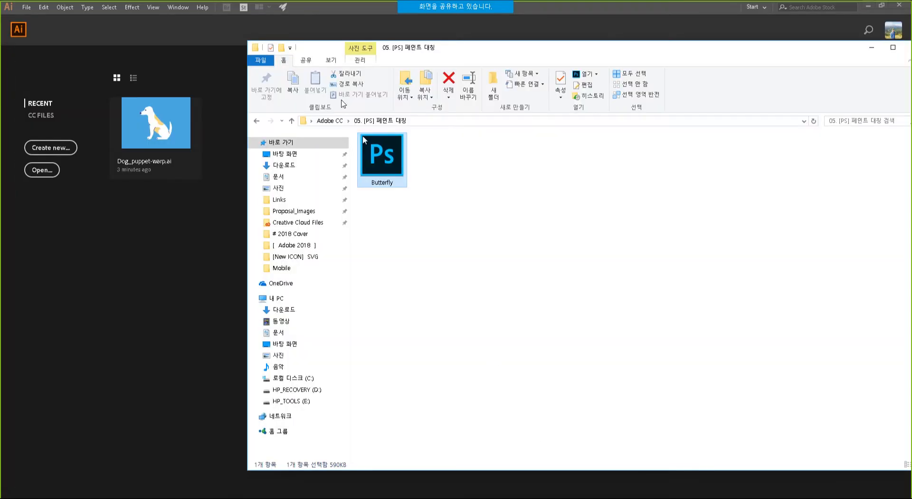
Open Artboards.ai from the 07. [AI] 아트보드 folder in Illustrator and enter artboard editing.
left_click(330, 121)
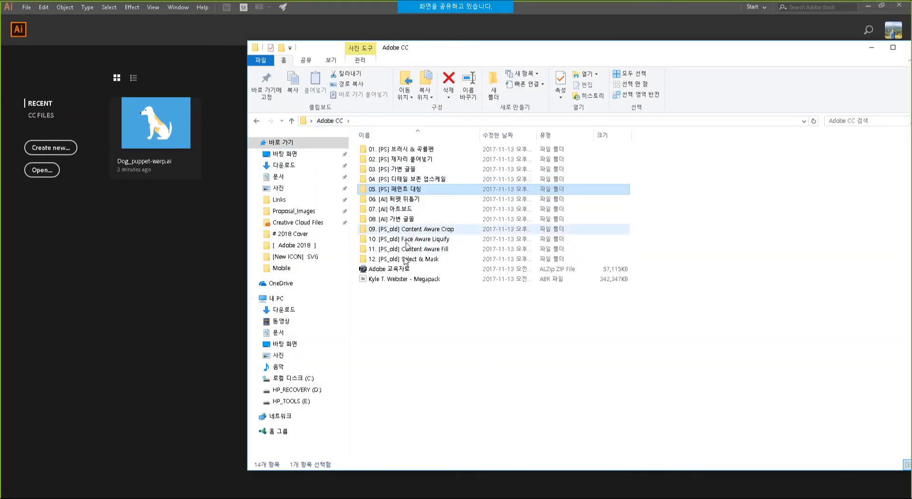
double_click(412, 210)
left_click(383, 156)
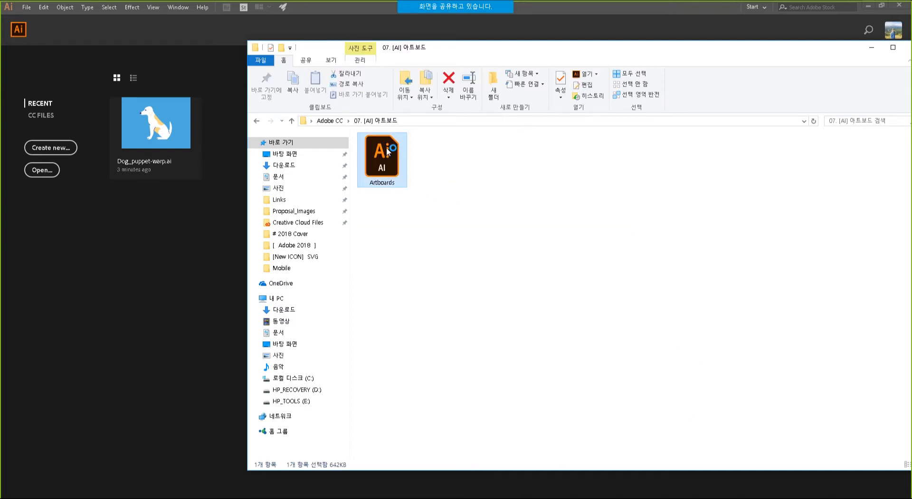
double_click(387, 149)
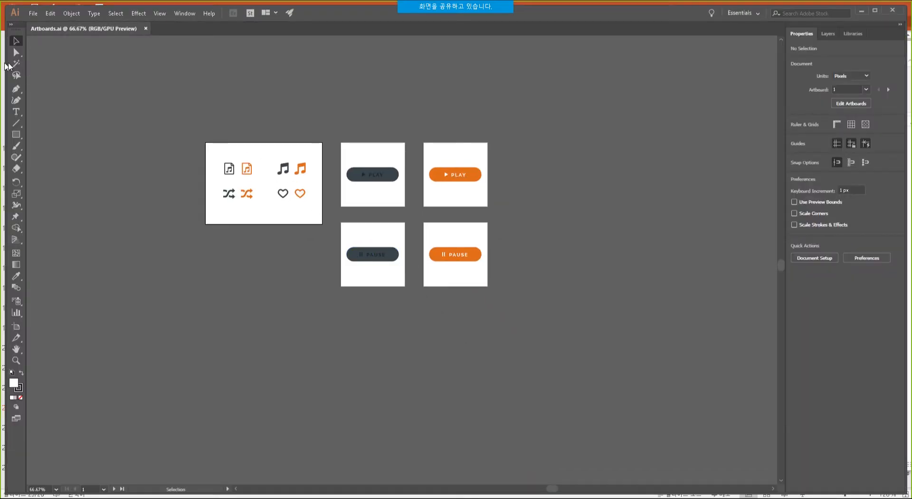
left_click(16, 327)
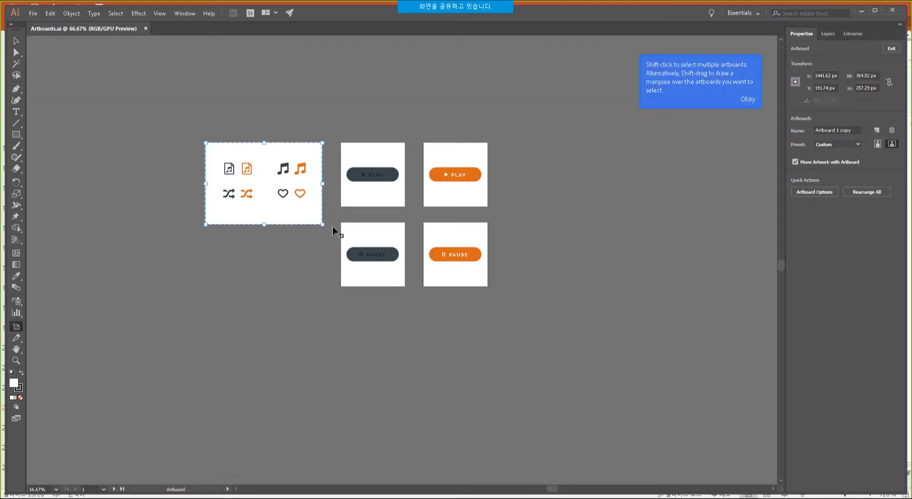
Scatter the four PLAY and PAUSE button artboards diagonally apart with the Artboard tool.
left_click_drag(335, 216, 415, 301)
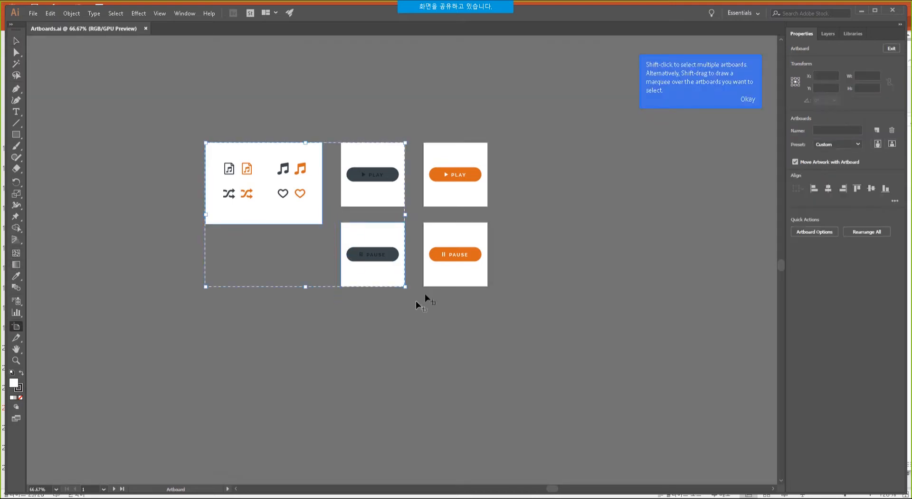
left_click(546, 238)
left_click(477, 240)
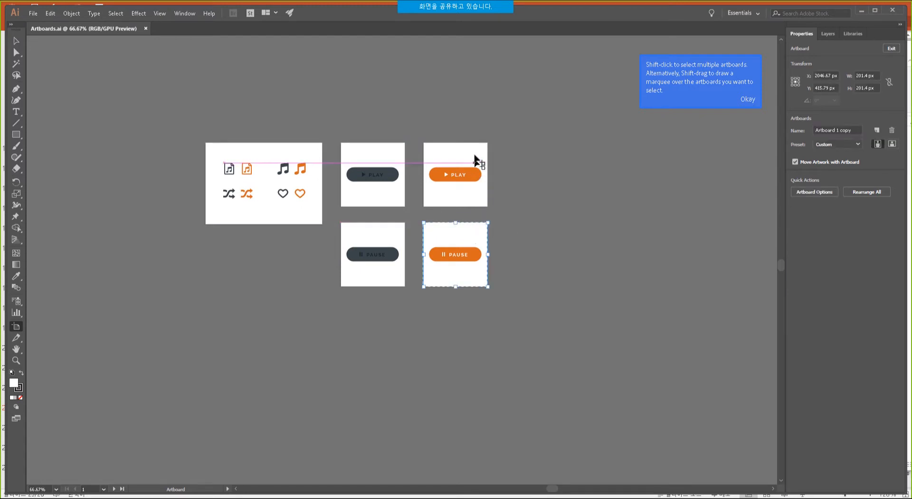
left_click(477, 162, "shift")
left_click(387, 152, "shift")
left_click(391, 240, "shift")
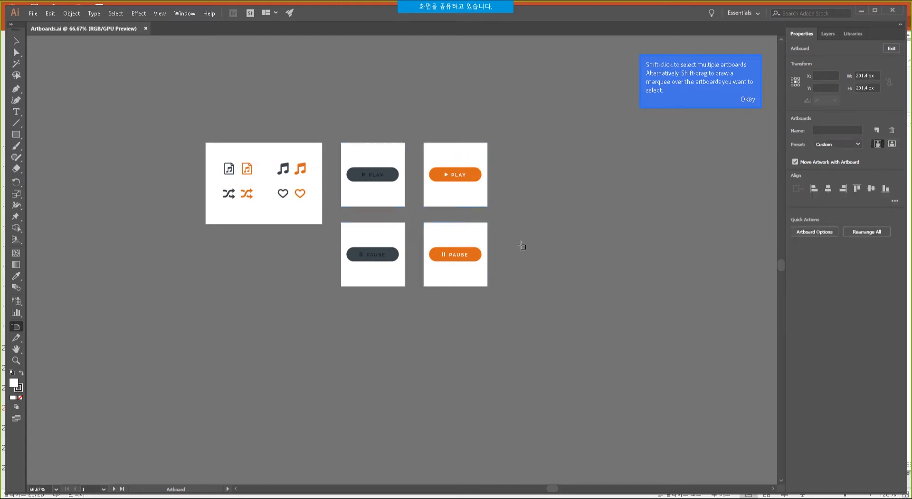
left_click(472, 153)
left_click_drag(472, 152, 544, 113)
left_click_drag(472, 240, 526, 287)
left_click_drag(383, 236, 337, 287)
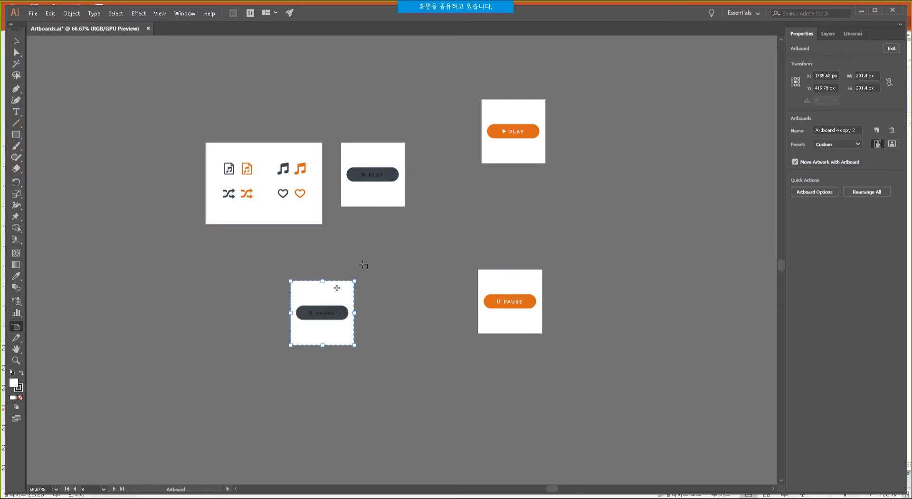
left_click_drag(392, 153, 403, 112)
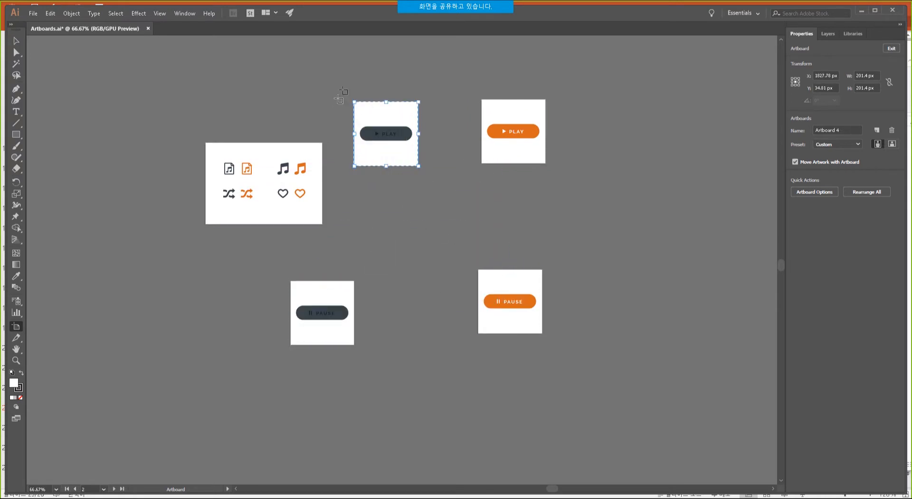
Select all four button artboards, test left and center alignment, then distribute them vertically and horizontally.
left_click(523, 114, "shift")
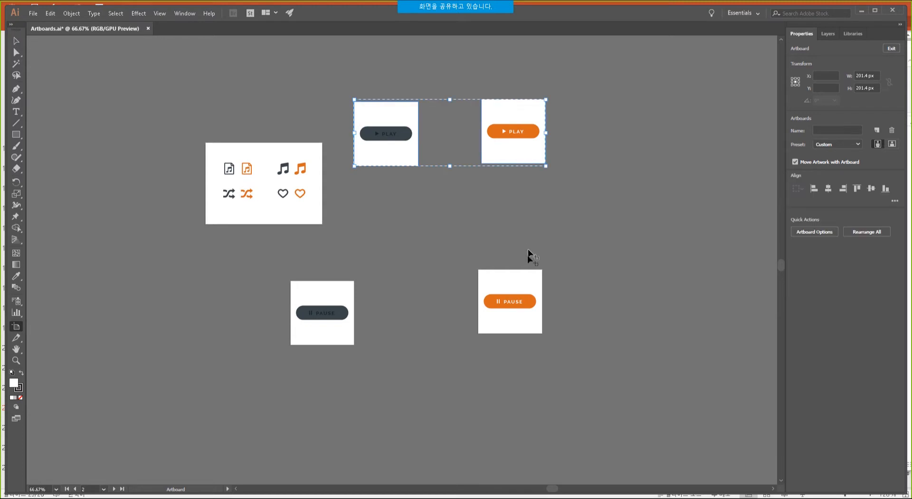
left_click(522, 284, "shift")
left_click(326, 304, "shift")
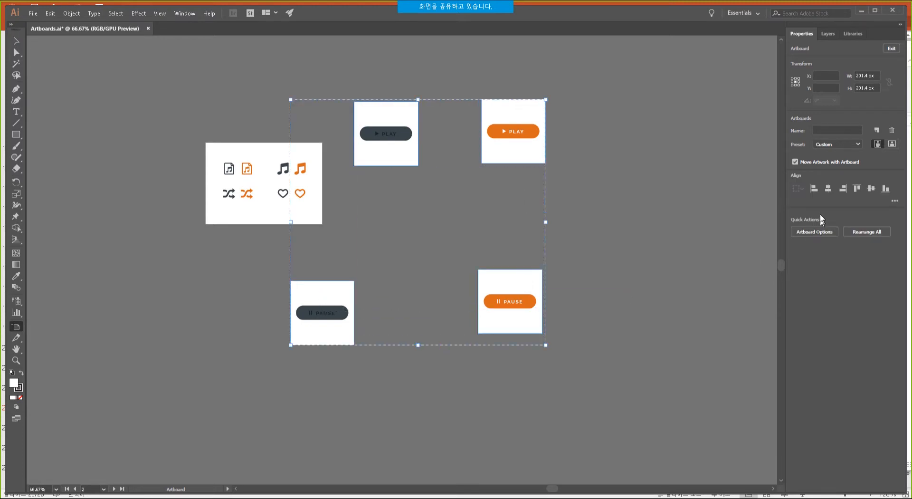
left_click(814, 190)
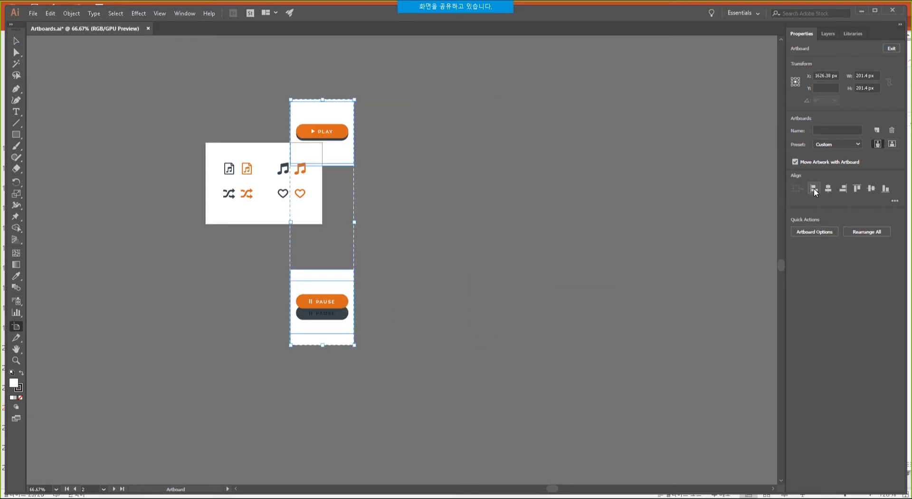
key("ctrl+z")
left_click(827, 189)
key("ctrl+z")
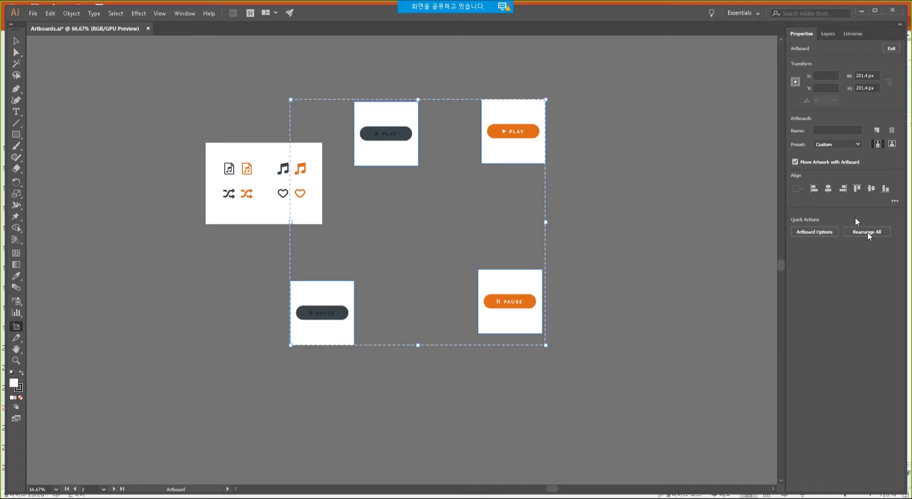
left_click(895, 201)
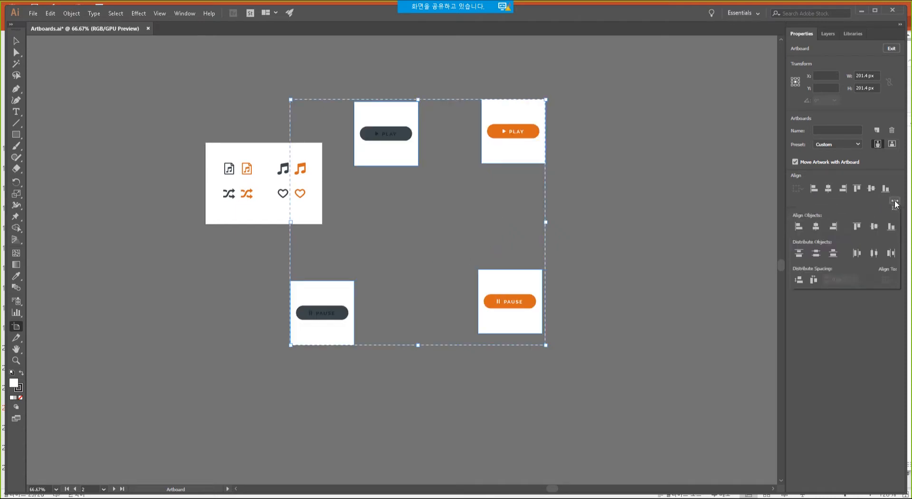
left_click(816, 254)
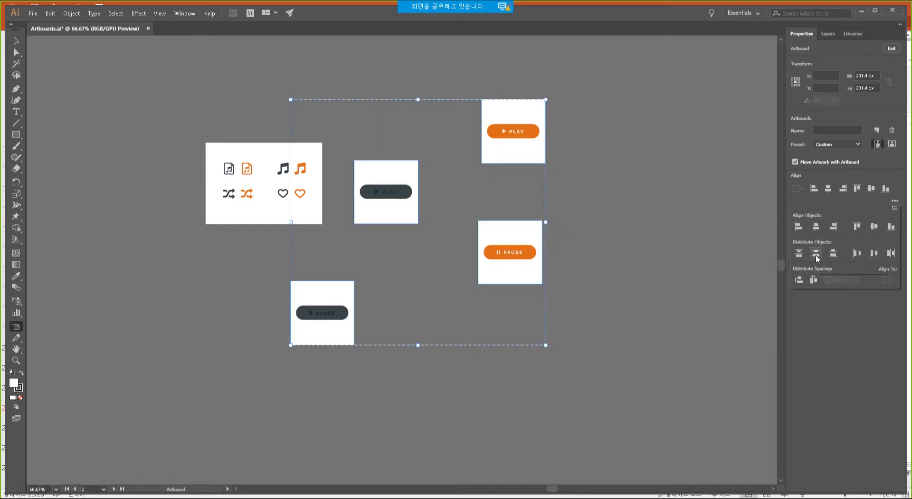
left_click(874, 253)
left_click(606, 196)
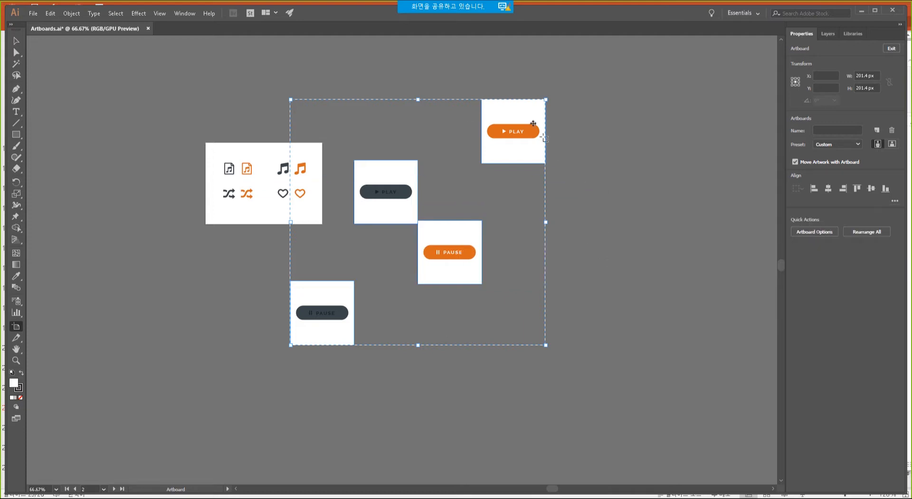
Drag the four button artboards into a rough row beside the icons artboard.
left_click_drag(513, 116, 424, 98)
left_click_drag(468, 240, 527, 120)
left_click_drag(611, 233, 700, 174)
left_click_drag(350, 300, 632, 166)
Select all four button artboards, apply Vertical Align Center, then Horizontal Distribute Center.
left_click(421, 119)
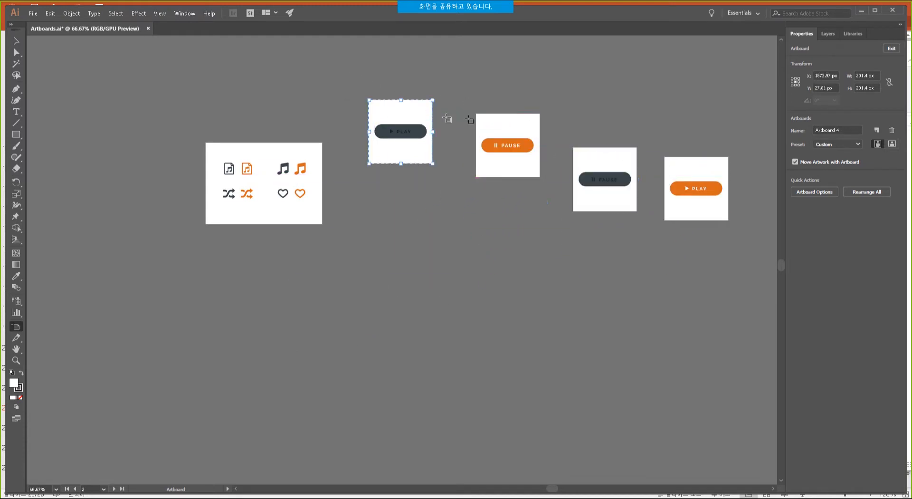
left_click(520, 128, "shift")
left_click(621, 167, "shift")
left_click(706, 175, "shift")
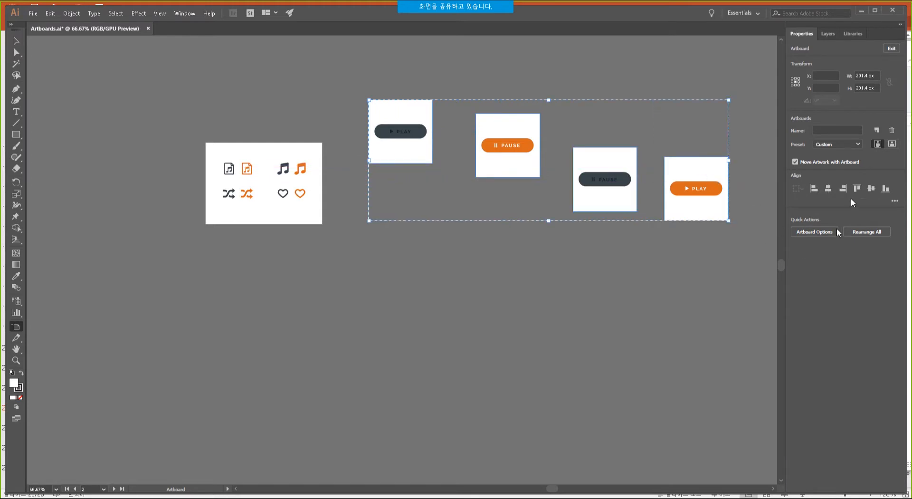
left_click(870, 189)
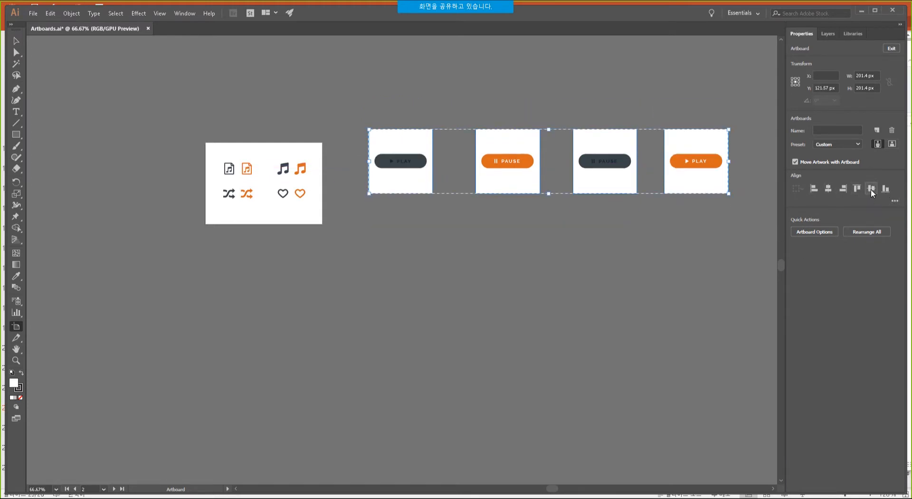
left_click(896, 202)
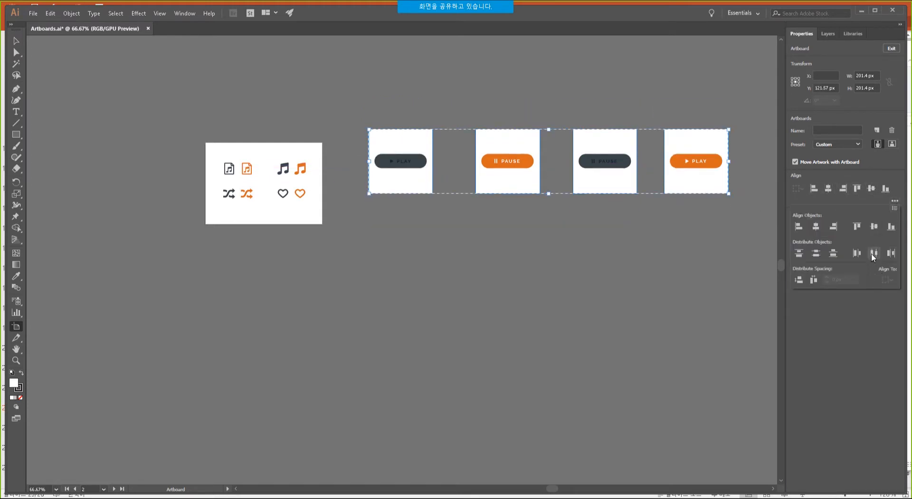
left_click(872, 254)
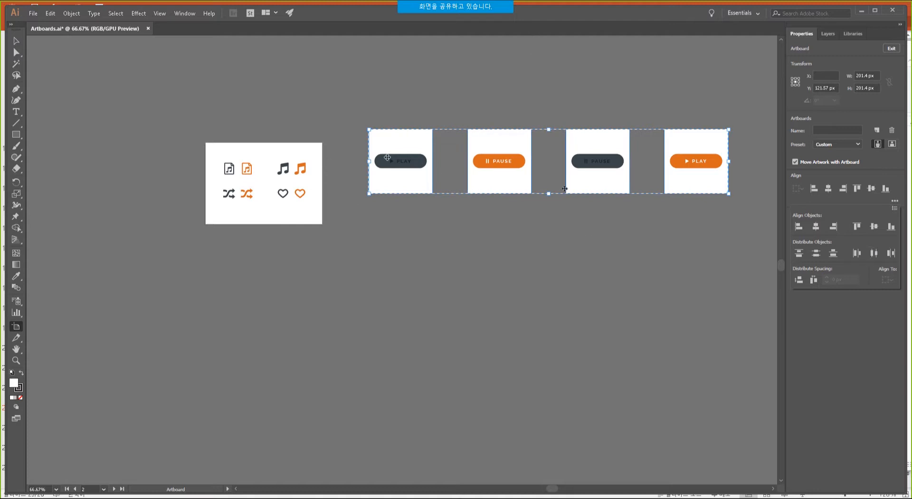
left_click(828, 387)
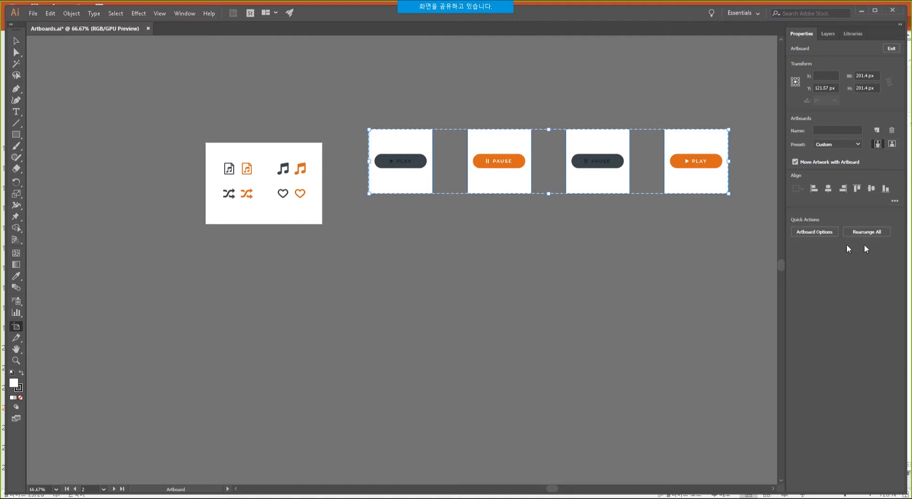
Rearrange all artboards into two columns with Move Artwork with Artboard checked.
left_click(867, 232)
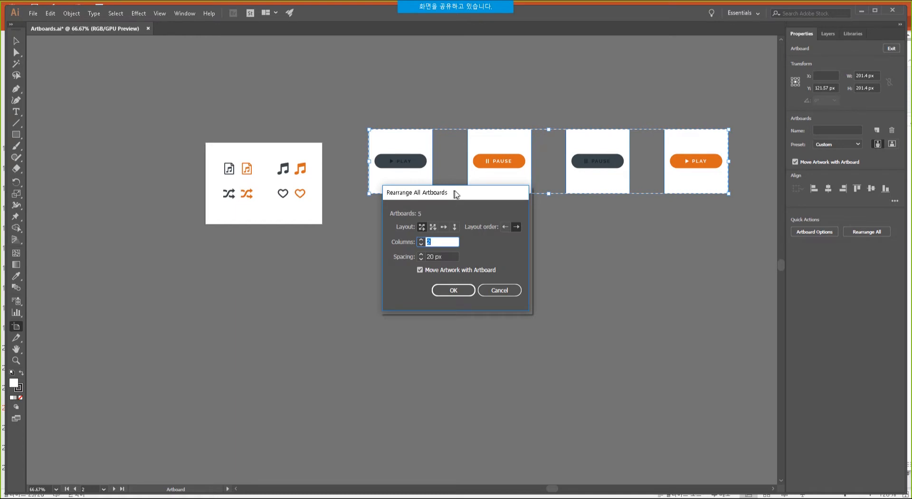
left_click_drag(456, 194, 562, 226)
left_click(525, 299)
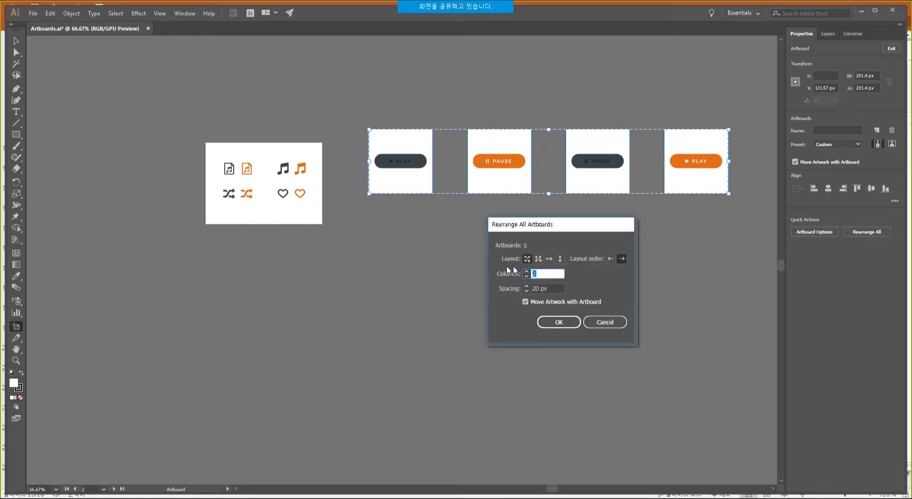
left_click(558, 322)
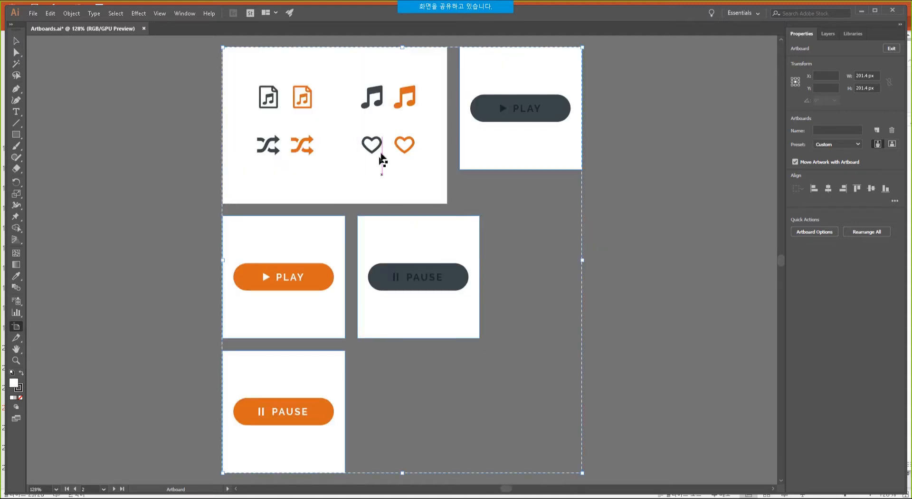
left_click(619, 272)
Inspect the rearranged artboard grid at 100% and return to the PowerPoint presentation.
left_click(370, 293, "ctrl+alt")
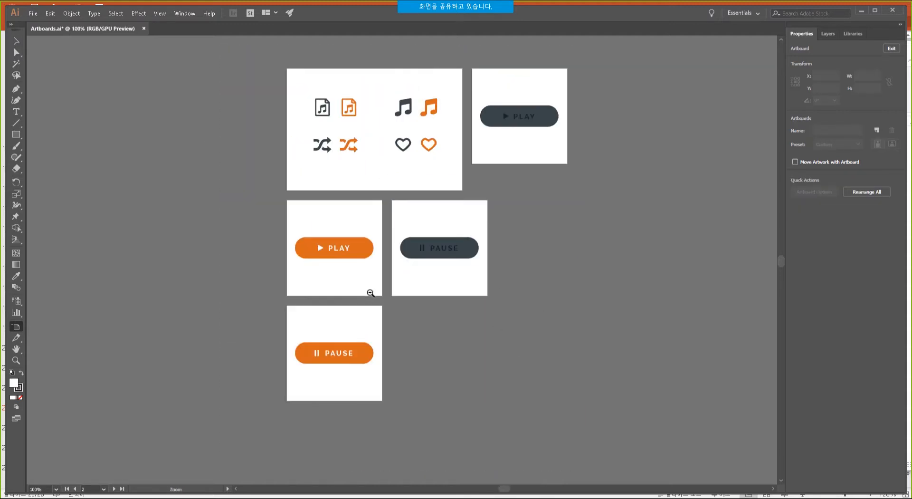
left_click(371, 293, "ctrl+alt")
left_click_drag(411, 193, 398, 259)
left_click(414, 237, "ctrl")
left_click(413, 236, "ctrl")
left_click_drag(480, 249, 384, 151)
left_click(384, 158, "ctrl+alt")
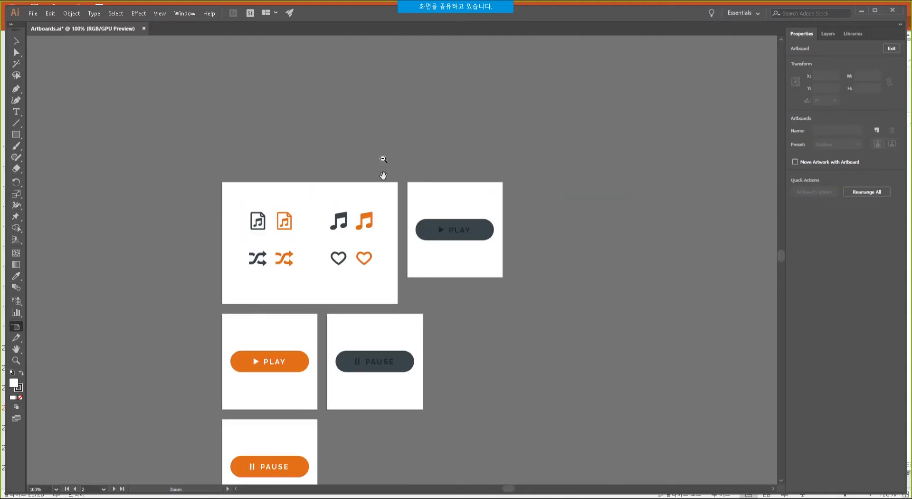
left_click_drag(509, 346, 494, 272)
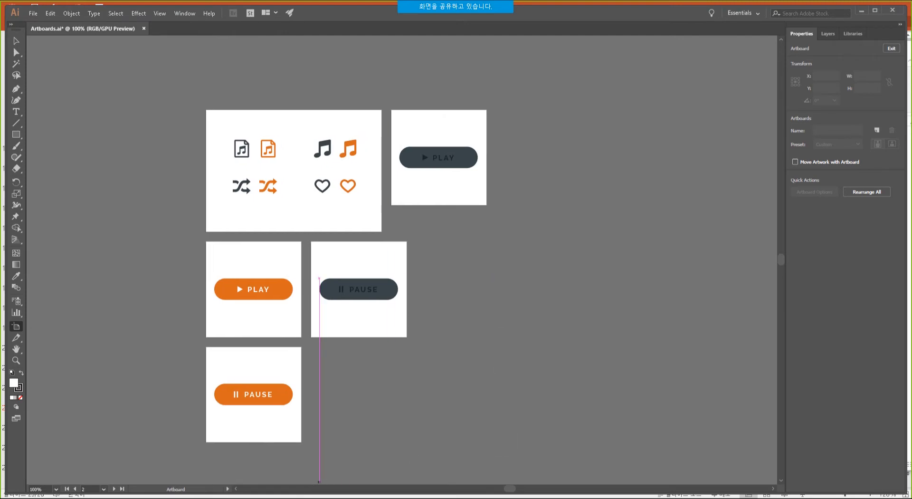
mouse_move(283, 498)
left_click(255, 479)
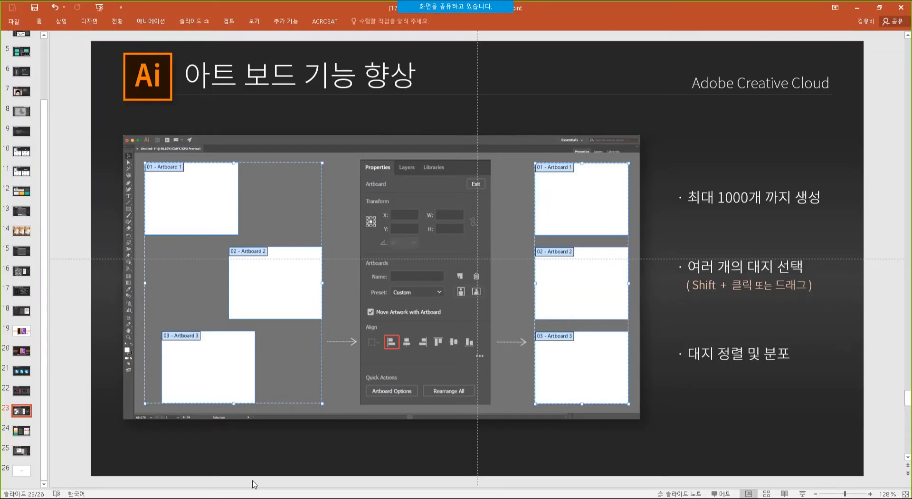
Advance to the variable fonts slide, then open Variable fonts.ai from the 08. [AI] 가변 글꼴 folder.
left_click(23, 436)
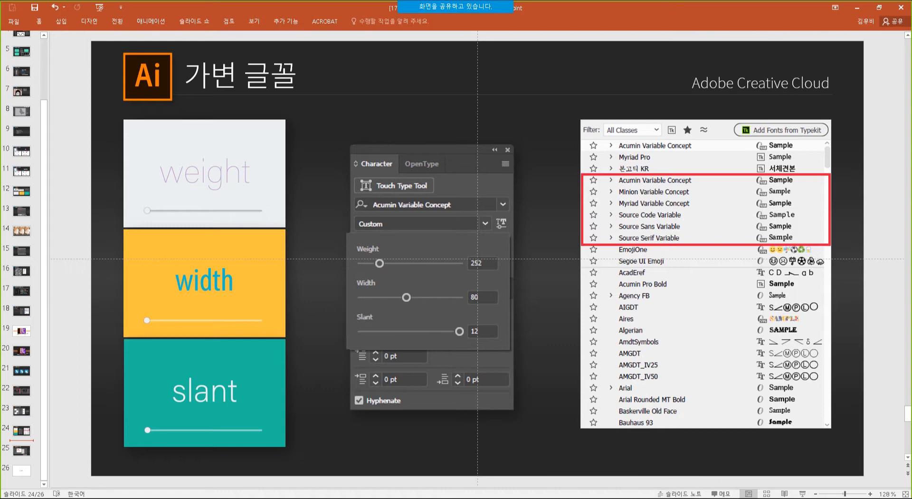
key("alt+Tab")
left_click(329, 122)
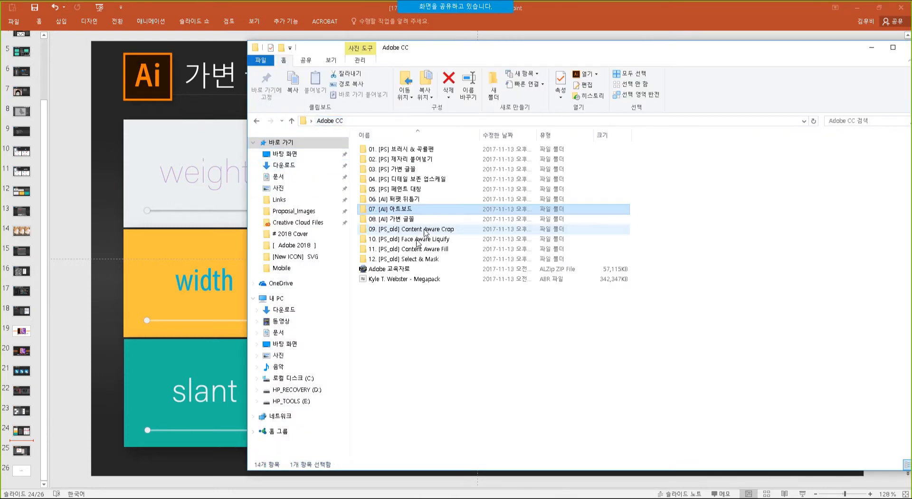
double_click(404, 219)
left_click(384, 163)
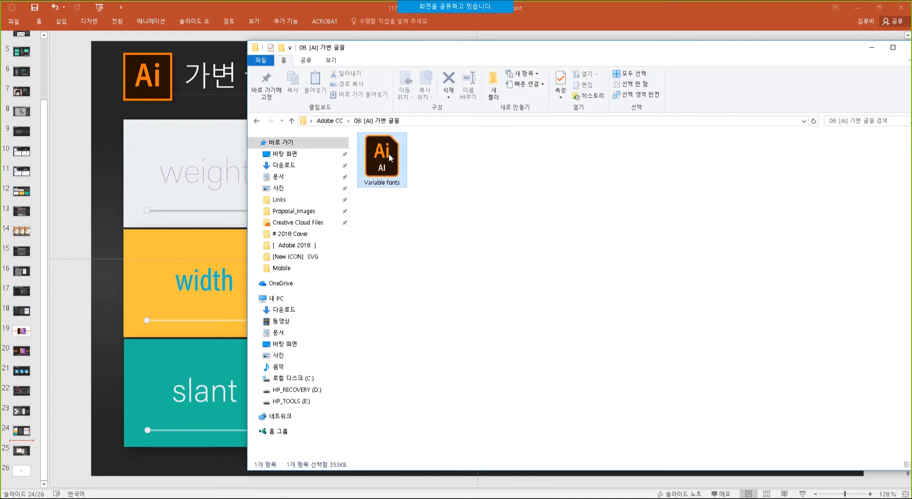
double_click(384, 163)
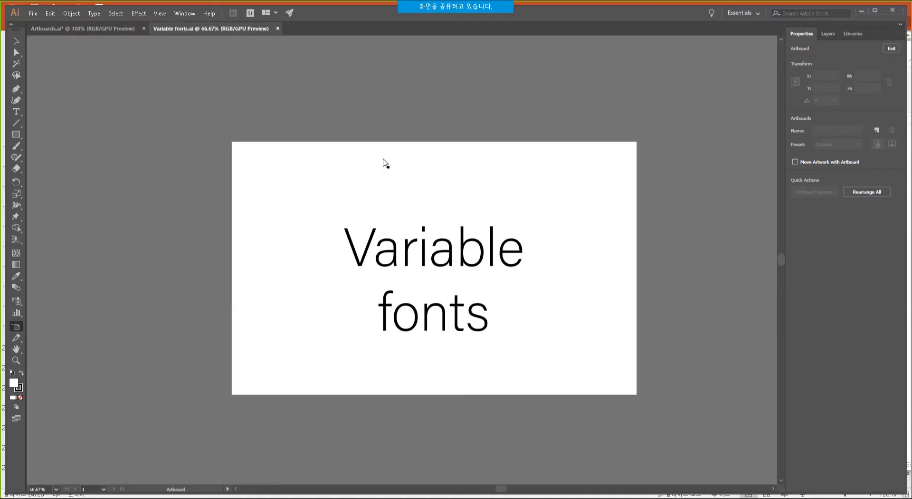
Set the Variable fonts text to Acumin Variable Concept.
left_click(875, 10)
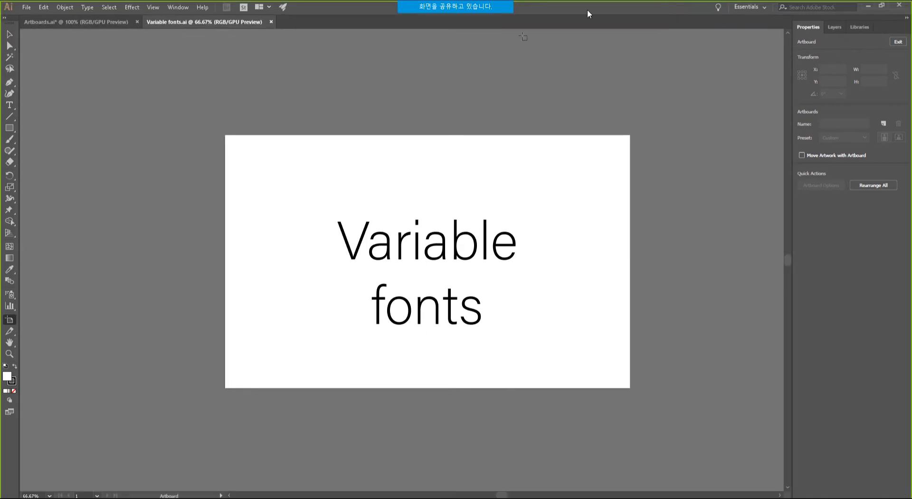
left_click_drag(469, 261, 428, 253)
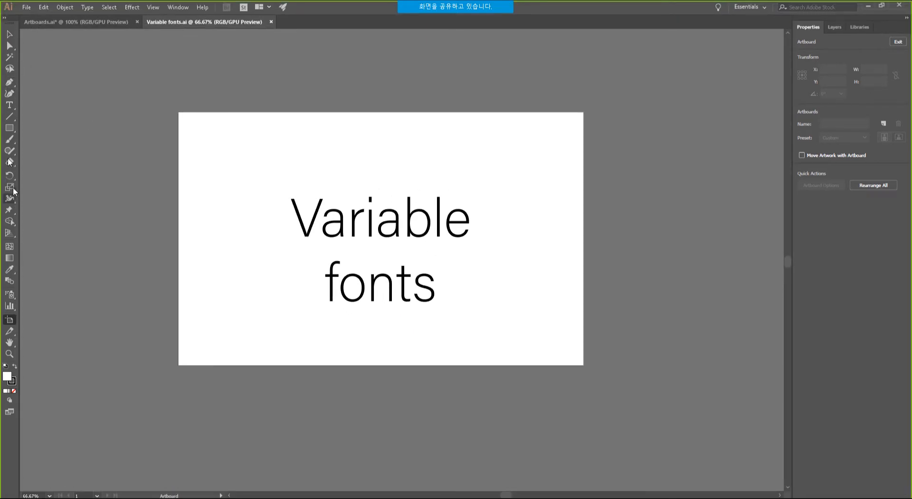
left_click(8, 36)
left_click(351, 217)
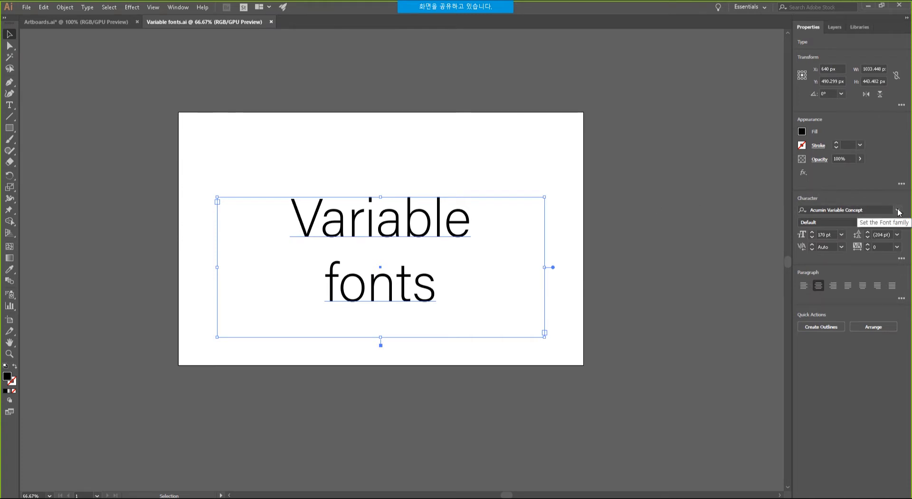
left_click(899, 210)
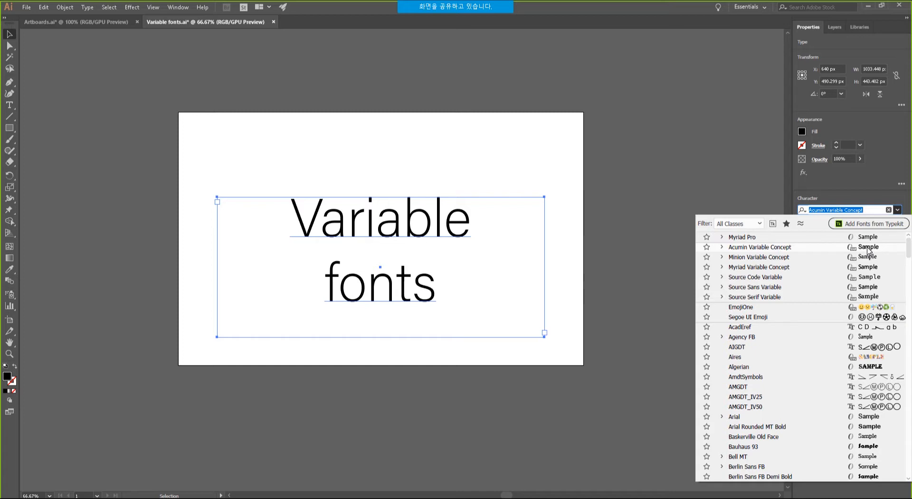
left_click(869, 250)
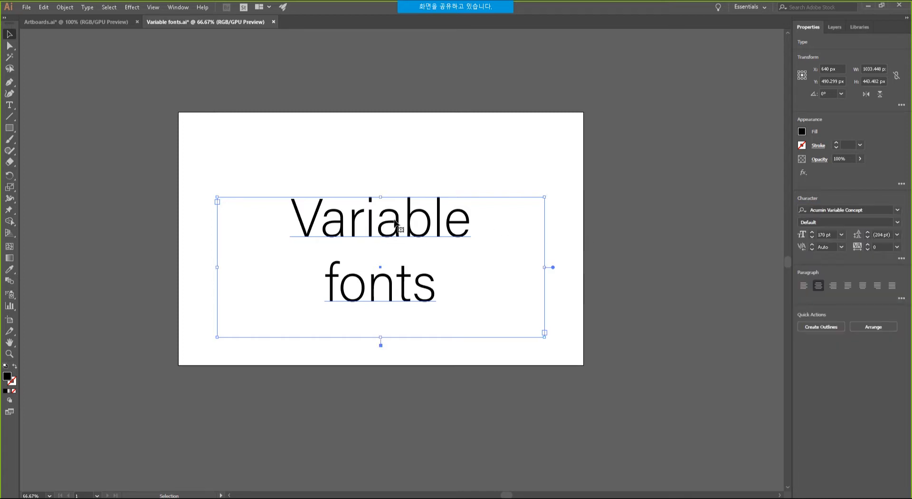
Move the text up and left to X 622 px, Y 444.299 px.
left_click_drag(396, 223, 390, 209)
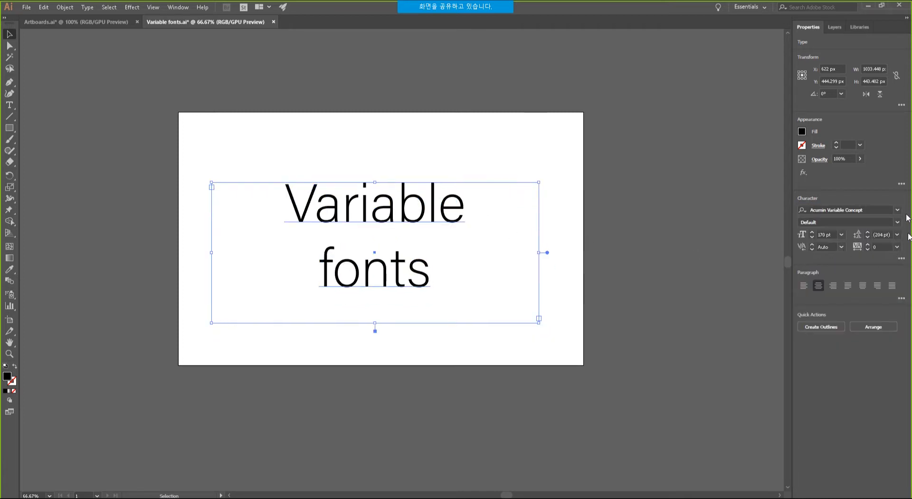
left_click(901, 259)
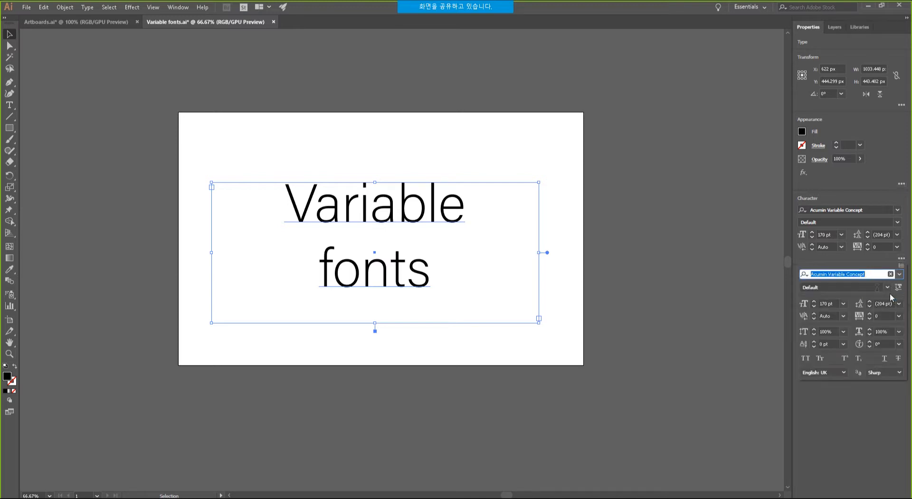
left_click(839, 256)
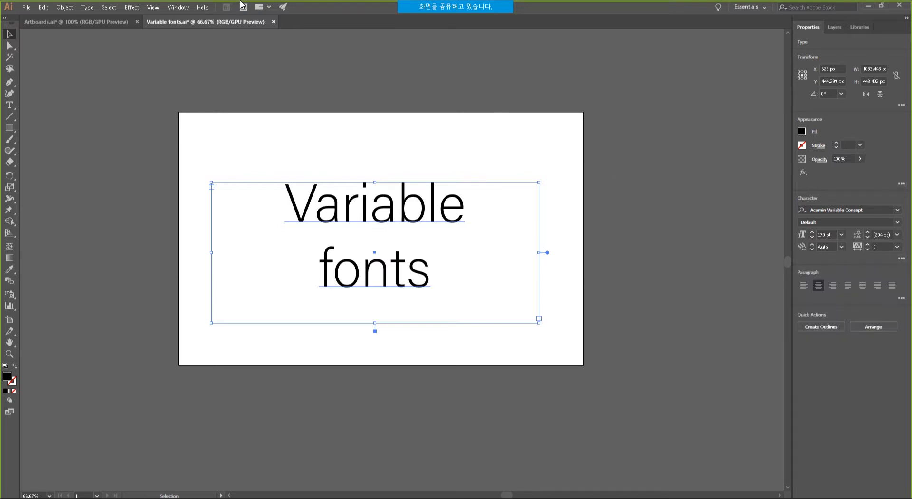
Float the Character panel at the canvas's left and detach the Paragraph panel from its group.
left_click(183, 8)
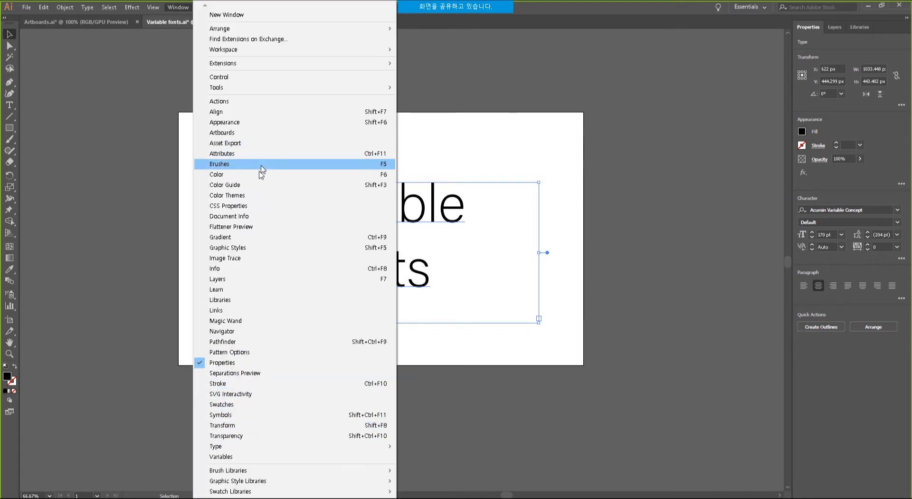
mouse_move(292, 451)
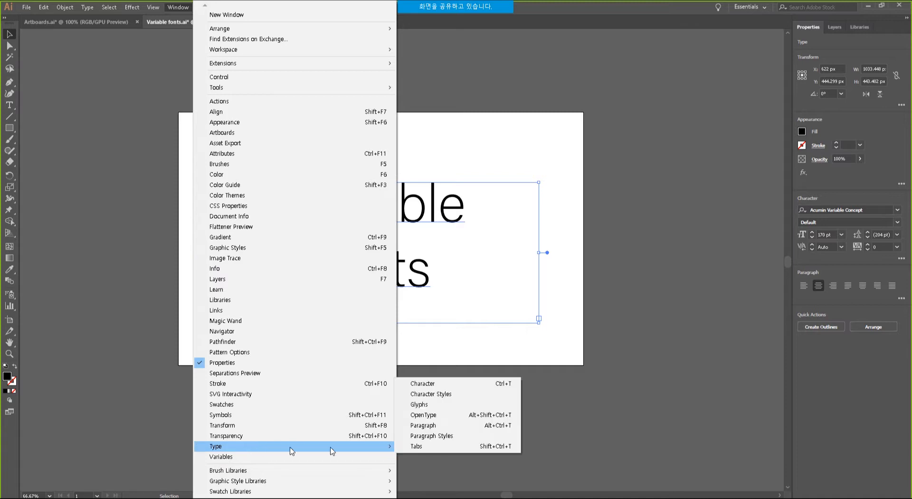
left_click(437, 385)
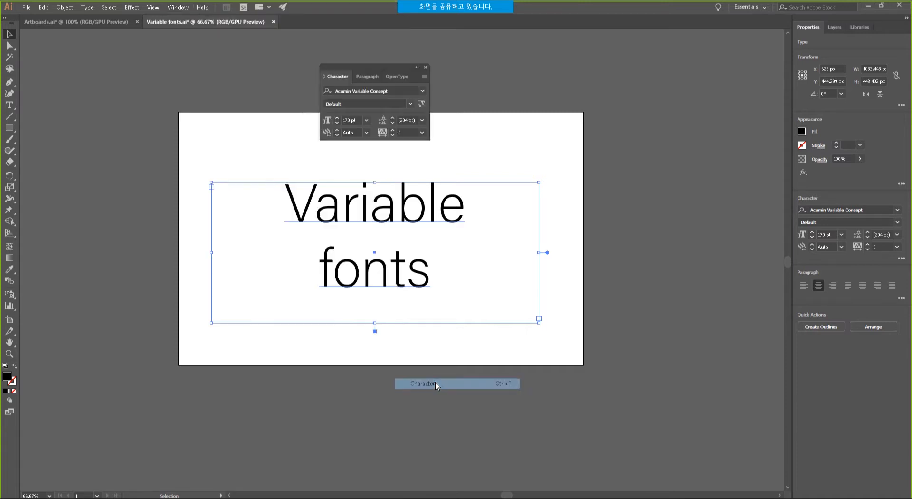
left_click_drag(348, 68, 69, 104)
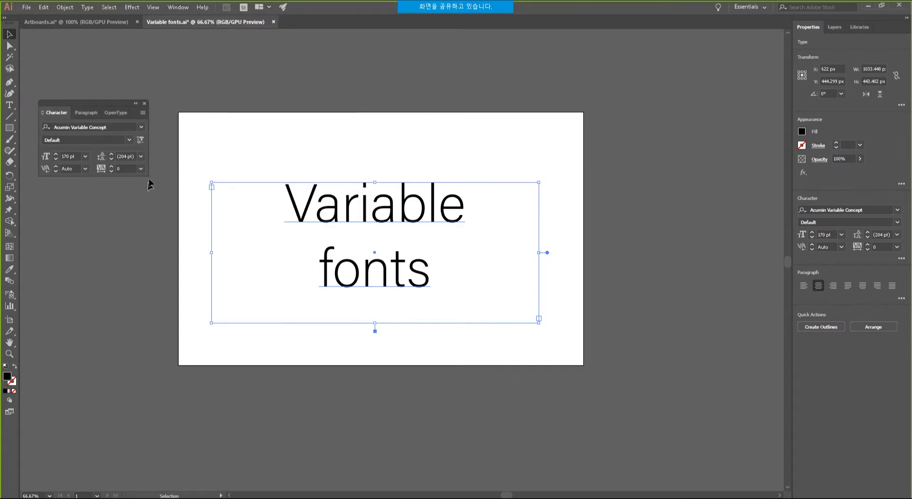
left_click(143, 113)
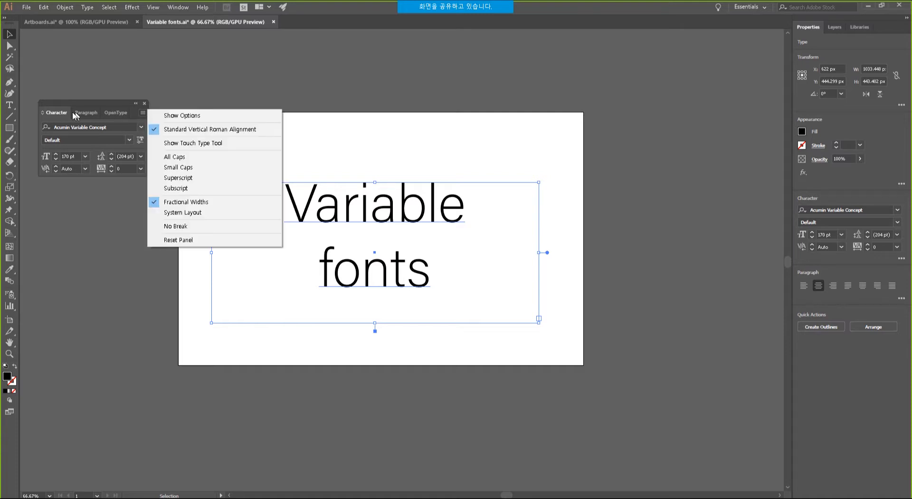
left_click(84, 113)
left_click_drag(84, 113, 65, 189)
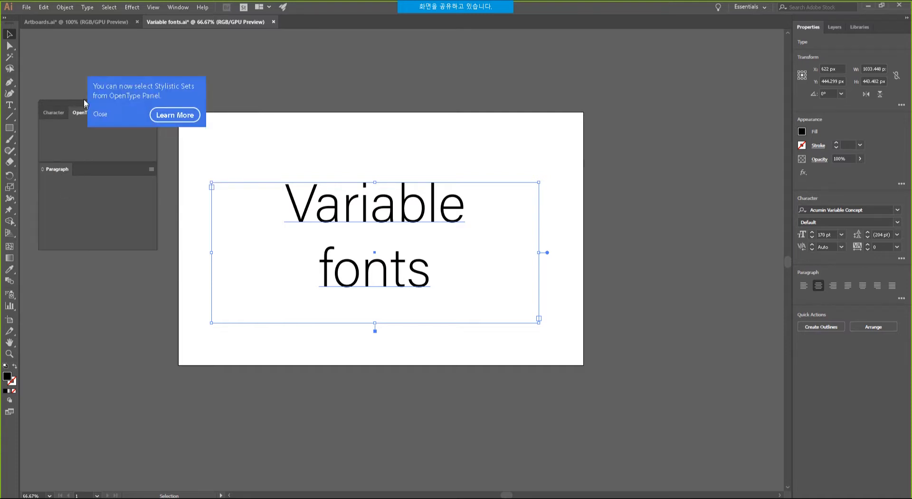
Dismiss the Stylistic Sets tip, reposition the panel group, and nudge the text slightly down-right.
left_click(102, 129)
left_click_drag(103, 111, 111, 129)
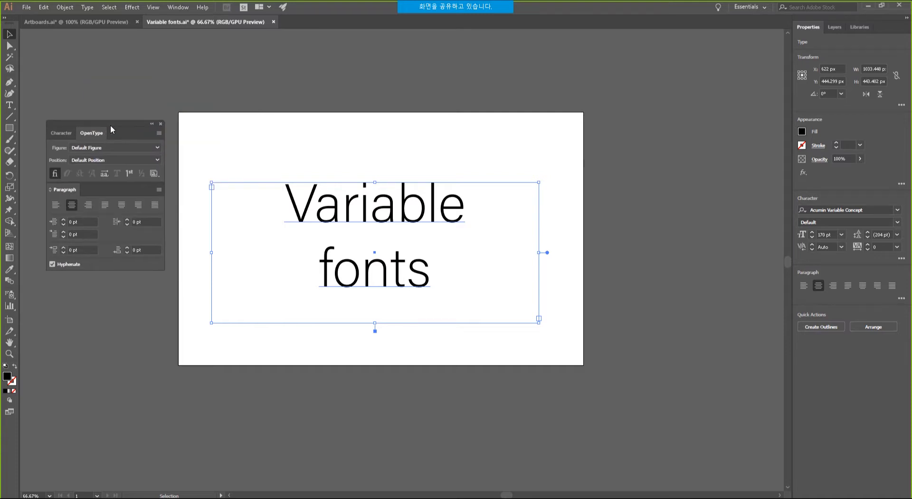
left_click(62, 133)
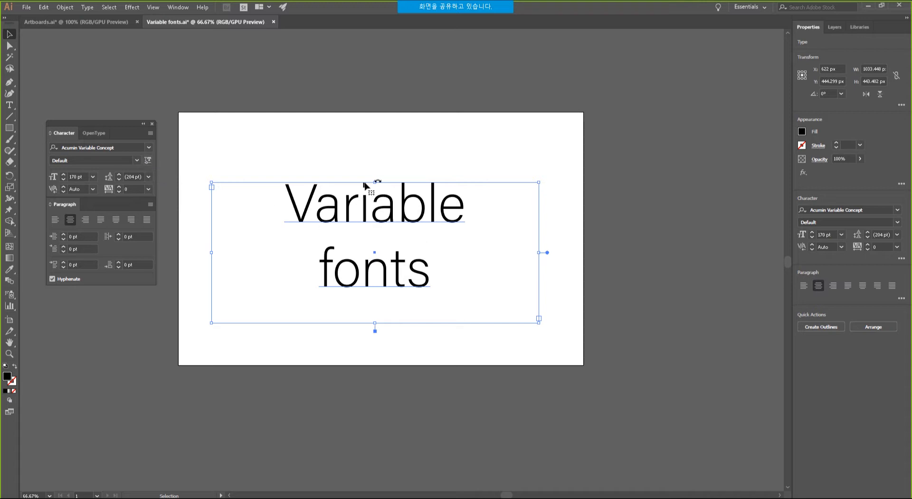
mouse_move(408, 205)
left_mouse_down()
mouse_move(410, 235)
mouse_move(413, 212)
left_mouse_up()
Set the variable font axes to weight 644, width 115 and slant 12.
left_click(148, 161)
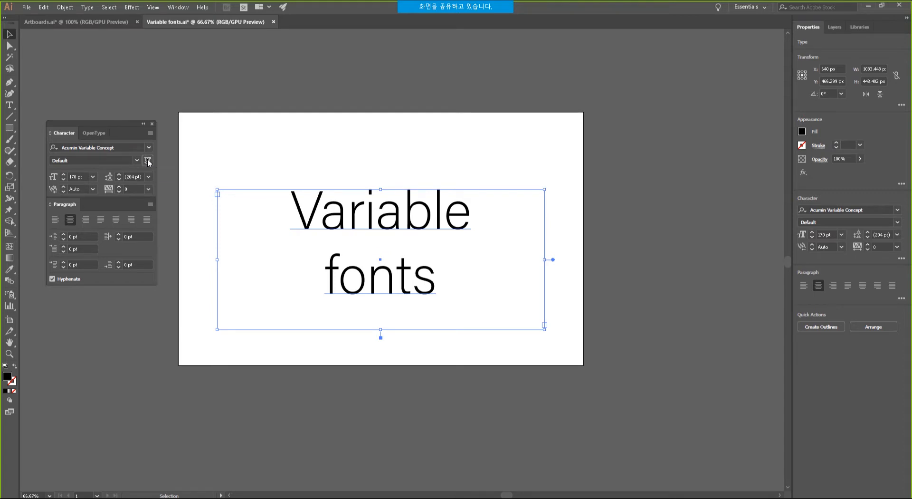
left_click_drag(62, 188, 36, 186)
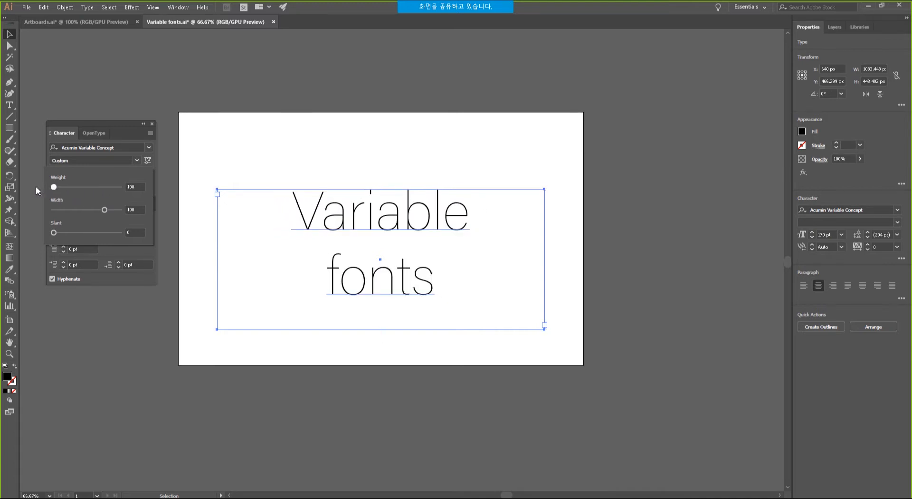
mouse_move(105, 210)
left_mouse_down()
mouse_move(140, 207)
mouse_move(119, 207)
left_mouse_up()
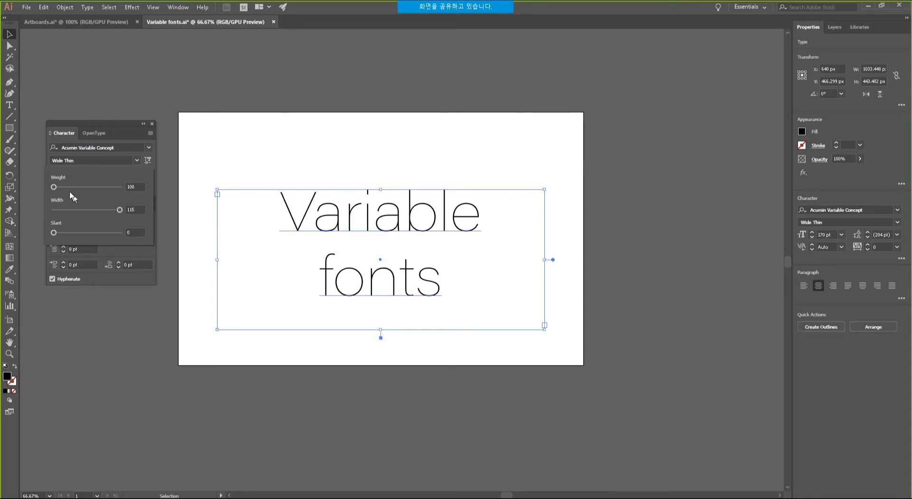
left_click_drag(55, 188, 99, 187)
left_click_drag(53, 232, 203, 232)
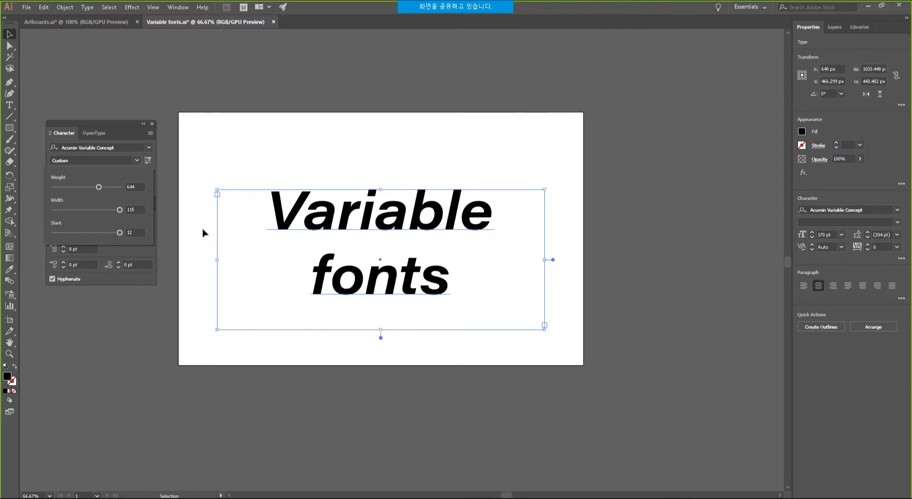
left_click(148, 160)
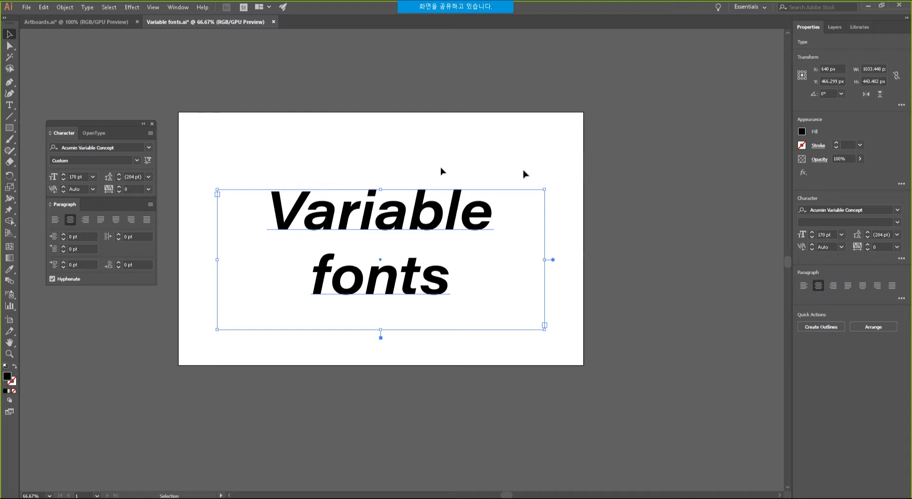
With the Touch Type Tool, raise the V and shift the a slightly left and down.
left_click(10, 106)
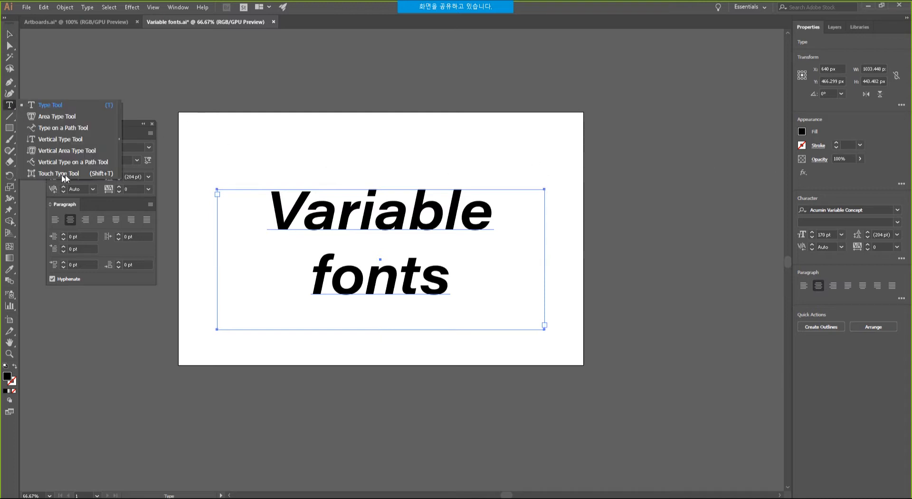
left_click(65, 174)
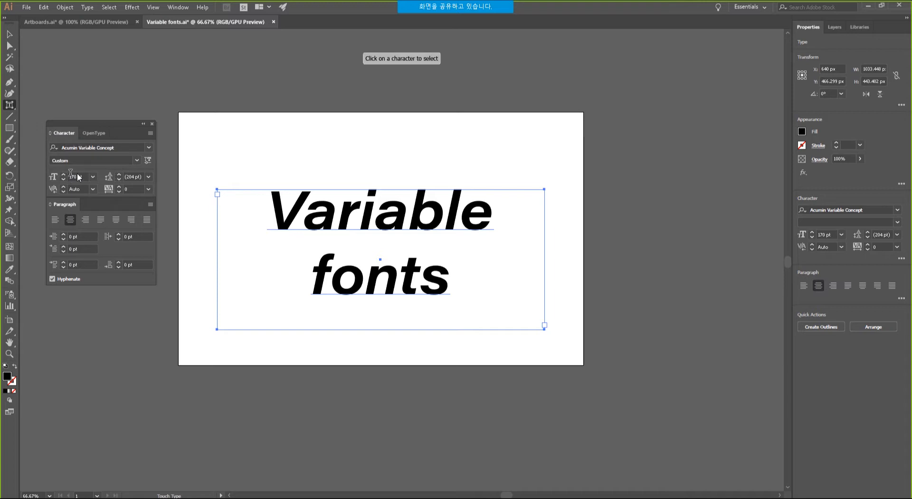
left_click(292, 227)
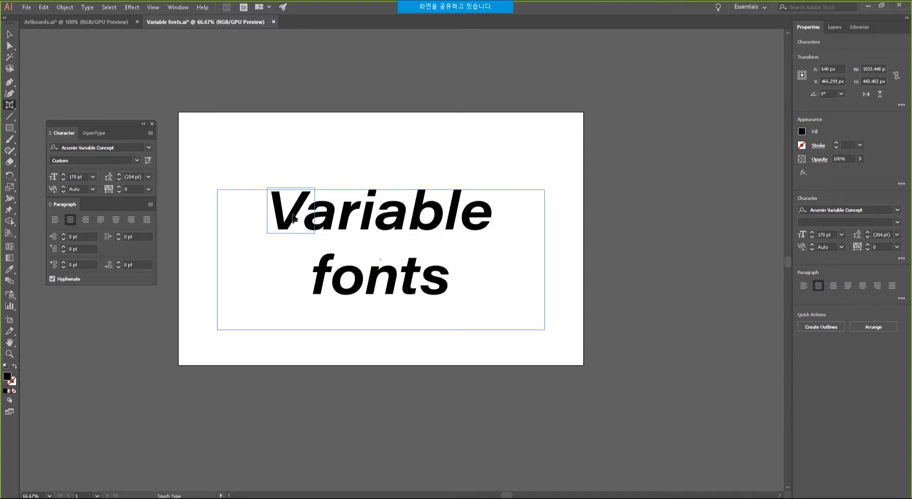
left_click_drag(293, 219, 380, 163)
left_click(330, 223)
left_click(371, 206)
Rotate the i clockwise and enlarge the V.
left_click(284, 208)
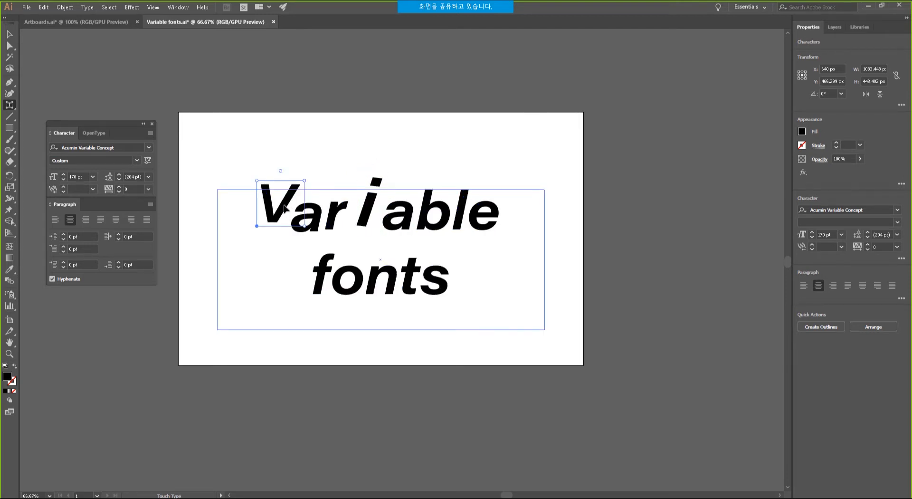
left_click_drag(306, 180, 309, 175)
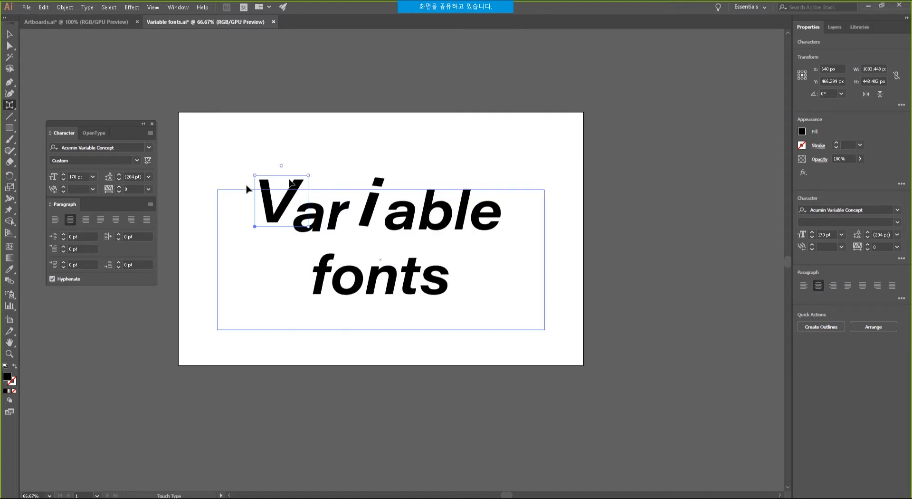
left_click(860, 29)
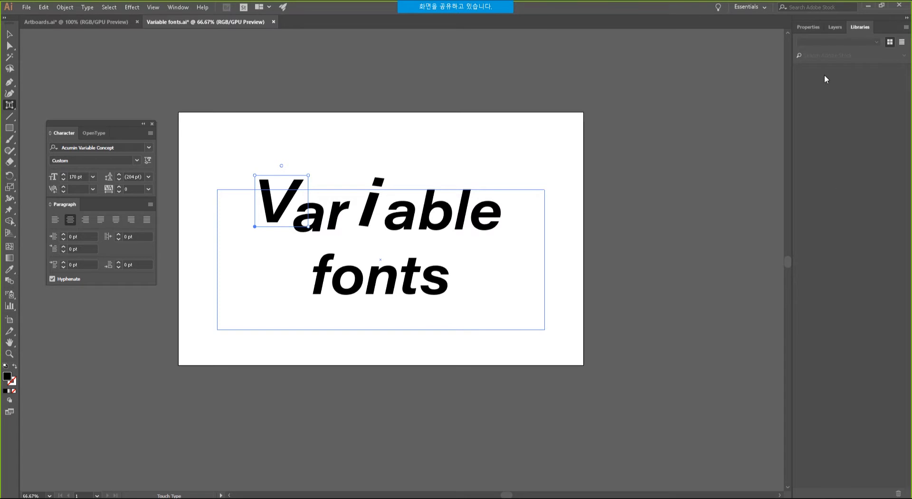
Colour Variable's letters from the UBSTYLE library: V blue, r yellow, i red, a's teal and blue, b green, e light blue.
left_click(845, 43)
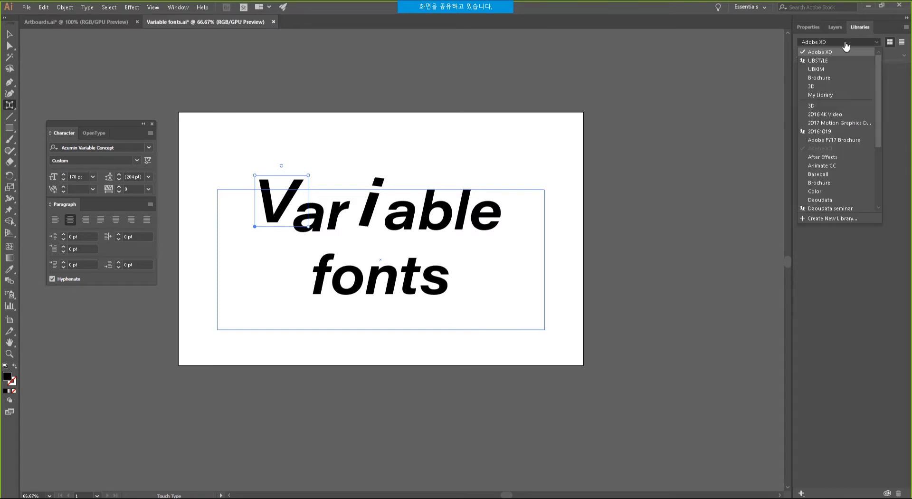
left_click(818, 61)
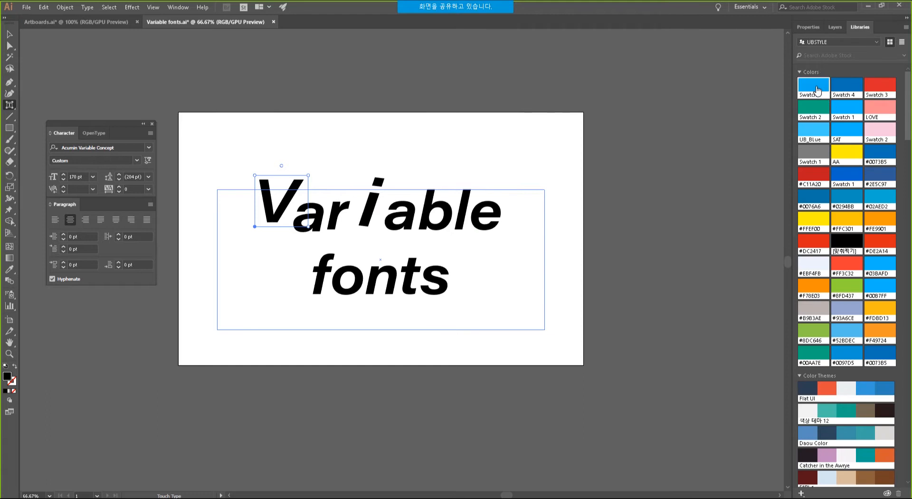
left_click(814, 87)
left_click(339, 217)
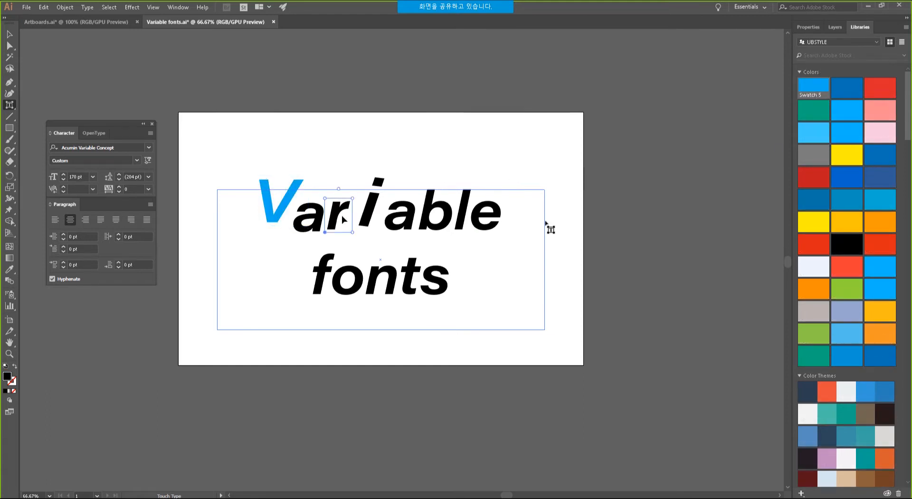
left_click(842, 153)
left_click(373, 205)
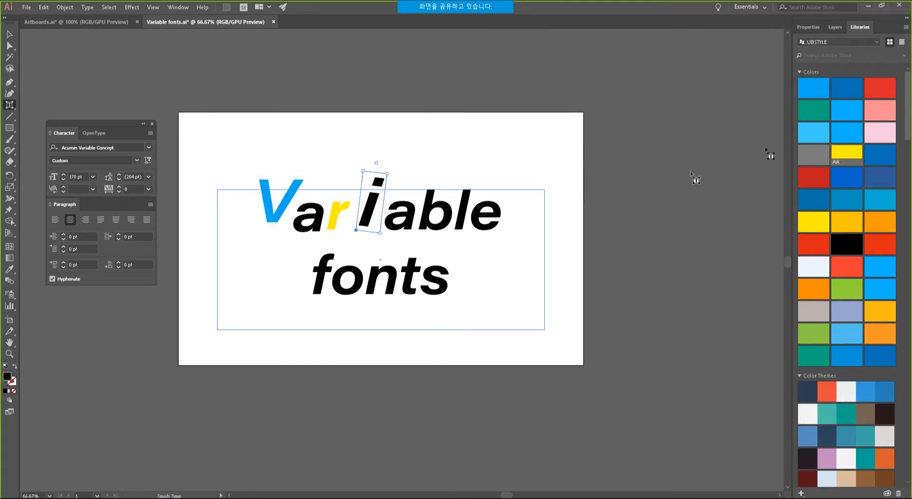
left_click(874, 90)
left_click(403, 219)
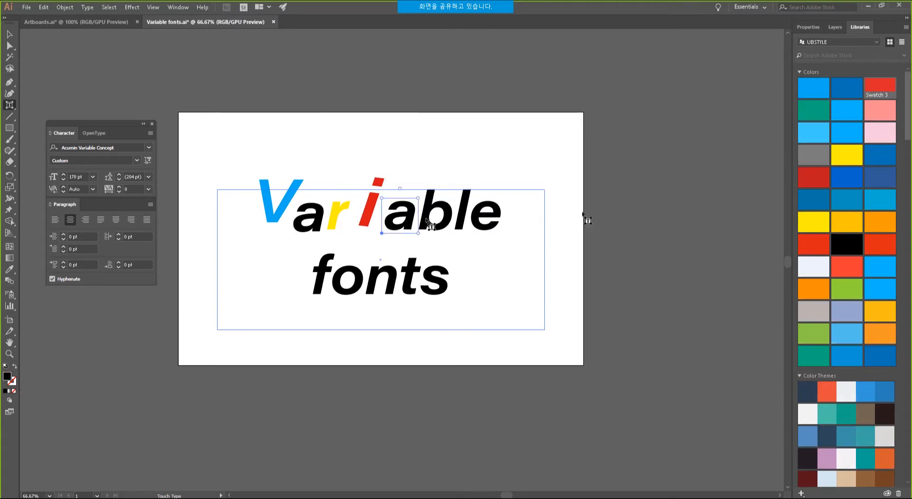
left_click(859, 172)
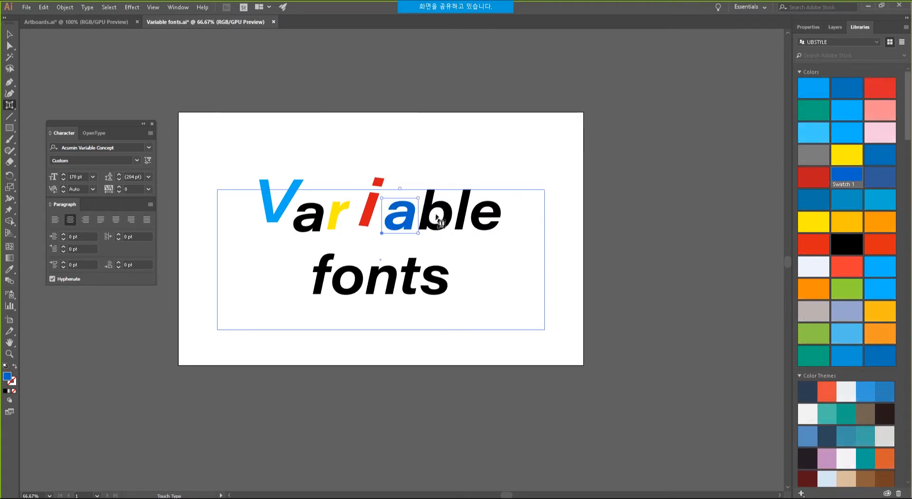
left_click(308, 216)
left_click(811, 108)
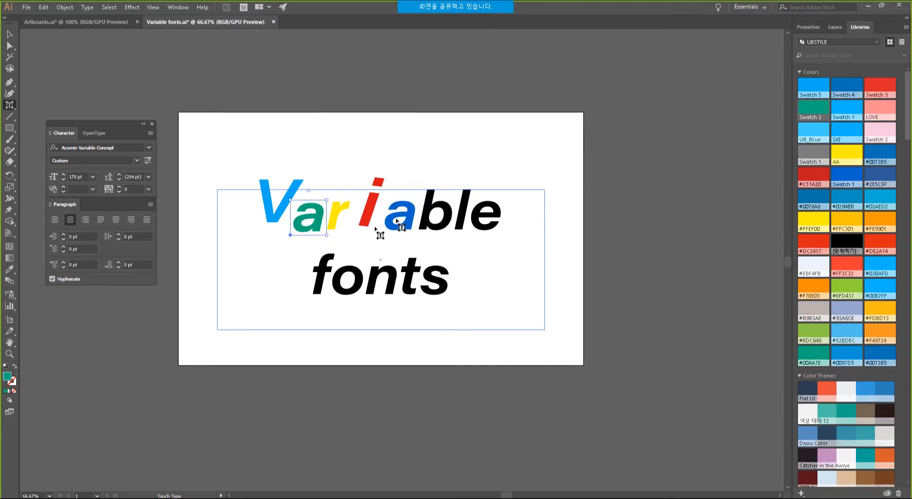
left_click(436, 216)
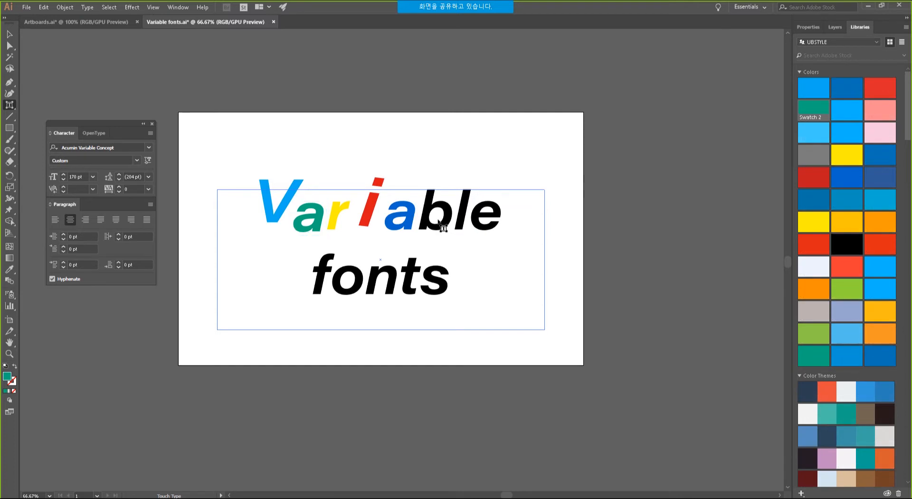
left_click(847, 288)
left_click(489, 221)
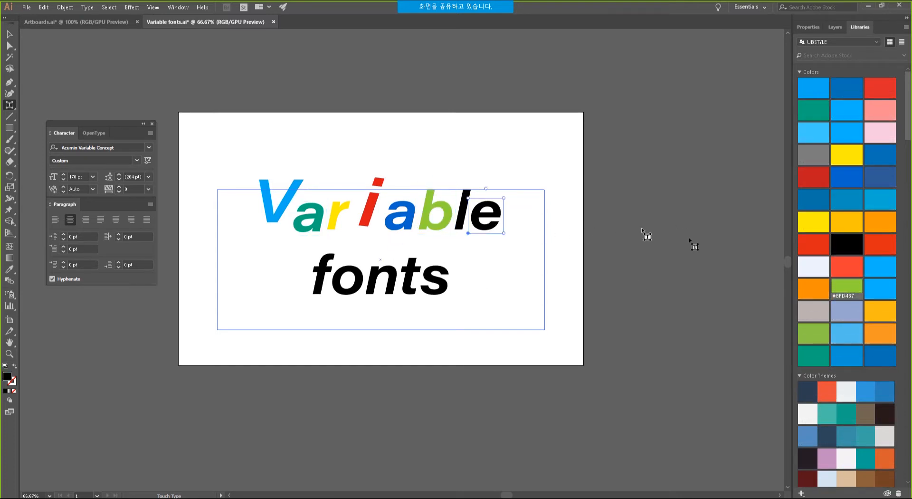
left_click(878, 291)
Colour fonts' letters: f orange-red, o orange, n teal-blue, t teal, s dark blue.
left_click(325, 274)
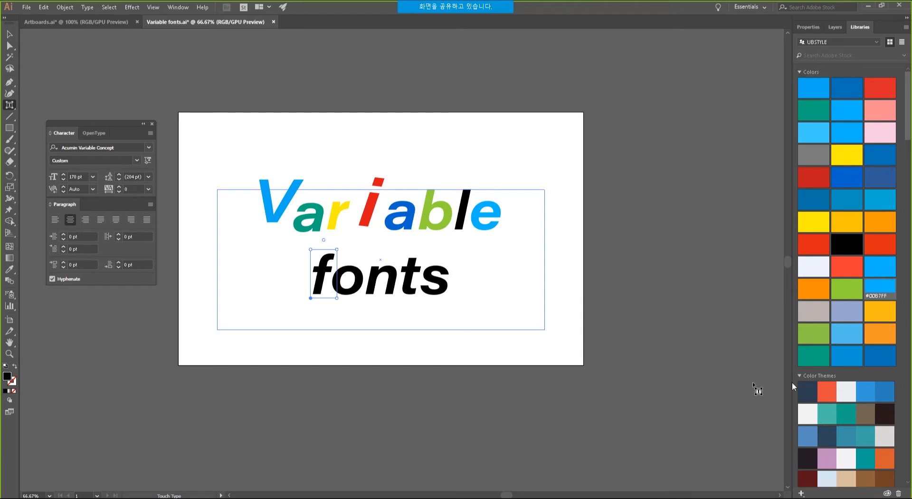
left_click(838, 390)
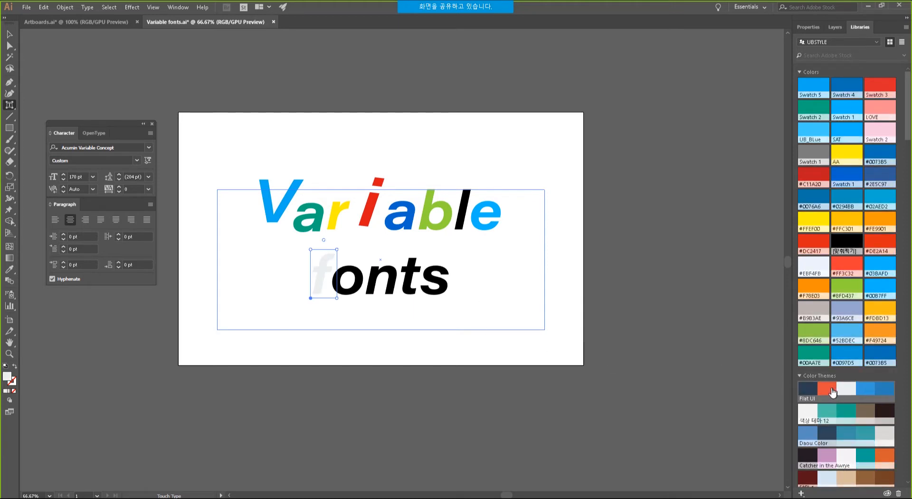
left_click(347, 280)
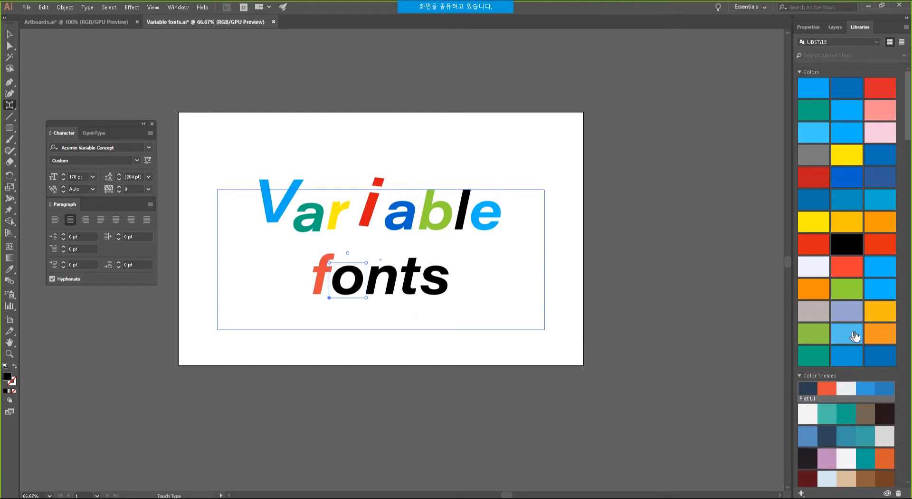
left_click(880, 334)
left_click(382, 280)
left_click(847, 432)
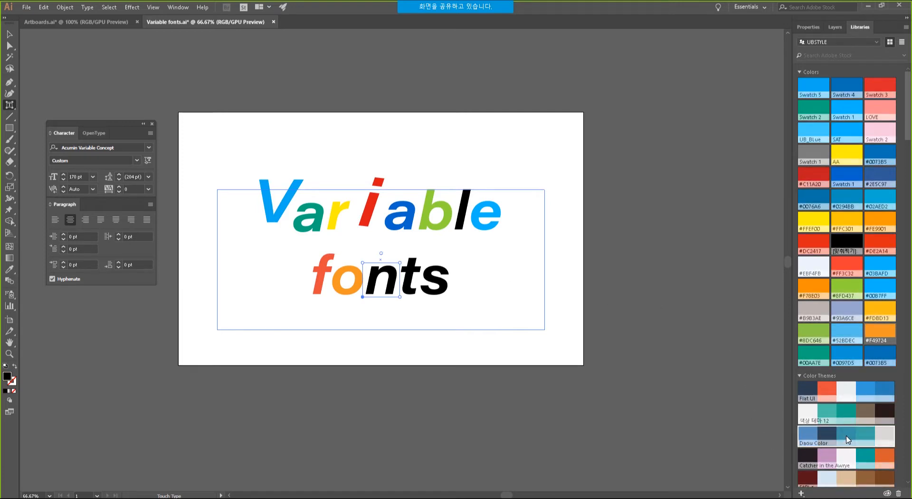
left_click(414, 283)
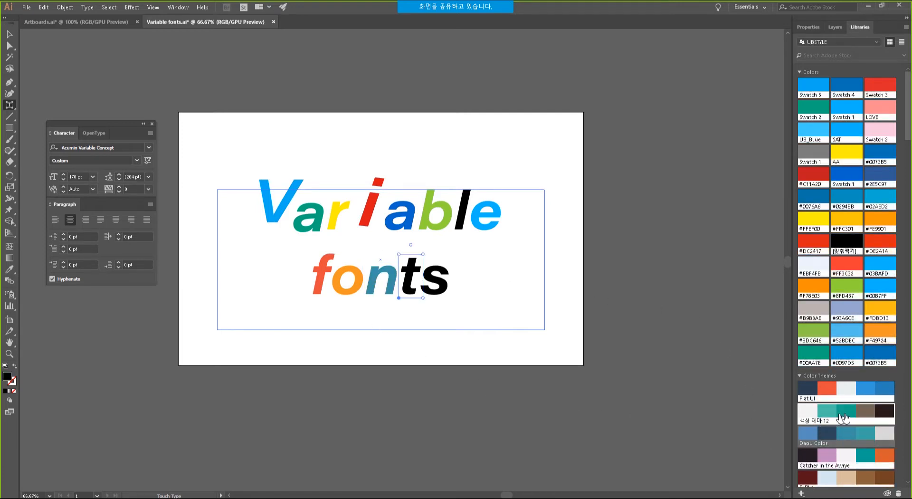
left_click(844, 412)
left_click(435, 280)
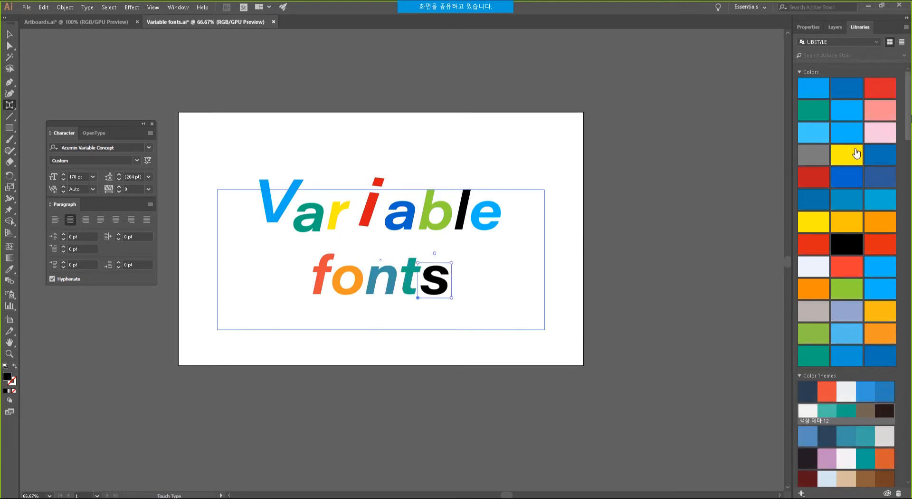
left_click(886, 177)
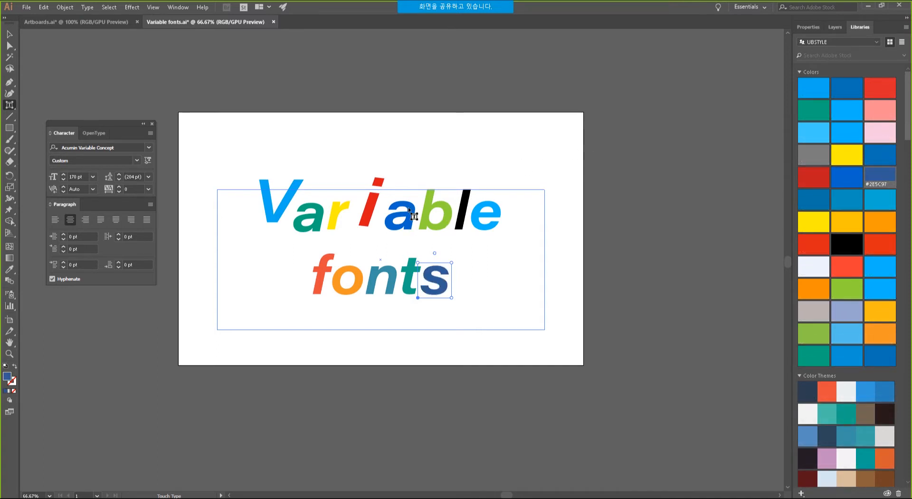
Enlarge the r of 'Variable' with Touch Type and drop it below the line.
left_click(335, 214)
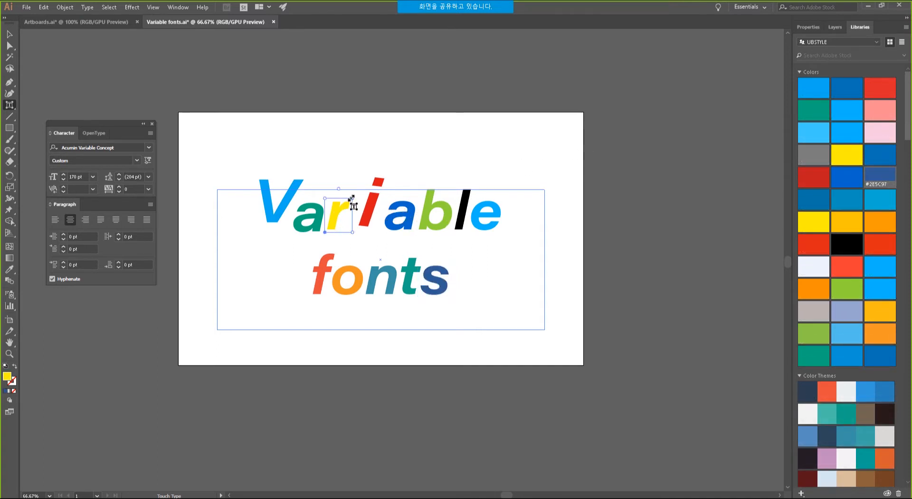
left_click_drag(356, 188, 378, 178)
mouse_move(331, 200)
left_mouse_down()
mouse_move(340, 219)
mouse_move(341, 211)
left_mouse_up()
Spread the a, b and l of 'able' wider, raise the l, and select the final e.
left_click(427, 224)
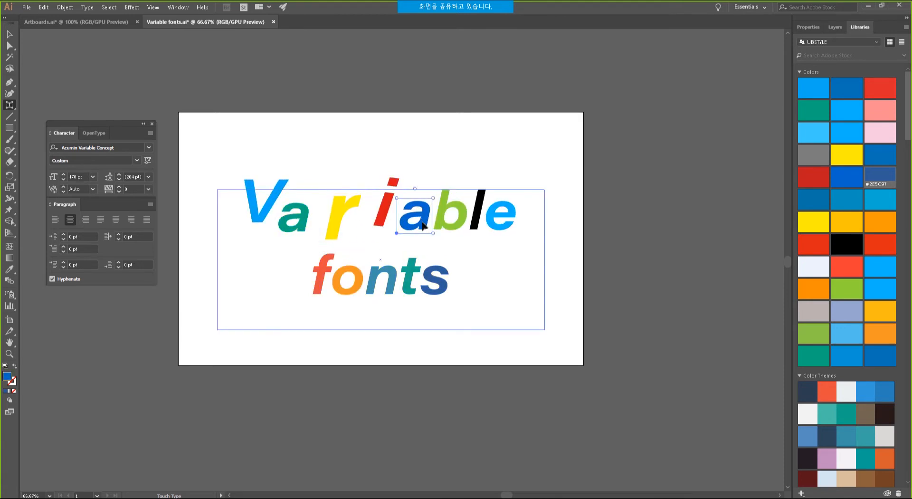
left_click(454, 223)
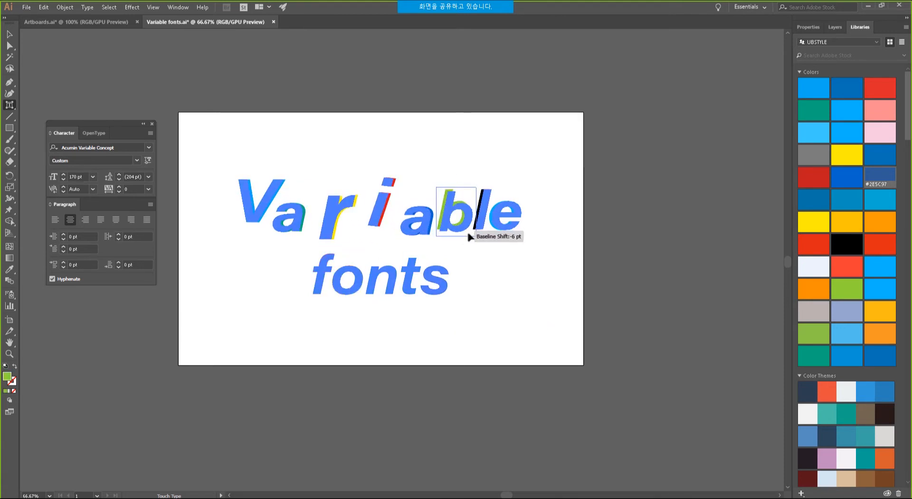
left_click(494, 207)
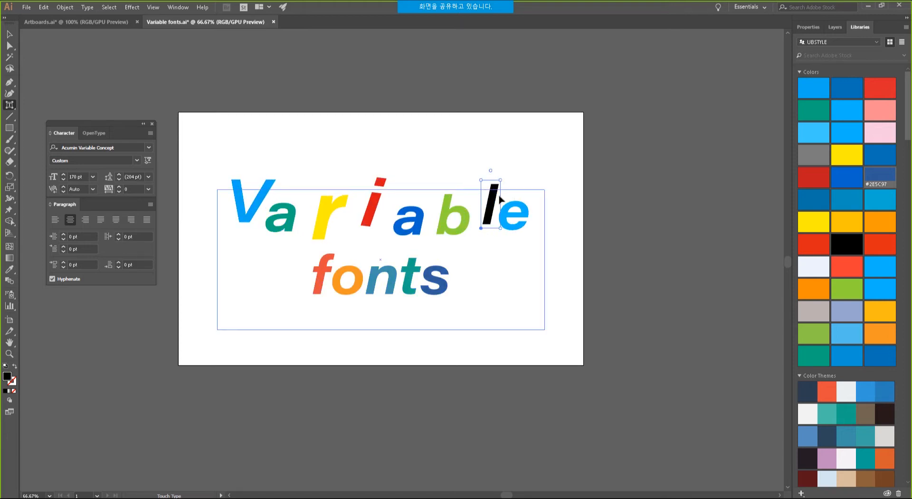
left_click(519, 219)
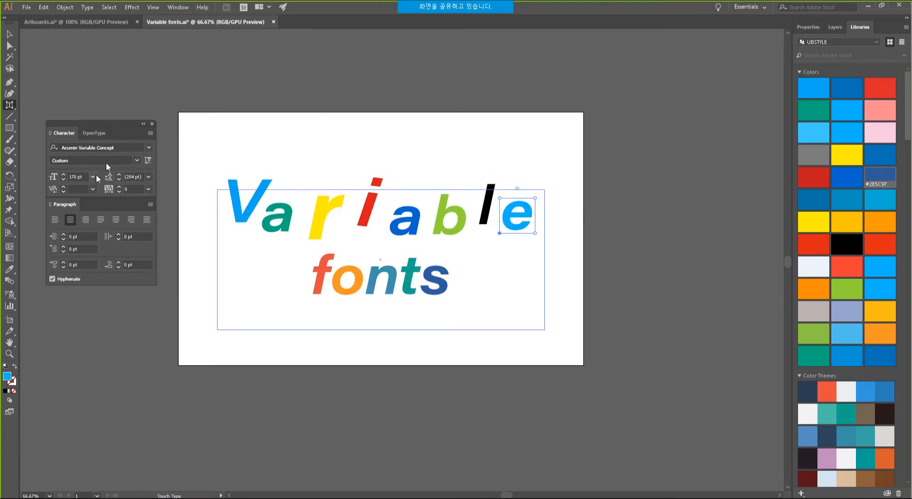
left_click(149, 148)
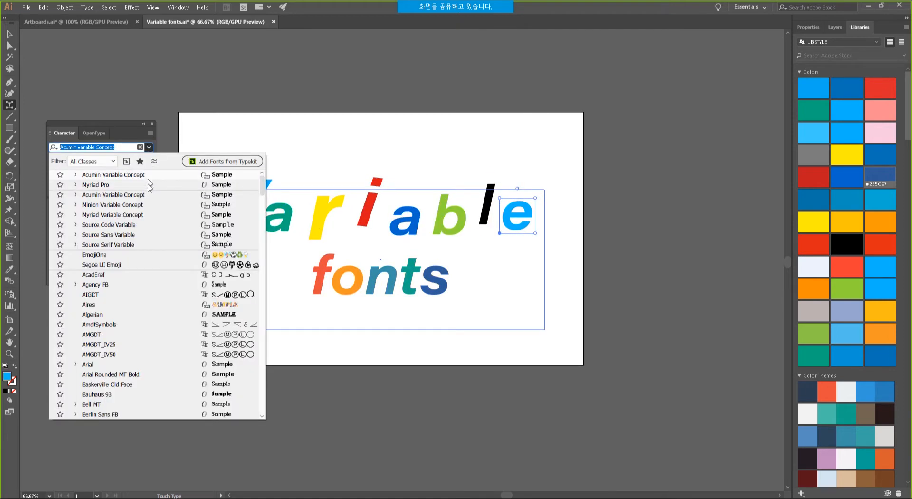
Try Myriad Variable Concept at width 110 on the final e, then switch to Acumin Variable Concept Semibold.
left_click(141, 217)
left_click(172, 185)
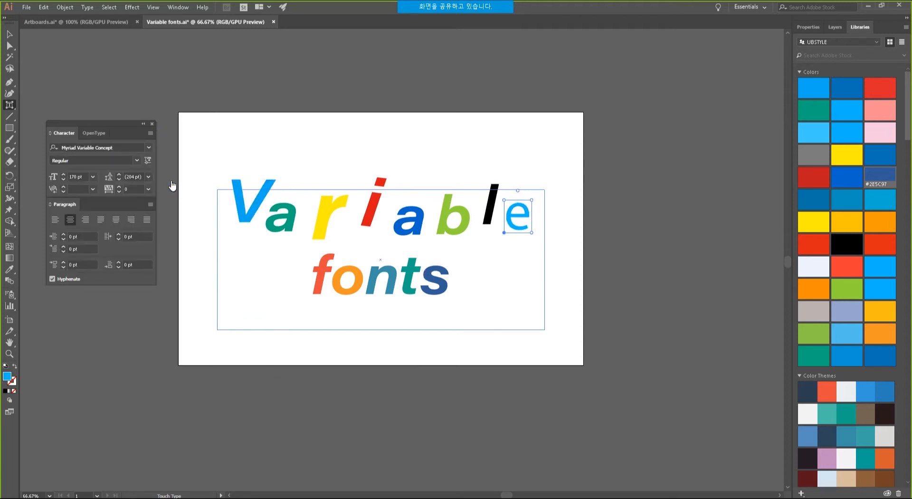
left_click(148, 161)
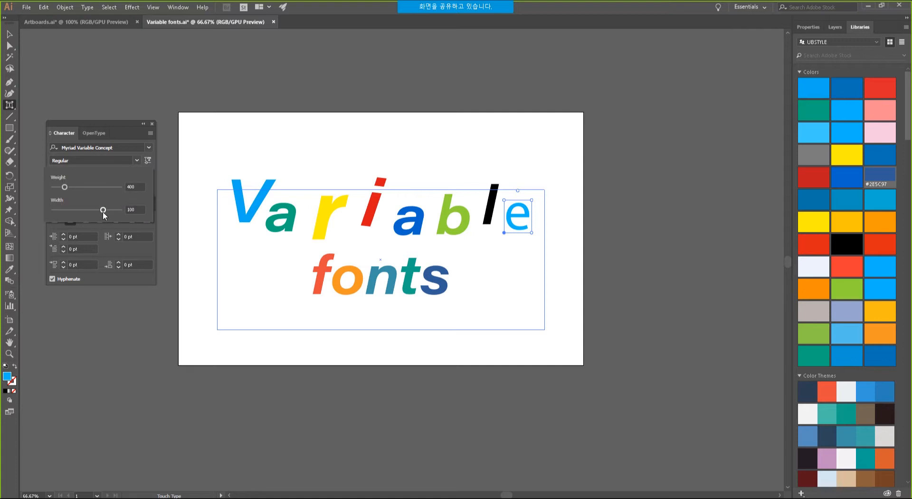
left_click_drag(103, 212, 121, 209)
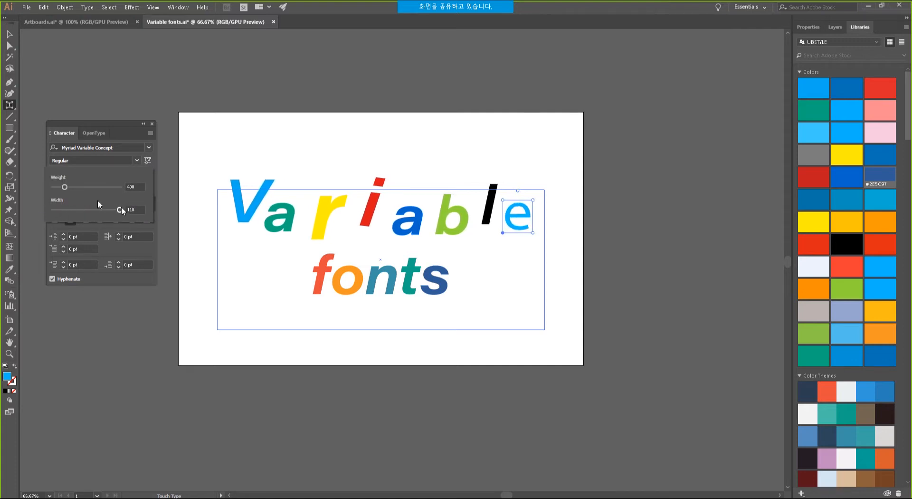
left_click_drag(65, 188, 30, 190)
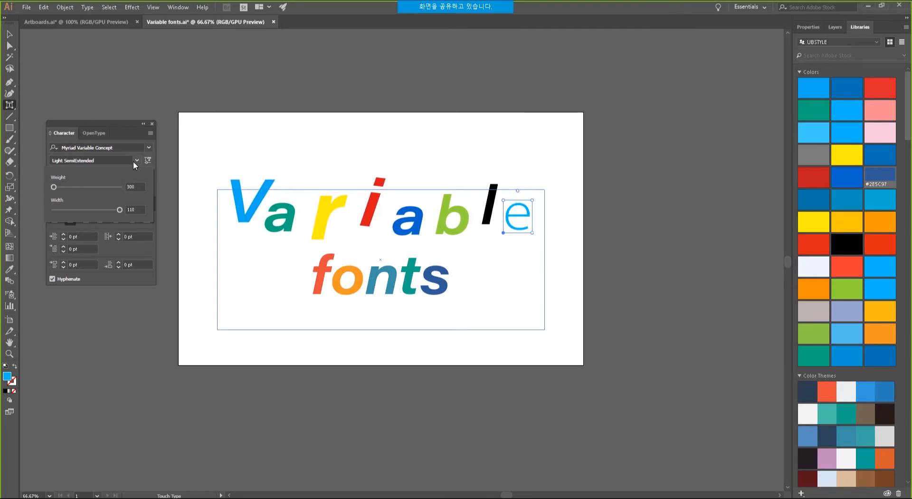
left_click(149, 148)
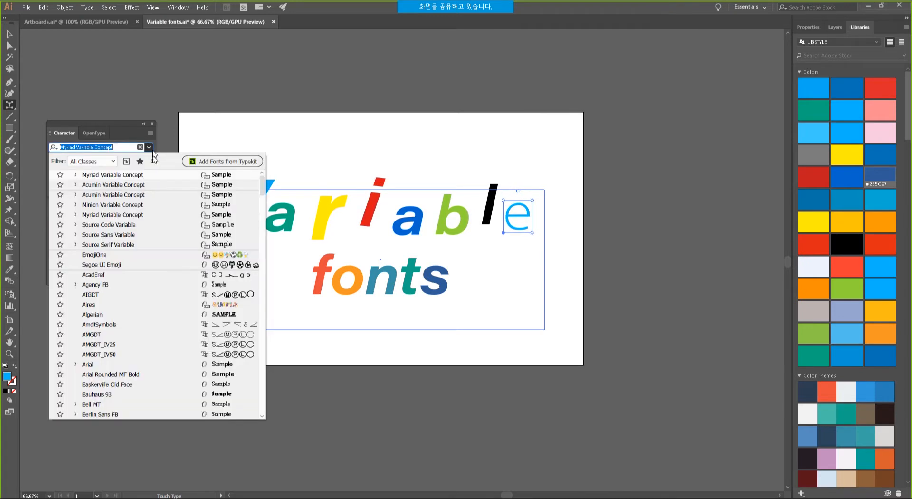
left_click(119, 194)
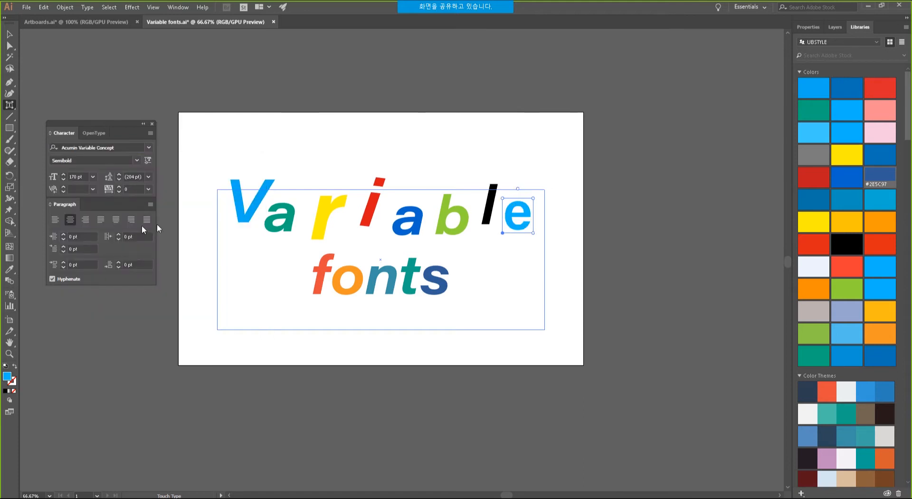
Move the final e, then enlarge the s of 'fonts' and shift it down-right before selecting the f.
left_click_drag(502, 232, 545, 238)
left_click_drag(430, 279, 443, 289)
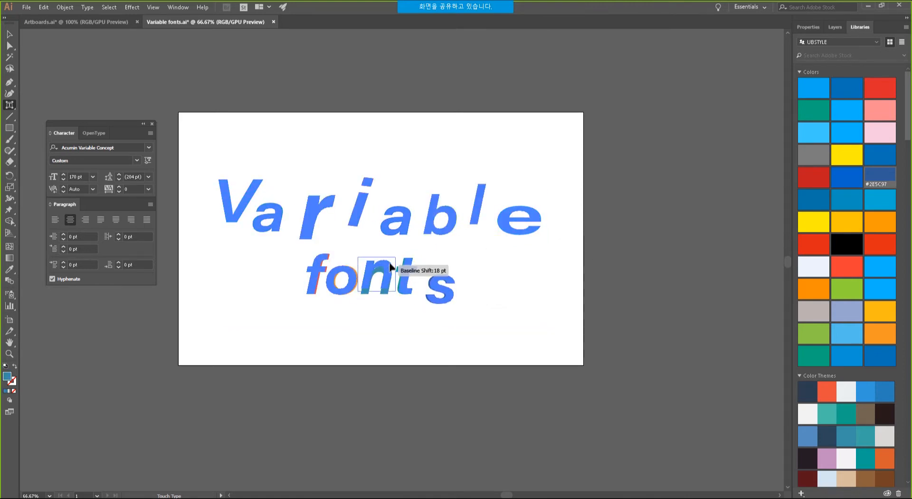
left_click(316, 269)
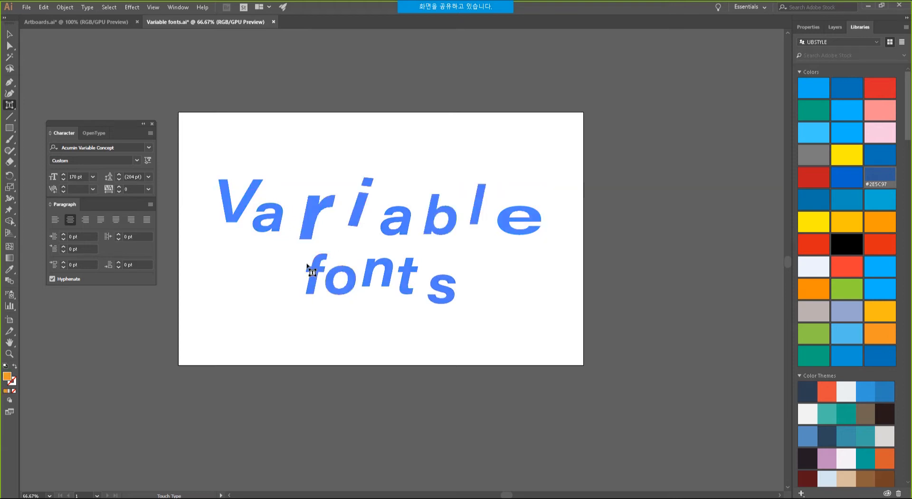
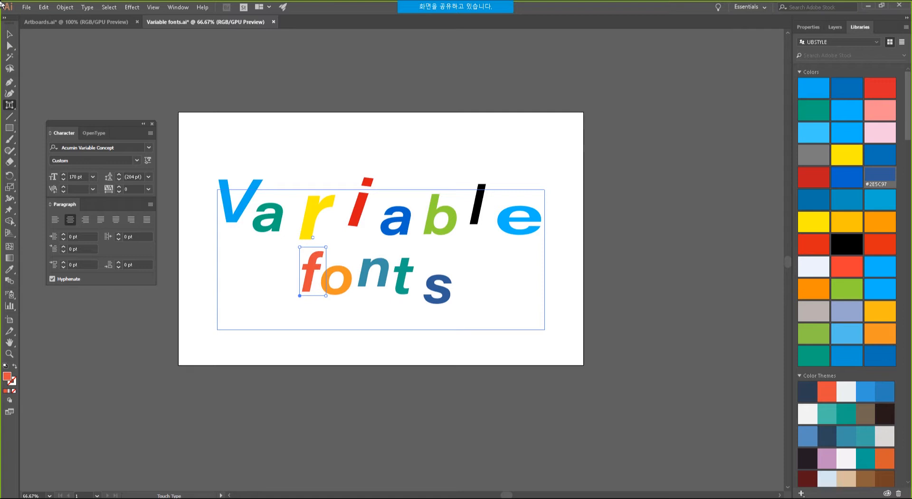
Drop the f and o of 'fonts' below their baseline, then bring up the presentation slides.
left_click(246, 209)
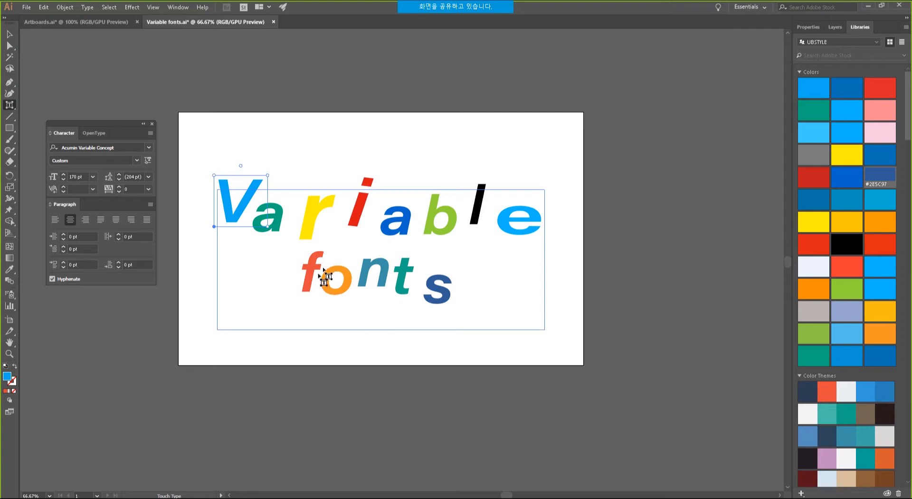
left_click(306, 275)
left_click_drag(305, 275, 350, 291)
left_click(343, 289)
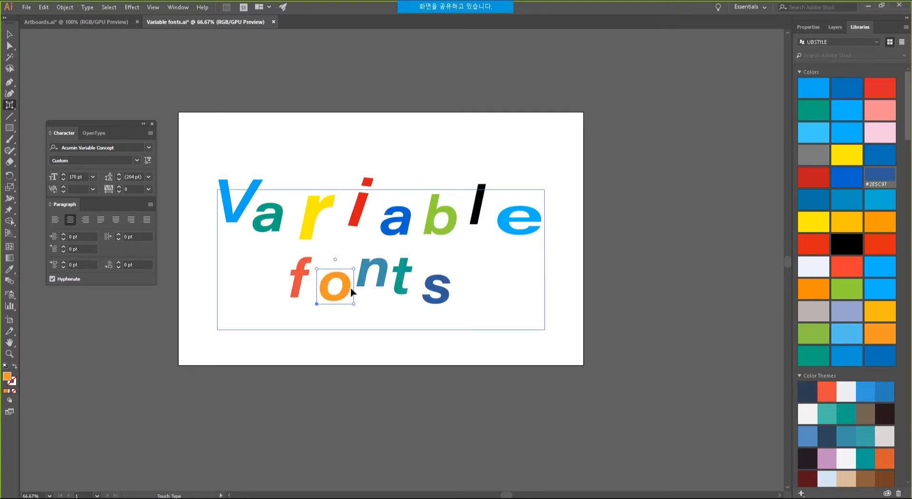
key("alt+Tab")
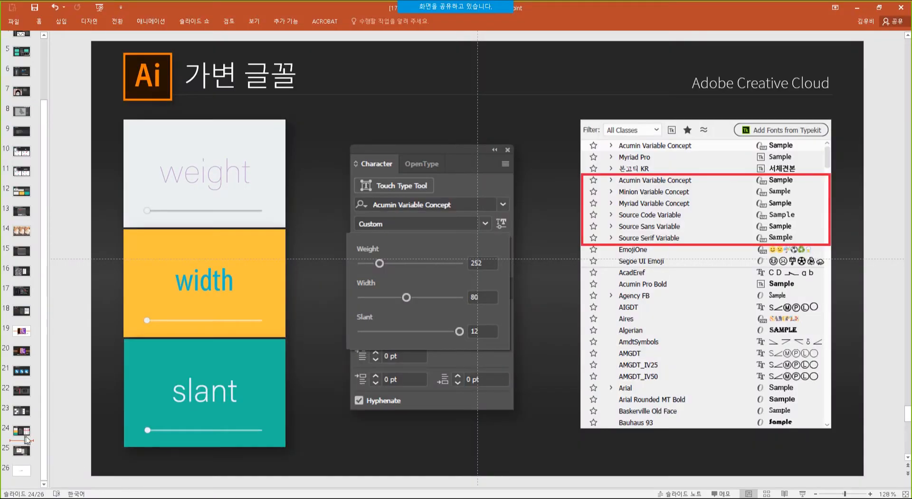
Show slide 25 on OpenType SVG fonts, then return to the Illustrator document.
left_click(27, 451)
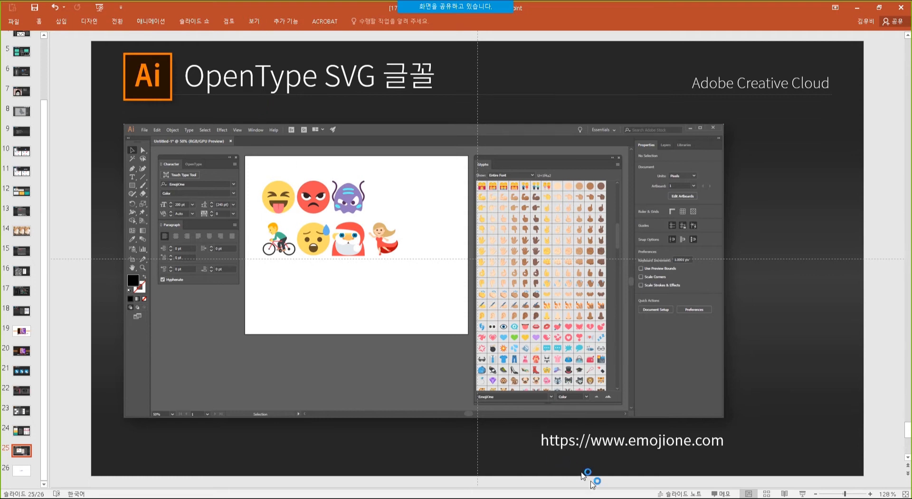
key("alt+Tab")
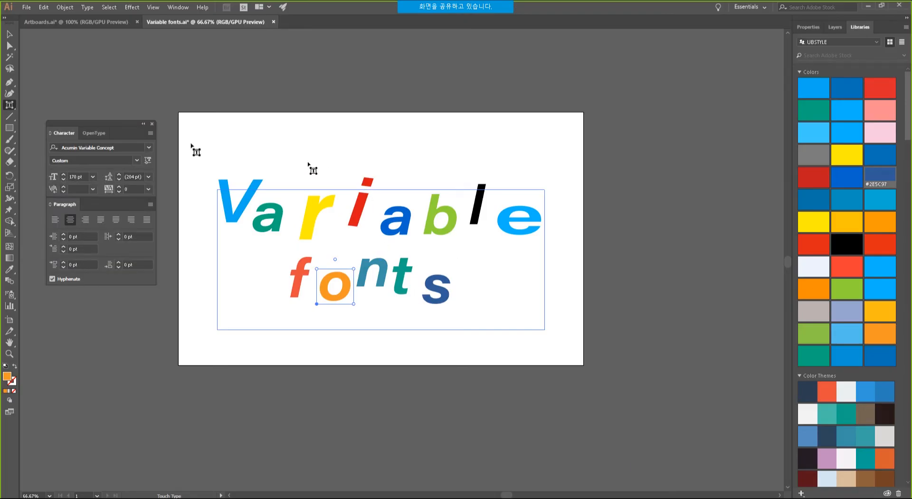
Move the Variable fonts lettering up and draw a Lorem ipsum area text frame, selecting its text.
left_click(11, 33)
left_click_drag(309, 218, 314, 86)
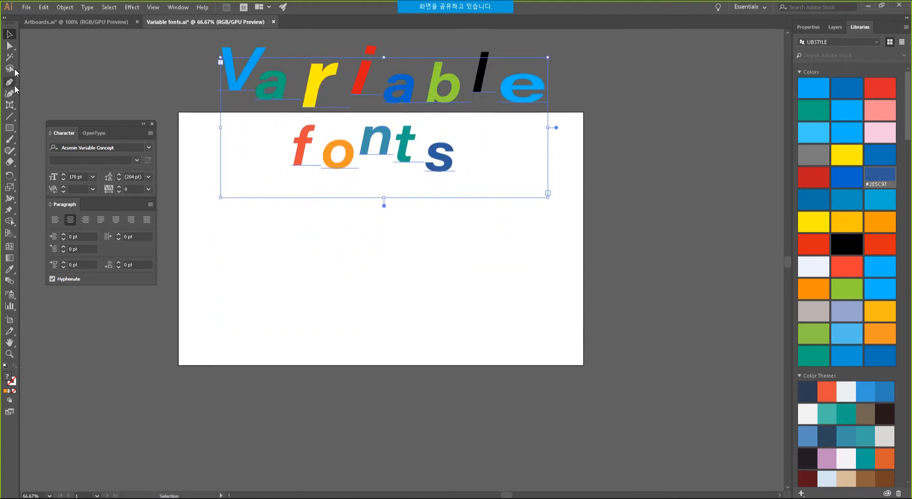
left_click_drag(10, 104, 43, 109)
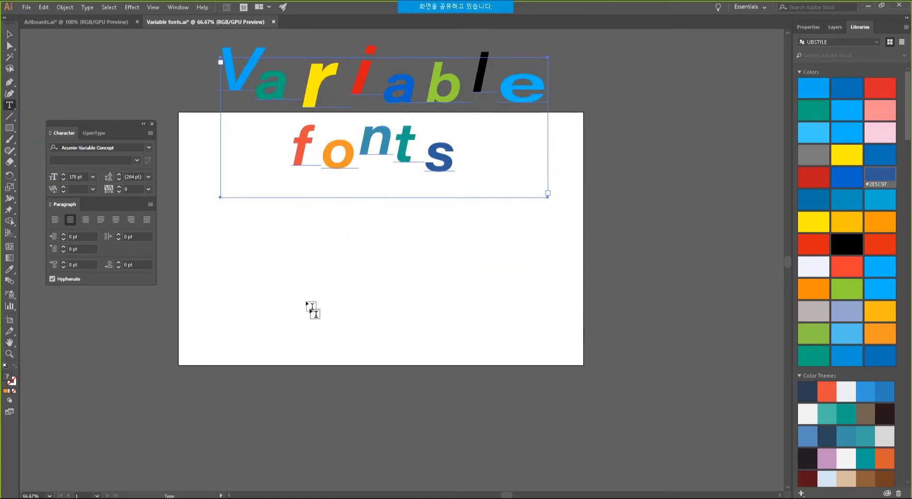
left_click_drag(244, 255, 505, 338)
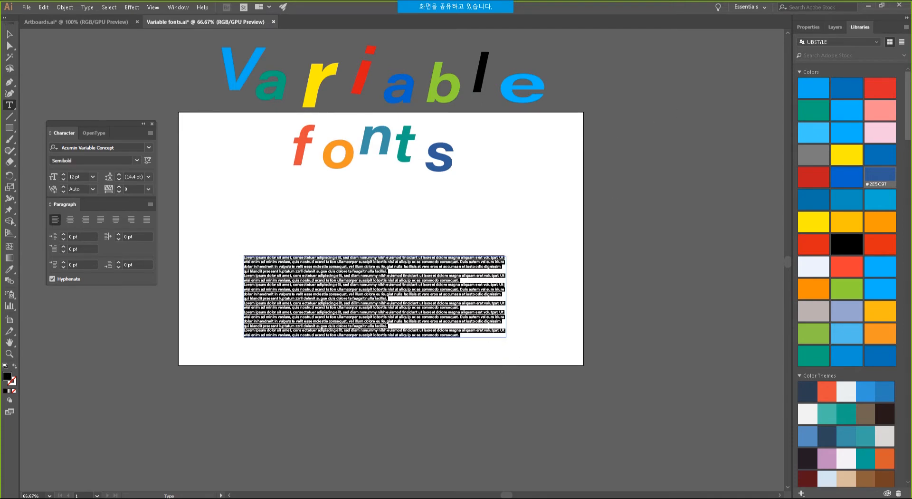
left_click(354, 304)
key("ctrl+a")
Turn off Fill New Type Objects With Placeholder Text in Type preferences and delete the Lorem ipsum frame.
left_click(44, 8)
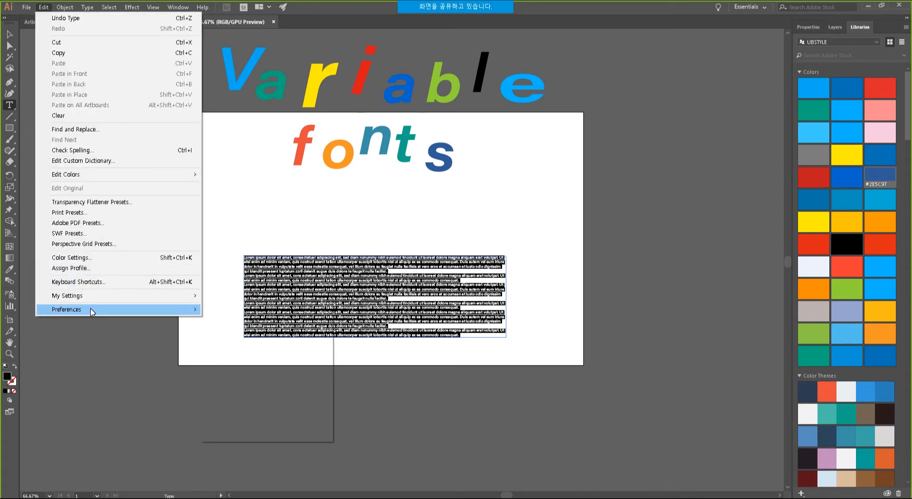
mouse_move(93, 310)
left_click(223, 330)
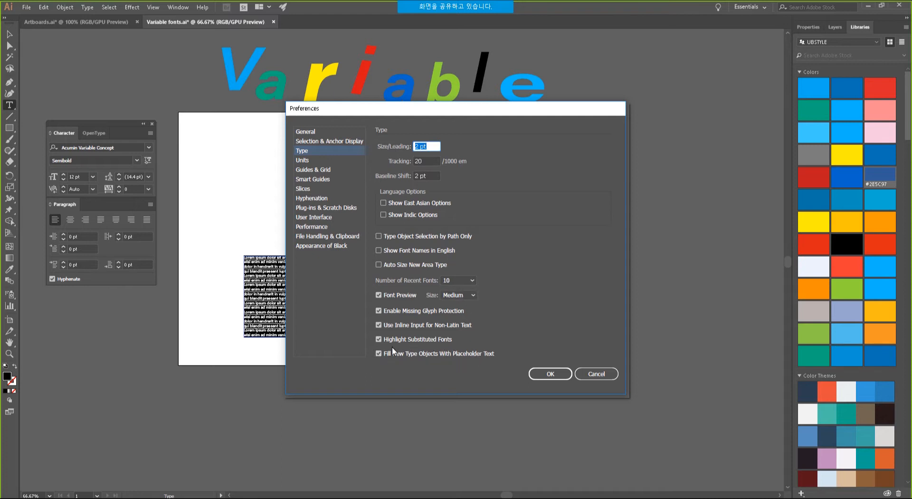
left_click(379, 354)
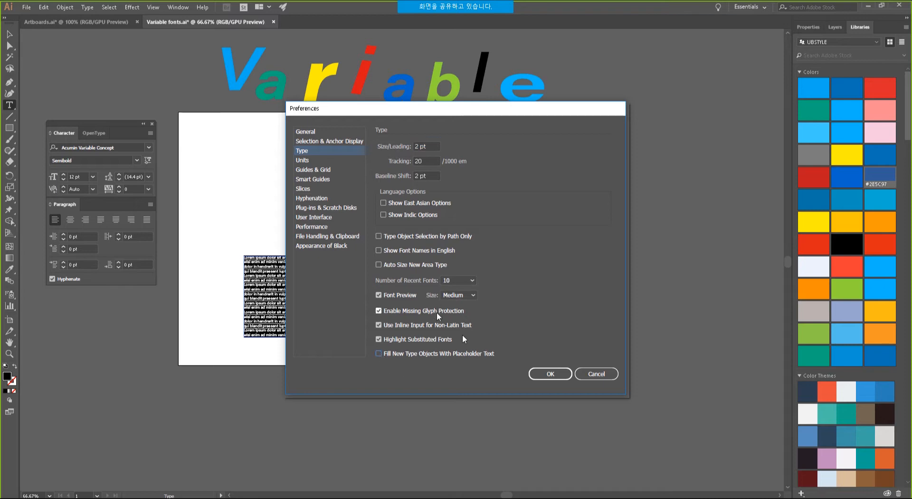
left_click(551, 374)
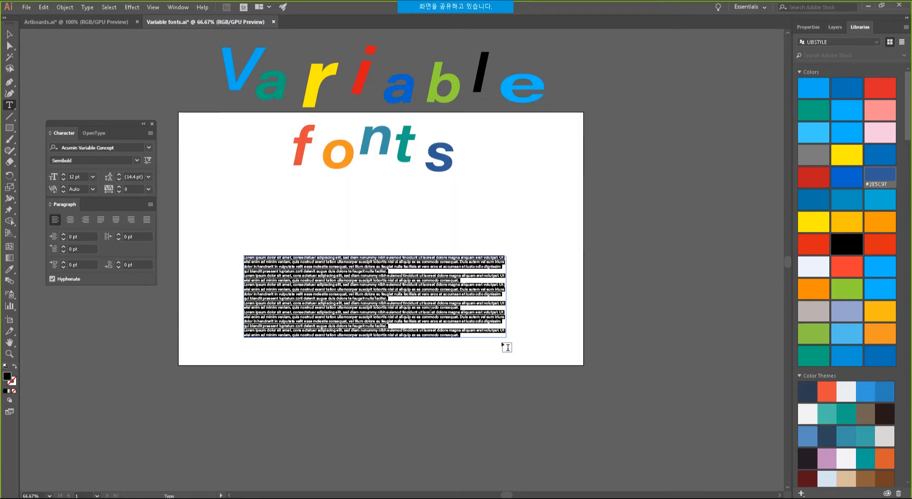
left_click(427, 262, "ctrl")
key("Delete")
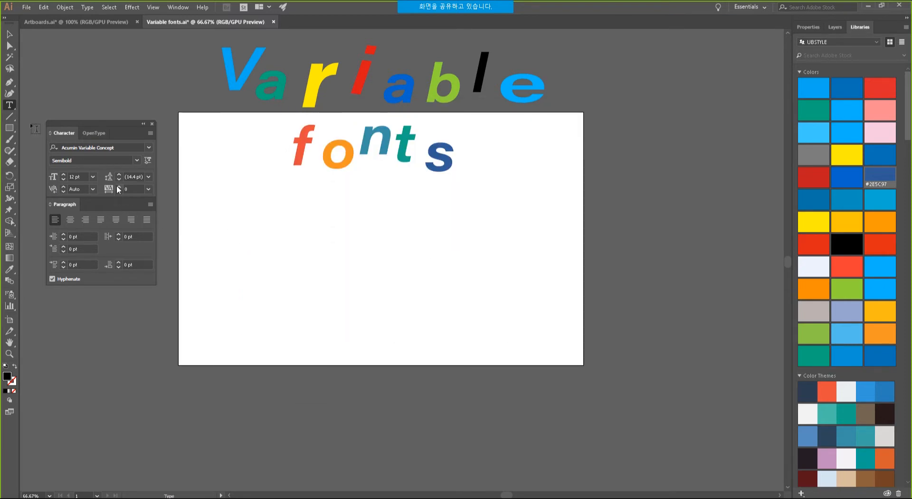
Add an 'Illustrator CC' text frame at 72 pt and position it below the 'fonts' lettering.
left_click_drag(230, 226, 497, 300)
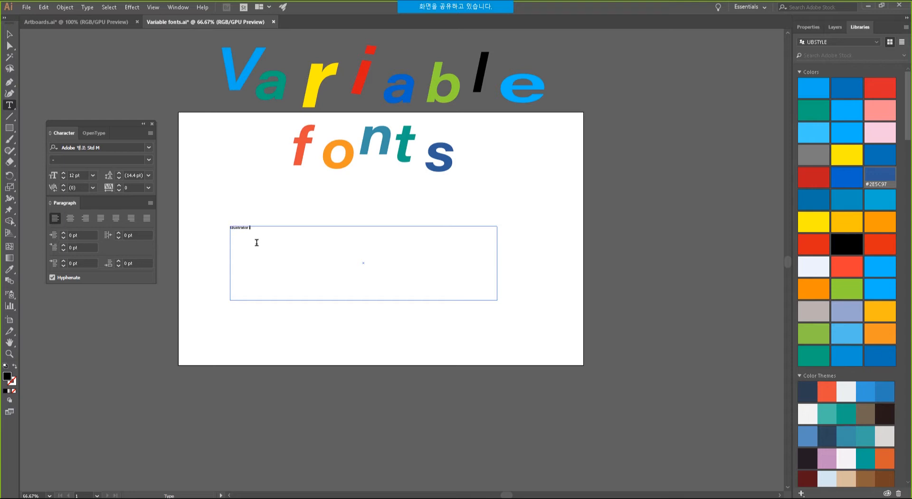
left_click(13, 34)
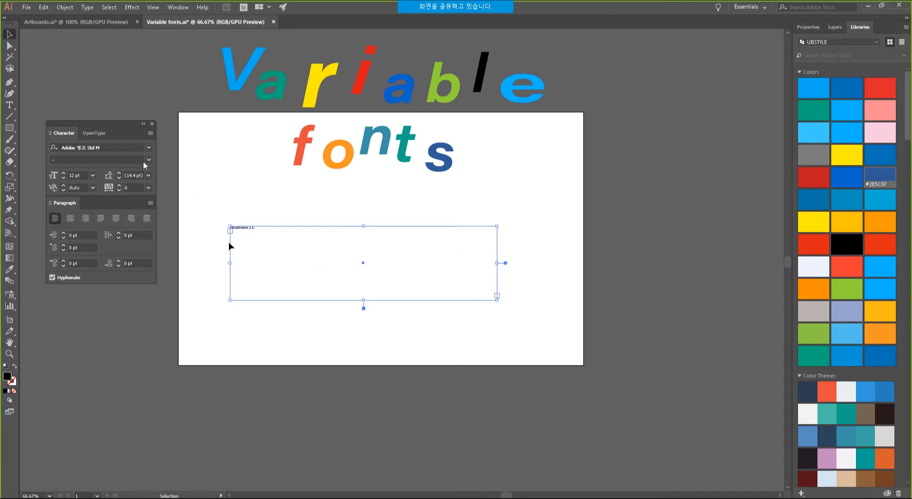
left_click(95, 177)
left_click(108, 346)
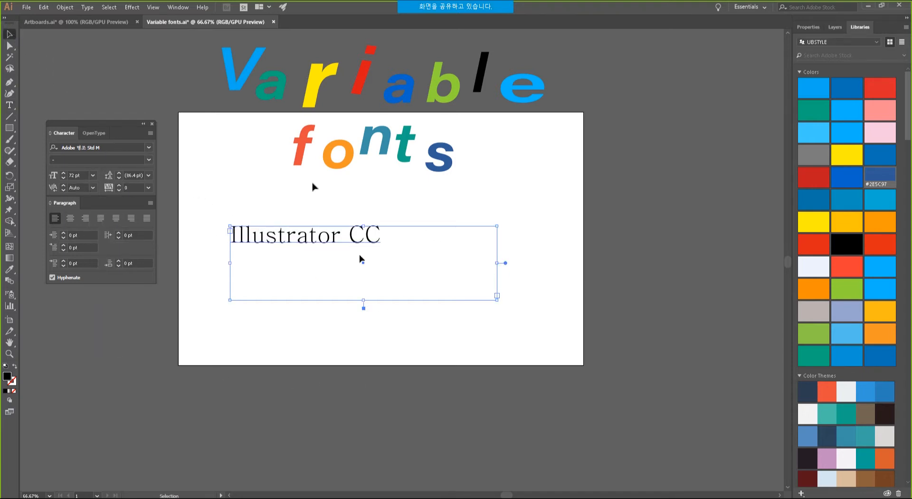
left_click_drag(347, 261, 361, 284)
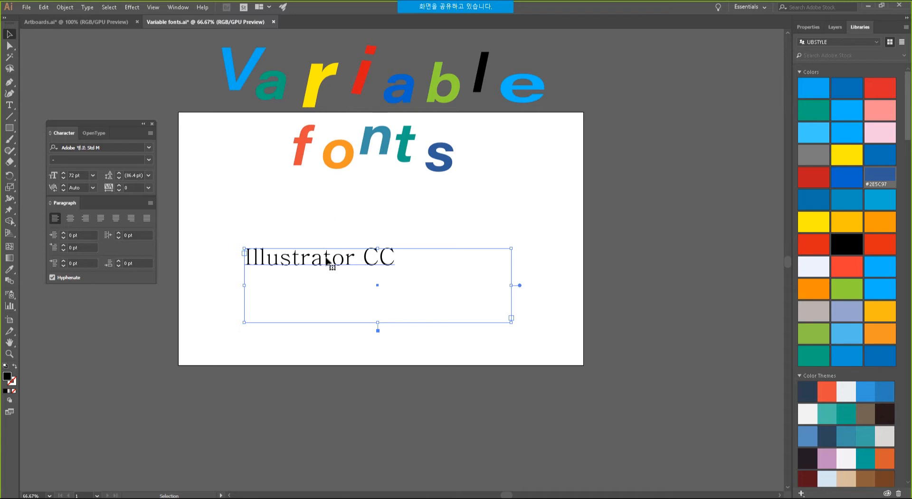
left_click_drag(326, 261, 333, 252)
left_click(395, 297)
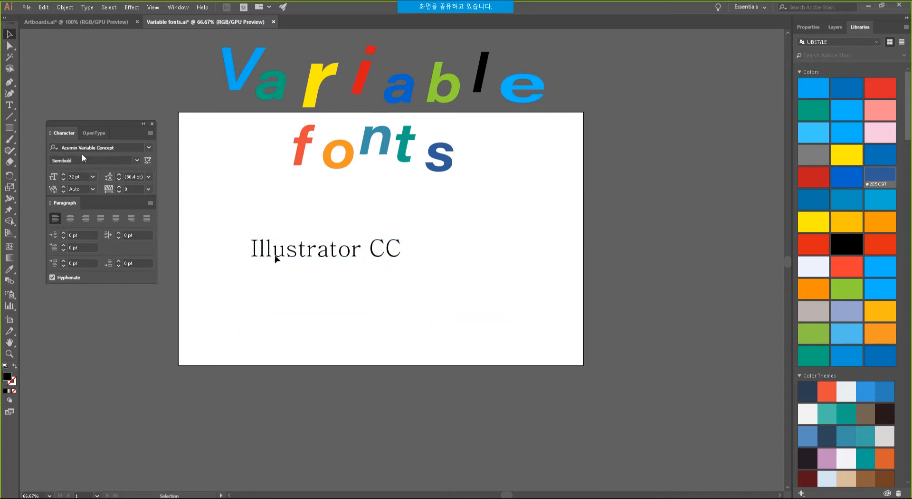
left_click(11, 104)
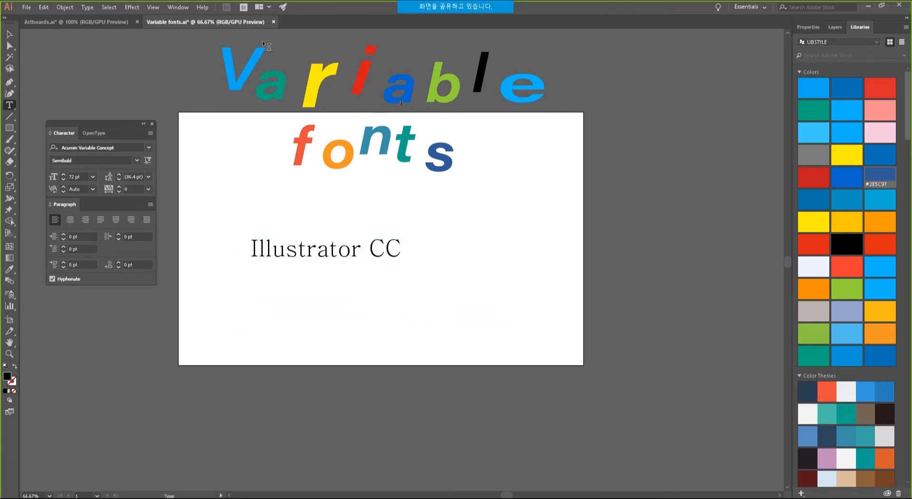
left_click(150, 148)
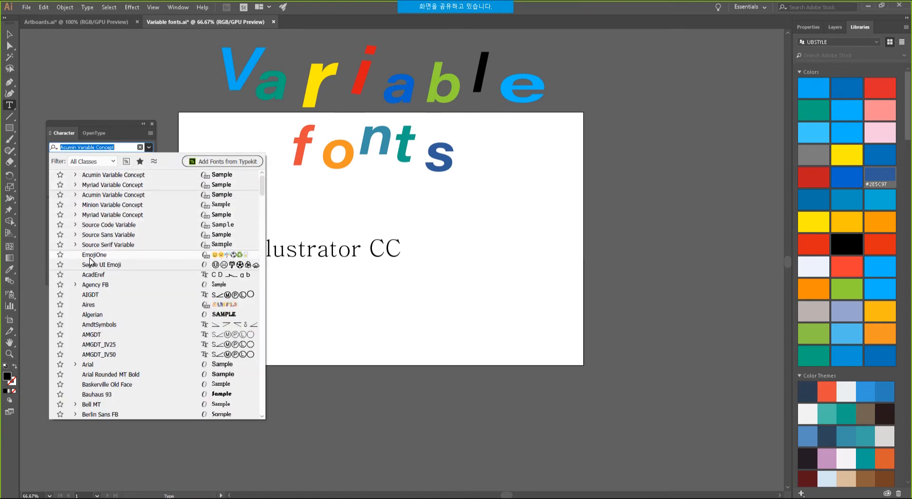
Switch the font to EmojiOne, dock the emoji glyph set beside the artboard, and start a new line.
left_click(107, 258)
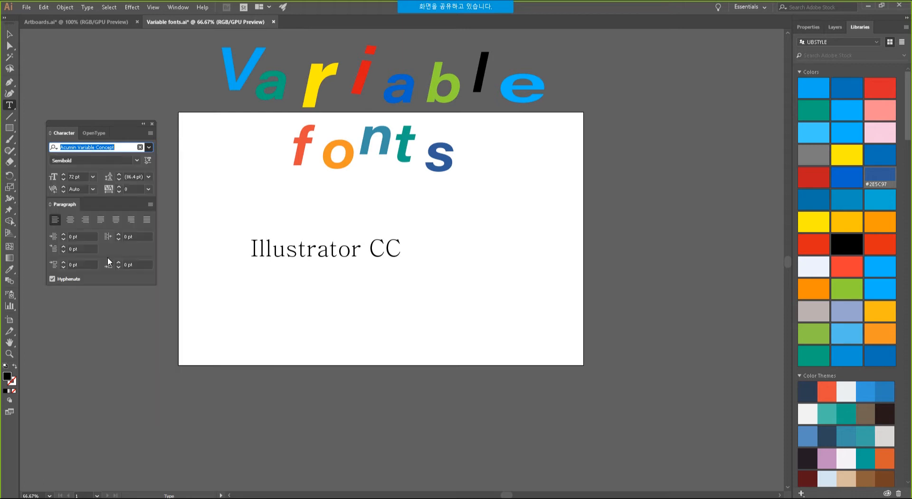
left_click_drag(220, 62, 606, 144)
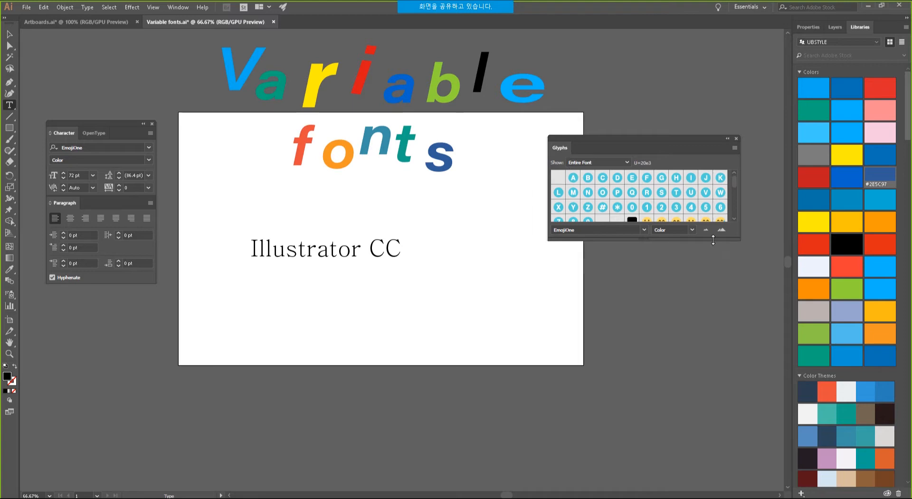
left_click_drag(713, 240, 723, 409)
scroll(734, 184, "down", 1)
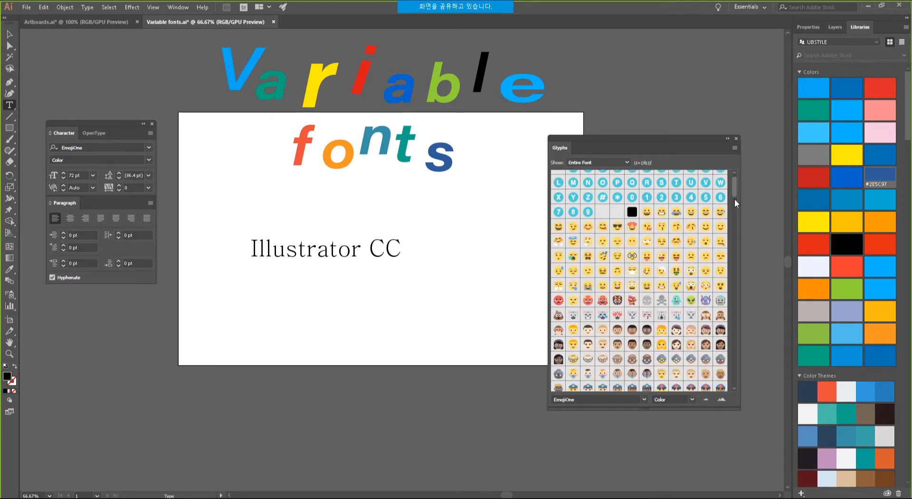
scroll(734, 203, "up", 1)
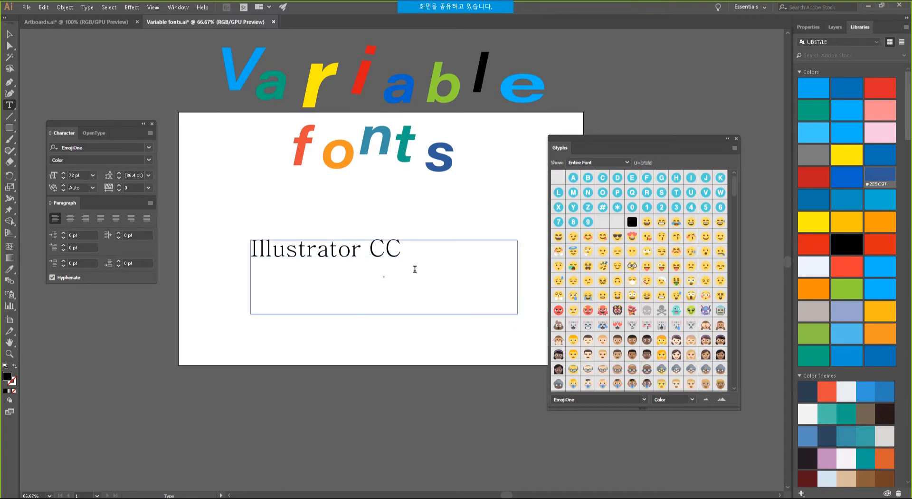
left_click(398, 252)
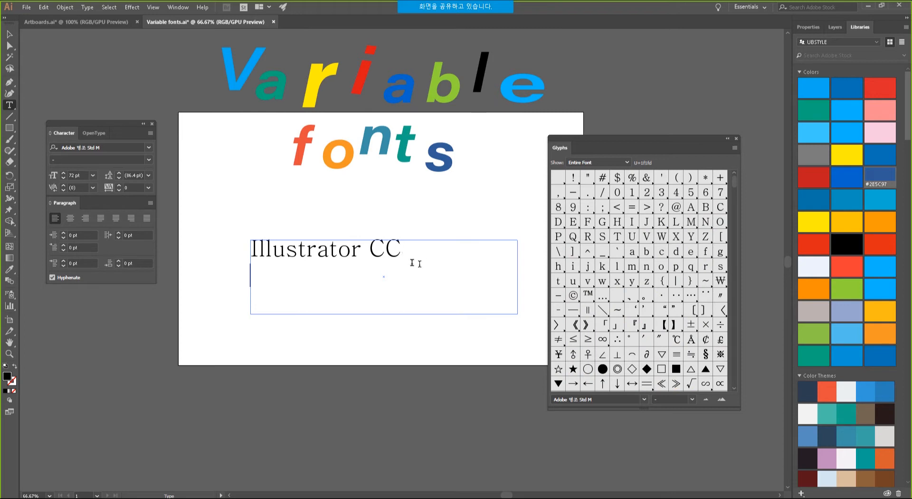
left_click(626, 162)
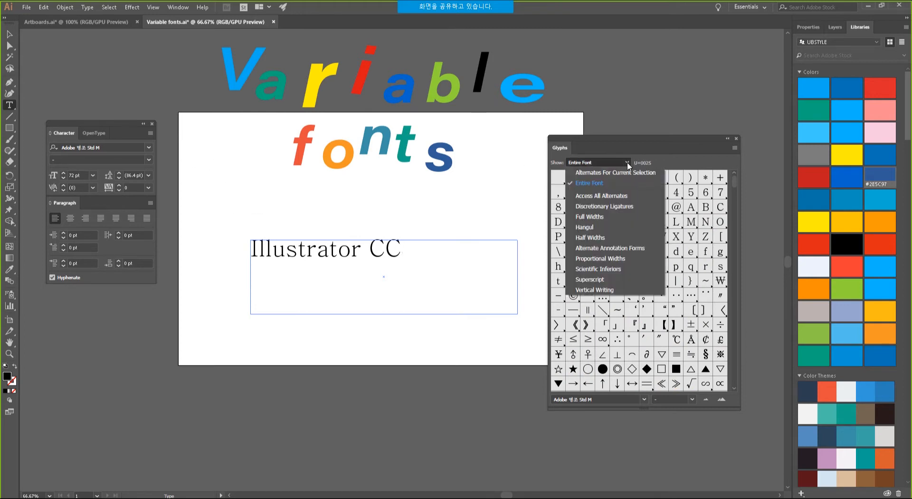
left_click(649, 147)
left_click(150, 148)
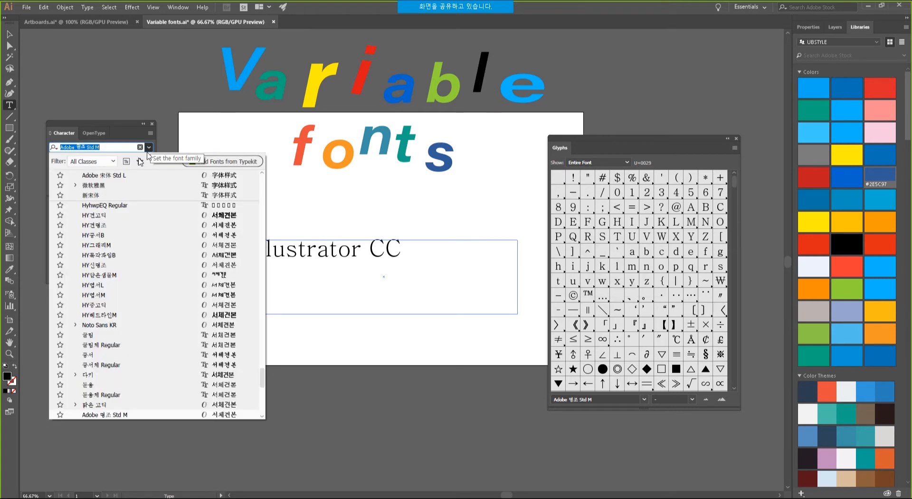
left_click_drag(263, 375, 269, 171)
left_click(107, 267)
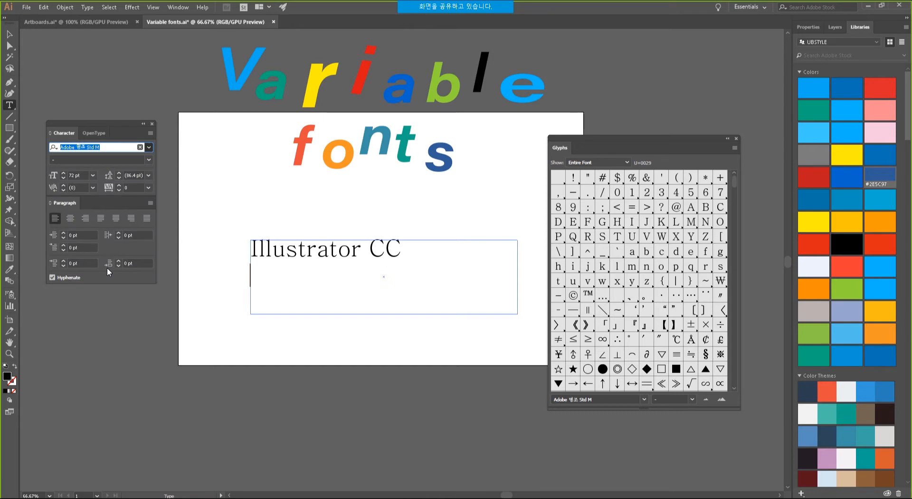
Insert smiling, sunglasses, heart-eyes, kissing, sweating, screaming and flushed emojis from the Glyphs panel.
double_click(588, 236)
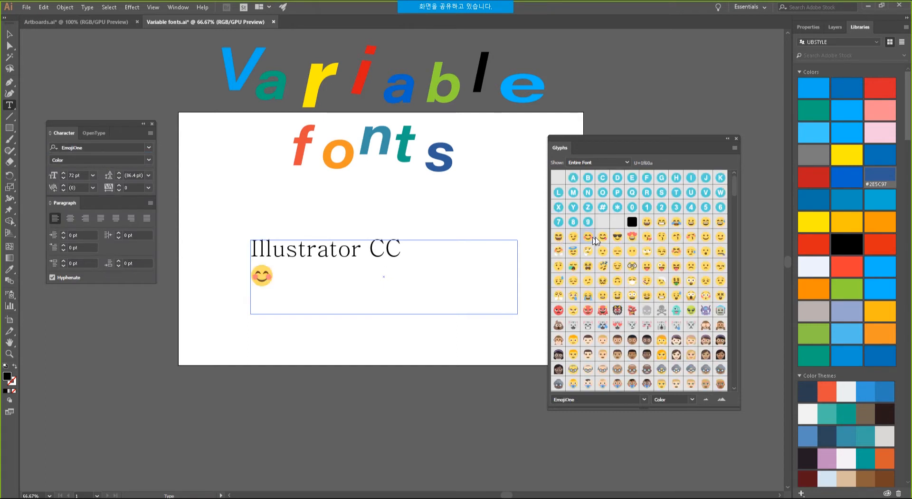
double_click(618, 237)
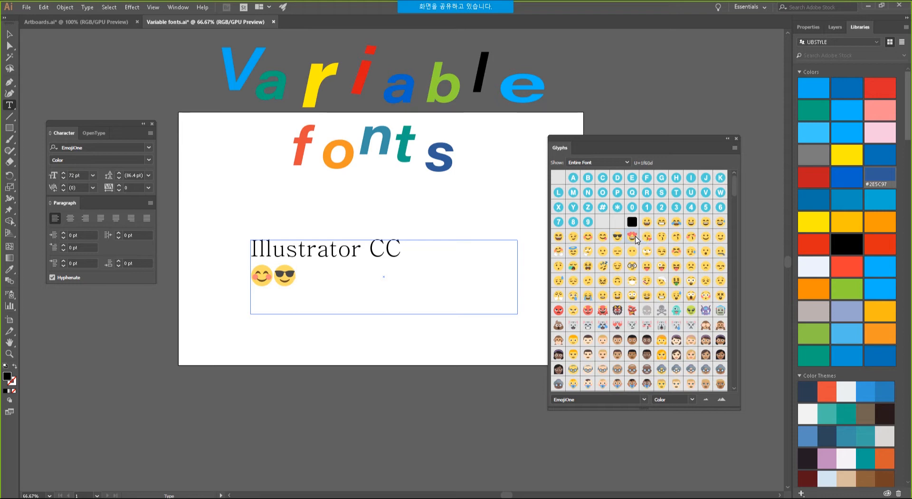
double_click(633, 237)
double_click(647, 237)
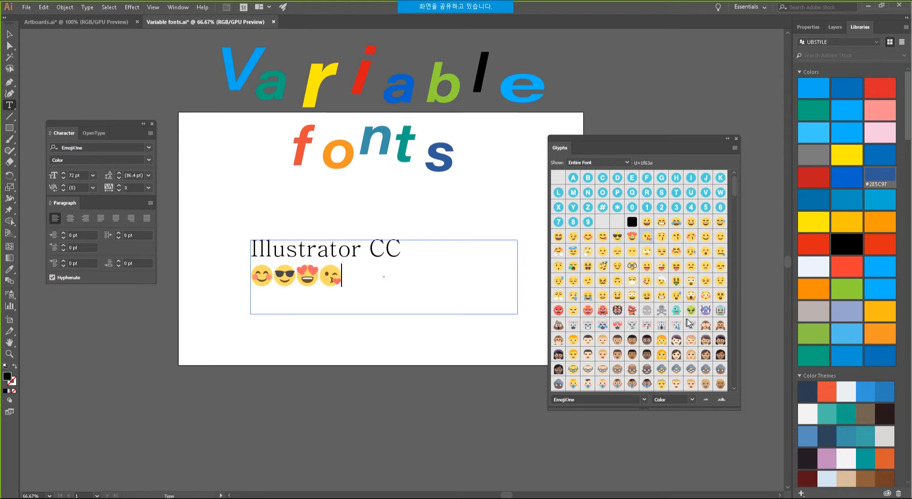
double_click(678, 296)
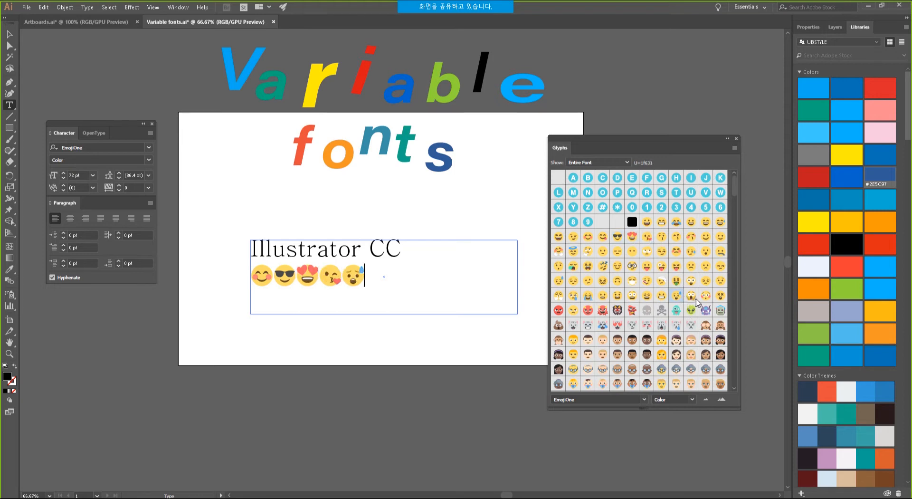
double_click(691, 298)
double_click(706, 296)
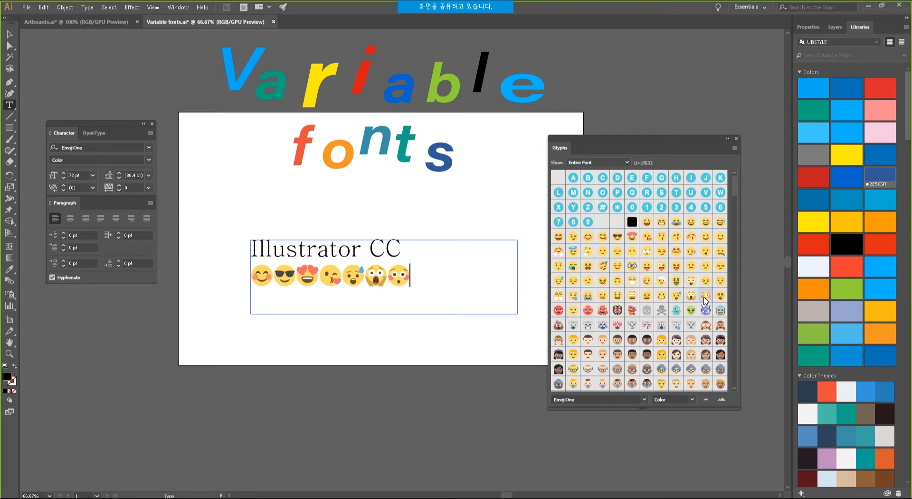
left_click_drag(704, 136, 714, 116)
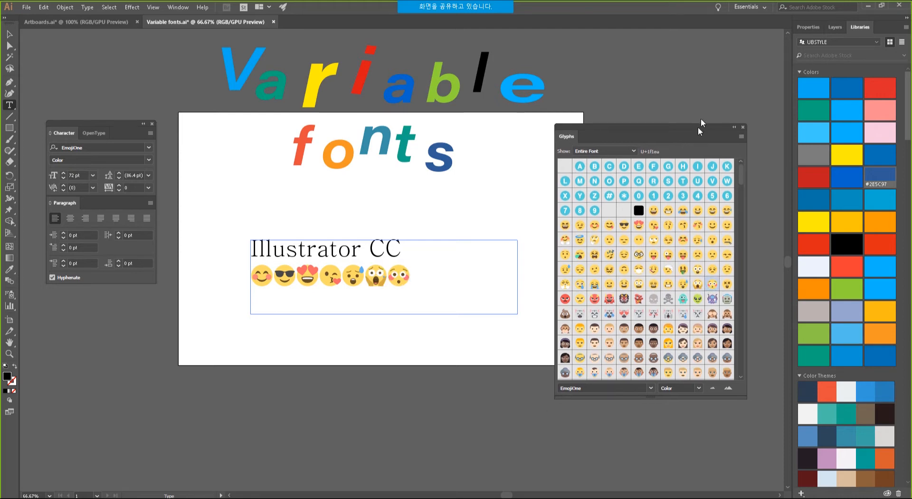
left_click_drag(744, 169, 751, 233)
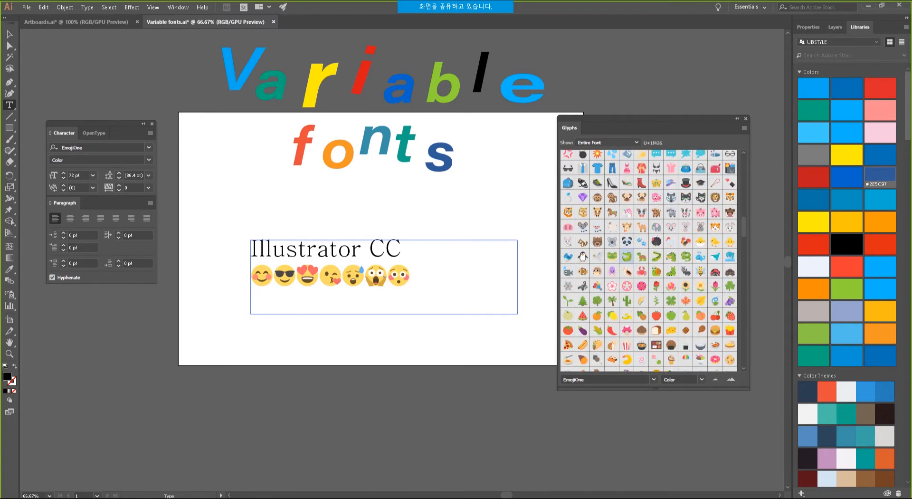
left_click(79, 498)
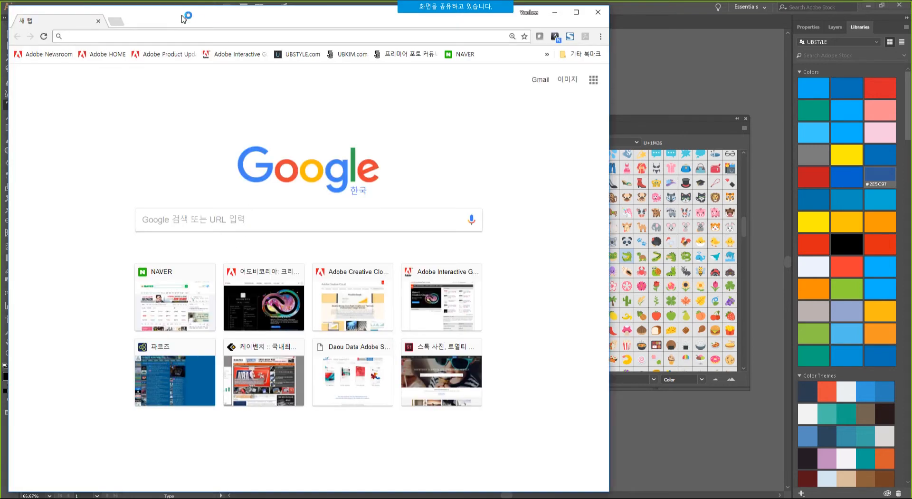
Visit emojione.com from the address bar suggestions, scroll through the site, then minimize Chrome.
type("emo")
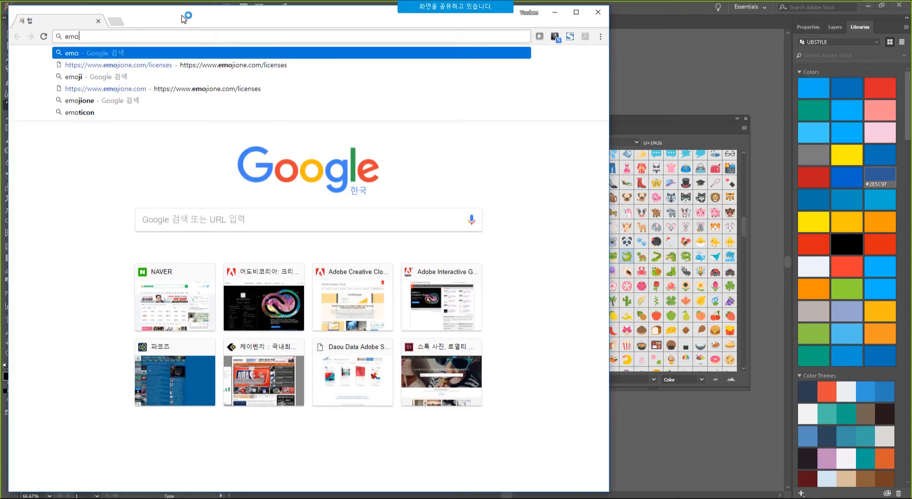
key("Down")
key("Down")
key("Down")
key("Down")
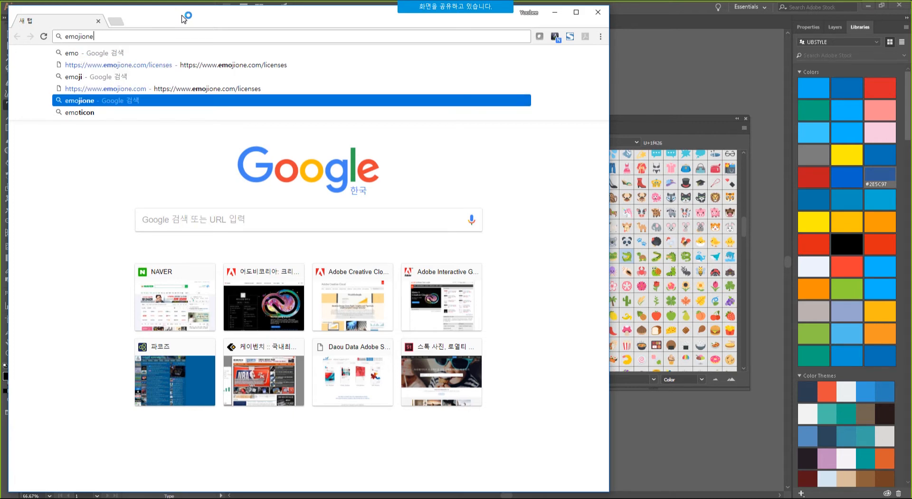
key("Up")
key("Return")
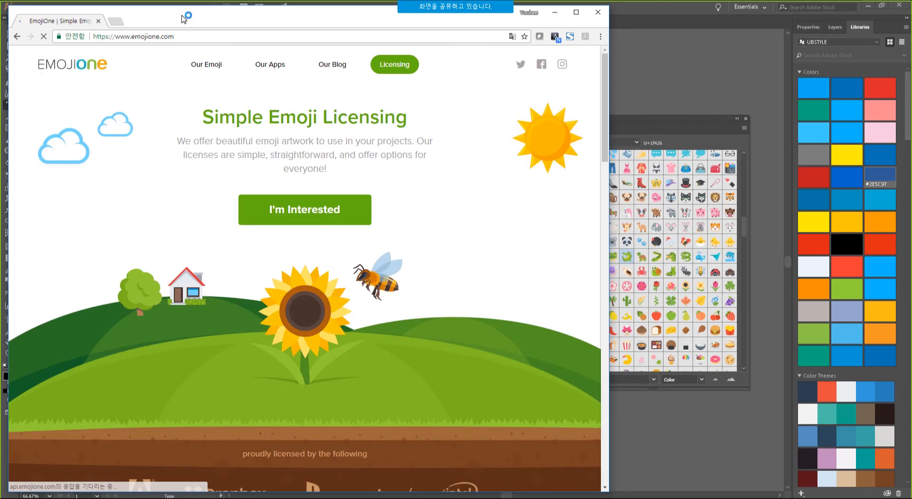
left_click_drag(287, 17, 297, 21)
scroll(413, 238, "down", 7)
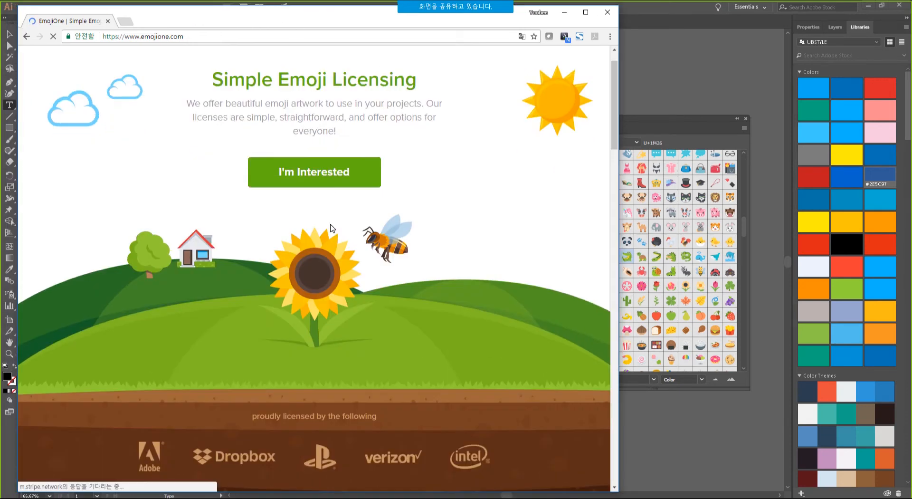
scroll(607, 212, "down", 12)
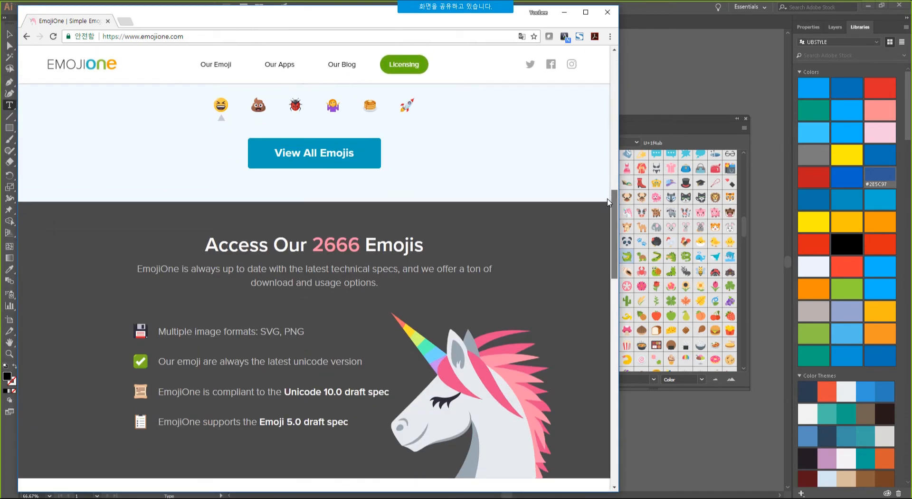
left_click_drag(613, 252, 613, 62)
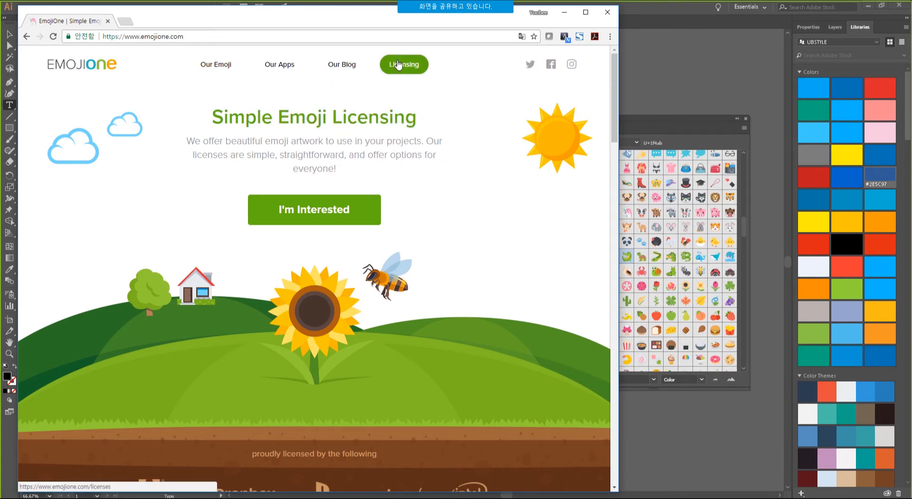
left_click(570, 17)
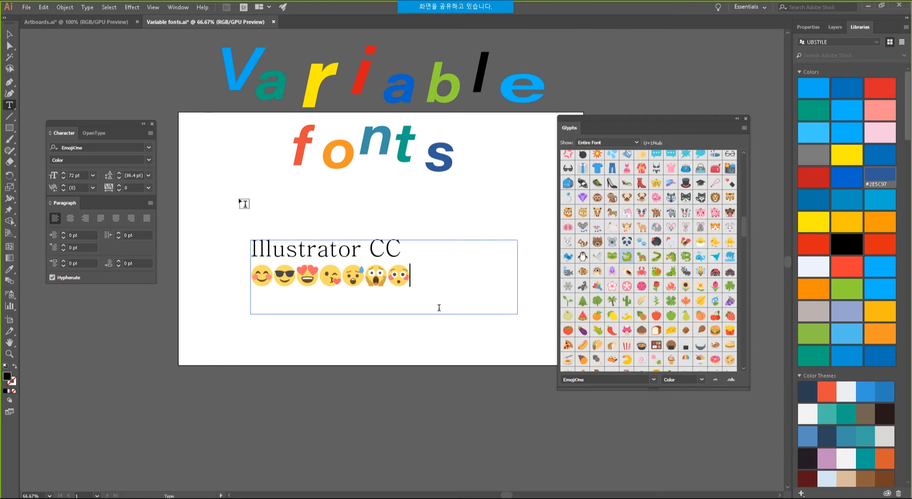
Select the Illustrator CC emoji text object with the Selection tool.
left_click(12, 37)
left_click(387, 342)
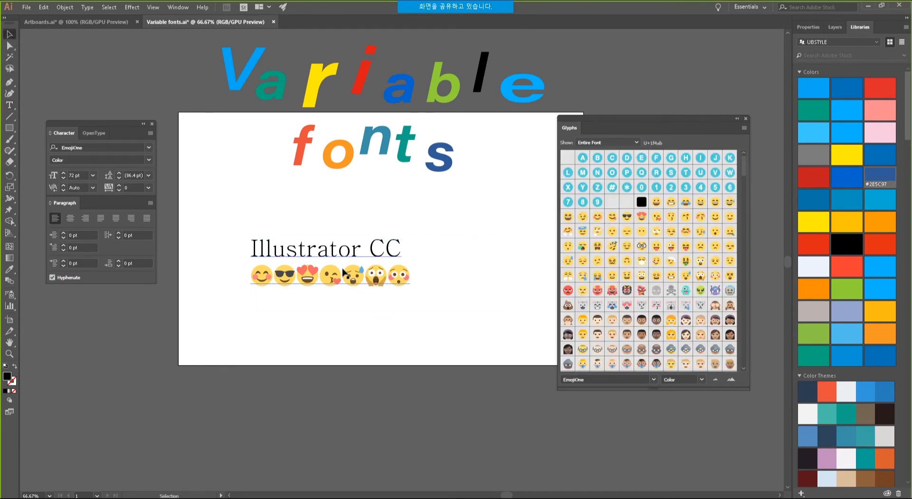
left_click(351, 280)
left_click(403, 352)
left_click(379, 280)
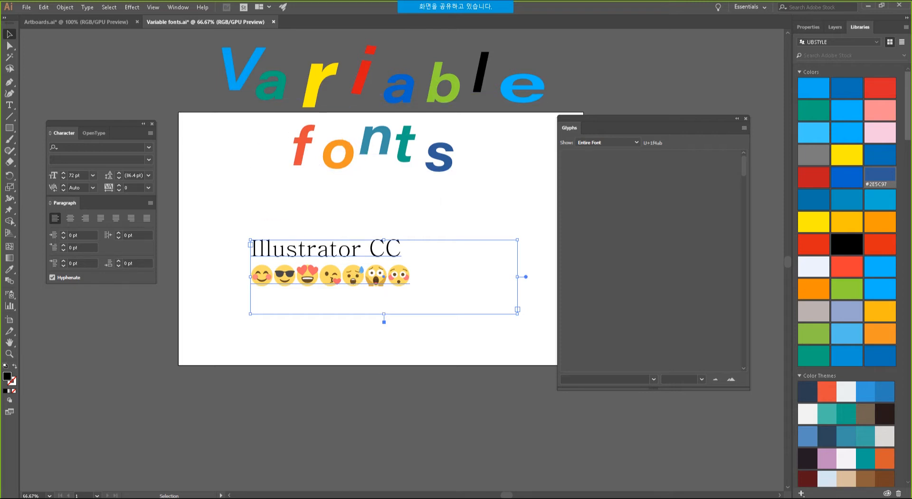
In Photoshop, close IMG_0305 without saving its changes.
key("alt+Tab")
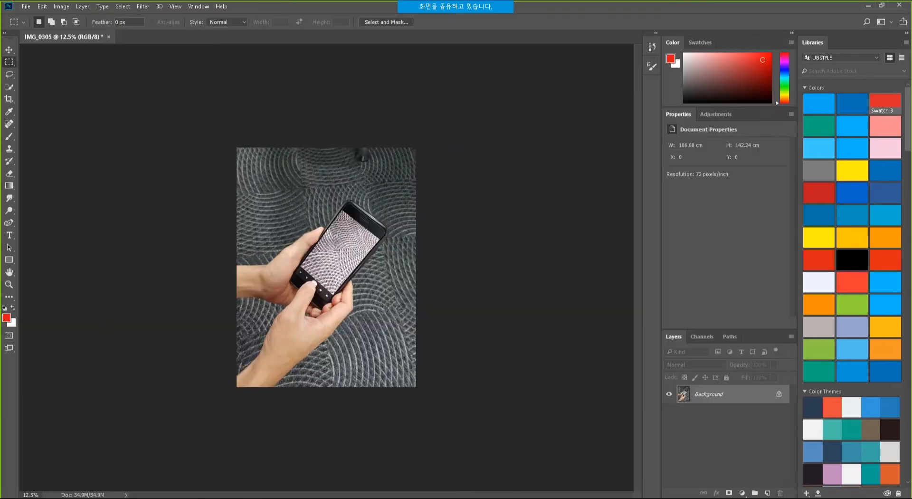
left_click(109, 37)
left_click(459, 196)
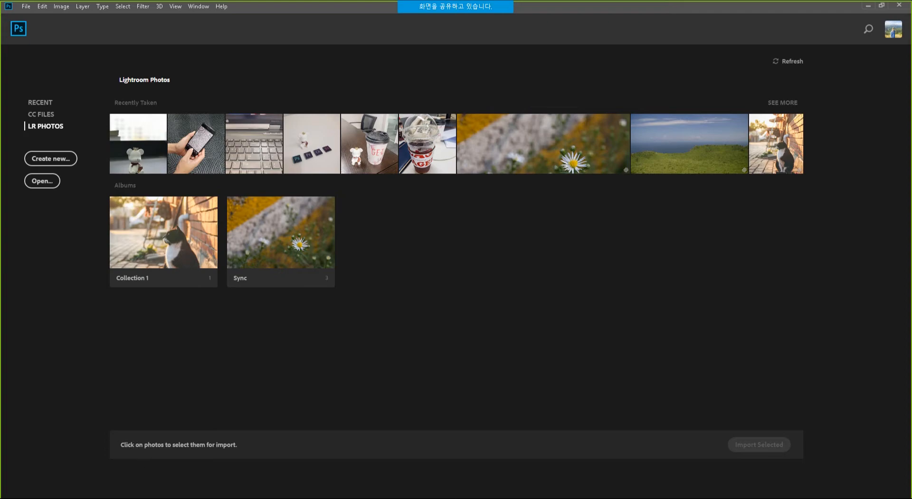
key("alt+Tab")
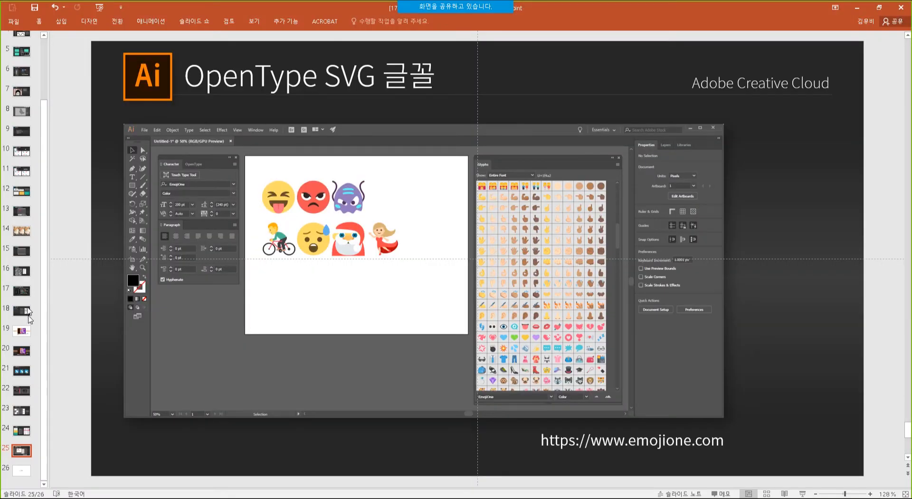
left_click(22, 272)
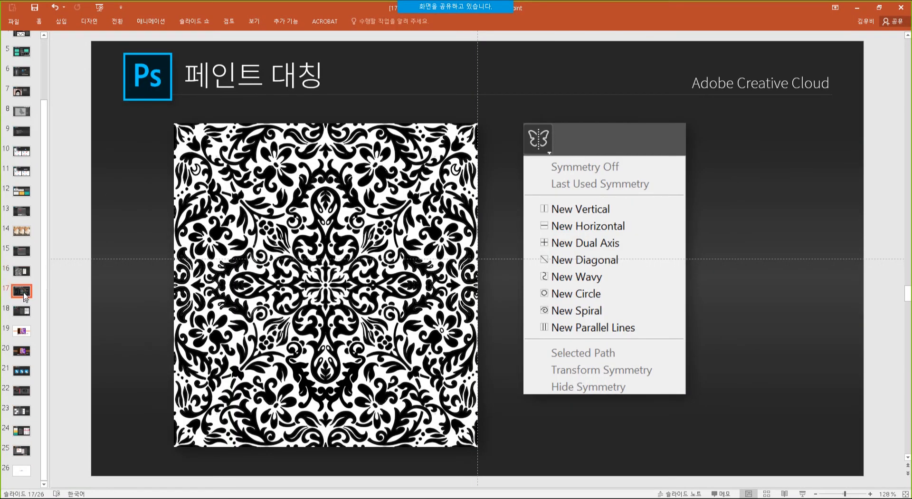
left_click(23, 294)
left_click(21, 370)
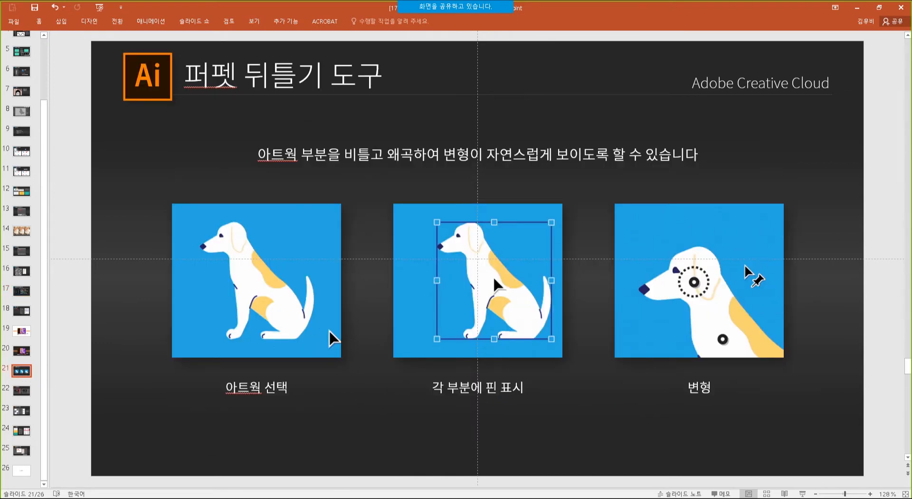
key("alt+Tab")
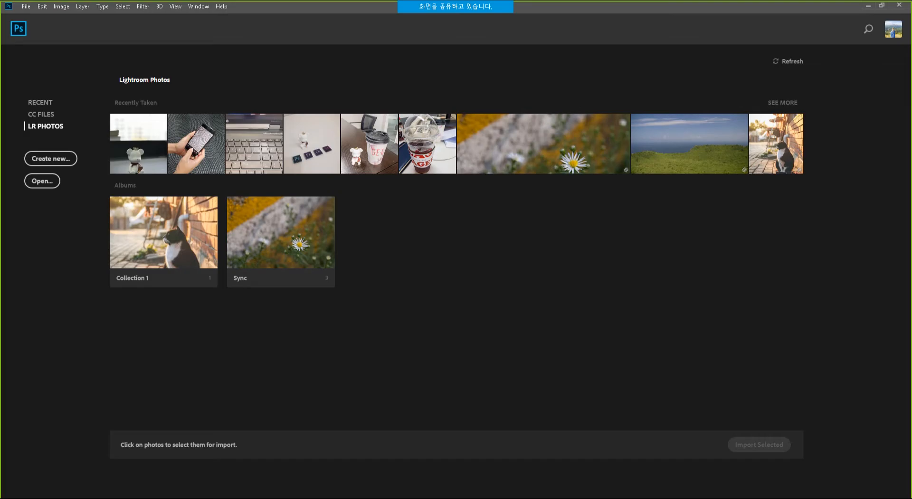
key("alt+Tab")
Close Variable fonts.ai and Artboards.ai, answering each save prompt.
left_click(274, 22)
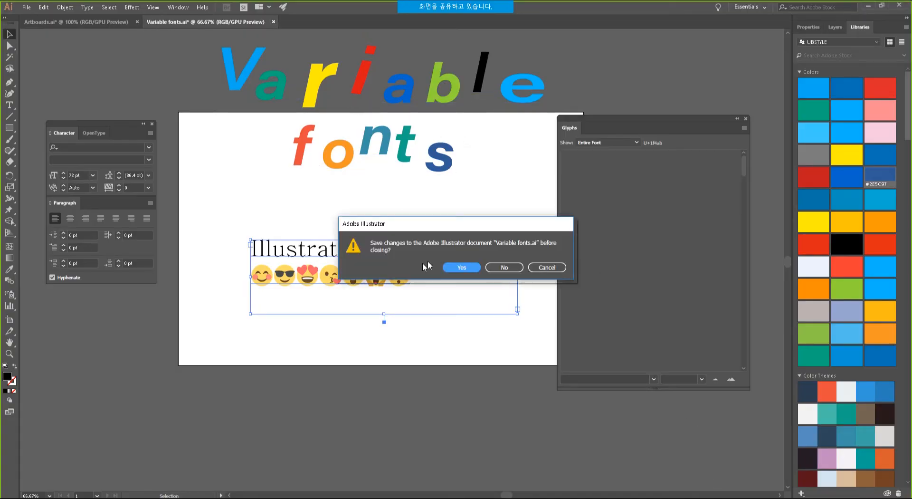
left_click(475, 265)
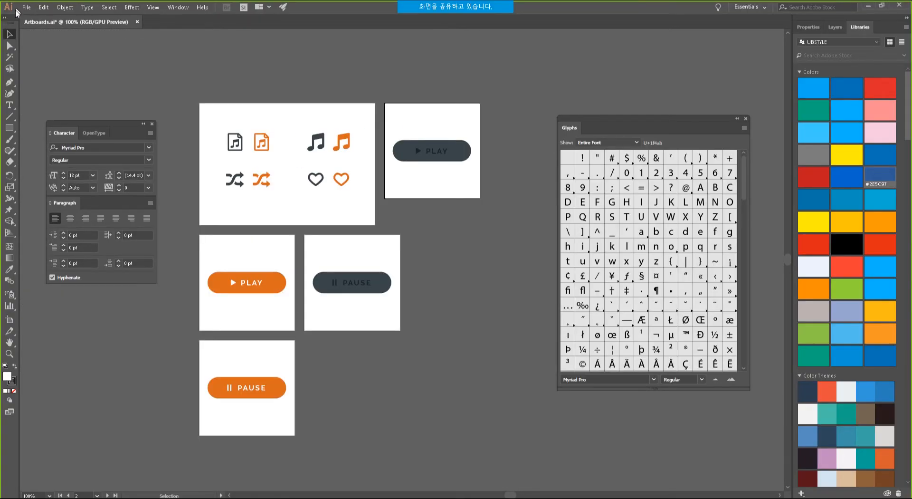
left_click(137, 22)
left_click(475, 266)
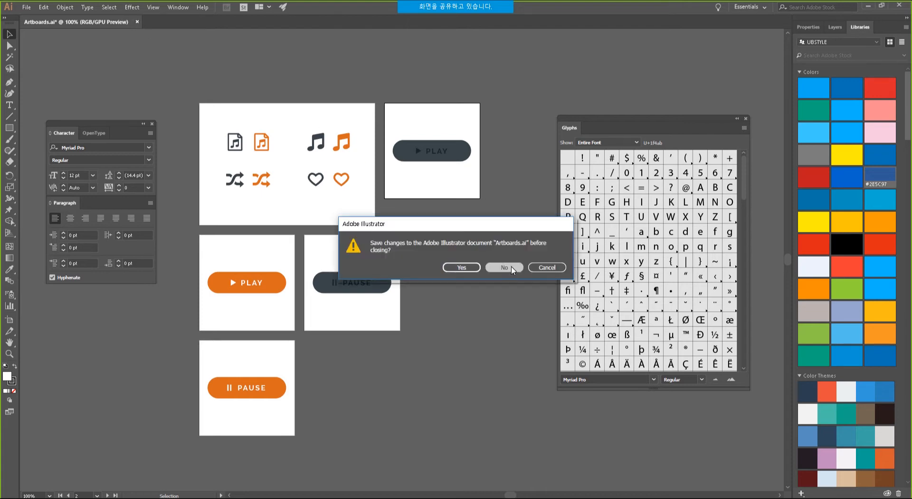
Open Dog_puppet-warp.ai from the 06 puppet warp folder and select the dog artwork.
key("alt+Tab")
left_click(333, 122)
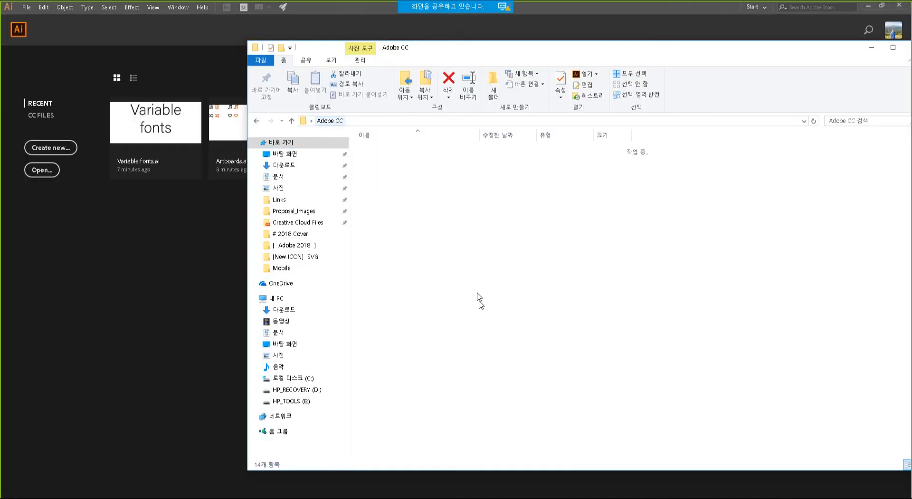
left_click(408, 209)
double_click(394, 198)
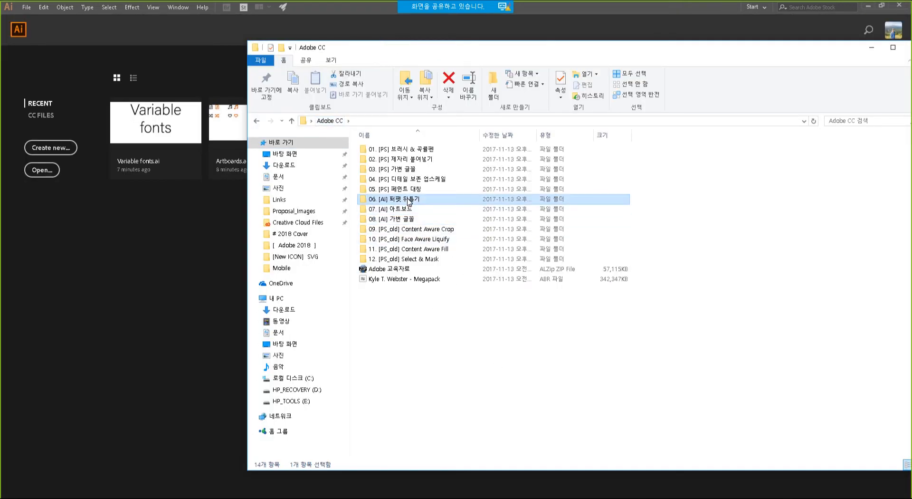
left_click_drag(382, 159, 128, 340)
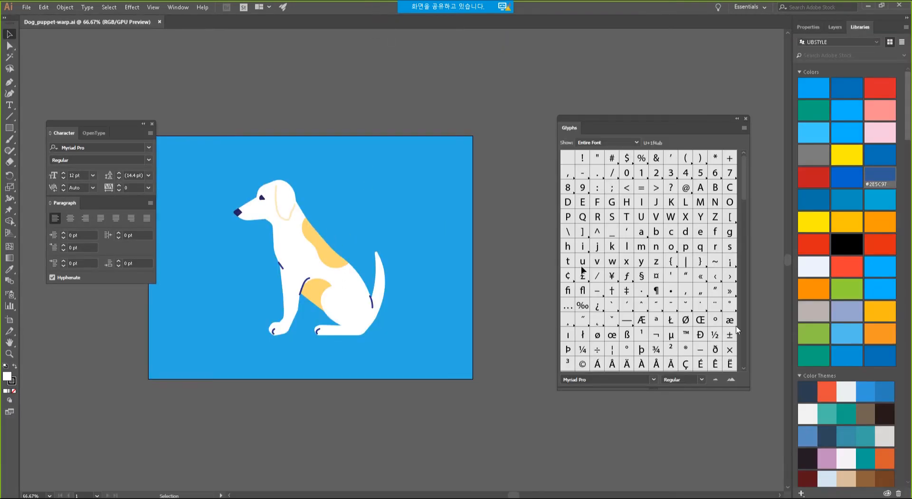
left_click(288, 239)
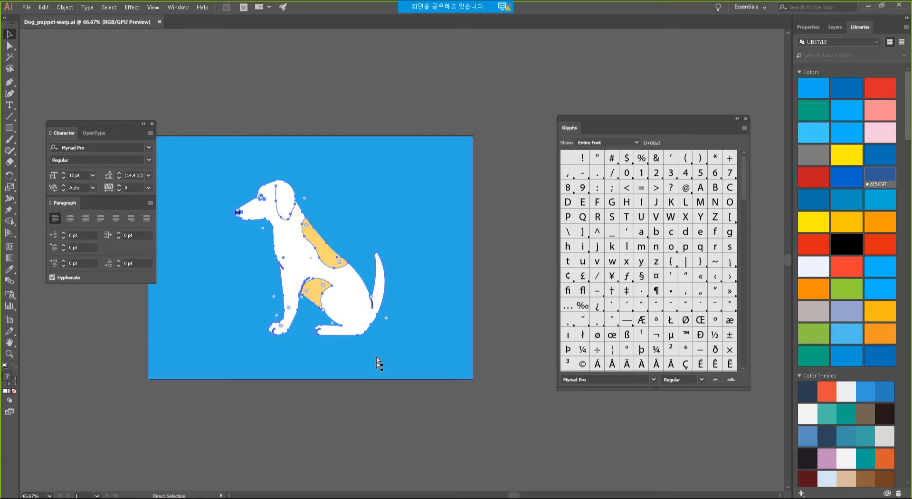
key("alt+Tab")
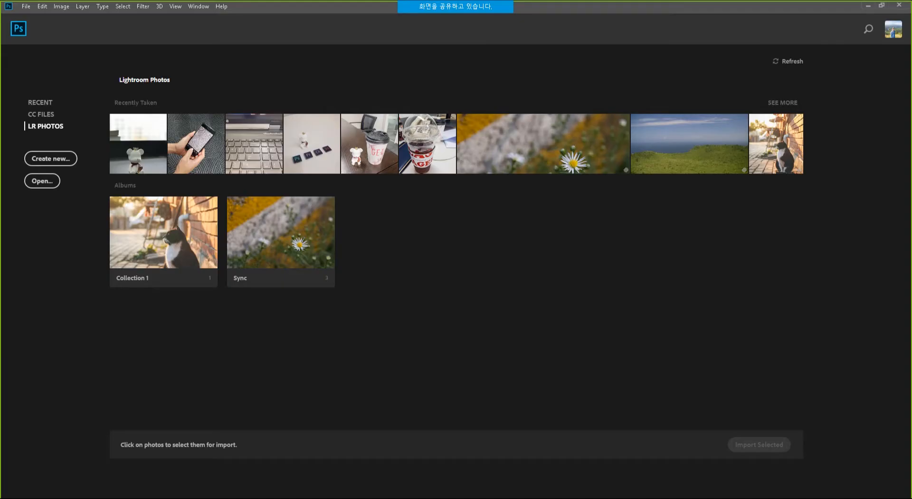
Create a new 1000 × 1000 px Photoshop document and paste the copied dog artwork.
left_click(27, 6)
left_click(29, 19)
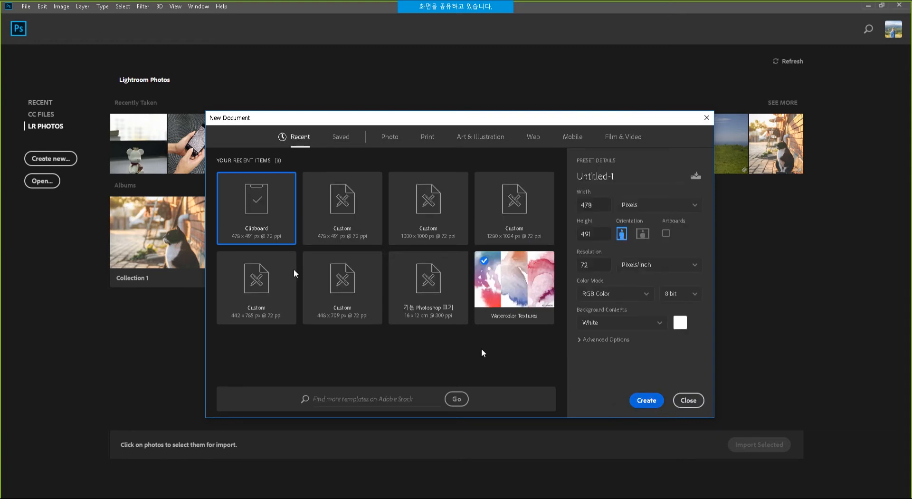
type("1000")
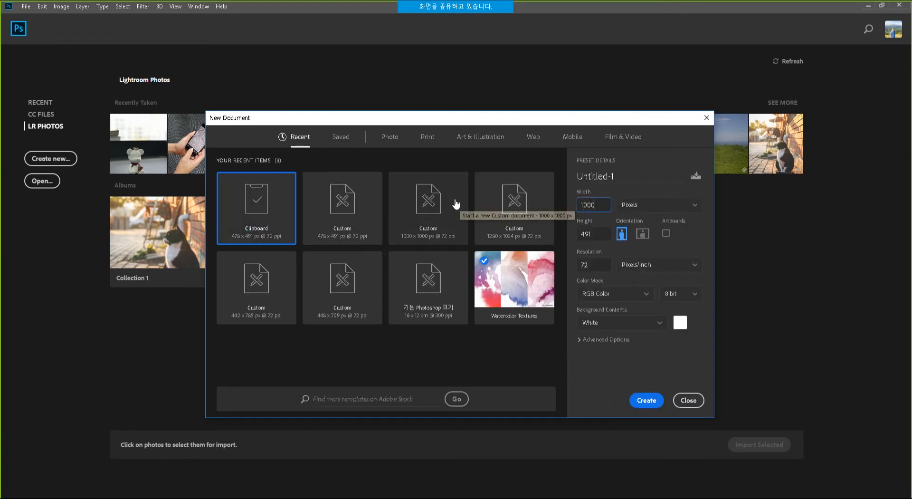
key("Tab")
type("11")
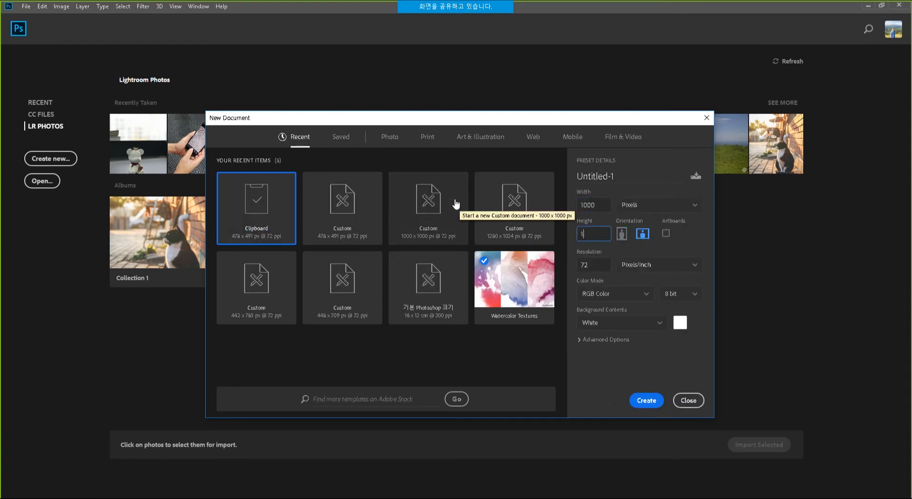
type("000")
key("Return")
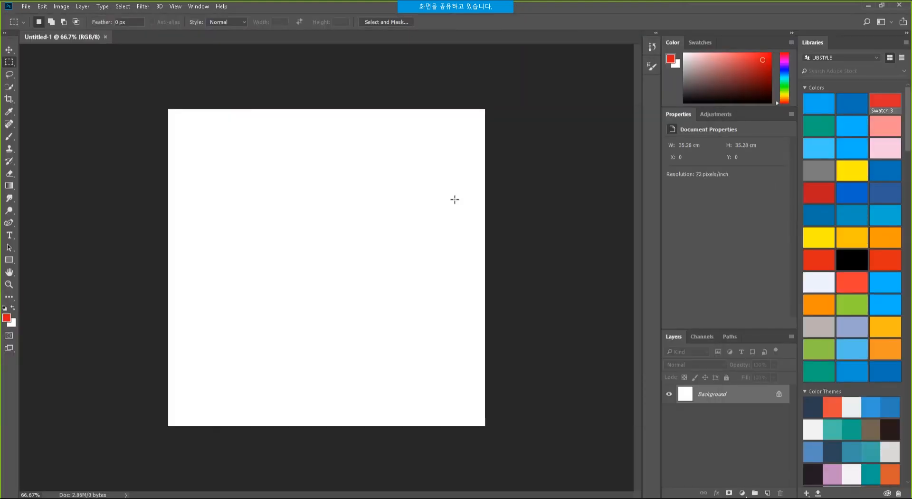
key("ctrl+v")
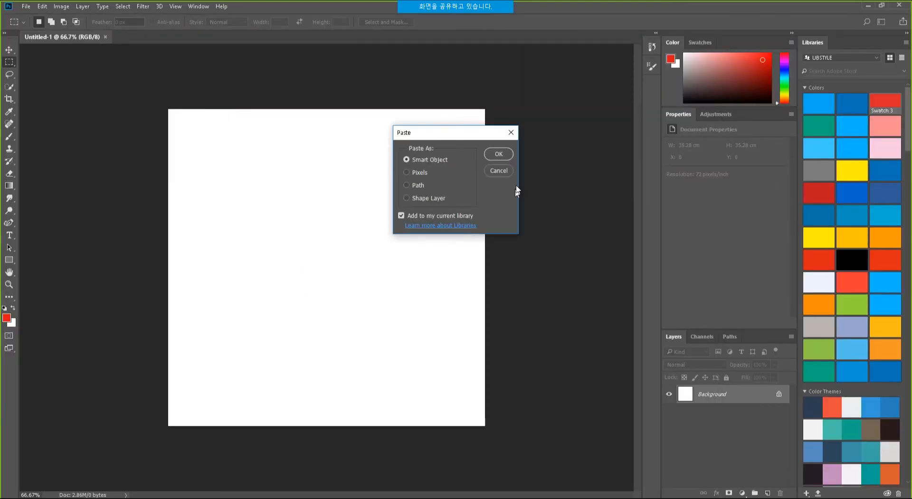
Paste the dog as a Smart Object and enlarge it to about 133.6%.
left_click(498, 154)
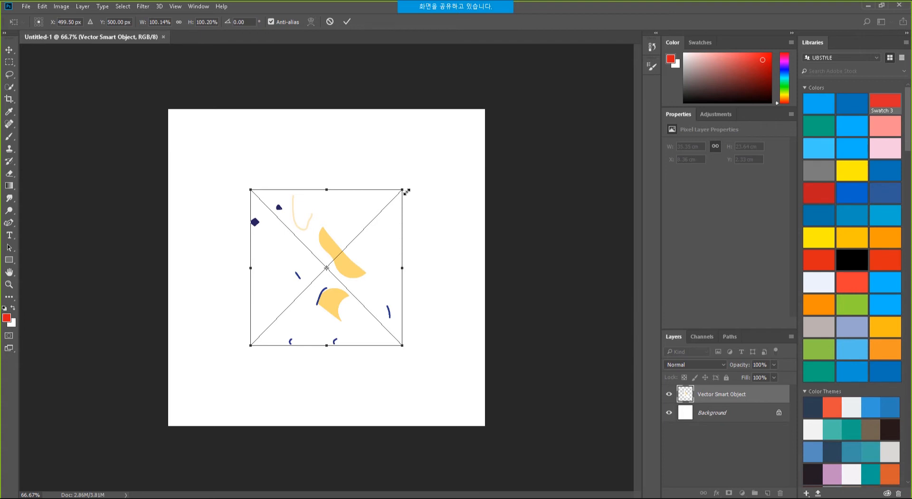
left_click_drag(403, 190, 428, 164)
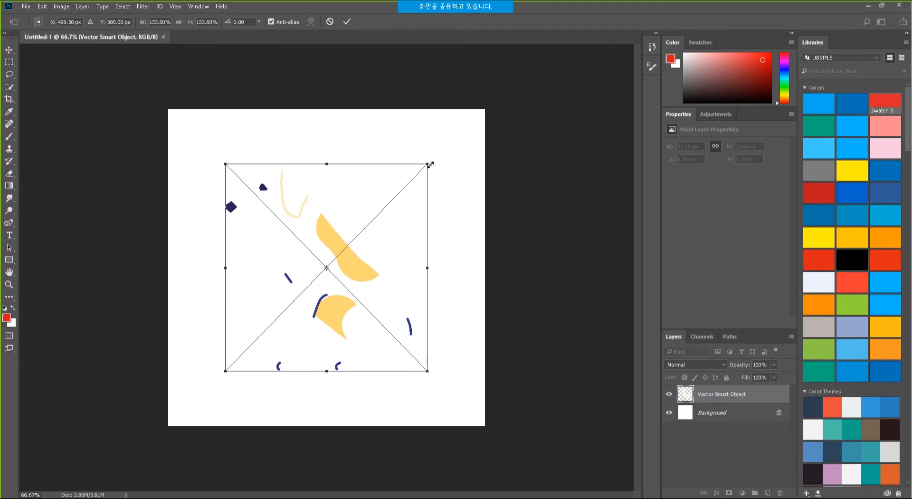
key("Return")
Fill the Background layer with the grey Swatch 1 from Libraries, then reselect the dog layer.
left_click(713, 414)
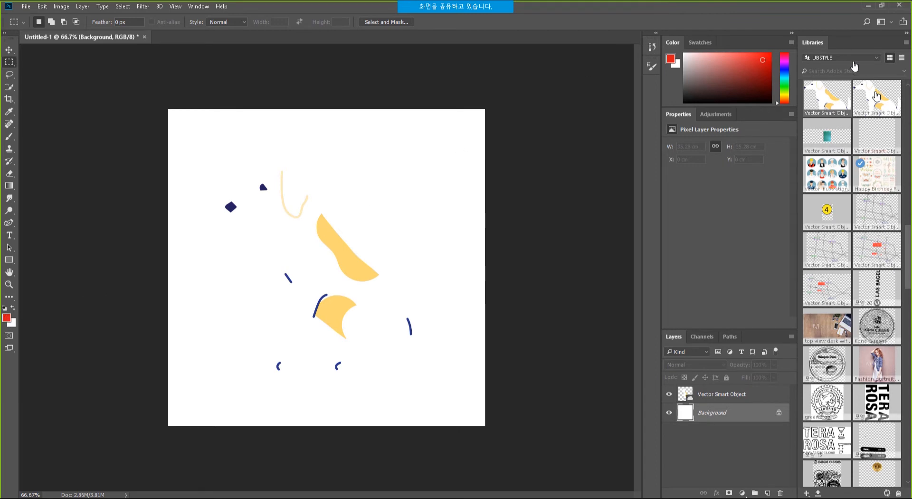
left_click_drag(907, 266, 907, 122)
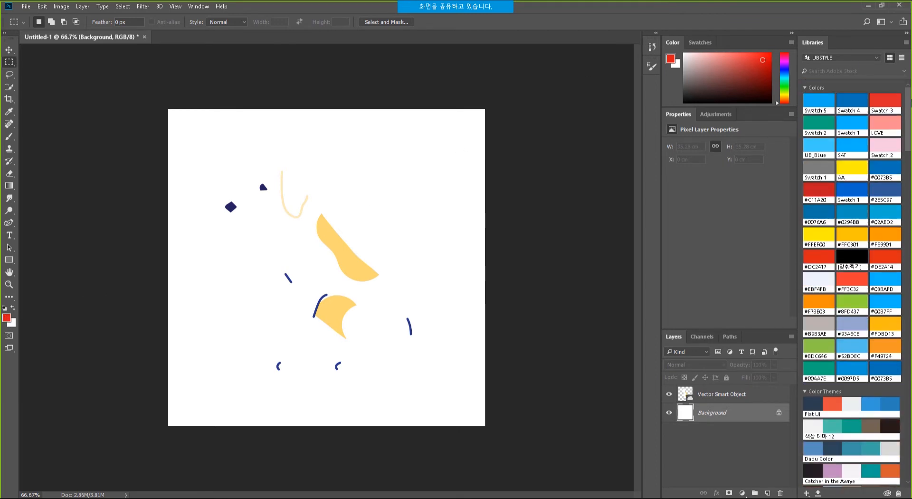
left_click(818, 169)
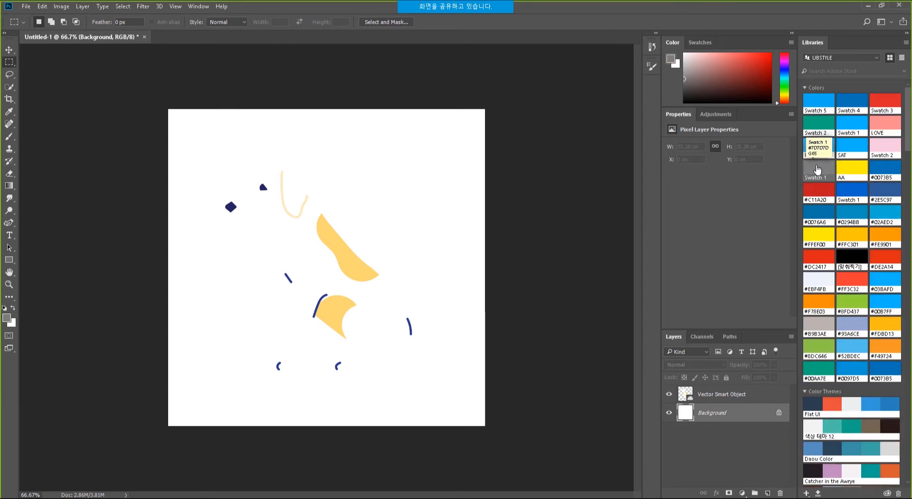
key("alt+BackSpace")
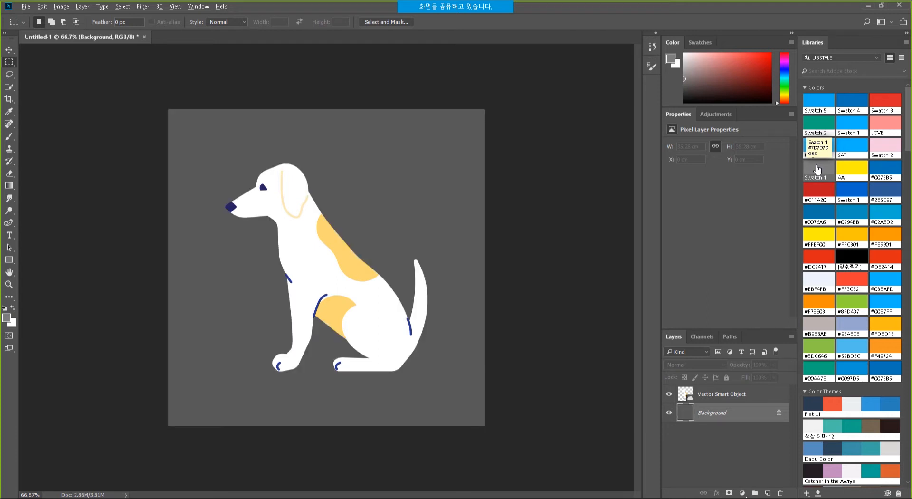
left_click(755, 394)
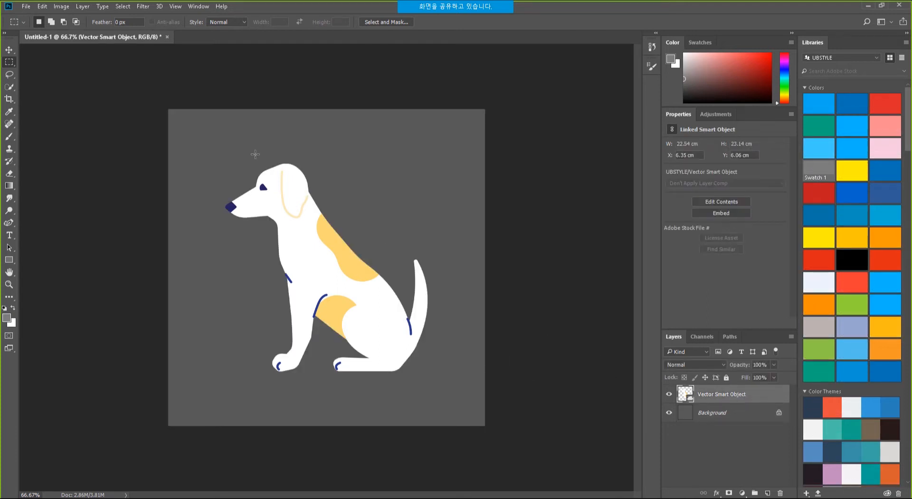
Apply Edit > Puppet Warp to the dog's Vector Smart Object layer.
left_click(43, 7)
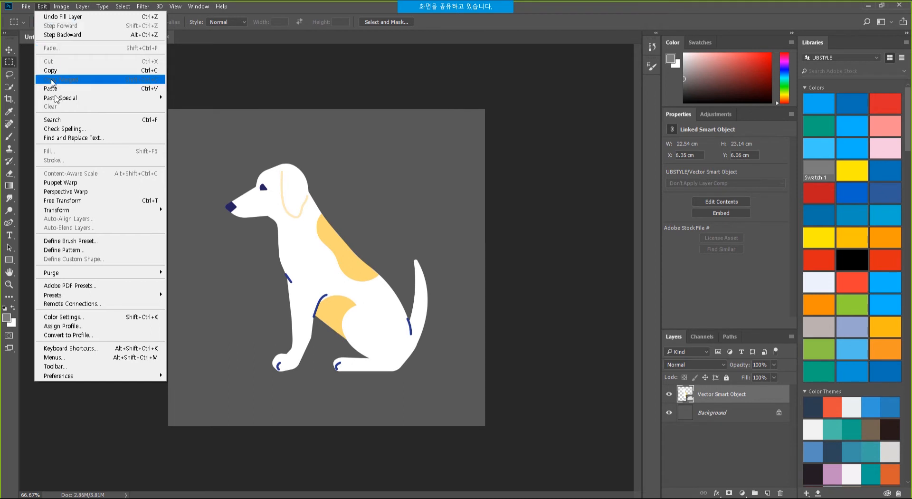
mouse_move(79, 213)
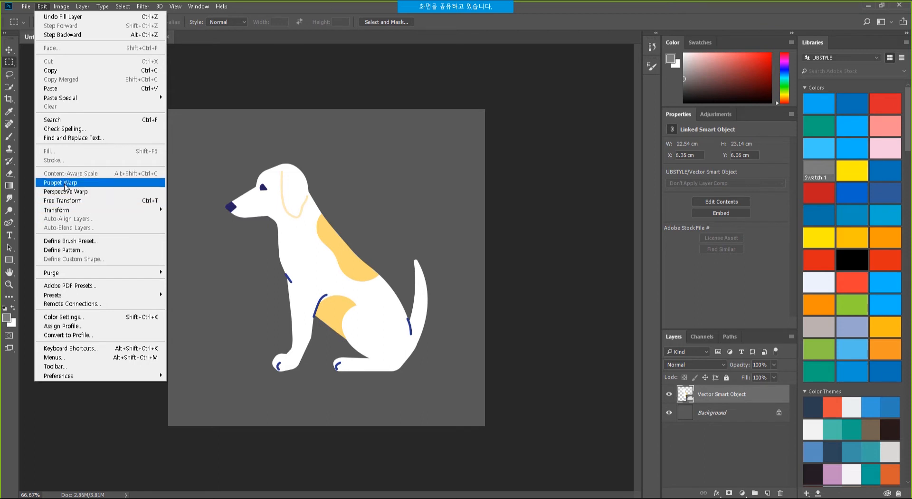
left_click(65, 184)
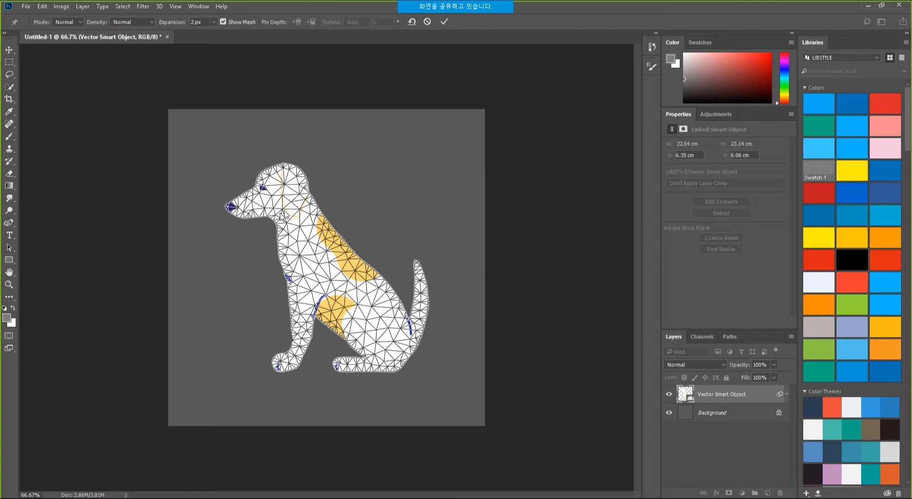
Place ten puppet pins on the dog's head, chest, body, legs, paws, hip and tail.
left_click(283, 193)
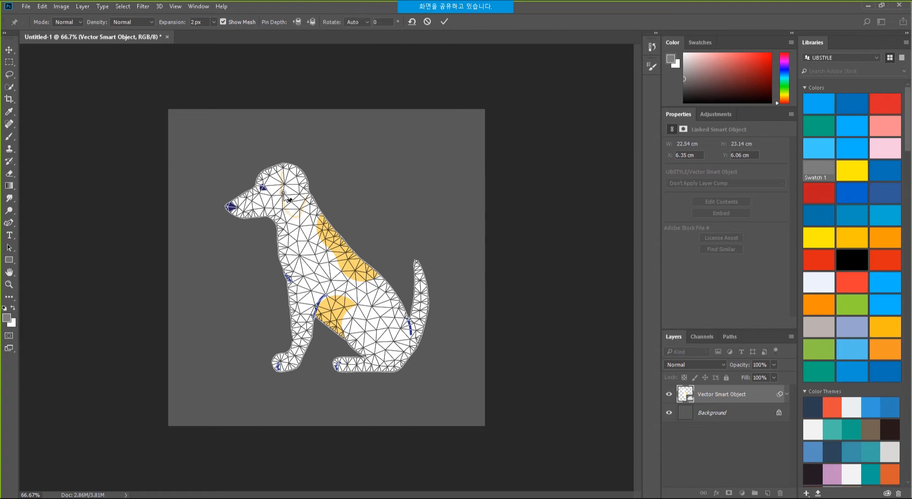
left_click(304, 235)
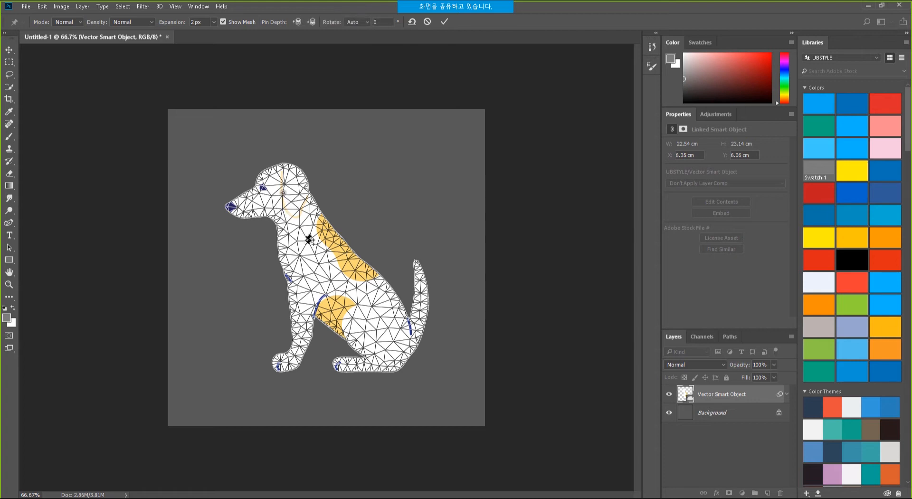
left_click(306, 298)
left_click(299, 336)
left_click(279, 365)
left_click(373, 324)
left_click(397, 359)
left_click(363, 364)
left_click(418, 320)
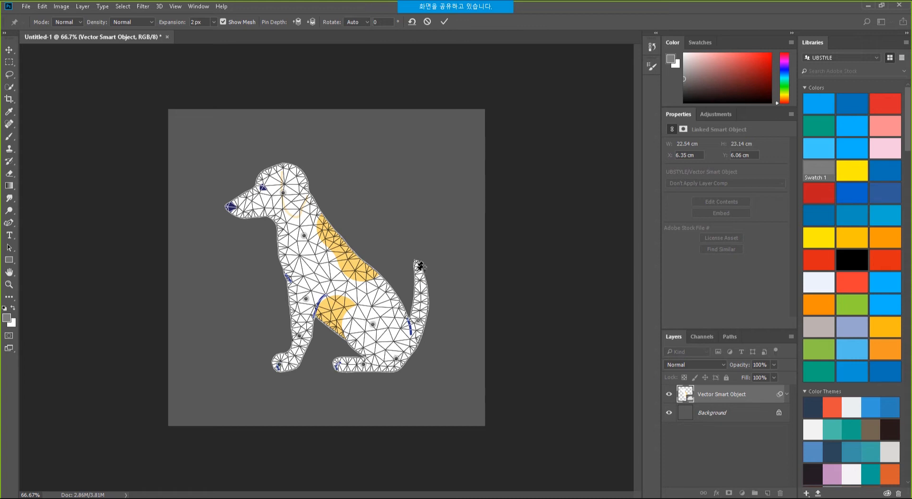
left_click(418, 279)
Drag and Alt-rotate the head pin to tilt the head upward, then commit the warp.
mouse_move(283, 196)
left_mouse_down()
mouse_move(273, 190)
mouse_move(288, 199)
left_mouse_up()
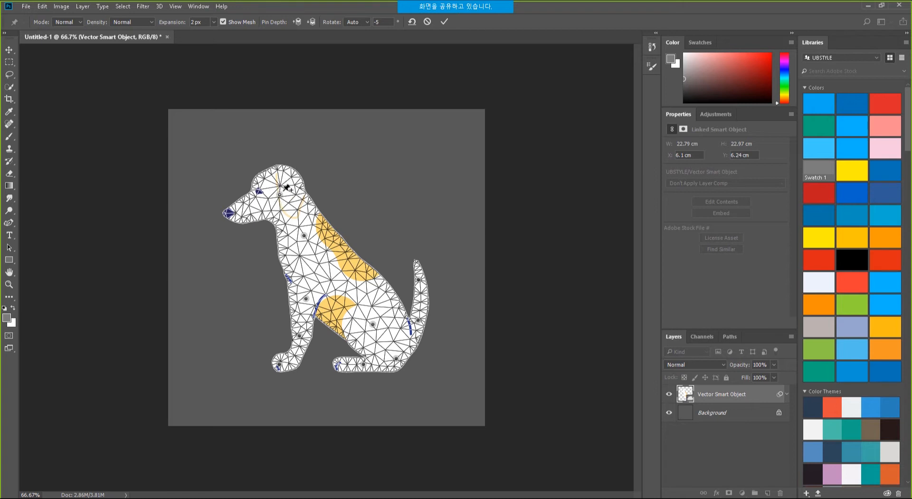
key("alt")
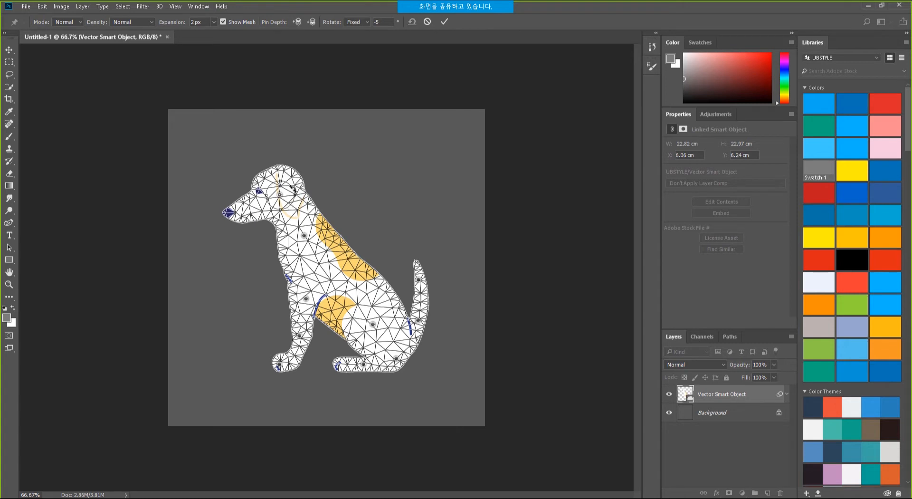
mouse_move(294, 191)
left_mouse_down()
mouse_move(299, 183)
mouse_move(292, 201)
mouse_move(269, 204)
mouse_move(285, 197)
left_mouse_up()
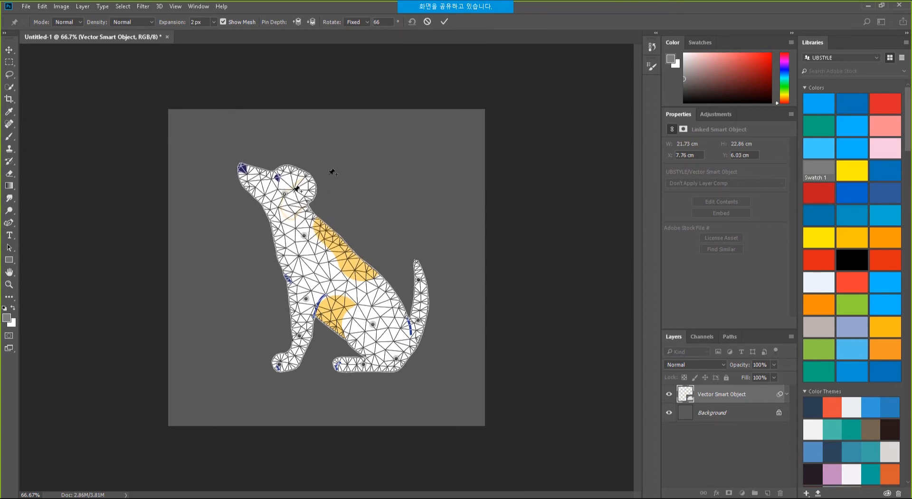
left_click(444, 21)
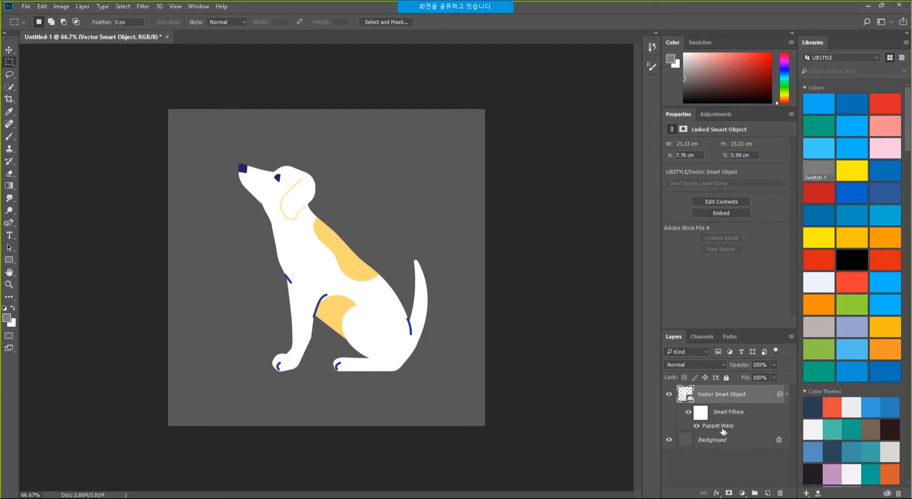
Toggle the Puppet Warp smart filter off and on five times to compare head poses.
left_click(698, 426)
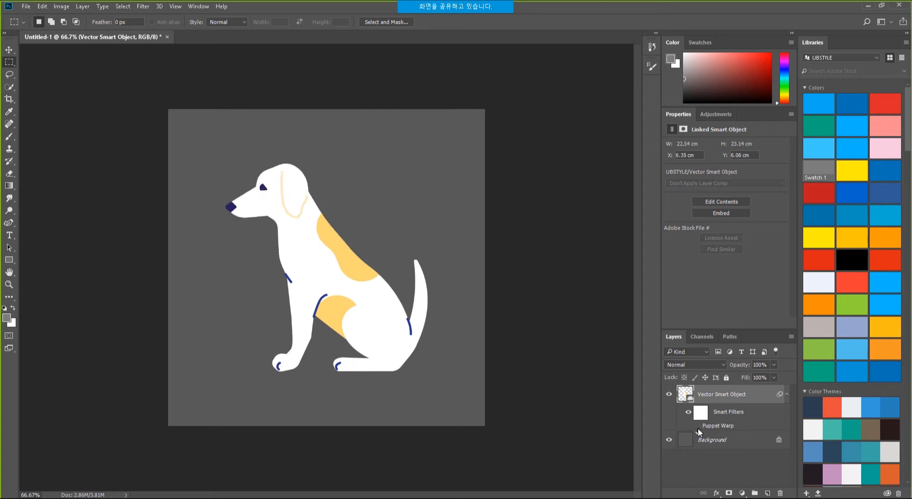
left_click(698, 426)
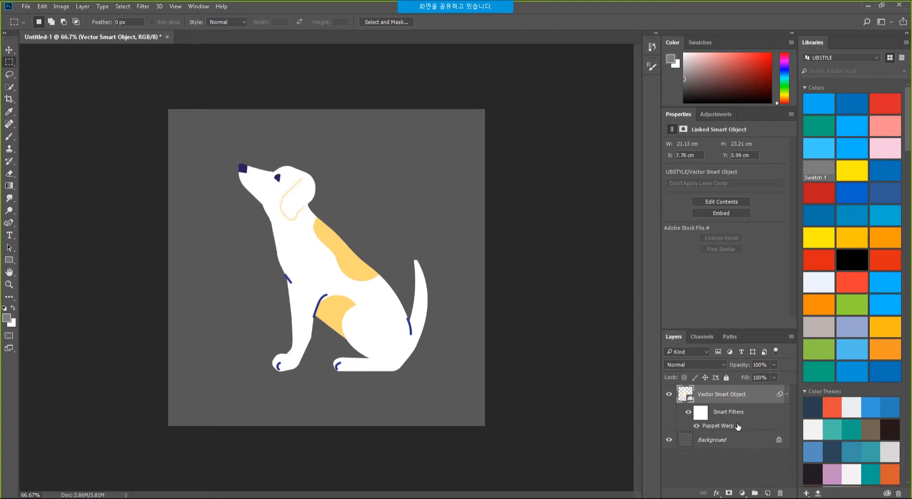
left_click(697, 426)
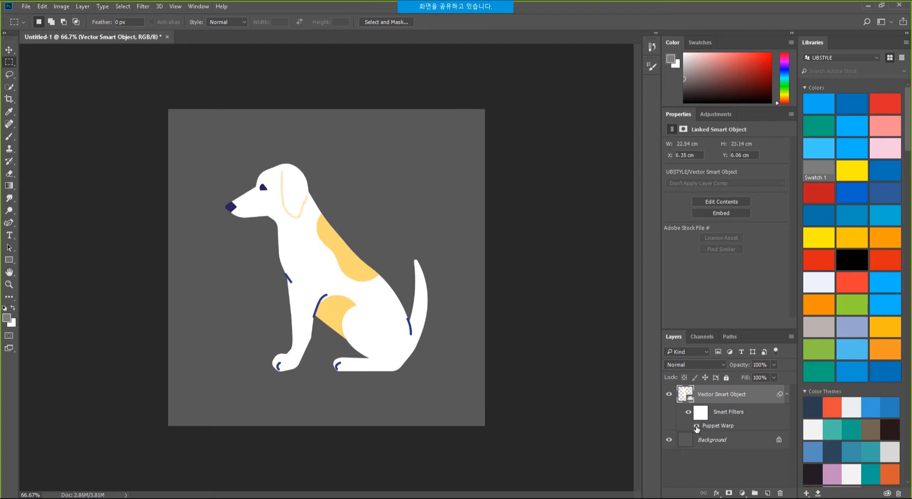
left_click(697, 426)
left_click(698, 426)
left_click(698, 426)
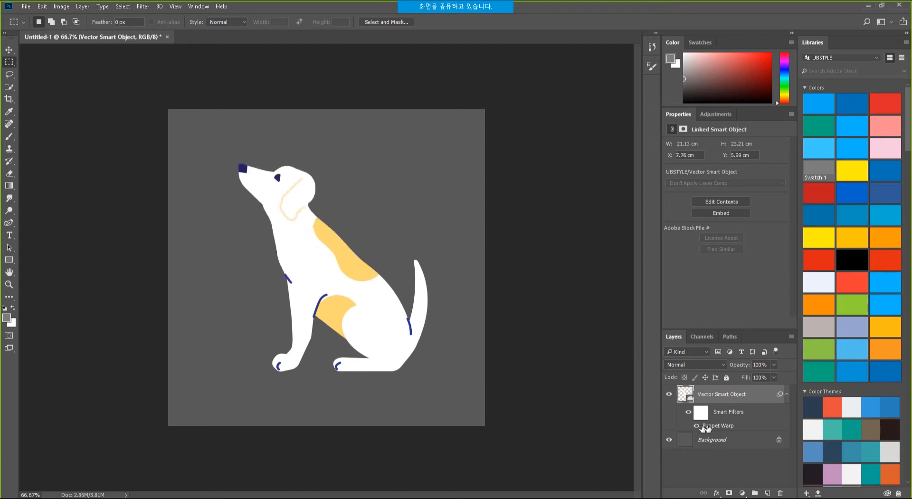
left_click(697, 426)
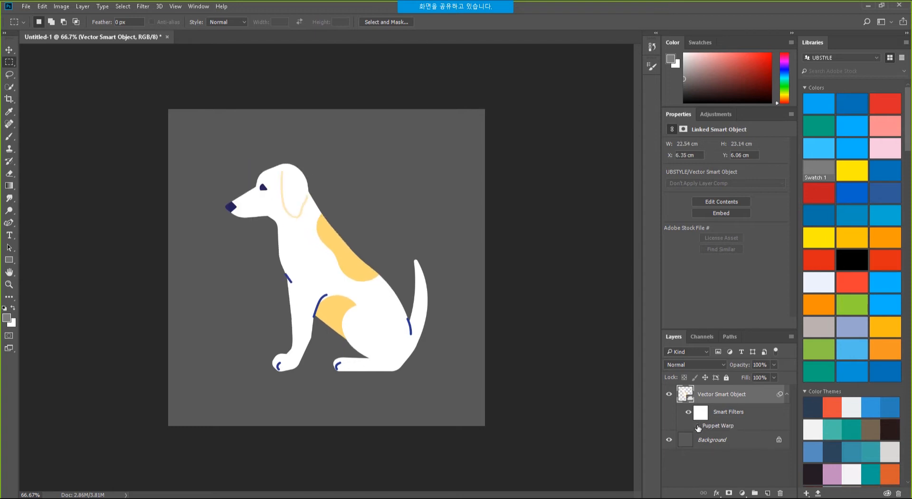
left_click(698, 426)
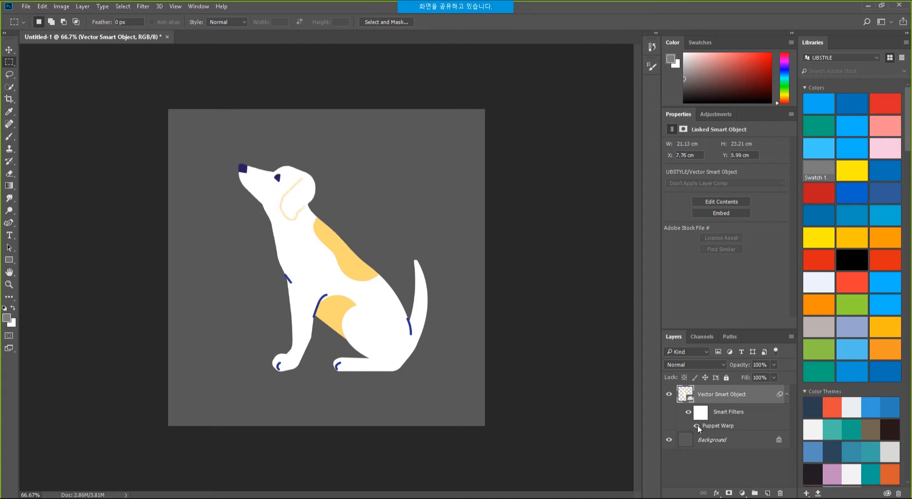
left_click(697, 426)
left_click(697, 426)
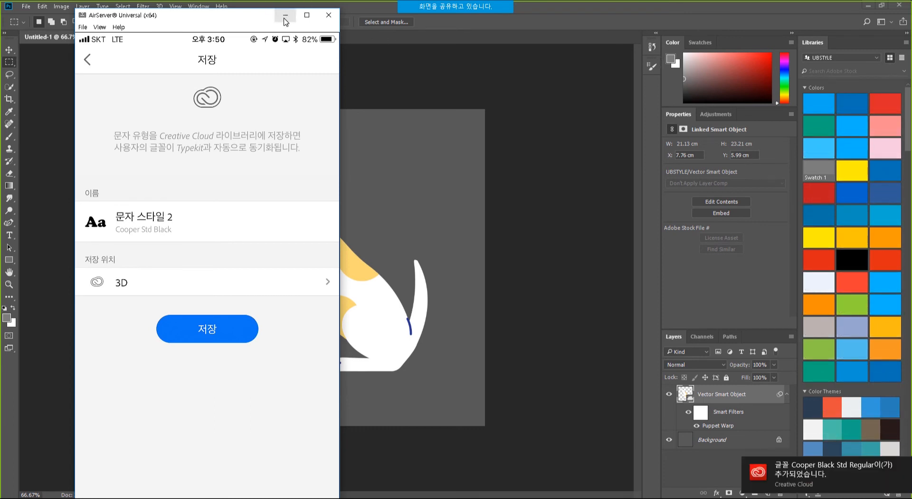
Shift the AirServer phone mirroring window slightly right and minimize it.
left_click_drag(195, 26, 210, 25)
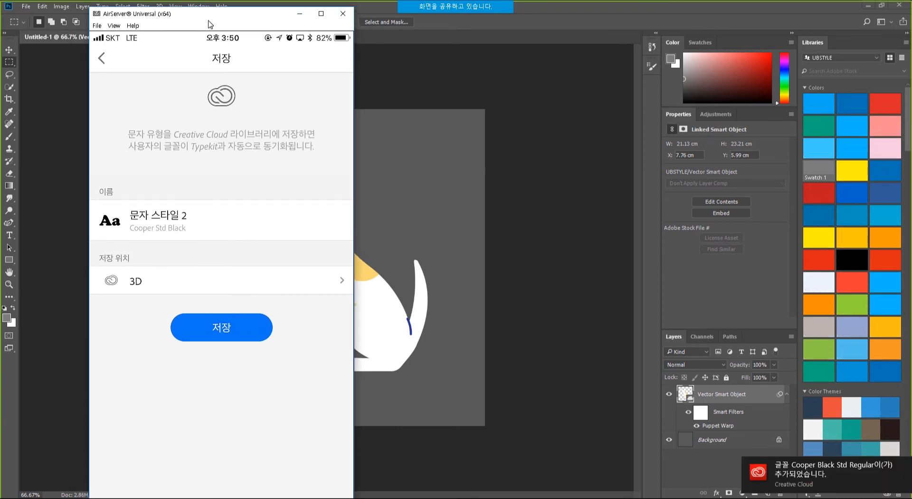
left_click(300, 14)
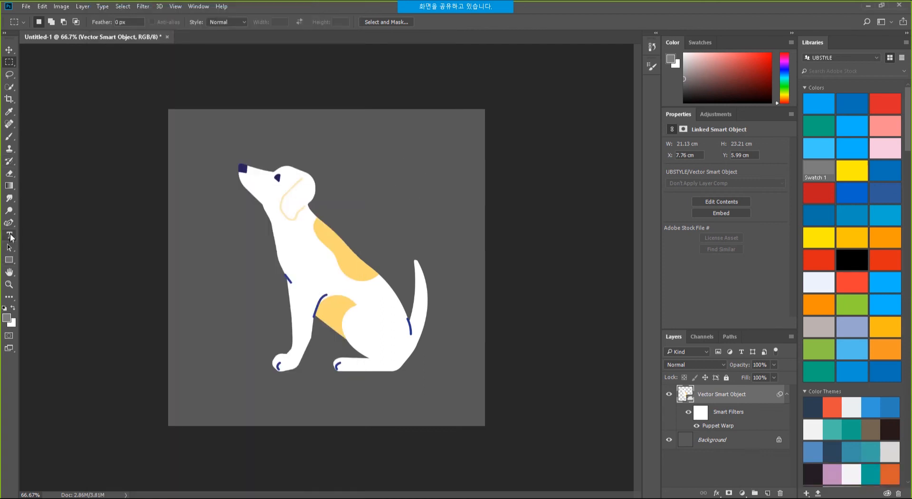
Add a BAGEL text layer above the dog and colour it light grey-white from Flat UI.
left_click(9, 234)
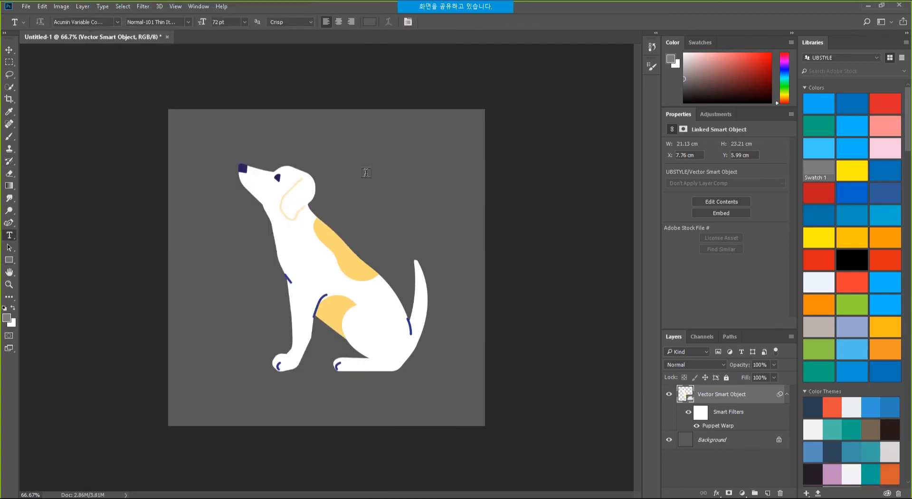
left_click(347, 155)
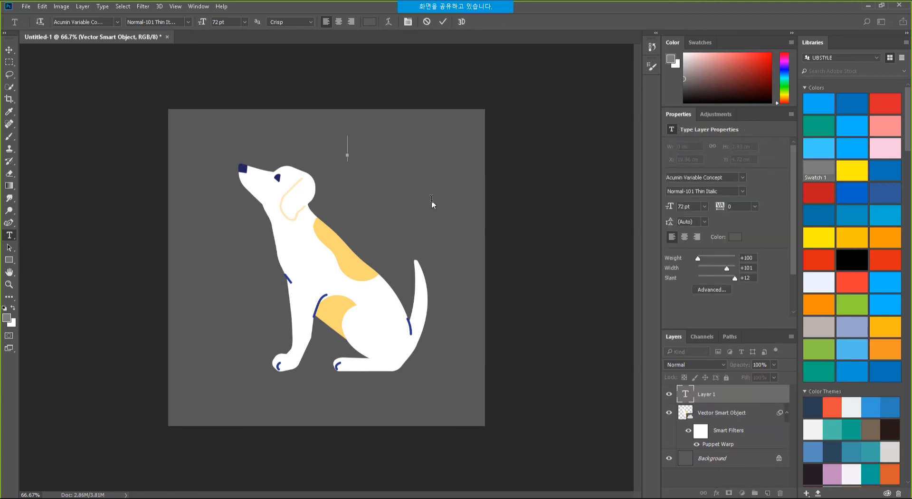
type("DownL")
left_click(743, 399)
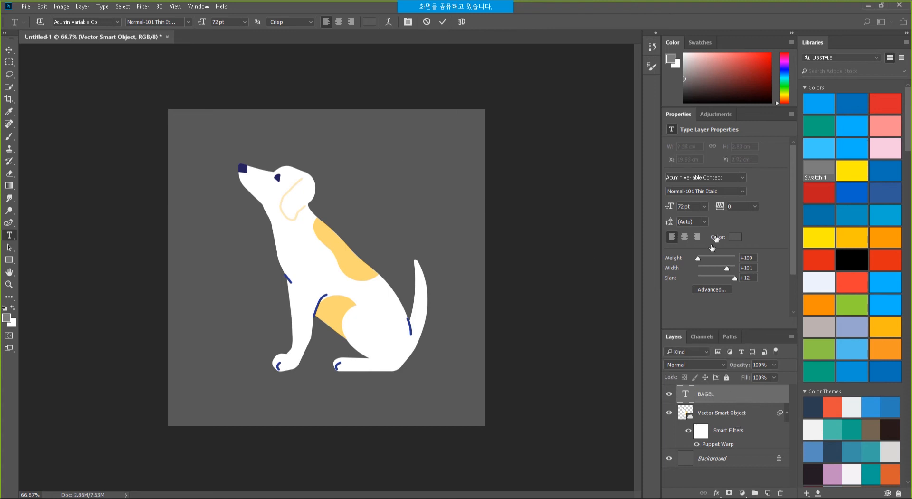
left_click(856, 407)
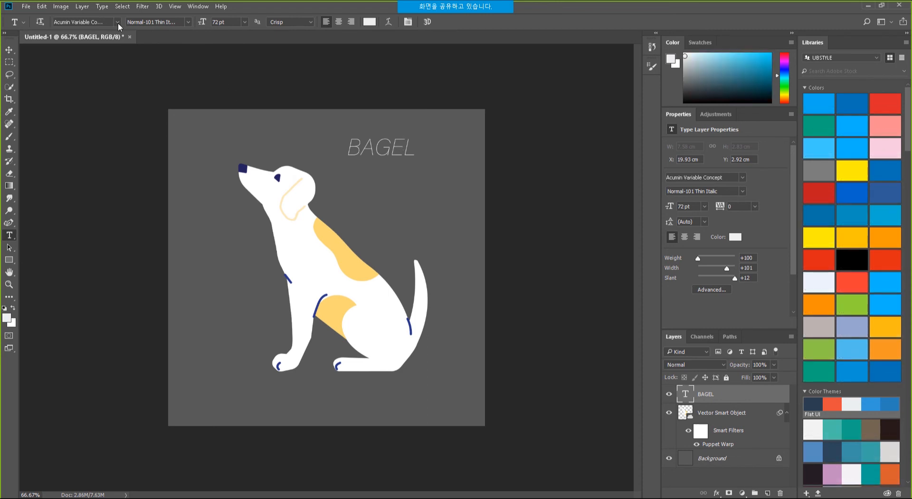
Nudge the BAGEL text down-right and enlarge it with Free Transform.
left_click(117, 22)
left_click(119, 21)
left_click_drag(407, 166, 472, 203)
key("ctrl+t")
left_click_drag(443, 168, 428, 156)
key("Return")
key("t")
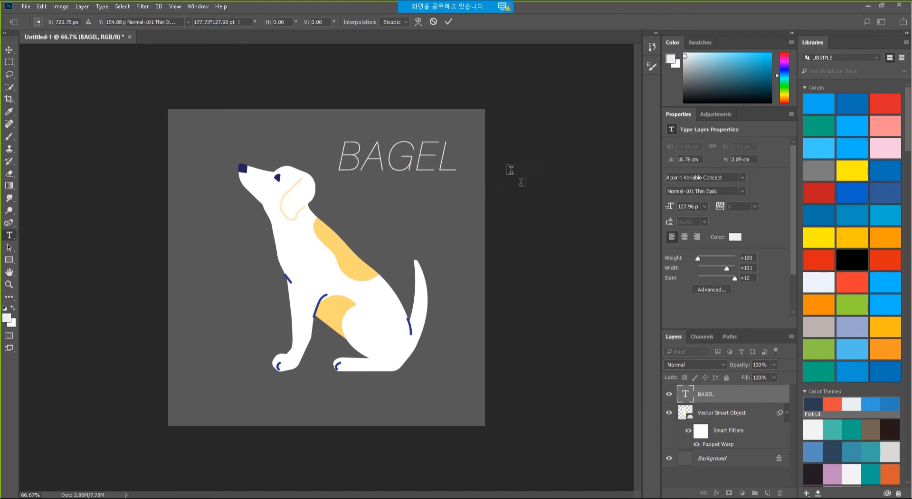
Hide the dog layer, then scale BAGEL about 147% and centre it on the canvas.
left_click(669, 413)
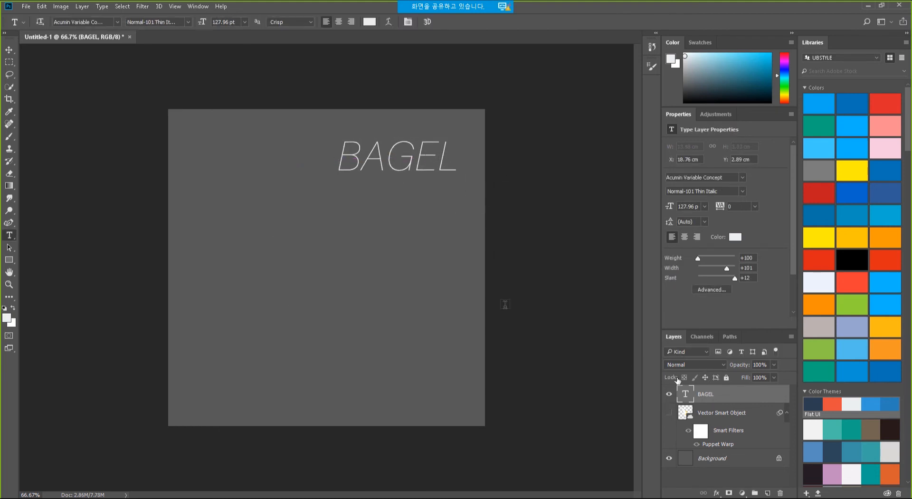
key("ctrl+t")
left_click_drag(336, 175, 280, 201)
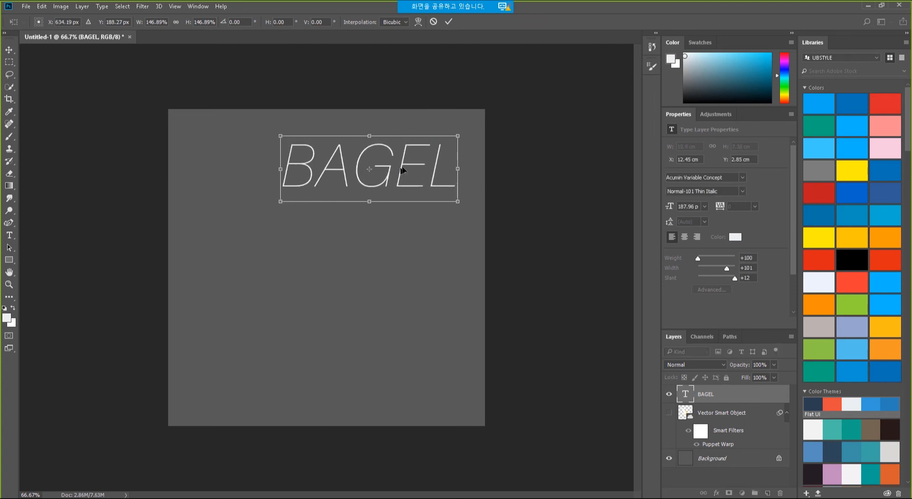
left_click_drag(403, 170, 360, 267)
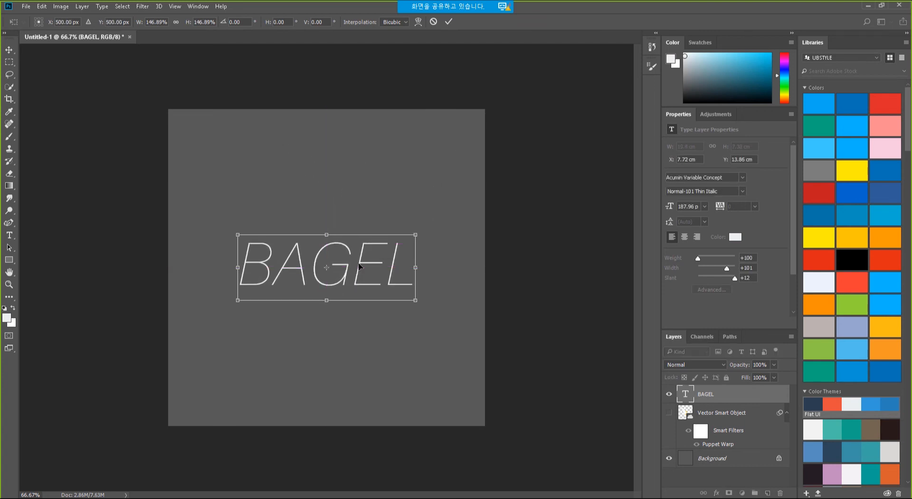
key("Return")
key("t")
scroll(911, 151, "down", 5)
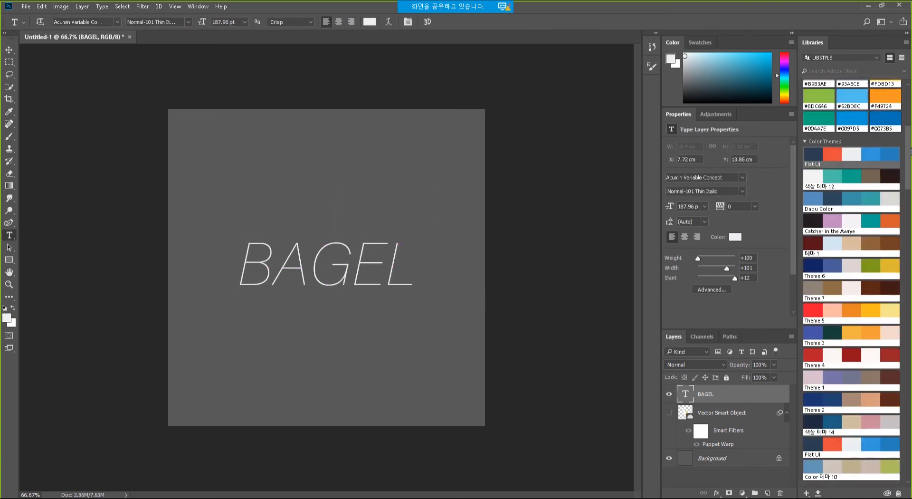
Apply the first Libraries character style to BAGEL, making it 32 pt Acumin Thin Italic.
mouse_move(911, 152)
left_mouse_down()
mouse_move(910, 230)
mouse_move(911, 194)
left_mouse_up()
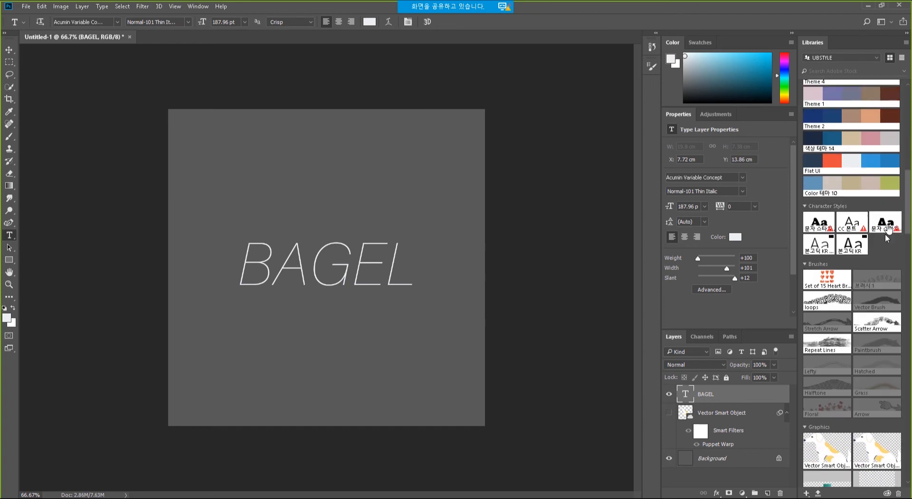
mouse_move(820, 226)
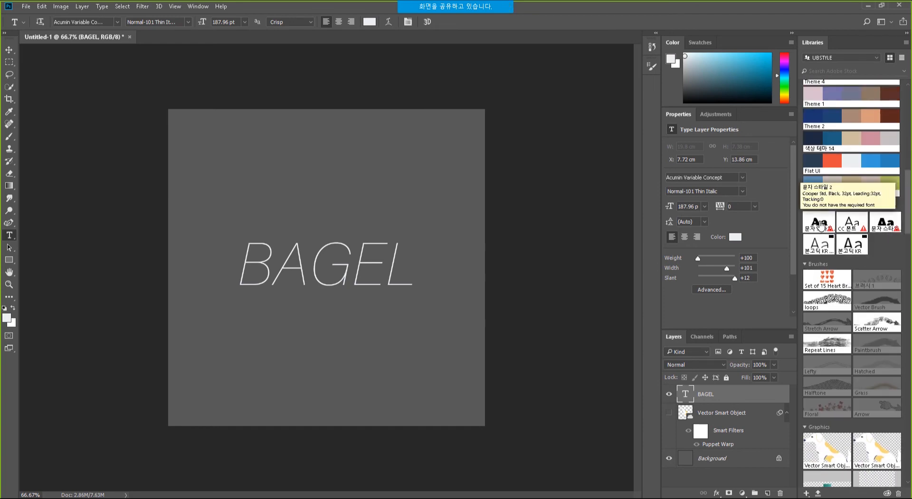
left_click(820, 226)
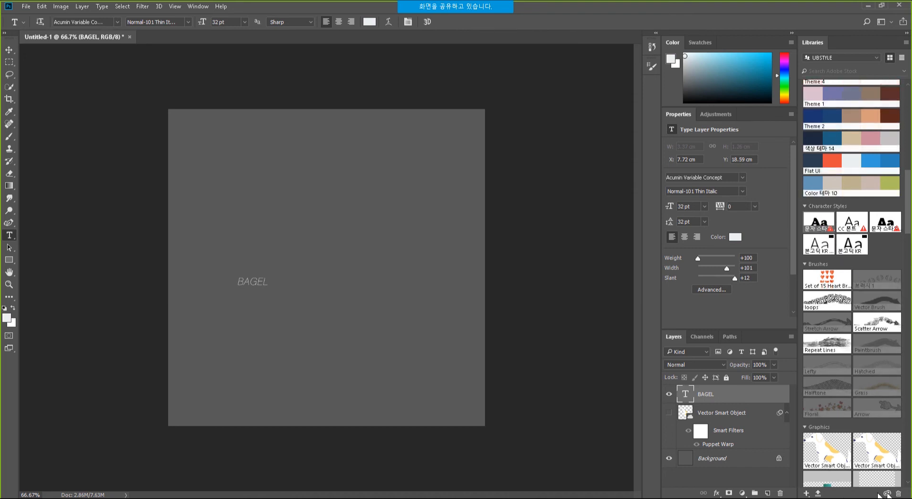
Try several library character styles on BAGEL, ending on 본고딕 KR ExtraLight.
left_click(819, 246)
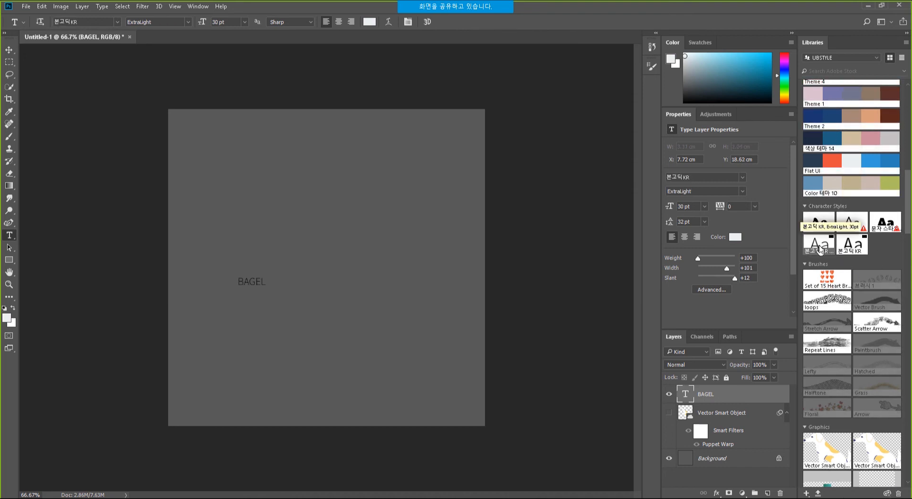
left_click(852, 244)
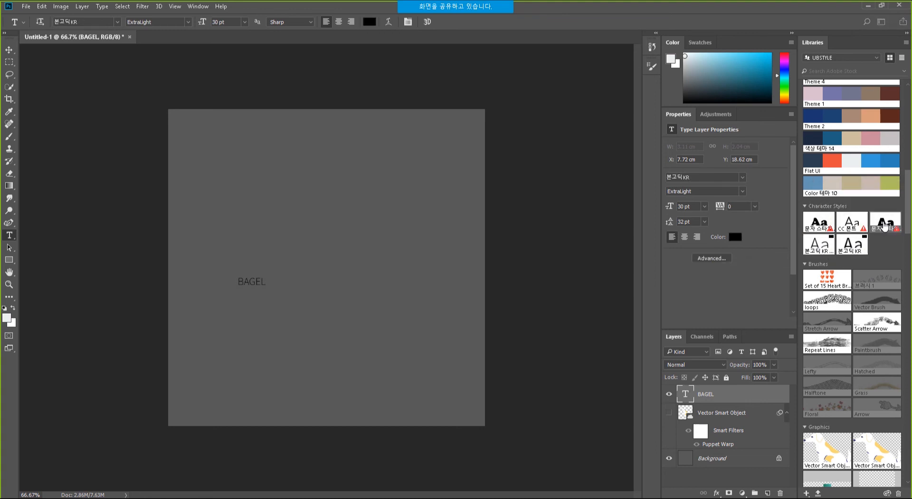
left_click(885, 227)
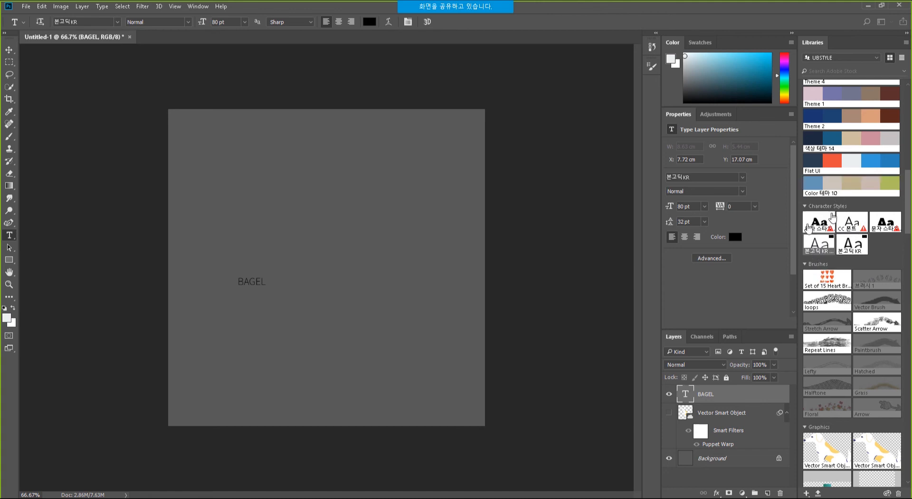
left_click(817, 247)
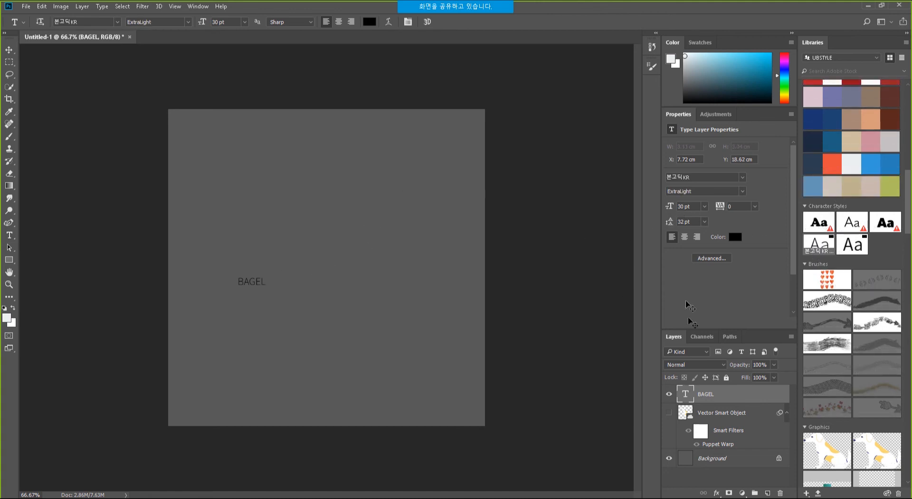
Scale BAGEL up to about 400% and move it down and right on the canvas.
key("ctrl+t")
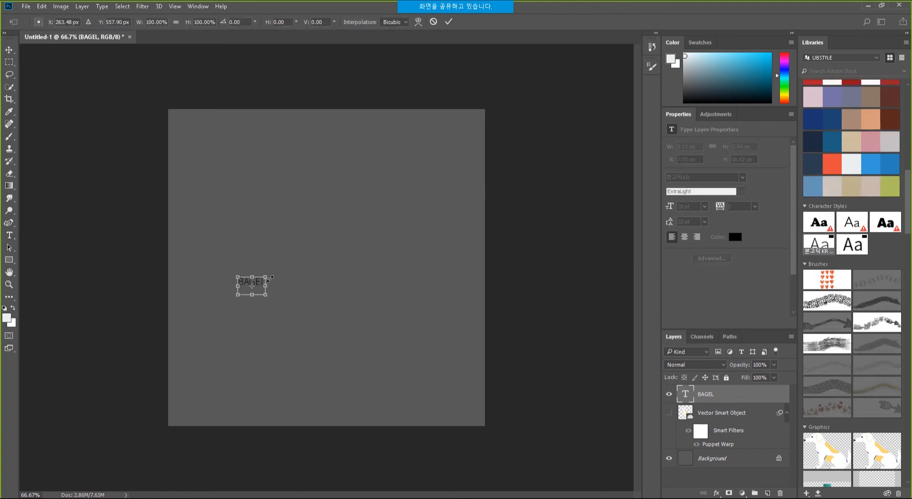
left_click_drag(266, 276, 351, 223)
key("t")
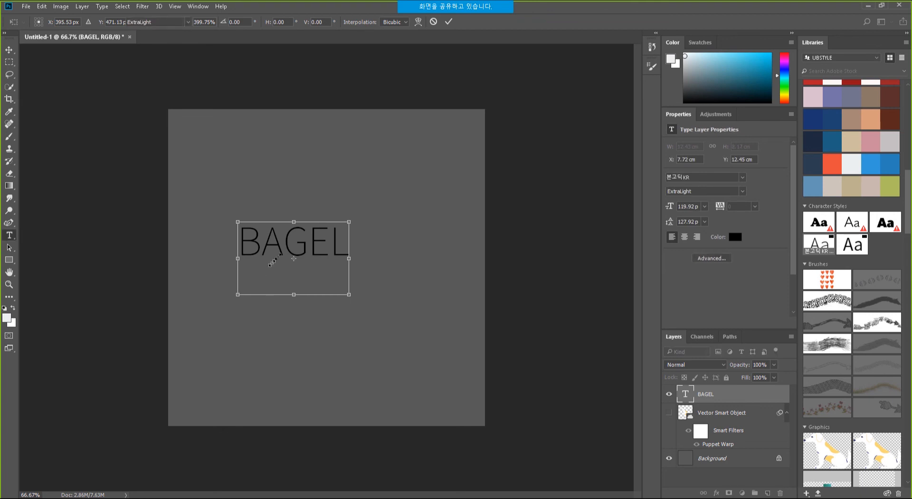
key("Return")
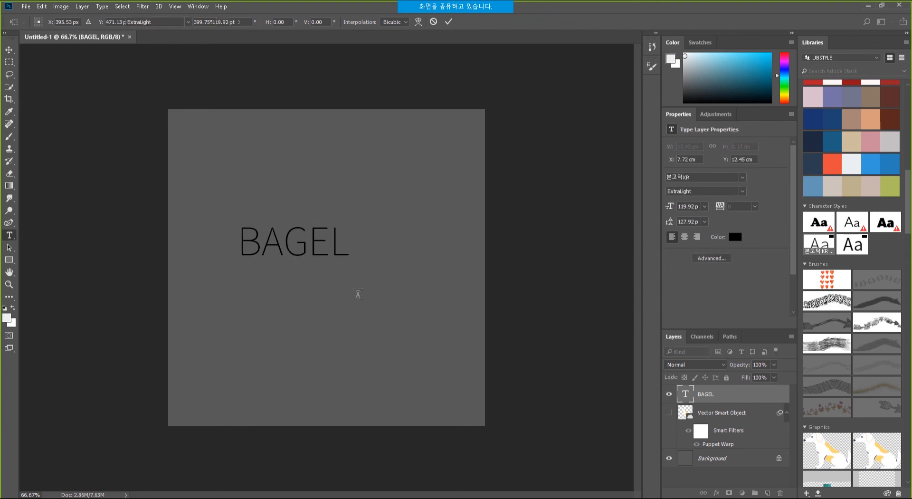
left_click_drag(313, 240, 330, 270)
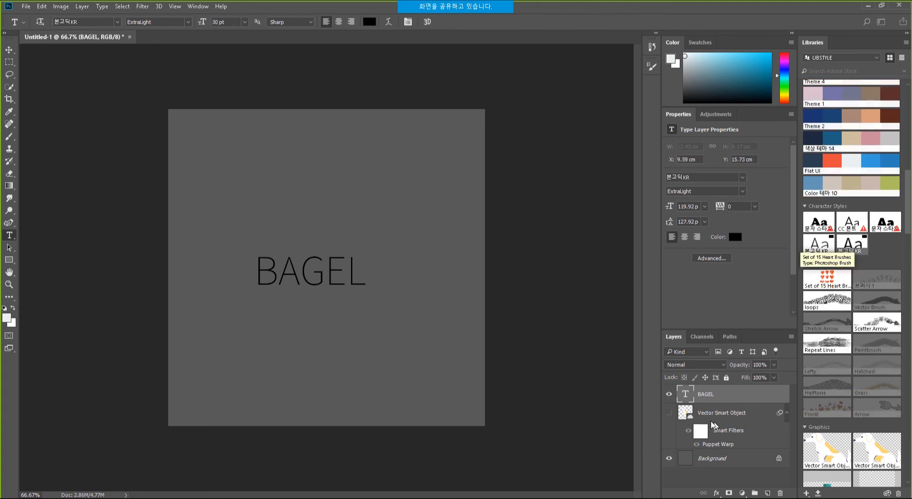
Reapply character styles, finishing with the first style to set BAGEL to 32 pt.
left_click(848, 247)
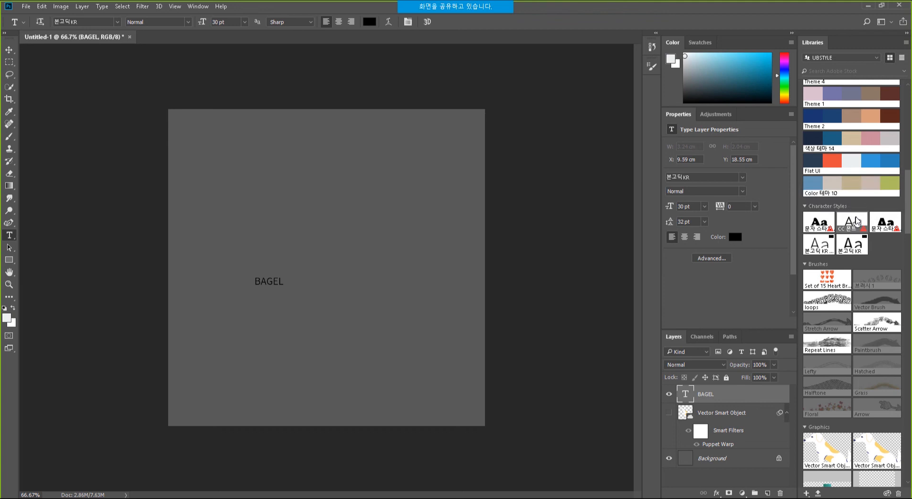
left_click(855, 222)
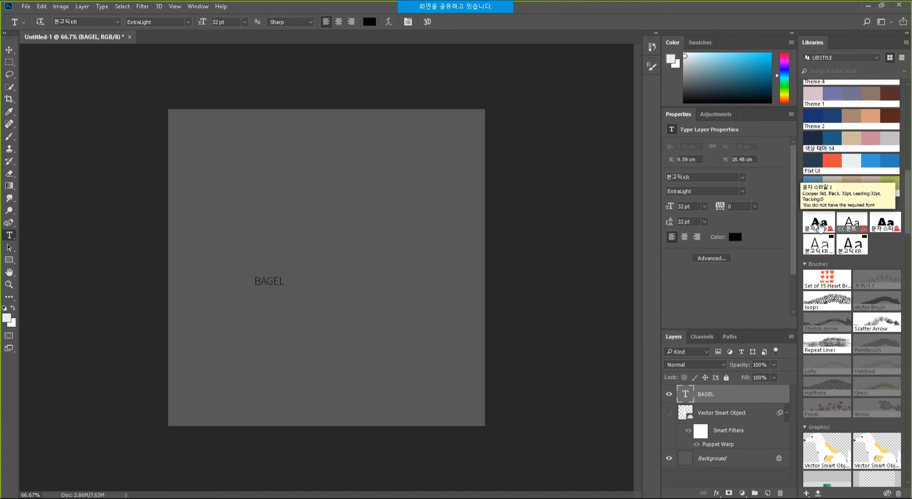
left_click(820, 227)
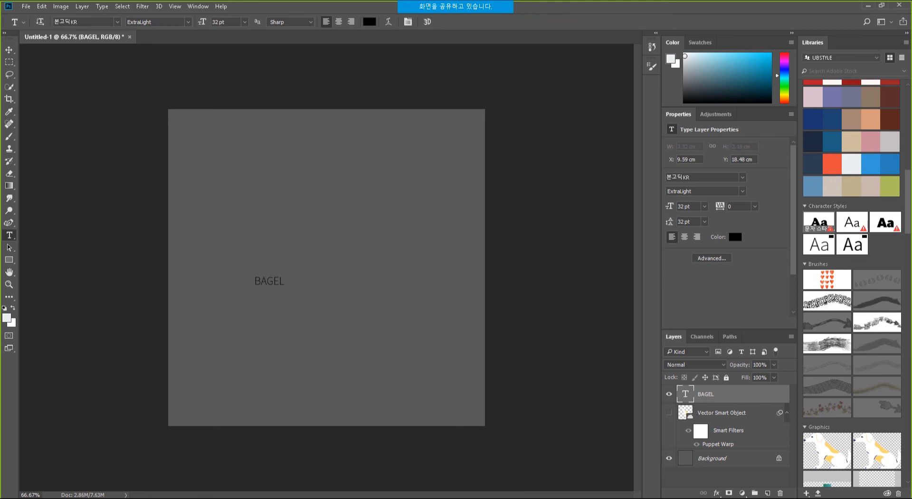
Open the Webex meeting chat and start typing a contact's e-mail address in the message box.
mouse_move(719, 498)
mouse_move(503, 5)
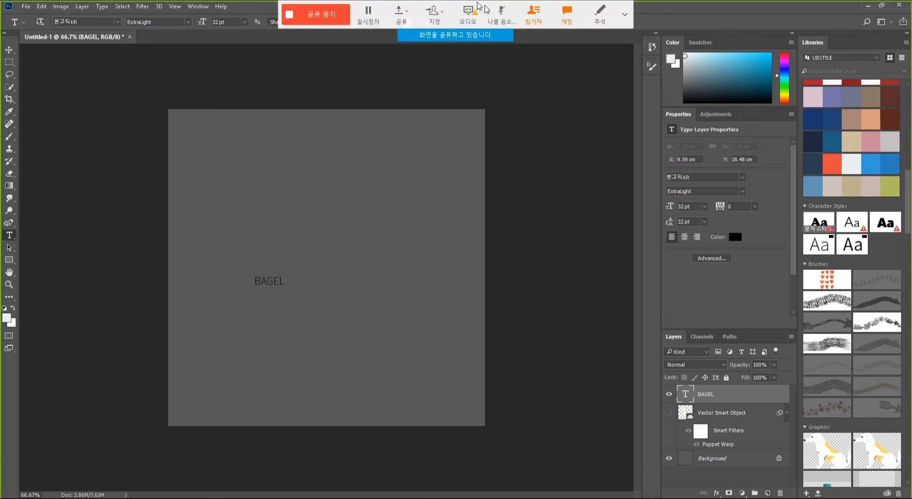
left_click(563, 16)
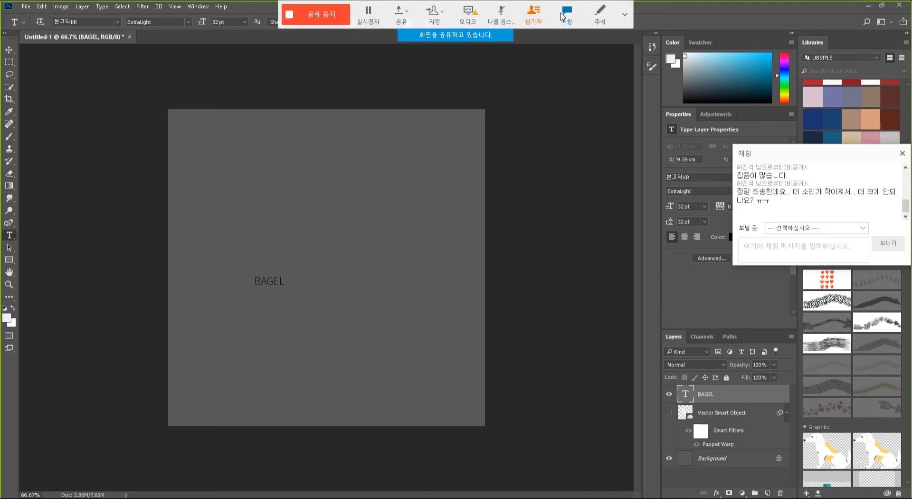
left_click(825, 254)
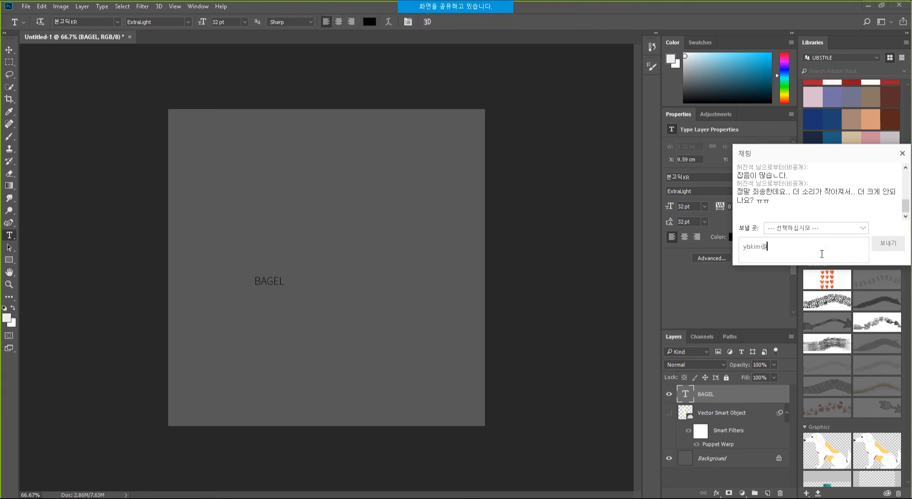
Mute your microphone and finish typing the contact's e-mail address.
mouse_move(474, 5)
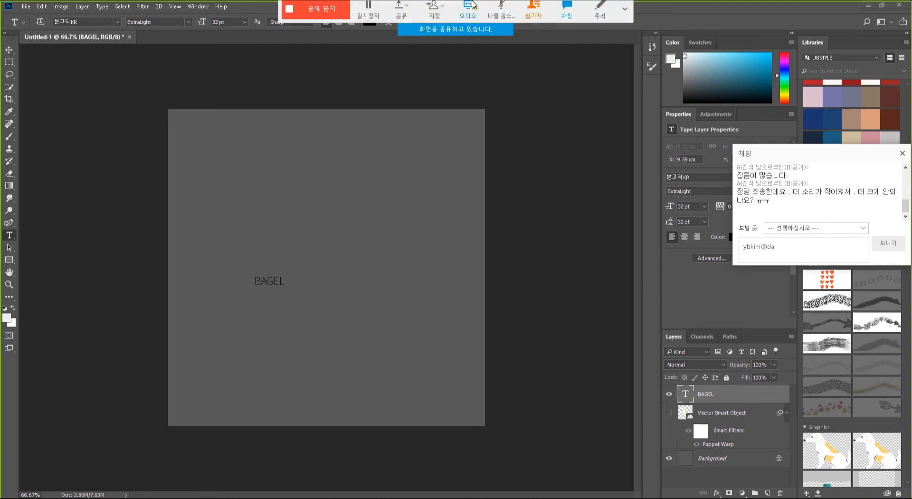
left_click(503, 15)
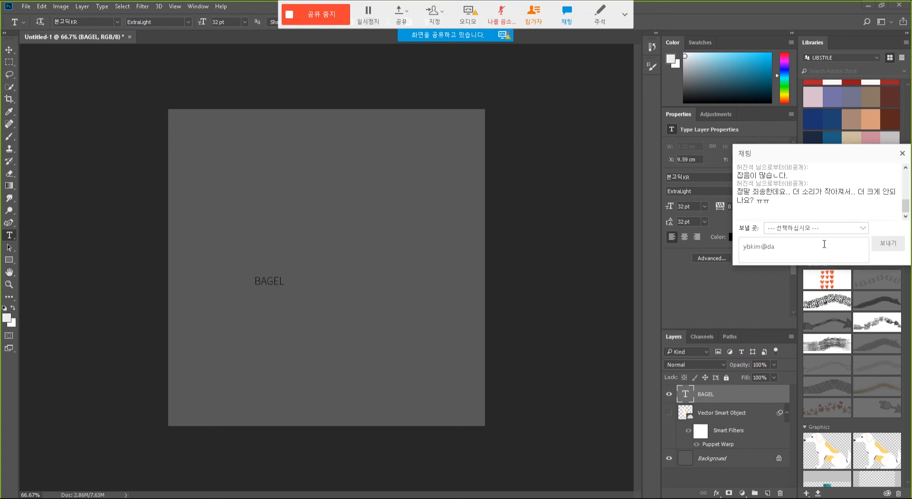
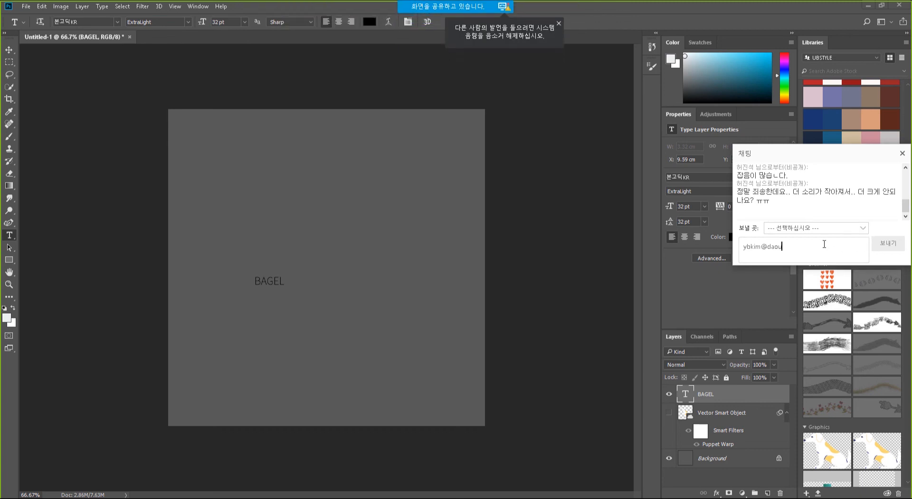
key("Left")
key("Left")
key("Left")
key("Left")
key("Left")
key("Left")
key("Left")
key("Left")
key("Left")
key("Left")
key("Left")
key("Left")
key("Left")
key("Left")
key("Left")
key("Left")
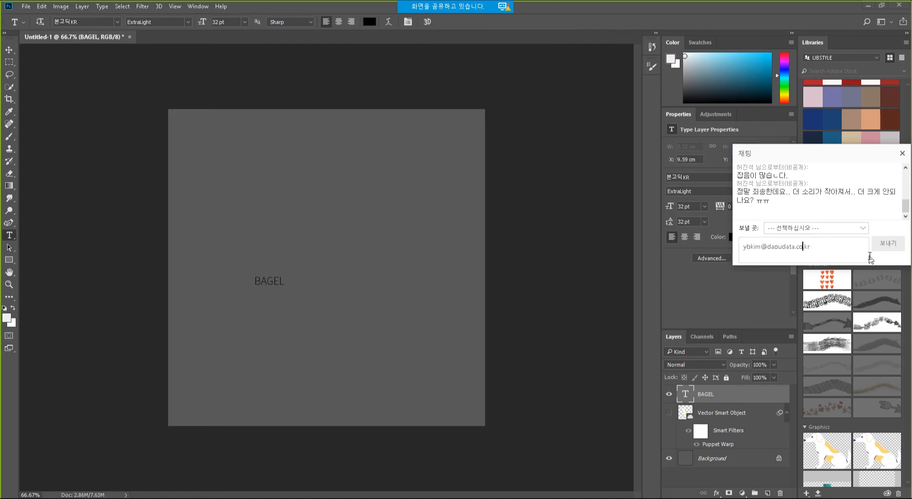